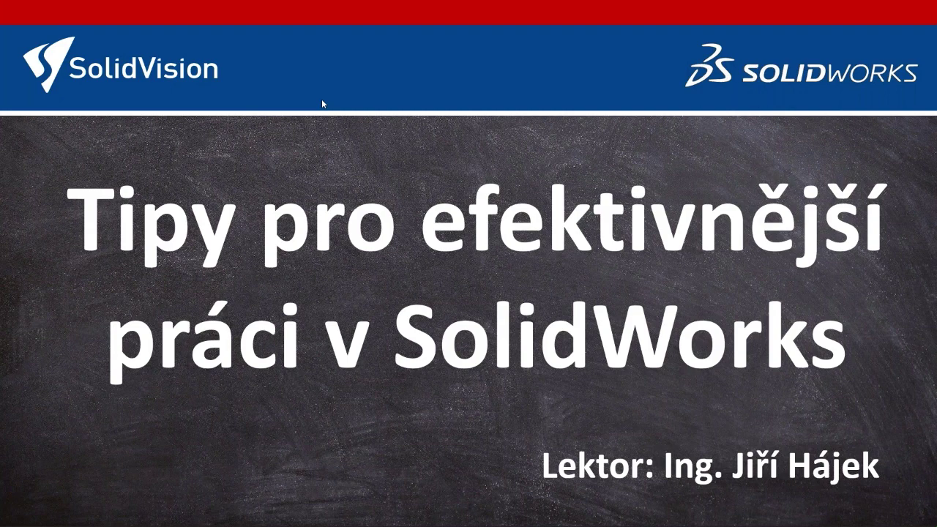
Advance past the introductory slides to the empty SOLIDWORKS 2023 start screen.
left_click(317, 349)
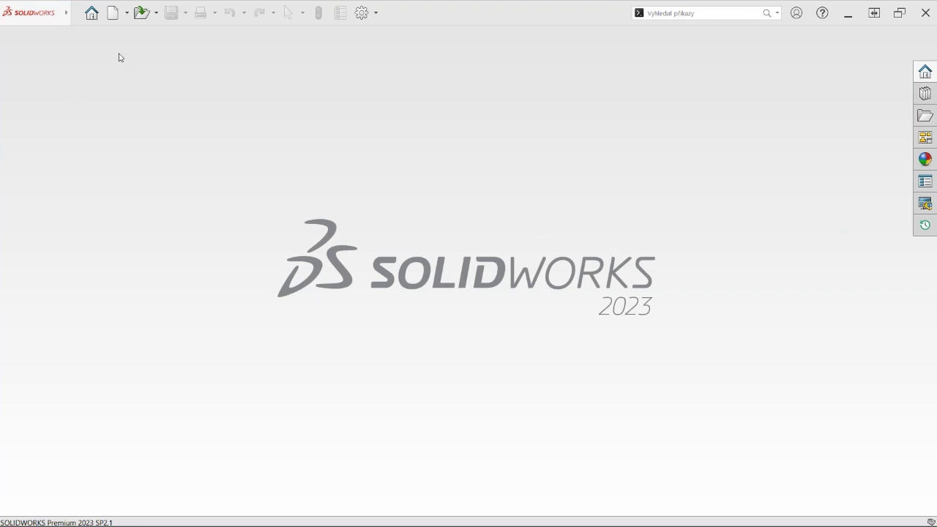
Create a new blank part document (Díl2) from the Díl template.
left_click(112, 14)
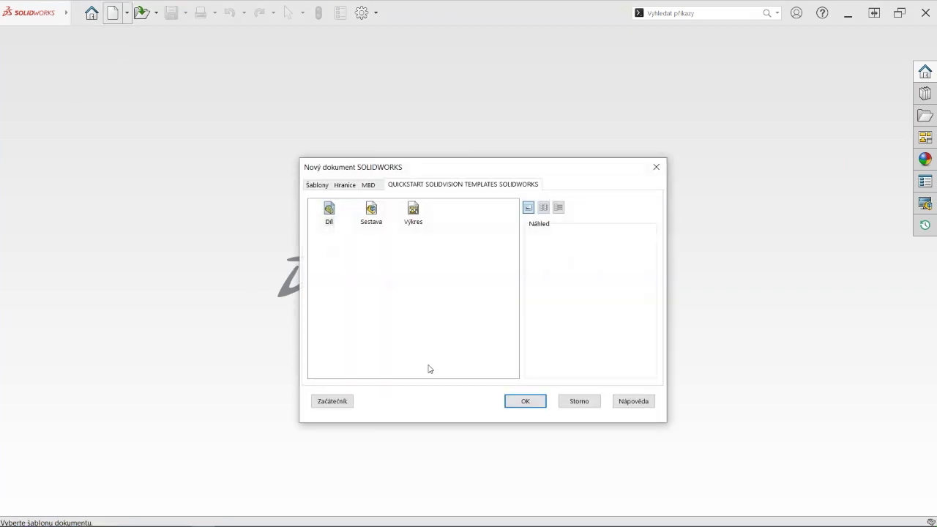
key("Return")
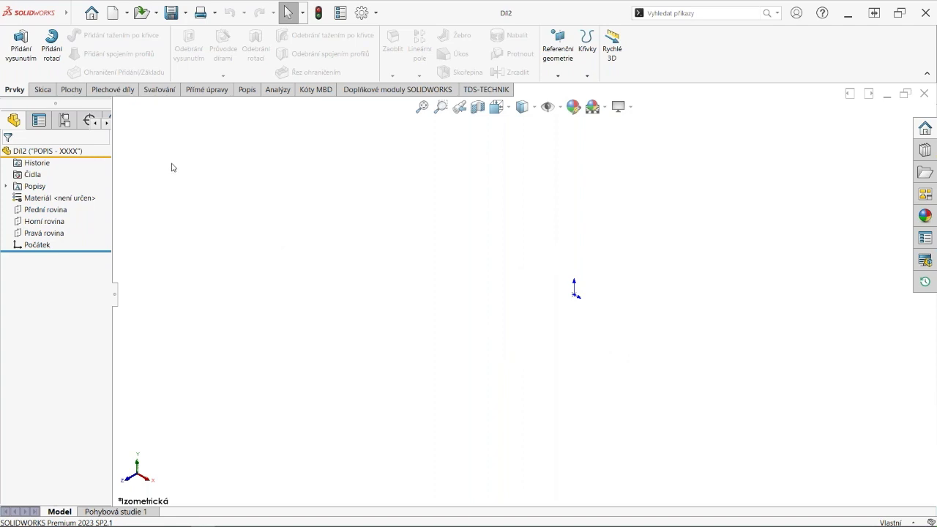
Open an empty sketch, Skica1, on the Horní rovina (Top) plane.
left_click(42, 90)
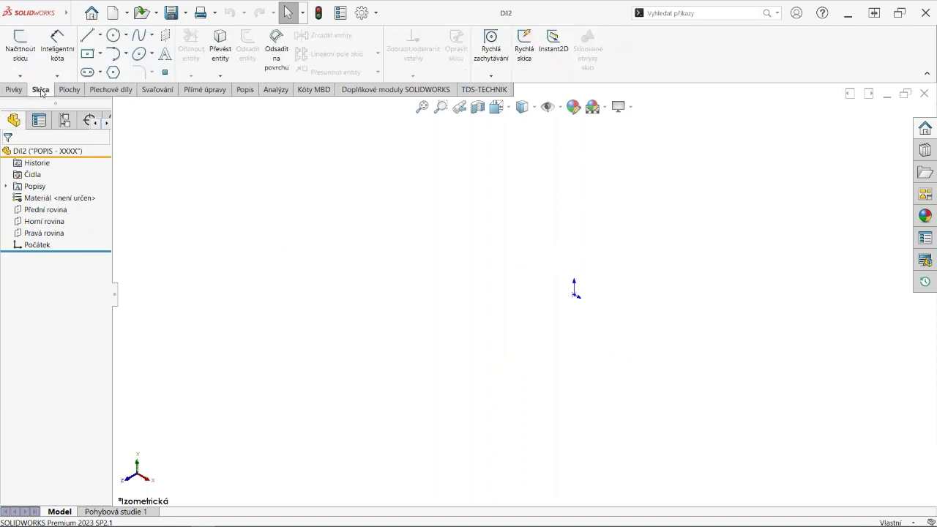
left_click(16, 48)
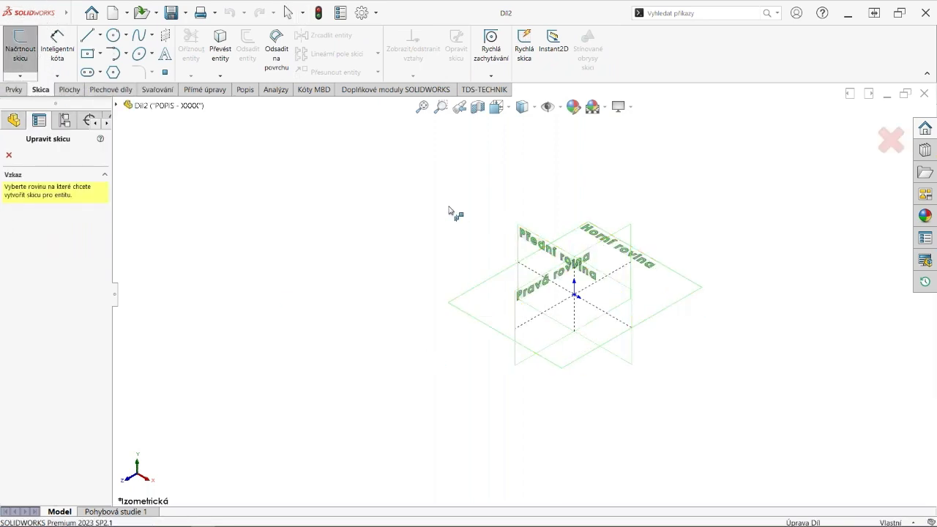
key("Escape")
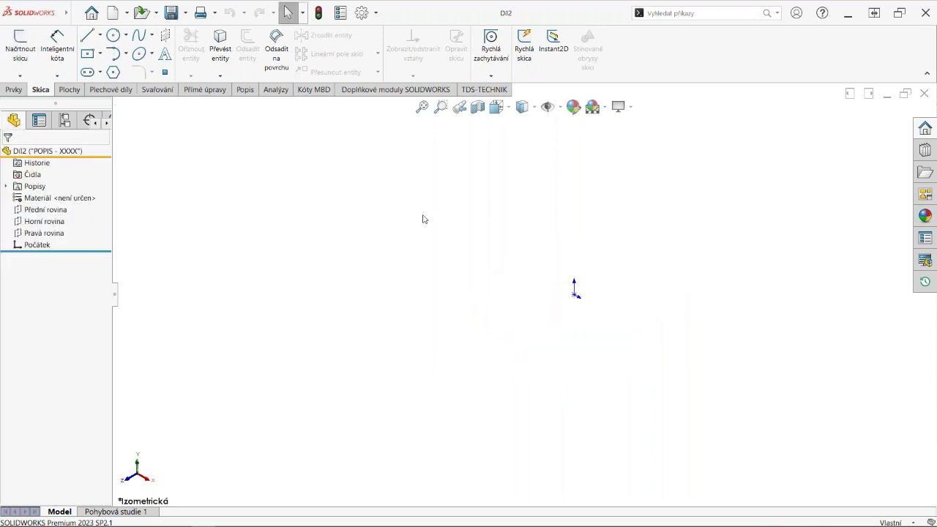
left_click(49, 221)
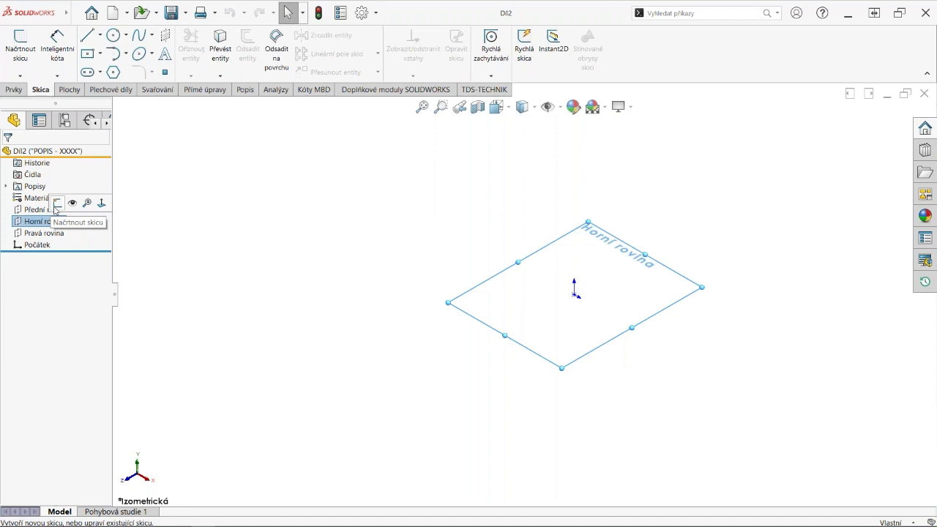
left_click(351, 314)
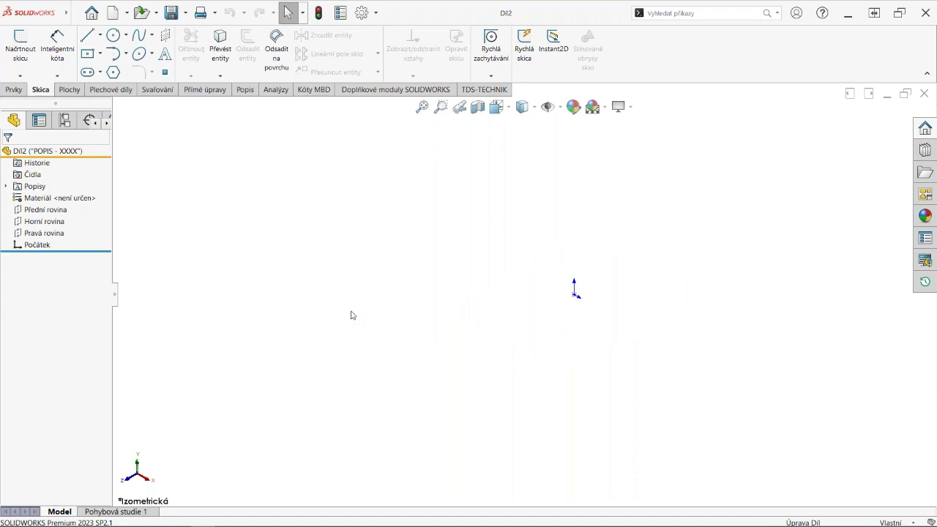
left_click(21, 44)
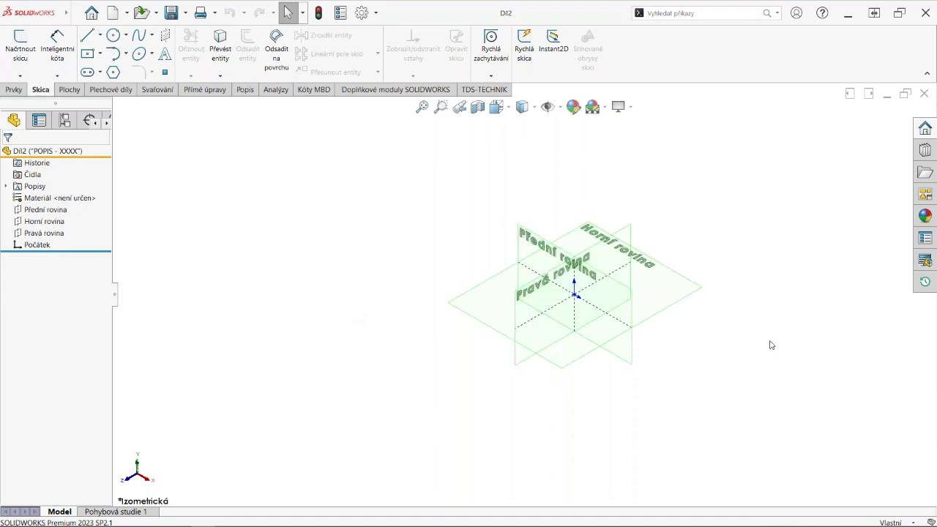
left_click(500, 278)
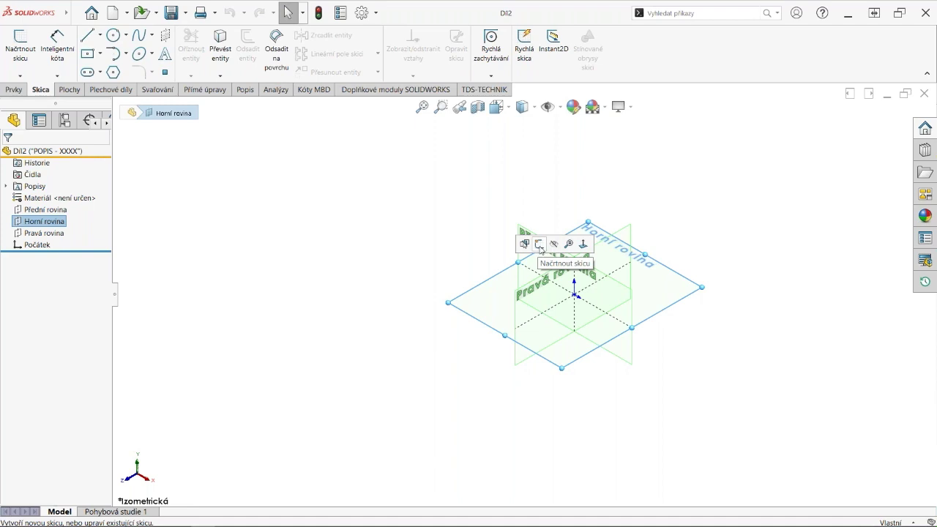
left_click(540, 245)
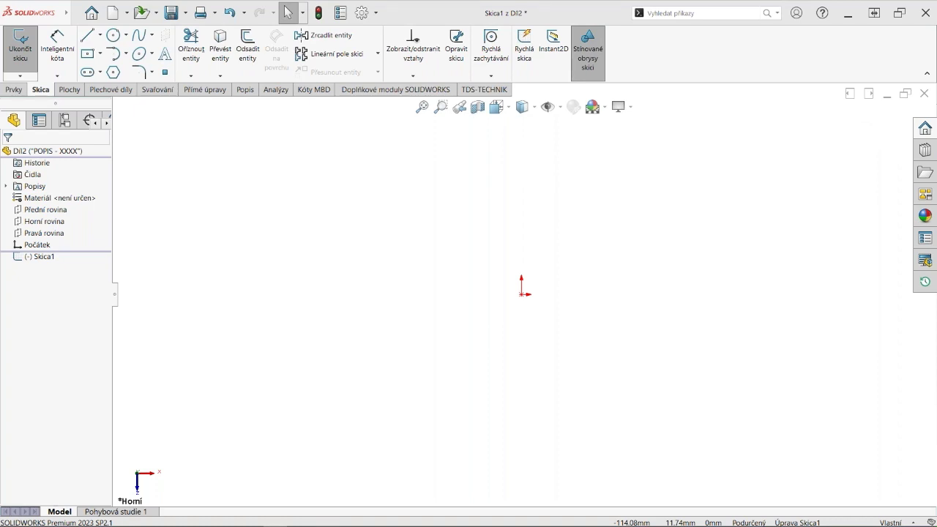
Turn on Číselný vstup pro skici and the on-screen numeric input in Options > Skica.
right_click(430, 270)
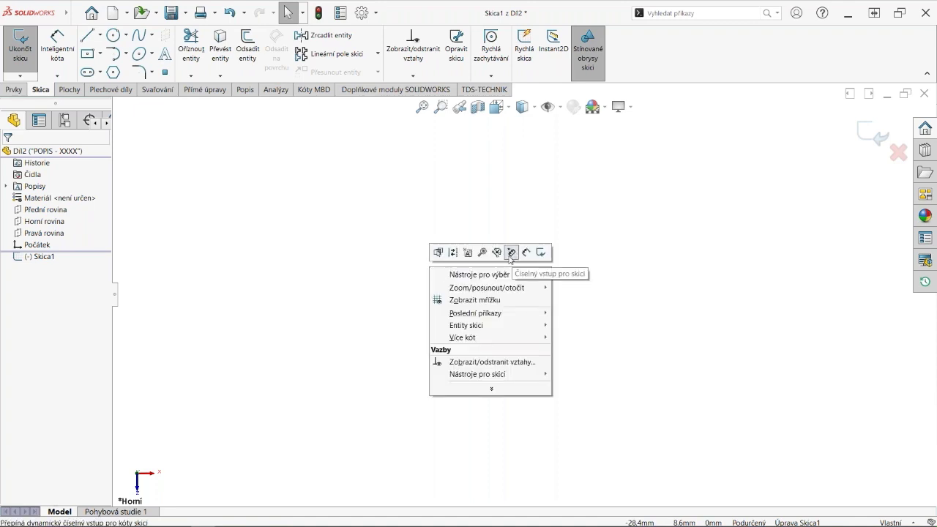
left_click(490, 219)
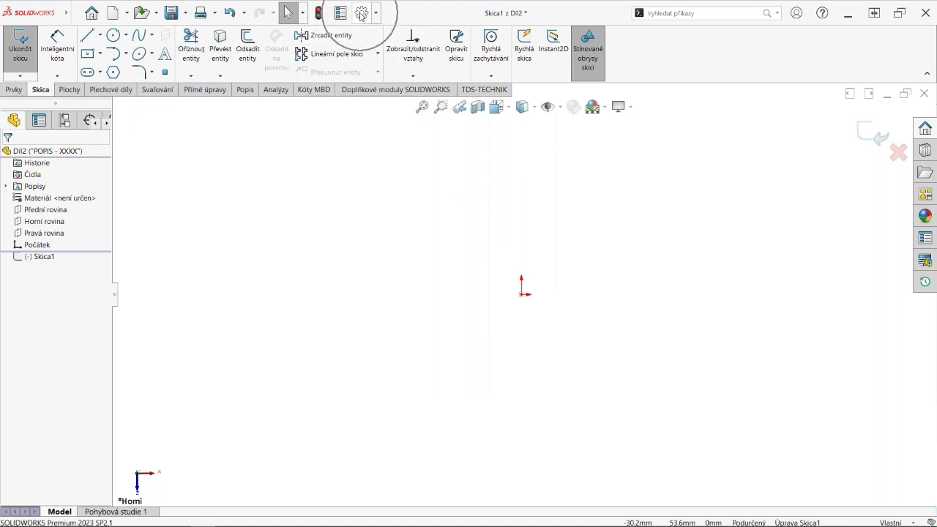
left_click(362, 13)
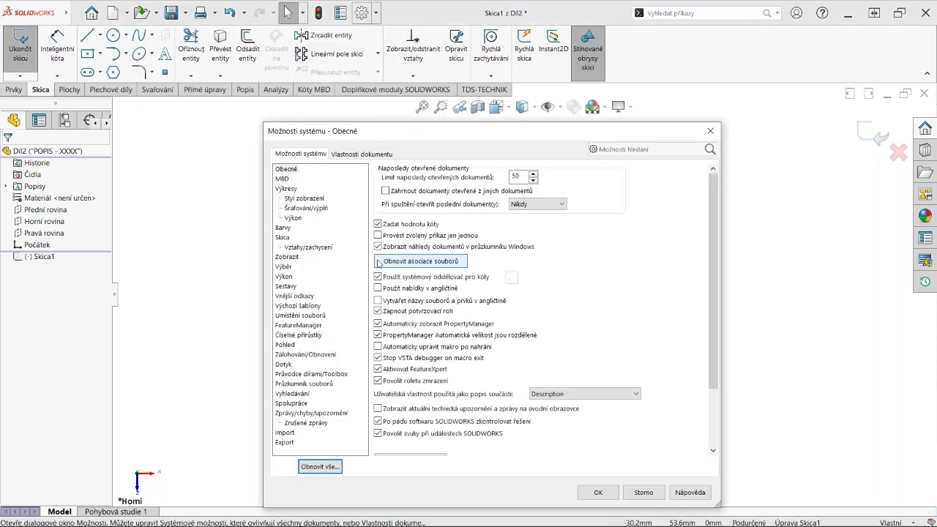
left_click(282, 238)
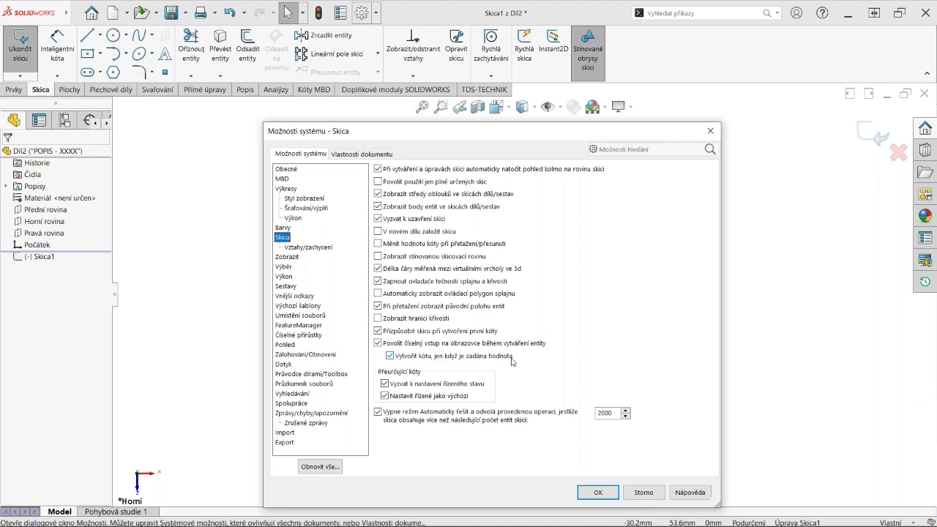
left_click(591, 491)
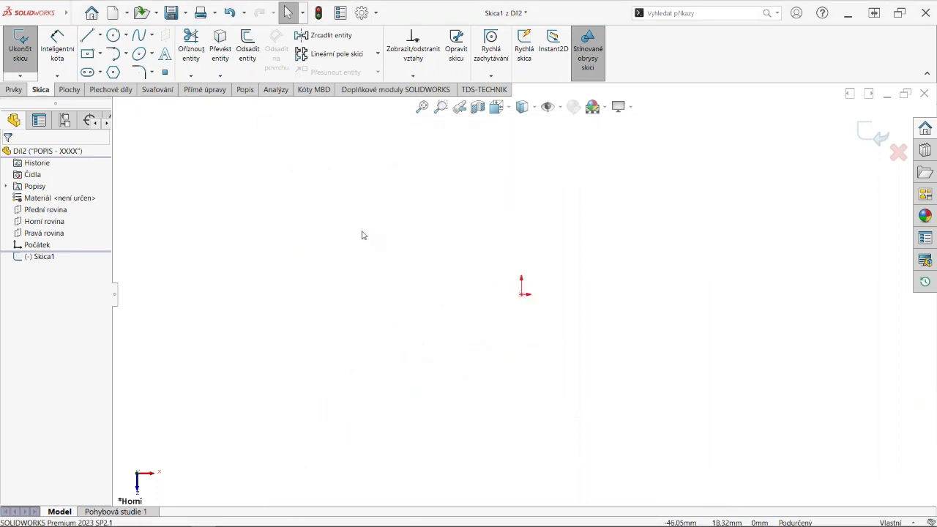
Draw a centre rectangle on the origin, 100 mm high and 100 mm wide.
left_click(88, 53)
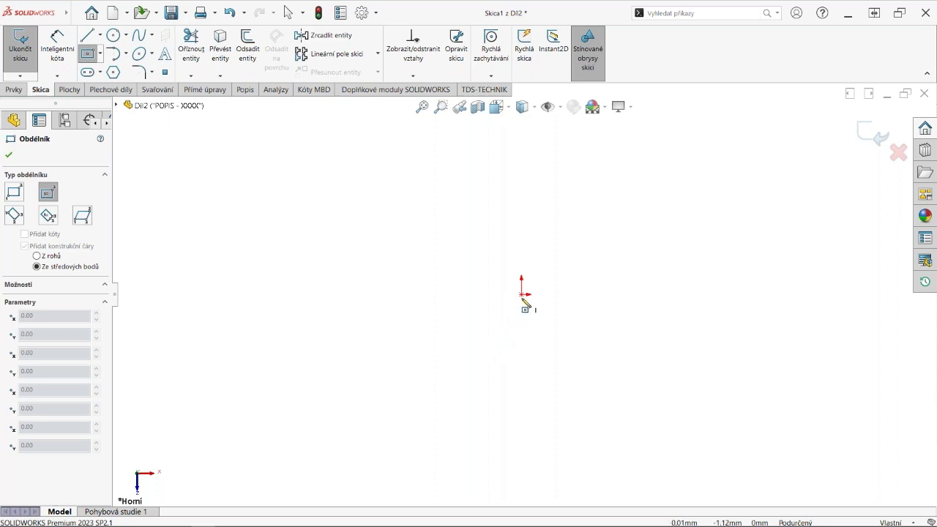
left_click(521, 294)
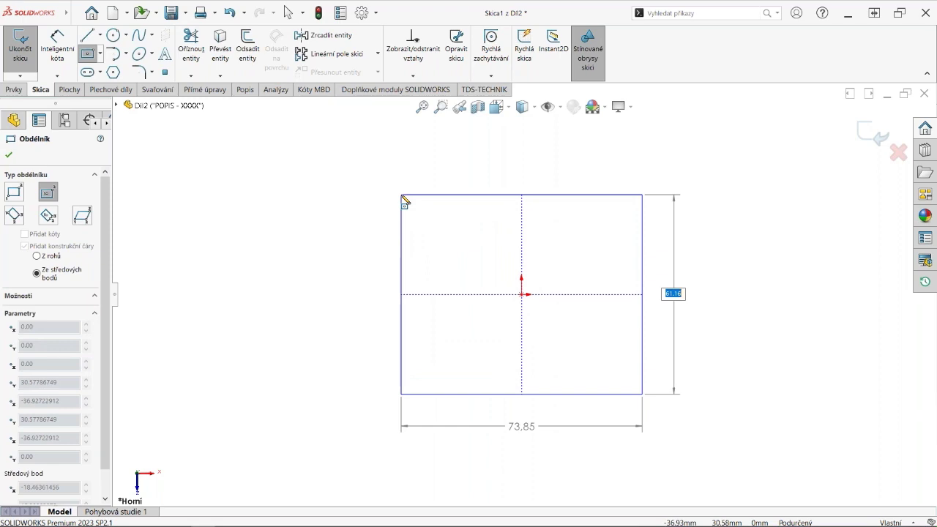
type("100")
key("Tab")
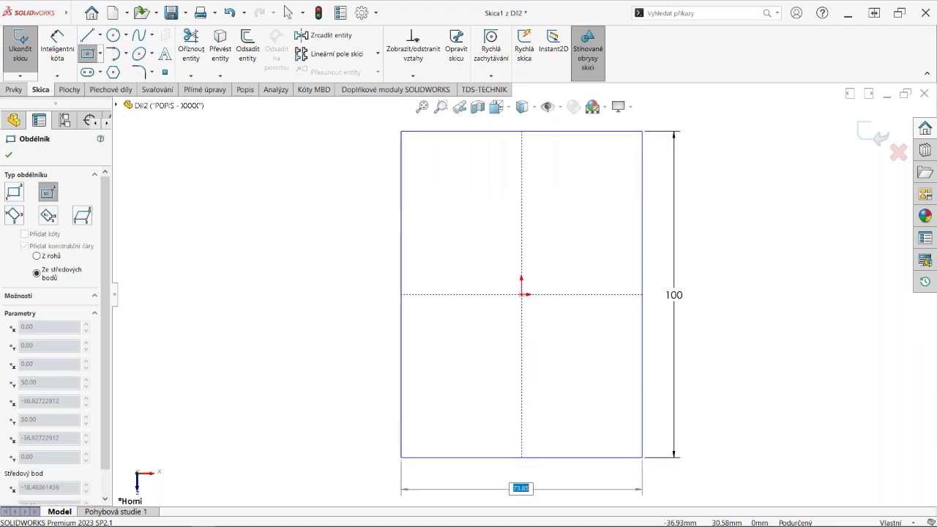
type("100")
key("Return")
key("Escape")
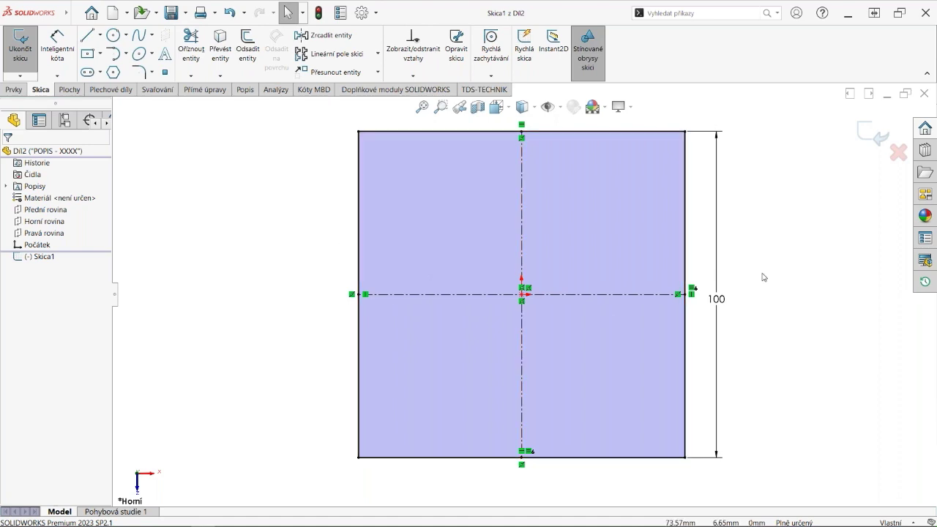
left_click(789, 512)
Extrude the square 10 mm into a solid plate and select its top face.
left_click(14, 89)
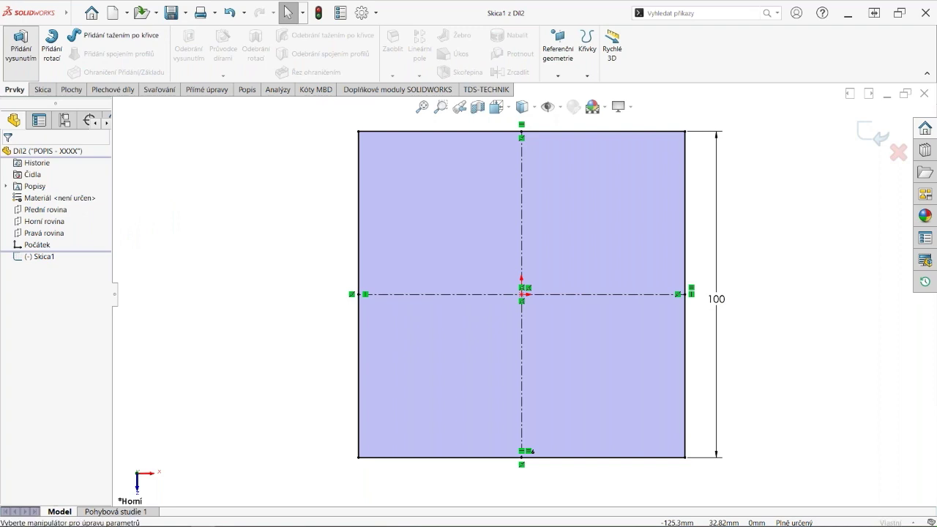
left_click(20, 44)
left_click(9, 155)
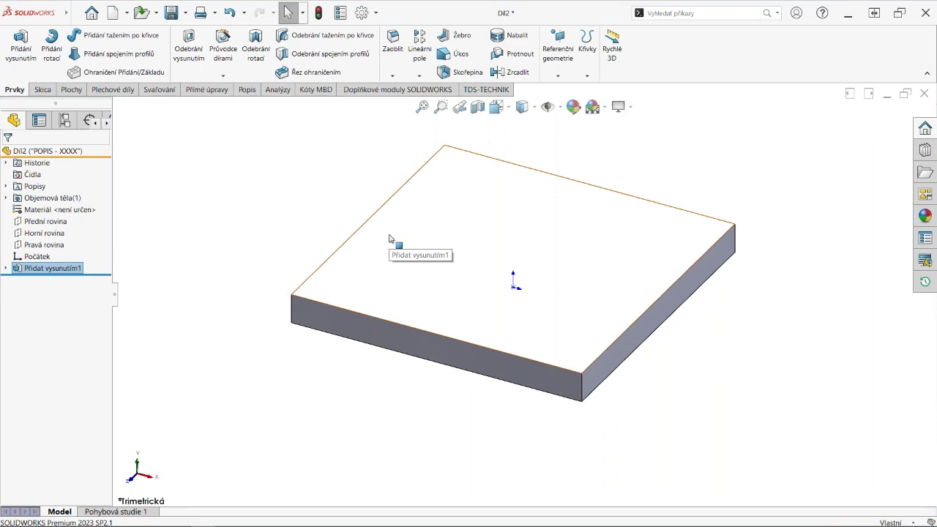
left_click(532, 234)
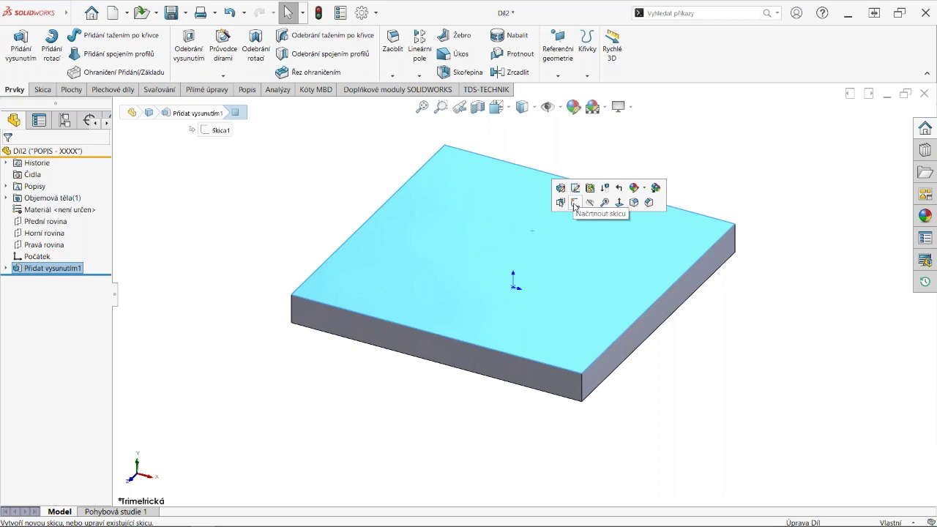
On the plate's top face, draw a line trapezoid with its wide side on the top edge.
left_click(575, 203)
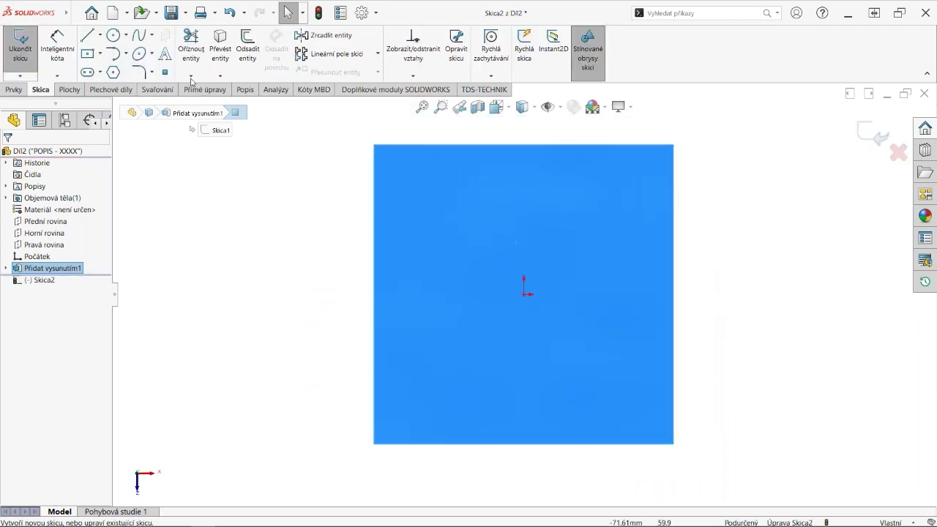
left_click(88, 36)
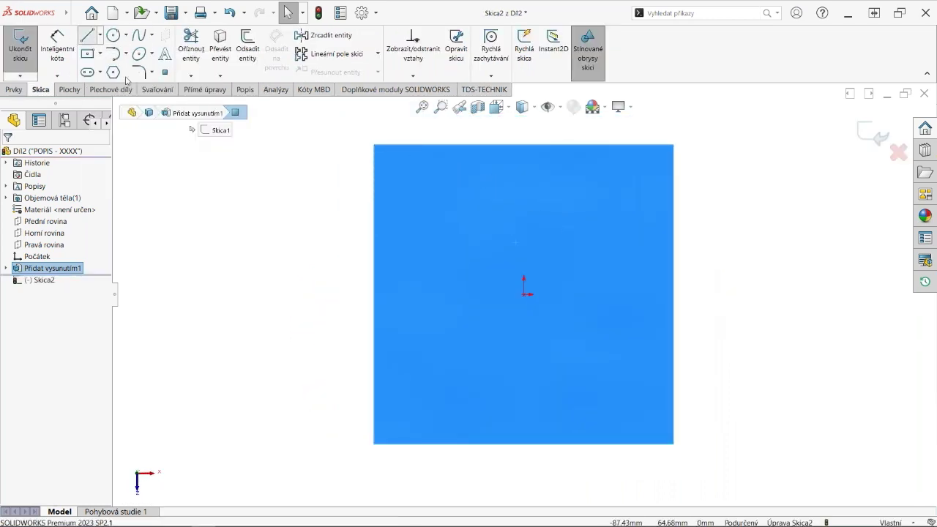
left_click(424, 145)
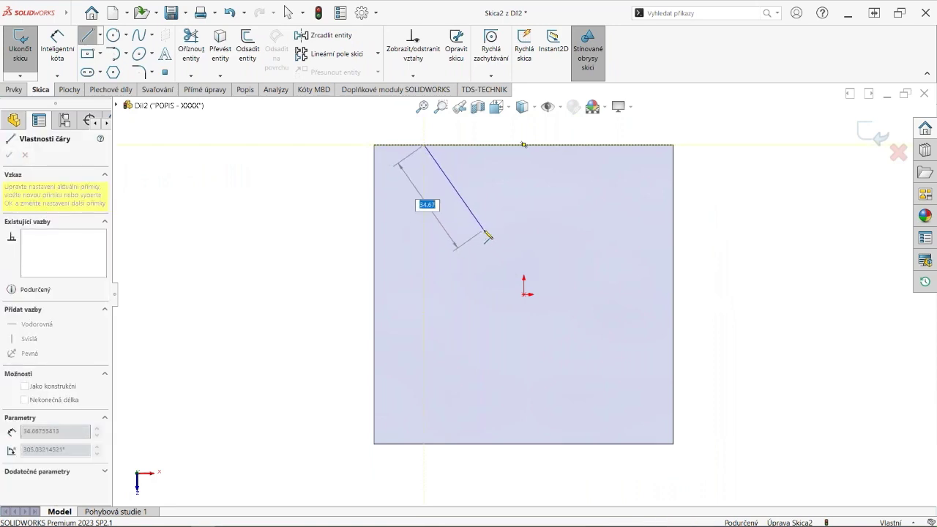
left_click(484, 230)
left_click(592, 230)
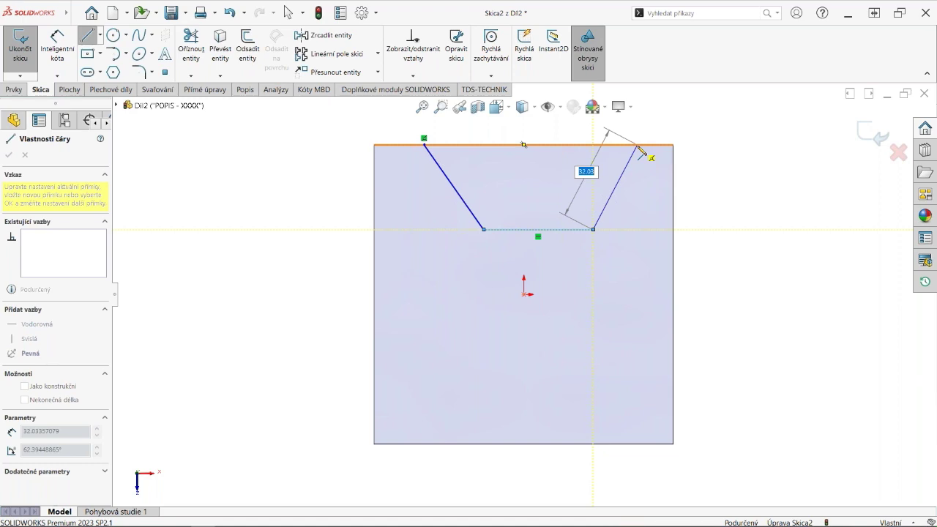
left_click(637, 144)
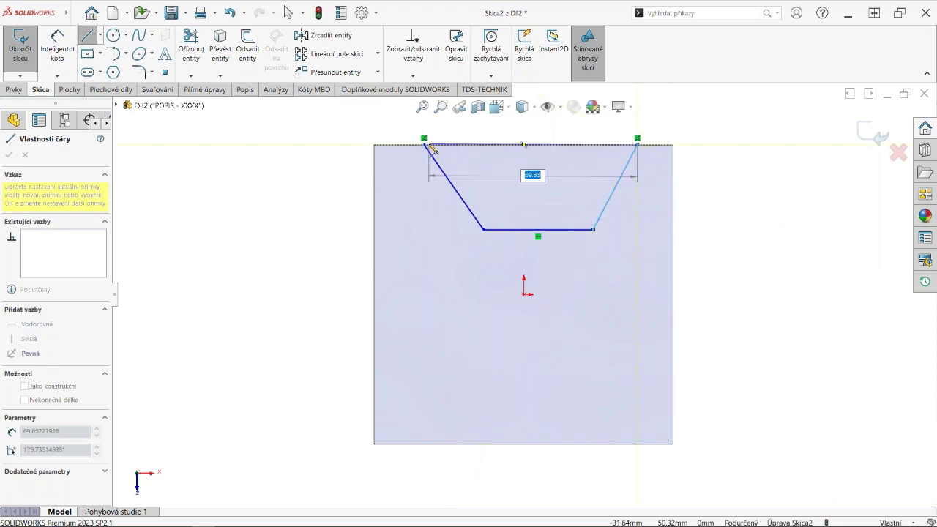
left_click(425, 145)
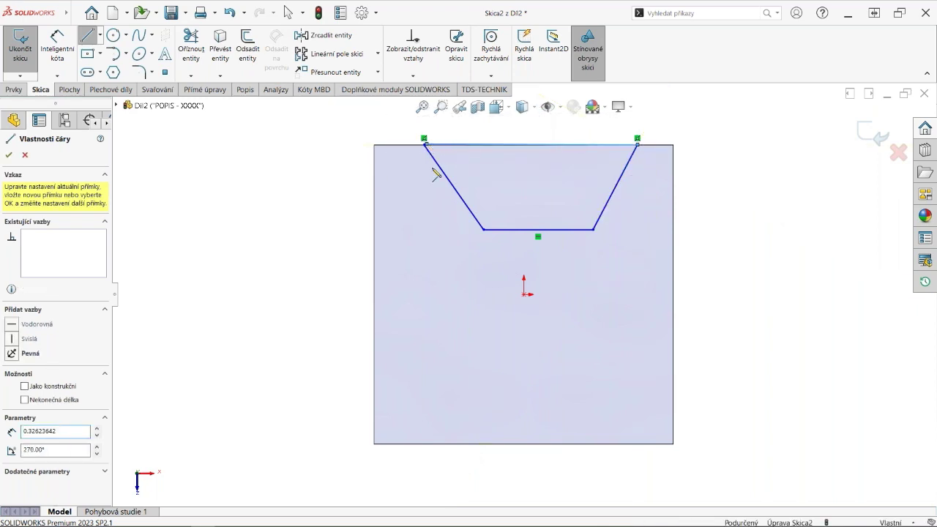
left_click(425, 145)
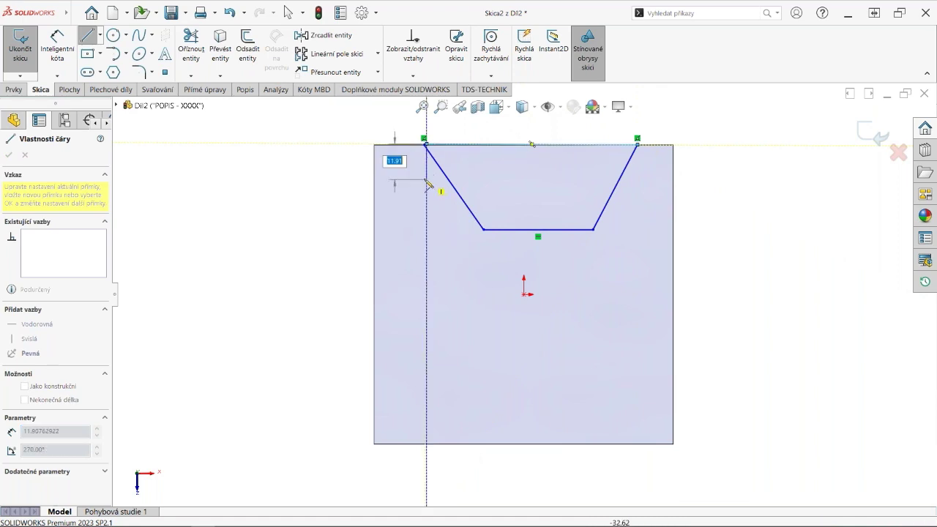
key("Escape")
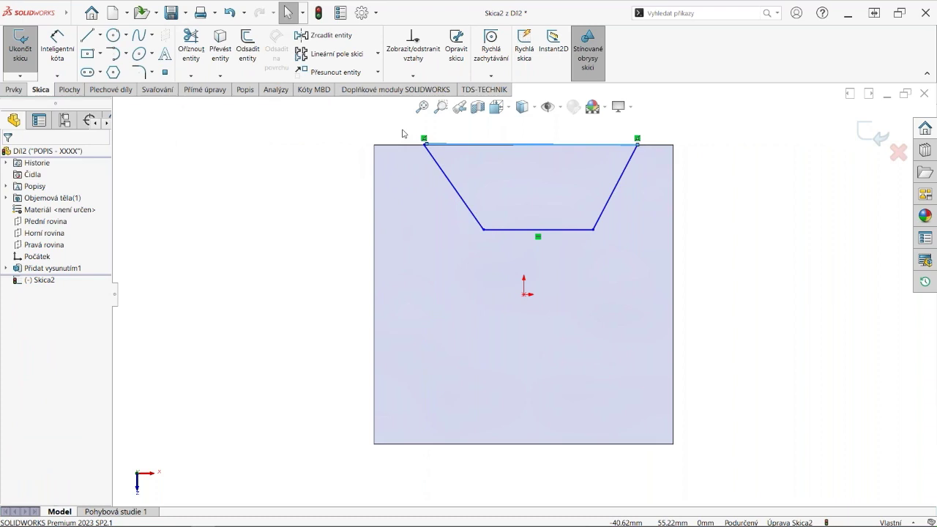
left_click(404, 135)
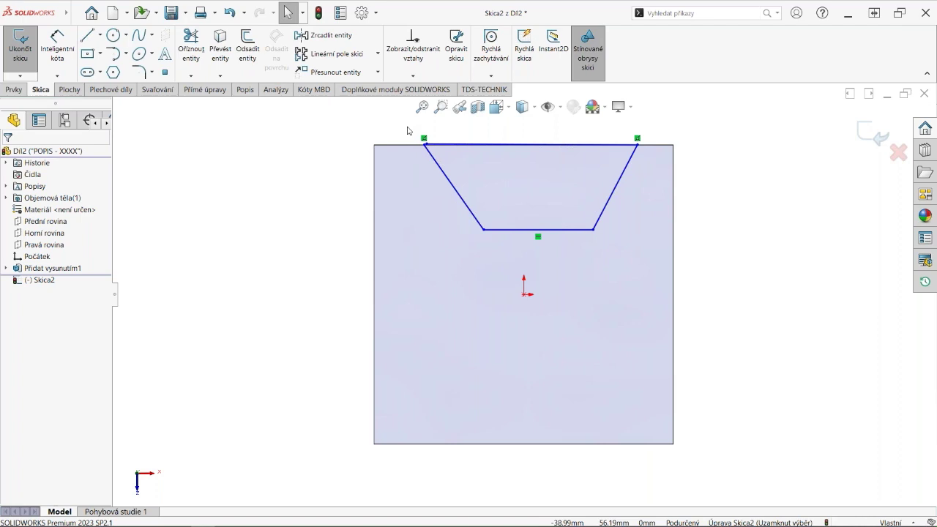
Find gaps up to 2 mm, drag the loose endpoint onto the corner, and shade the contour.
left_click(450, 70)
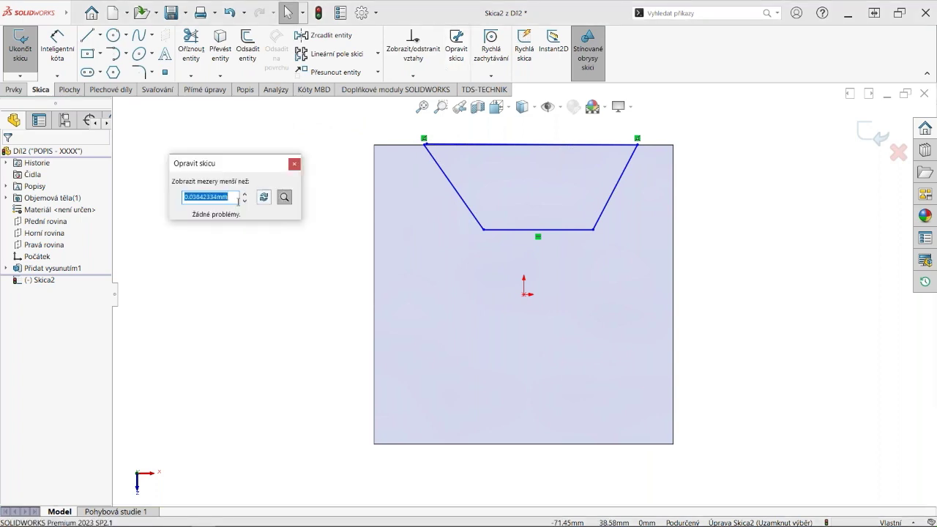
type("2")
key("Return")
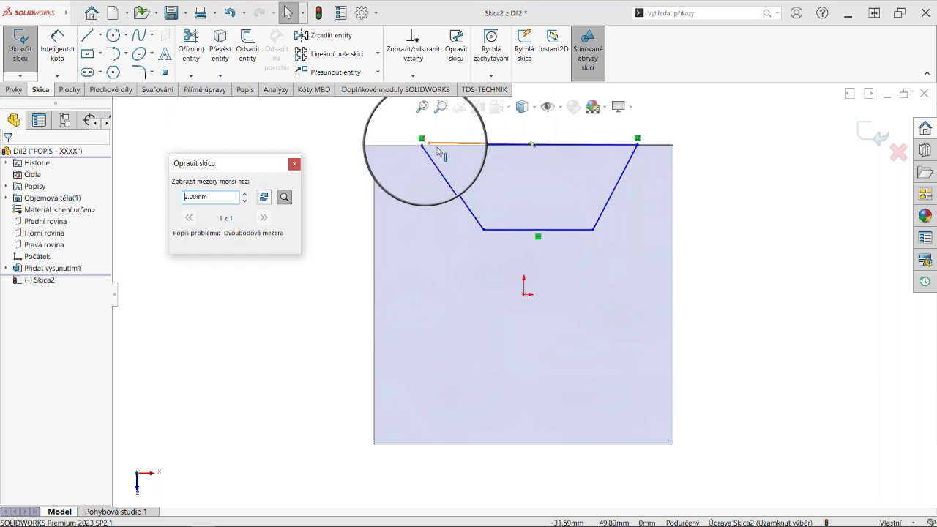
scroll(427, 144, "down", 3)
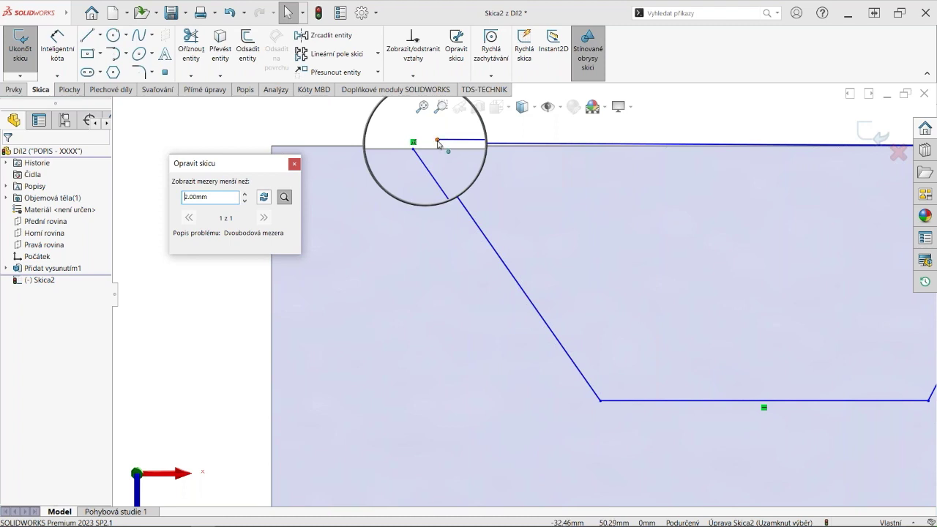
left_click(439, 142)
left_click_drag(439, 142, 414, 152)
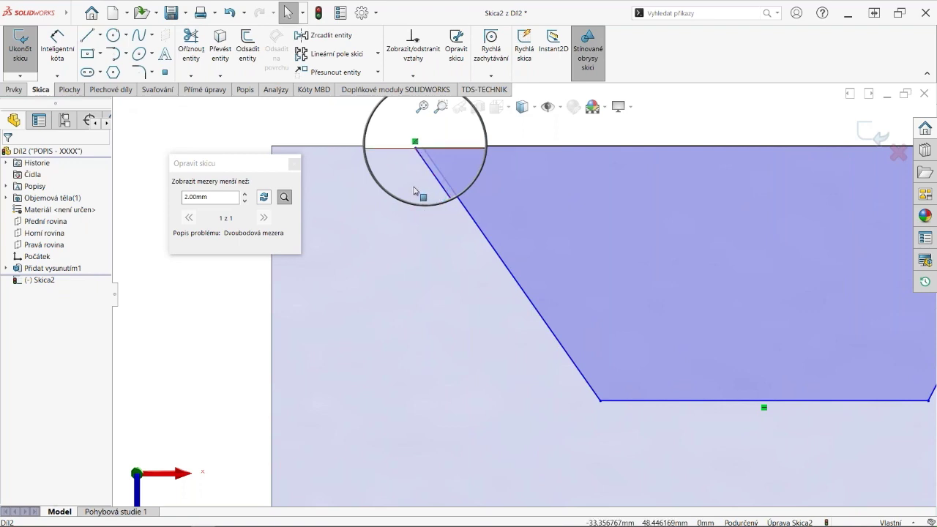
key("f")
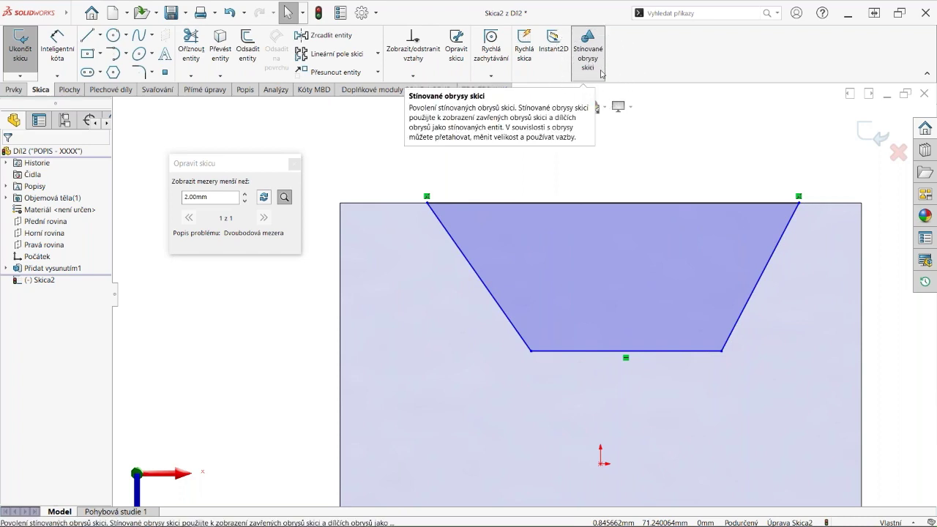
left_click(599, 72)
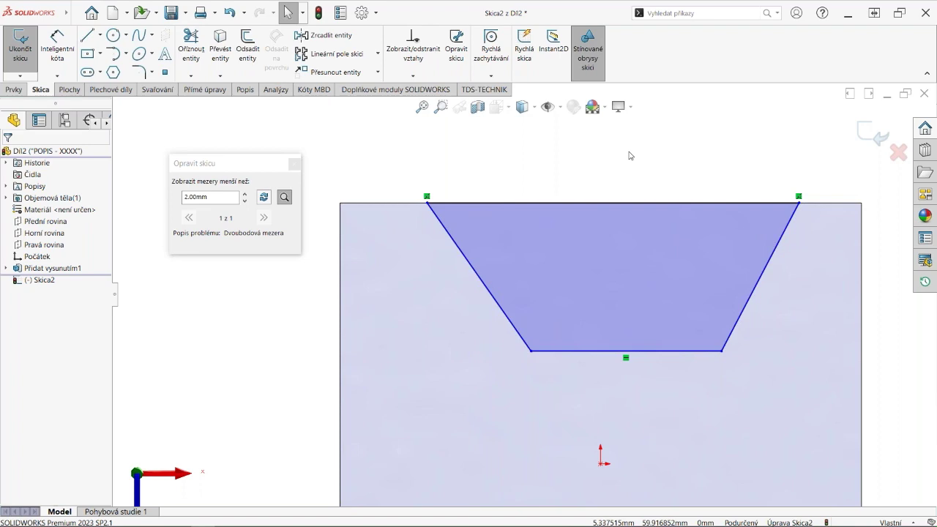
left_click(295, 164)
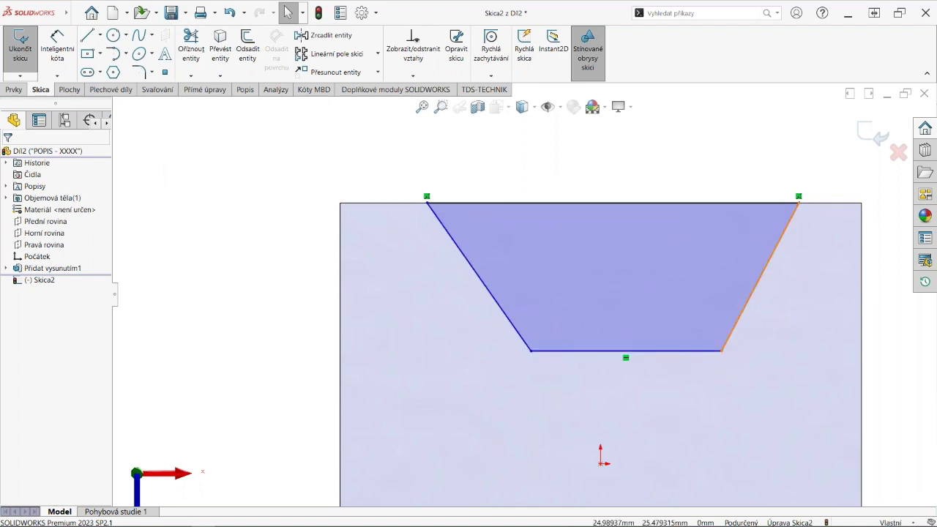
left_click(622, 275)
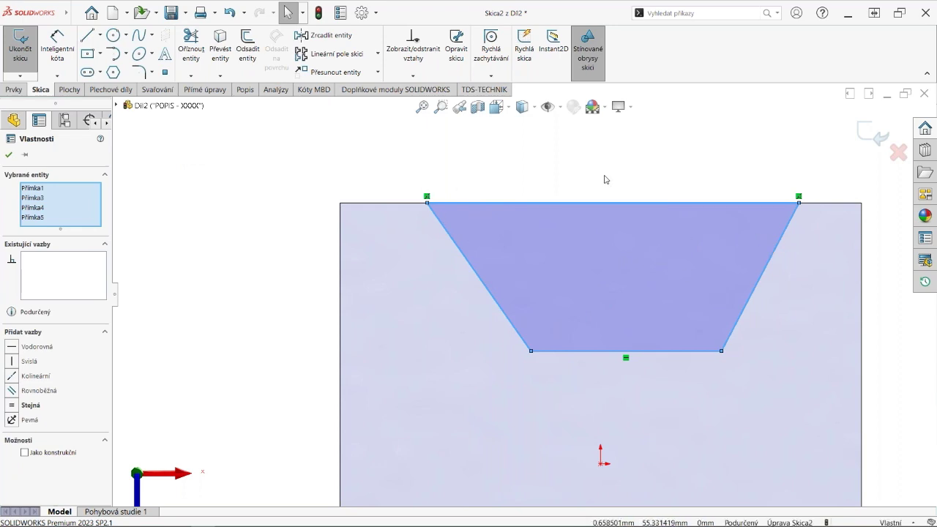
key("Escape")
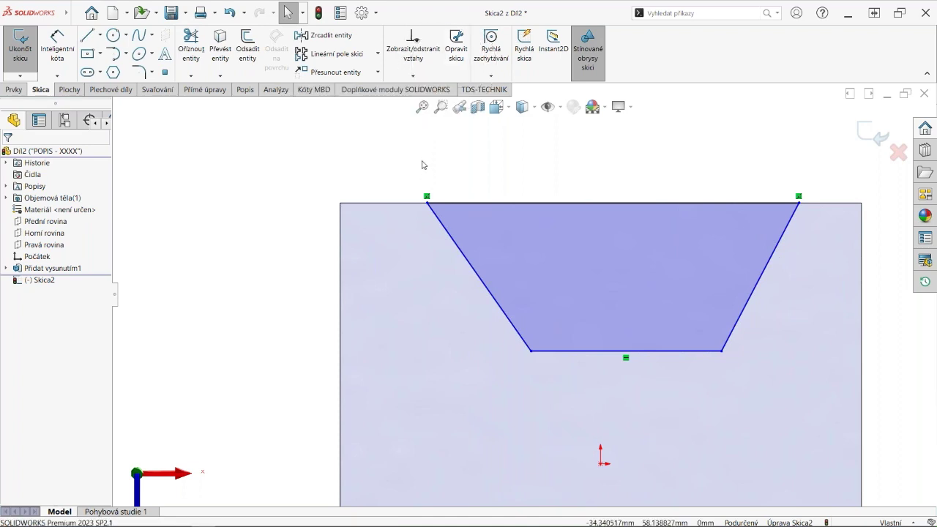
Draw a line from the top-left corner to the top edge's midpoint, which can't be deleted.
left_click(87, 35)
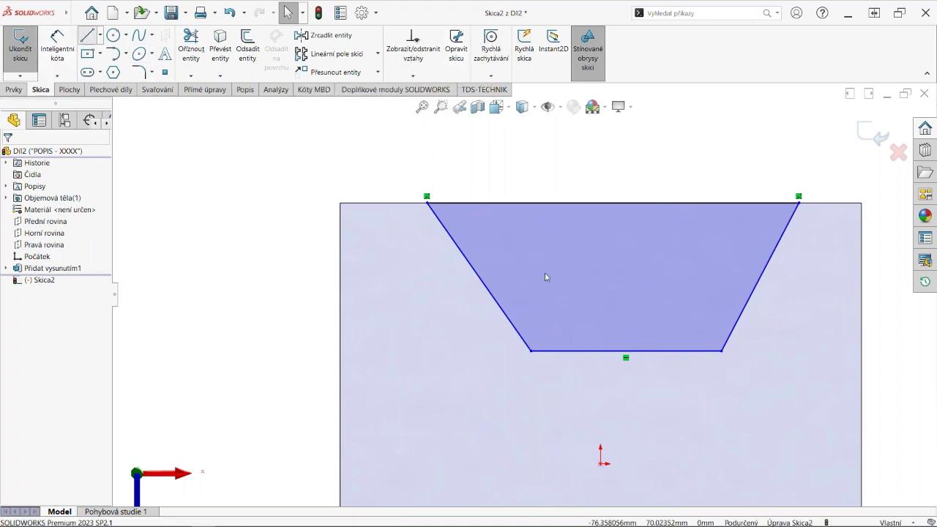
left_click(427, 203)
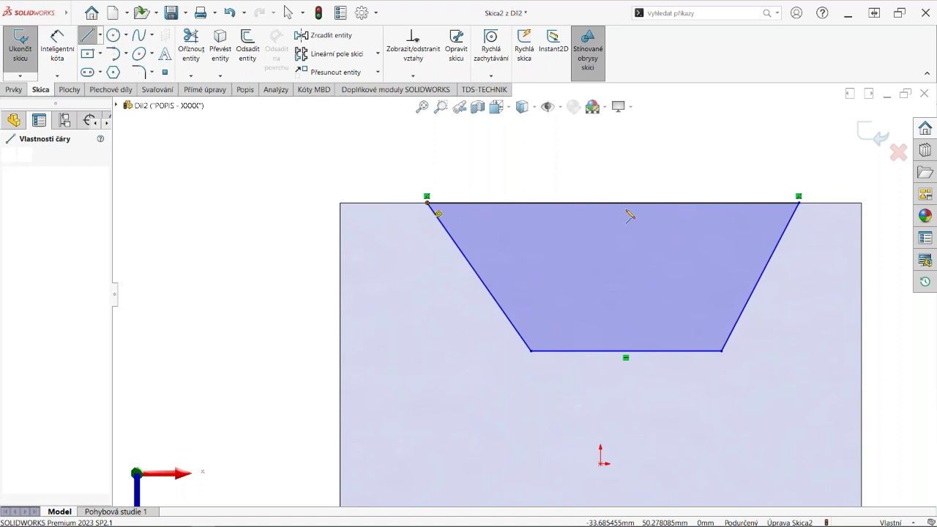
left_click(572, 203)
key("Escape")
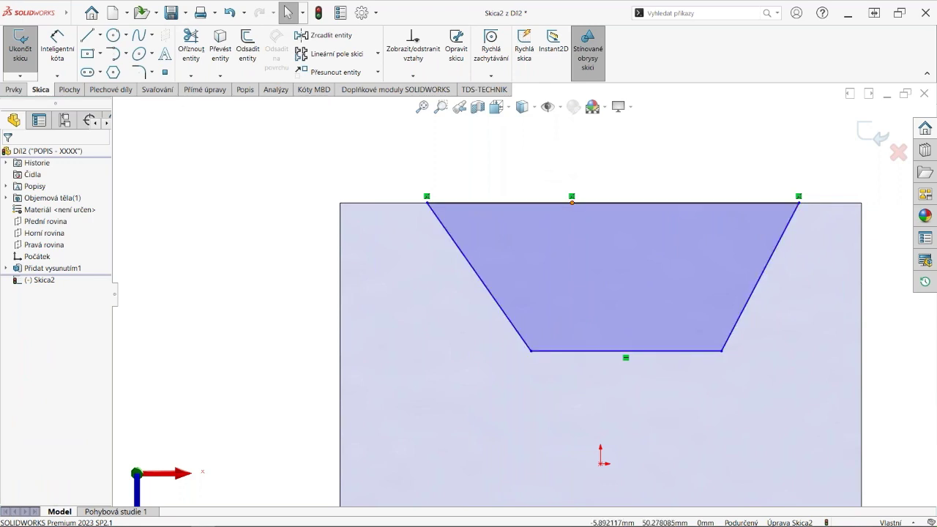
left_click(572, 203)
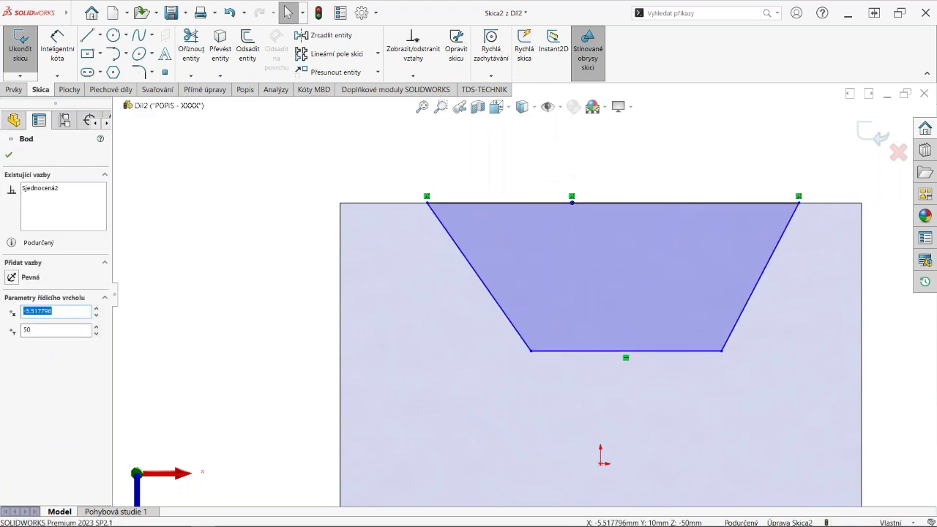
key("Delete")
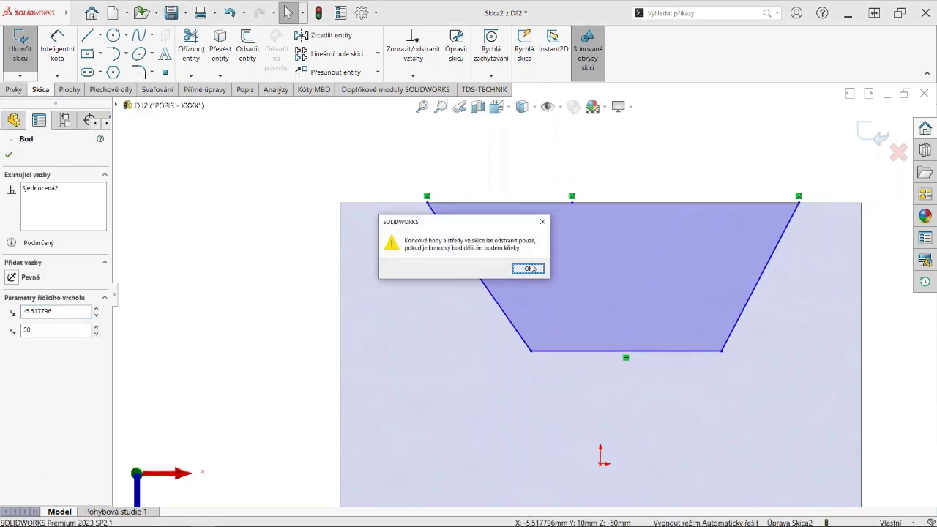
left_click(529, 268)
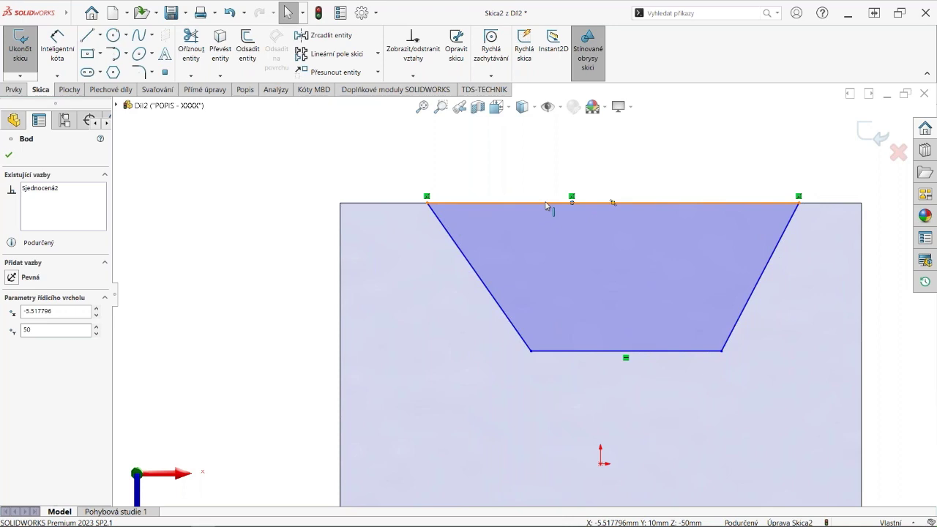
Pick the hidden duplicate line Přímka6 under the top edge via Select Other.
right_click(546, 203)
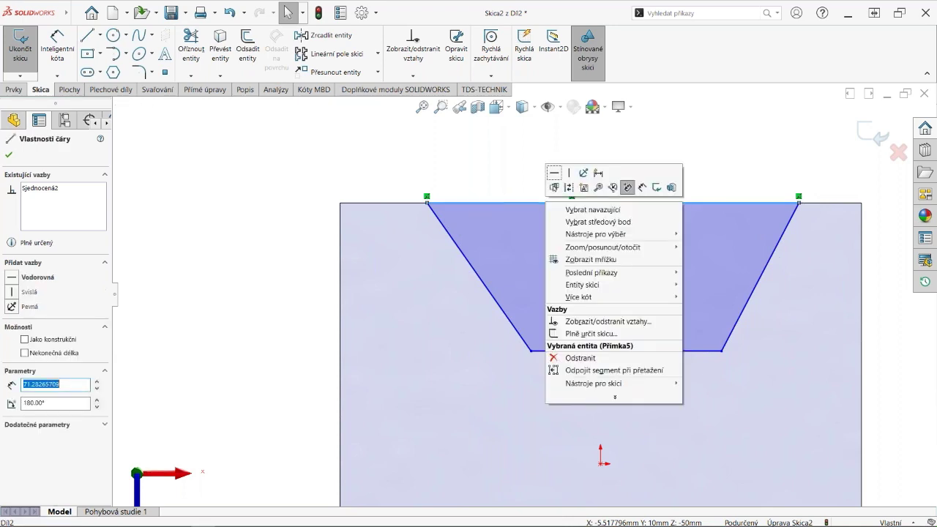
left_click(554, 188)
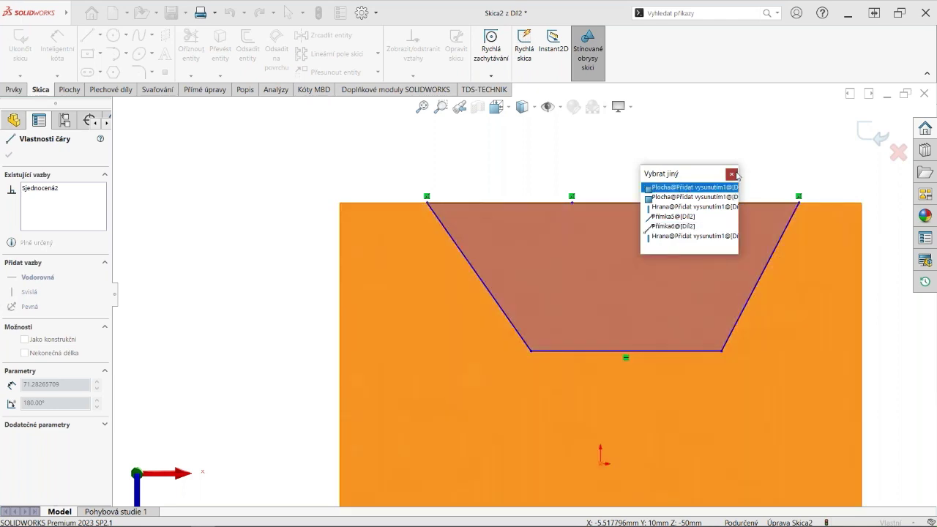
left_click(731, 173)
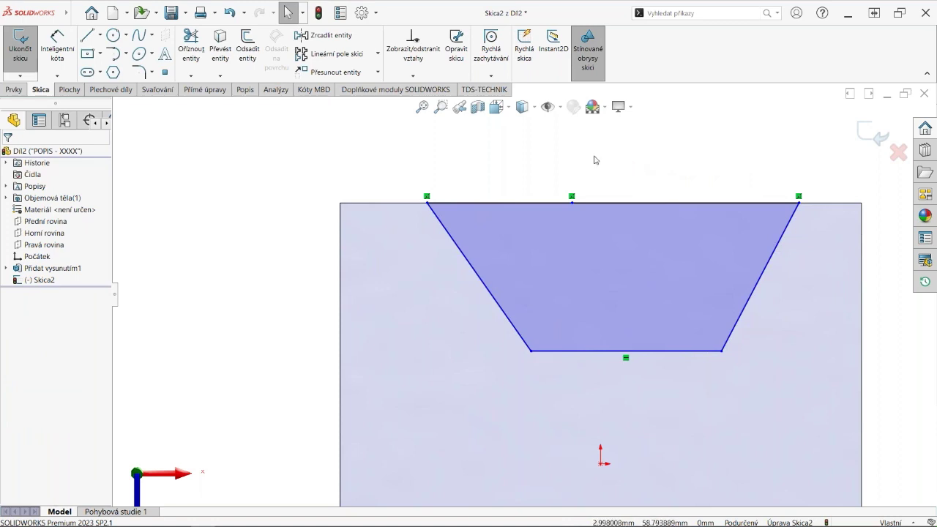
Recheck with Repair Sketch, which finds no problems, then preview a 10 mm boss extrusion.
left_click(465, 58)
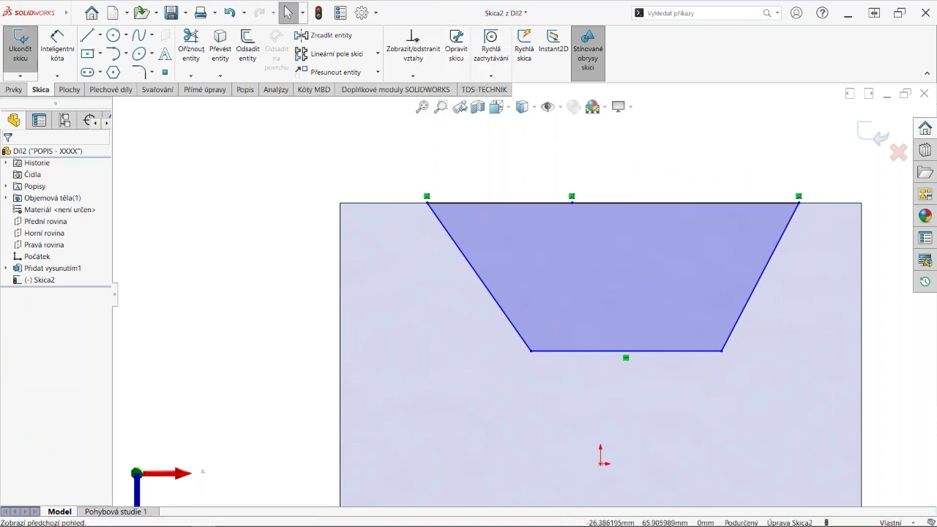
left_click(458, 55)
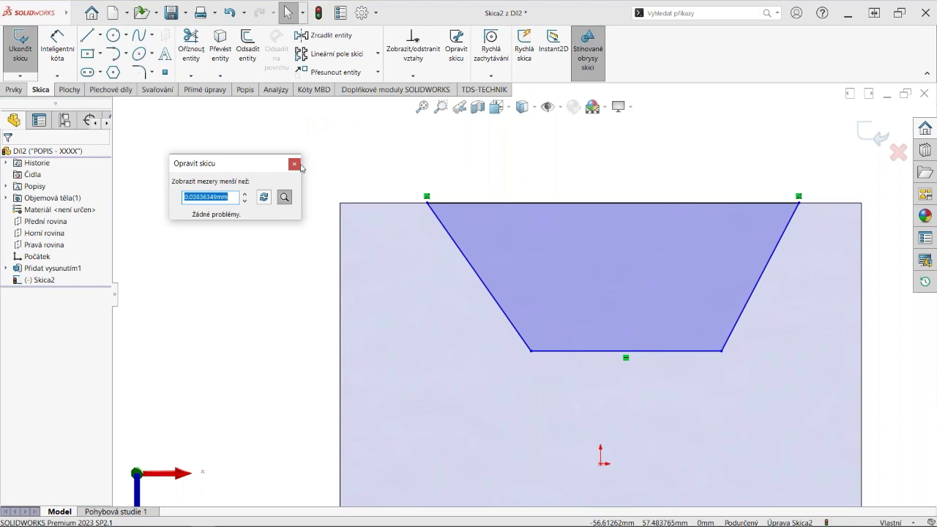
left_click(297, 167)
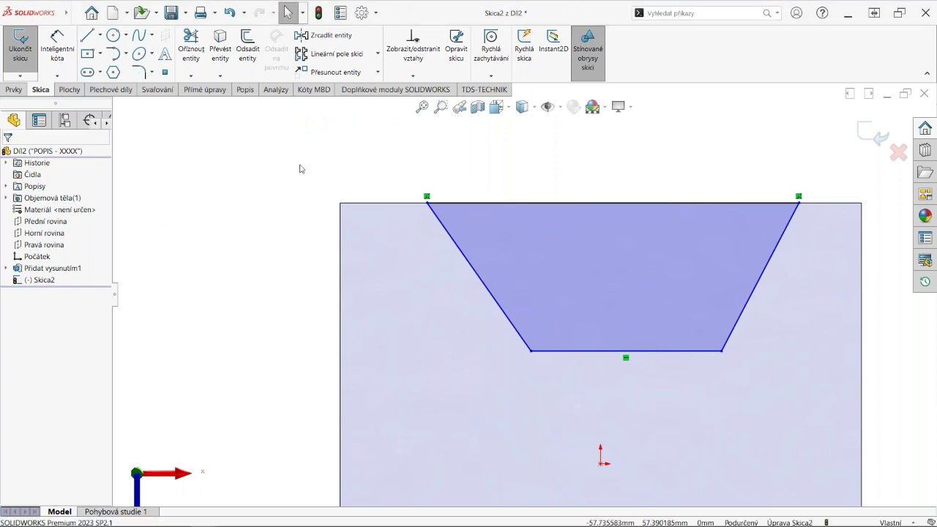
left_click(13, 90)
left_click(20, 46)
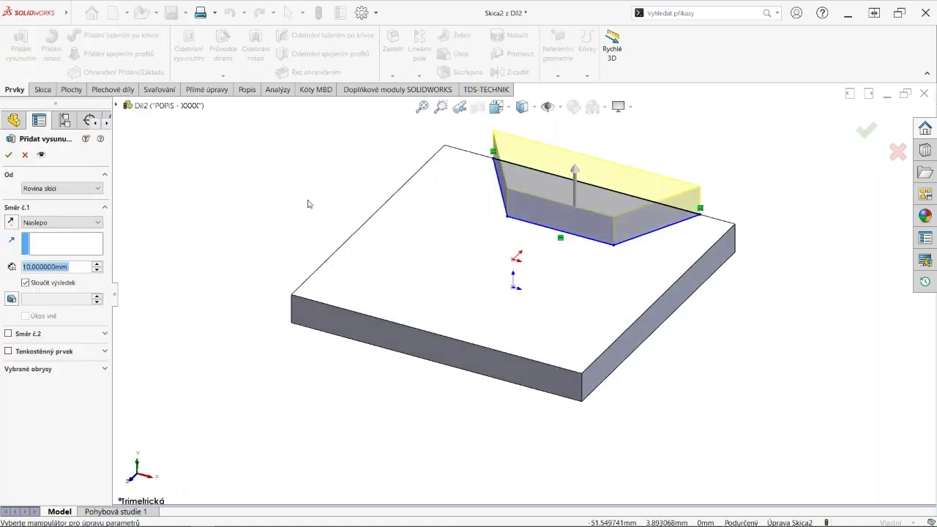
Accept the extrusion so the trapezoid becomes the boss Přidat vysunutím2 on the plate.
left_click(9, 155)
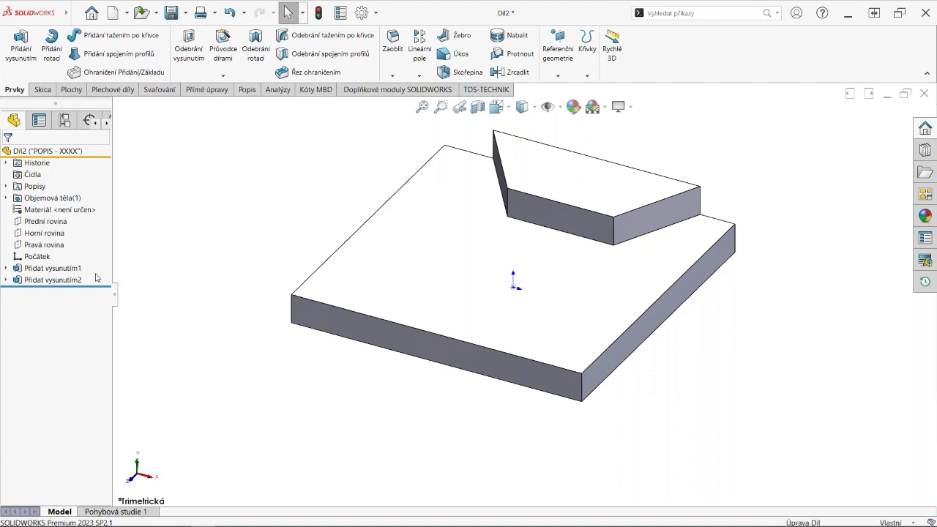
Show the FeatureManager history as a flat list and reopen Skica2 from the block's top face.
key("ctrl+t")
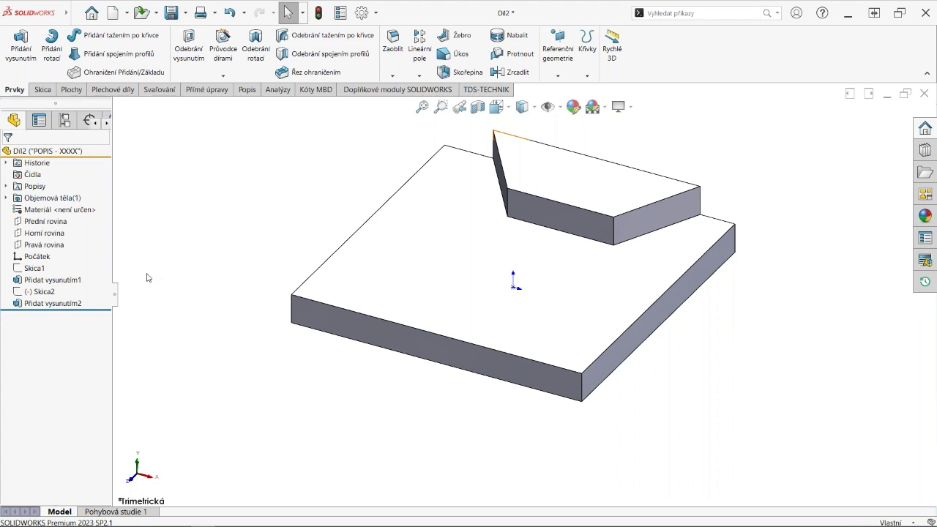
left_click(38, 293)
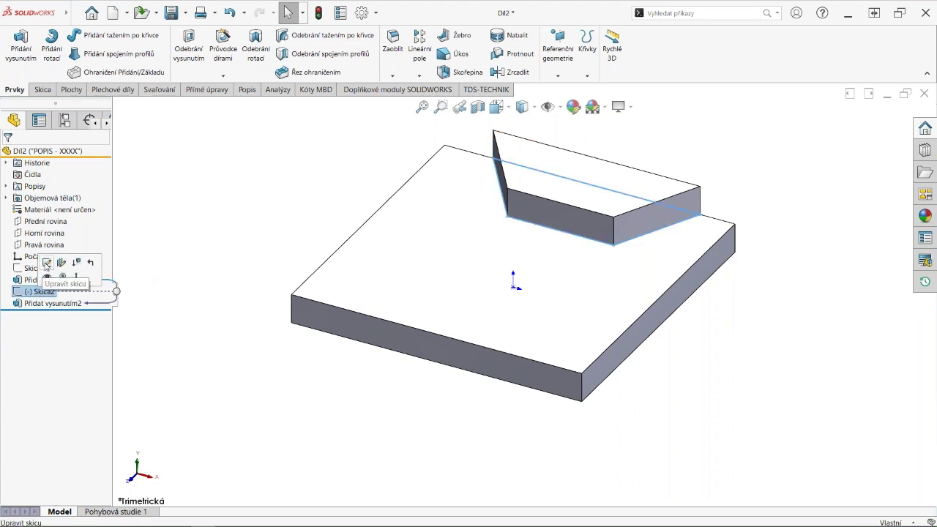
left_click(160, 224)
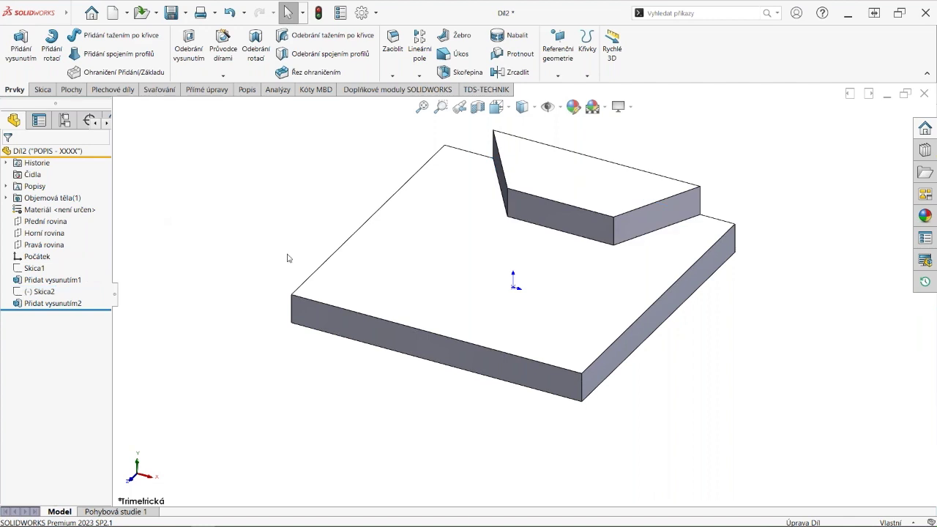
left_click(564, 178)
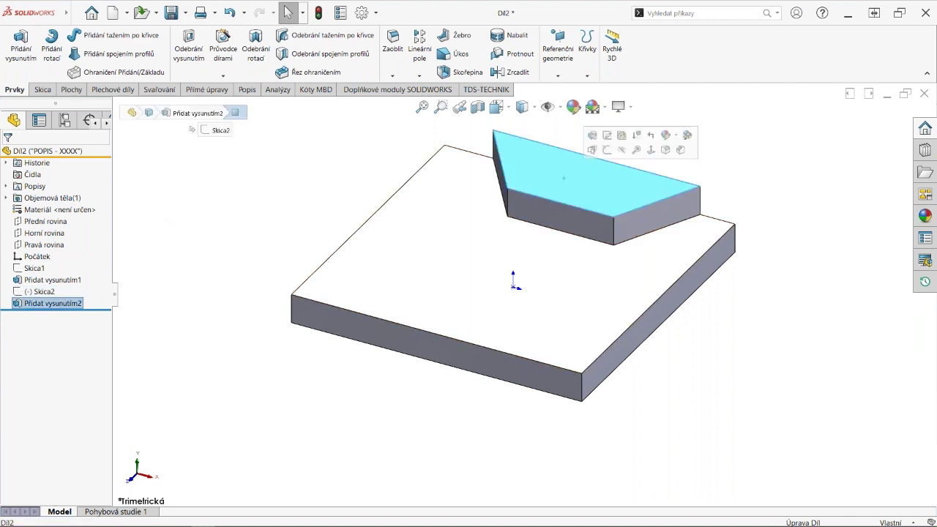
left_click(607, 136)
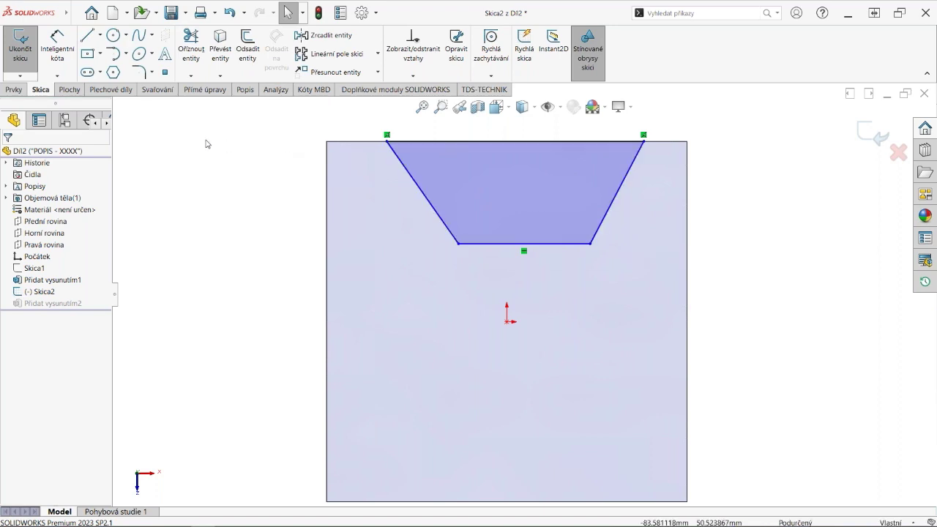
Draw an infinite vertical construction centreline through the origin.
left_click(87, 35)
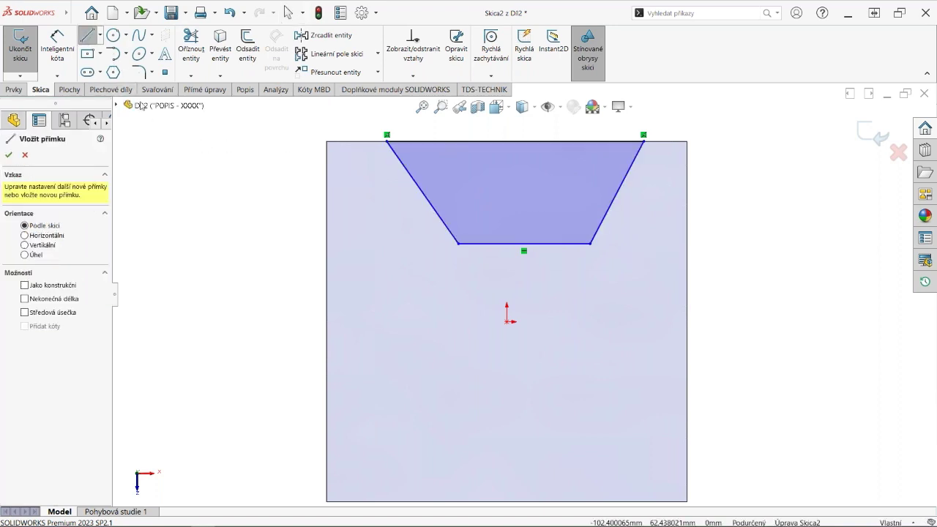
left_click(30, 246)
left_click(48, 293)
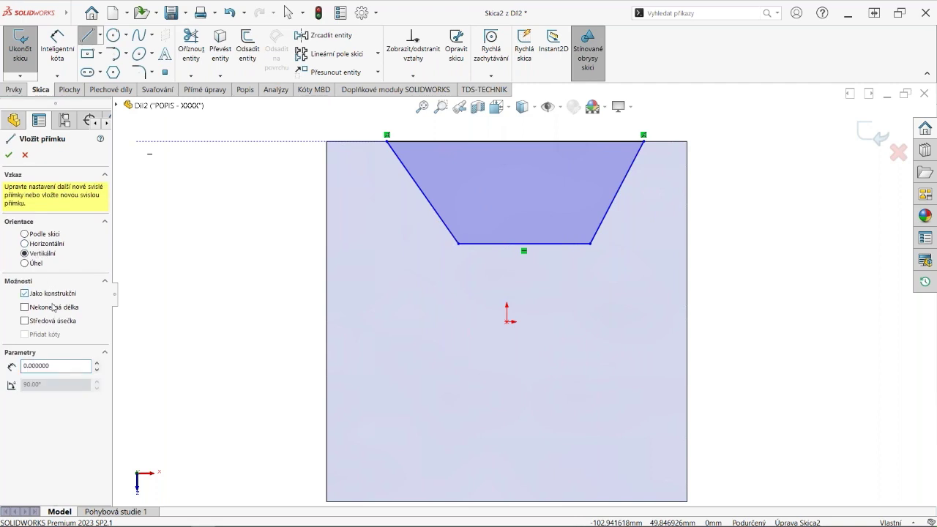
left_click(54, 307)
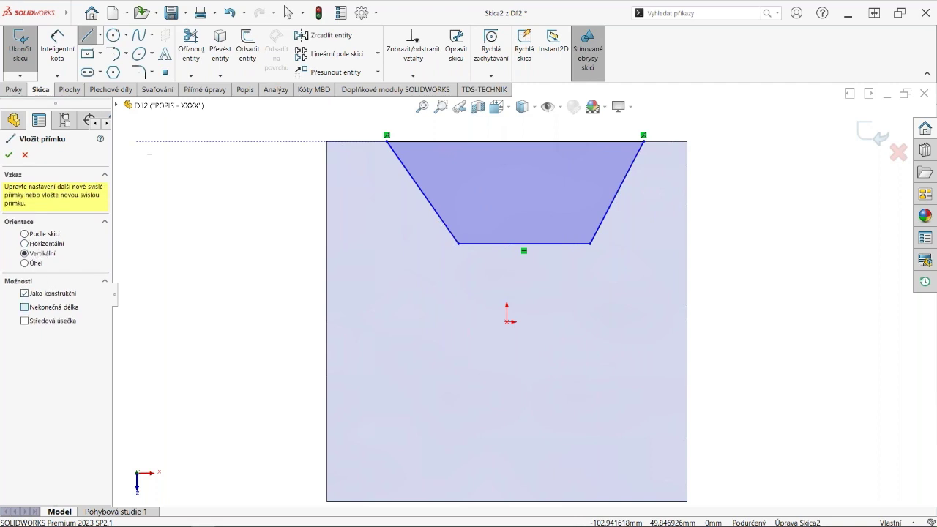
left_click(506, 321)
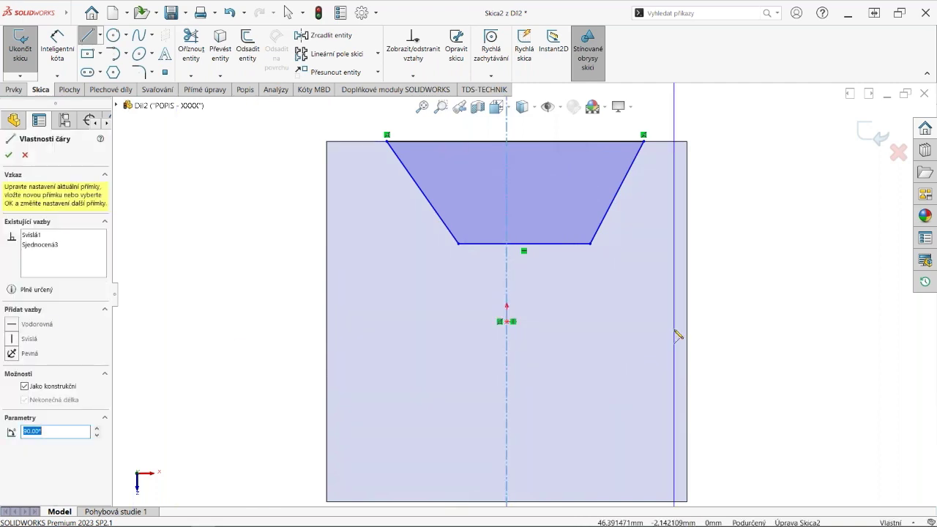
key("Escape")
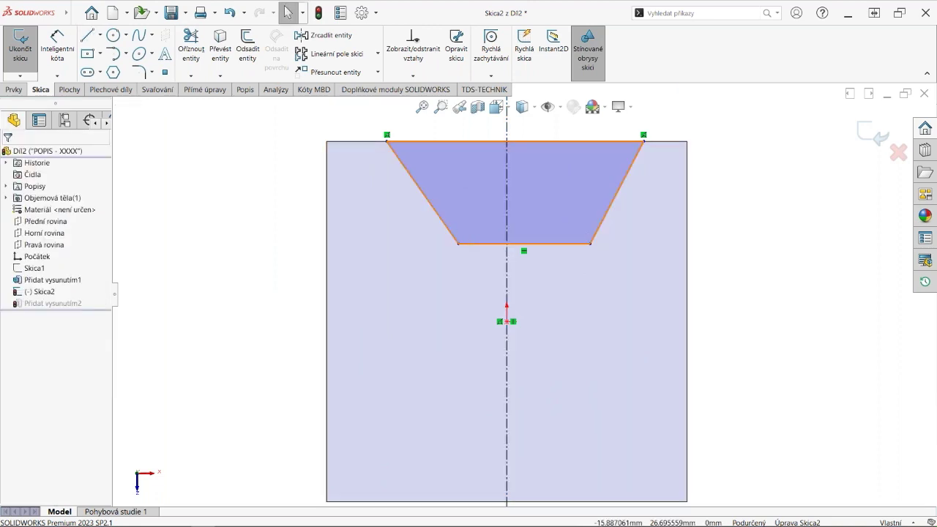
Make the two slanted trapezoid sides symmetric (Symetrická) about the centreline.
left_click(449, 230)
left_click(615, 204, "ctrl")
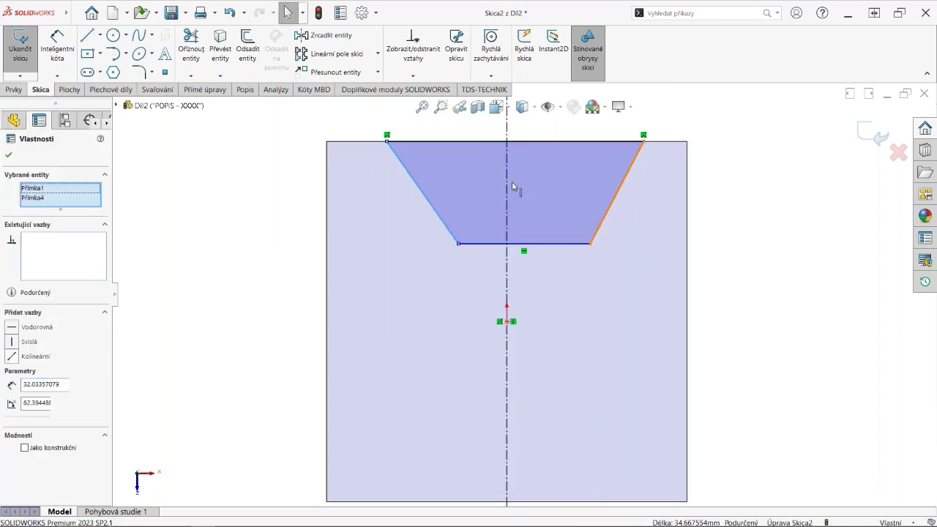
left_click(508, 181, "ctrl")
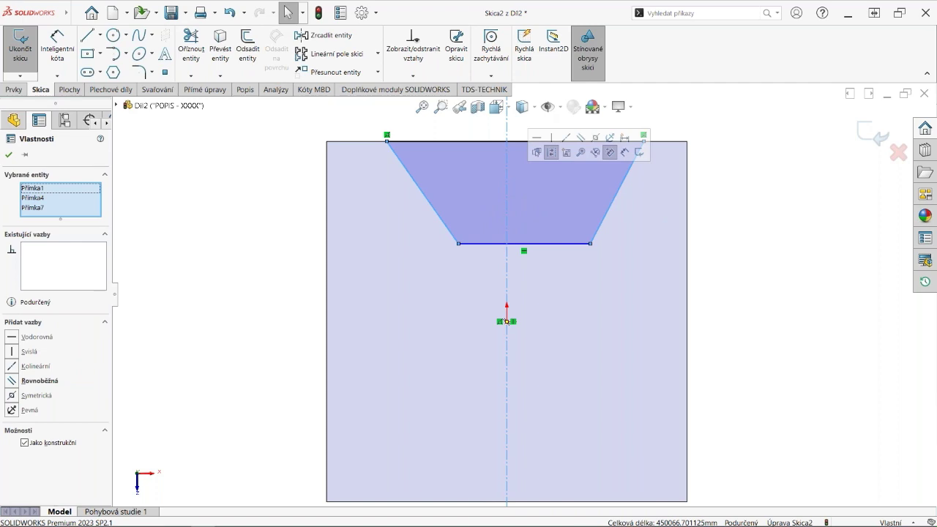
left_click(595, 152)
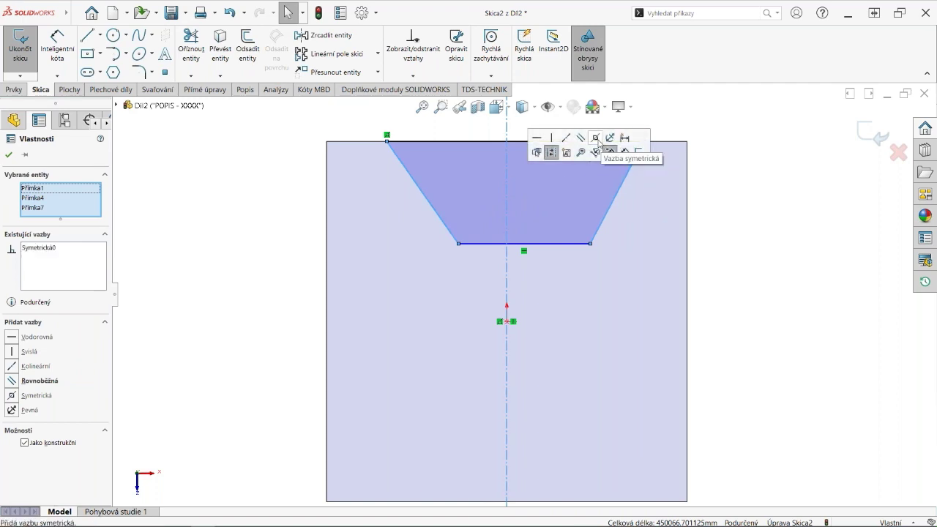
left_click(737, 283)
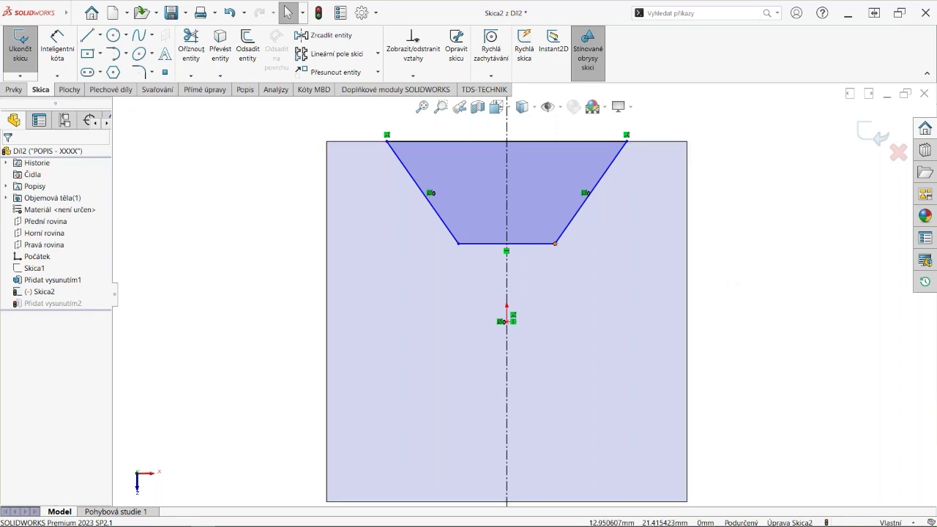
Dimension the trapezoid: top edge 60, bottom edge 30, left side 30° to the centreline.
left_click_drag(555, 243, 566, 232)
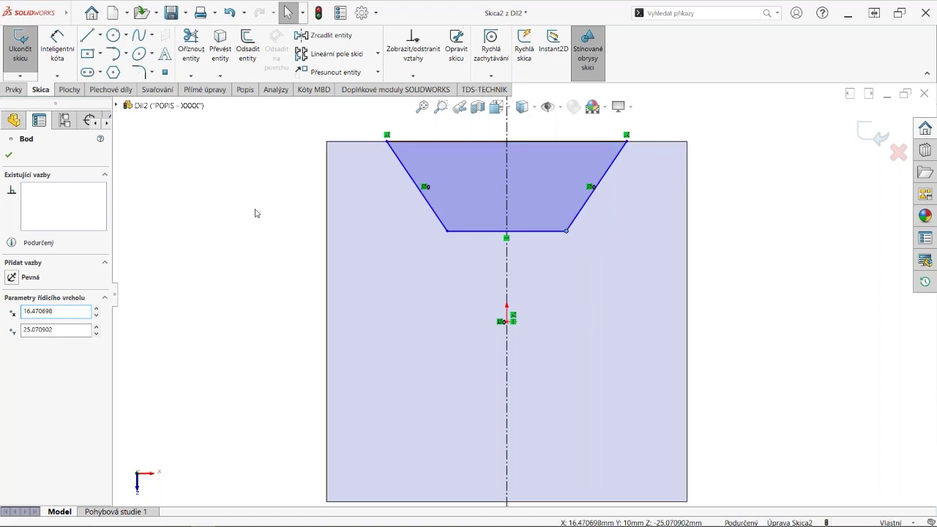
key("d")
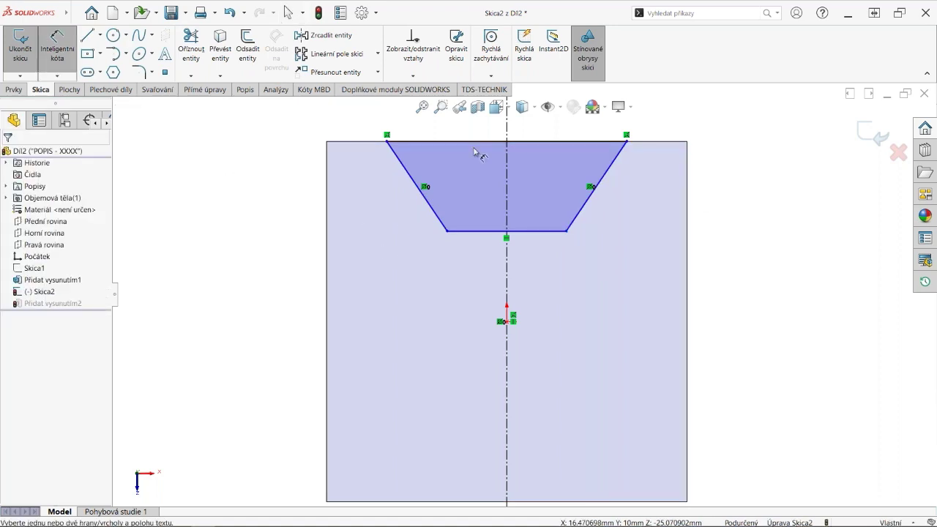
left_click(485, 142)
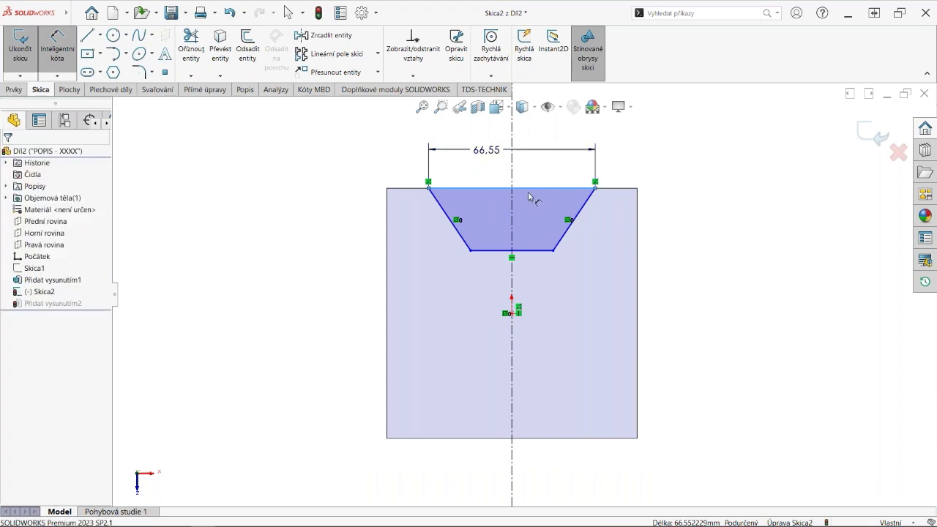
left_click(487, 151)
type("60")
key("Return")
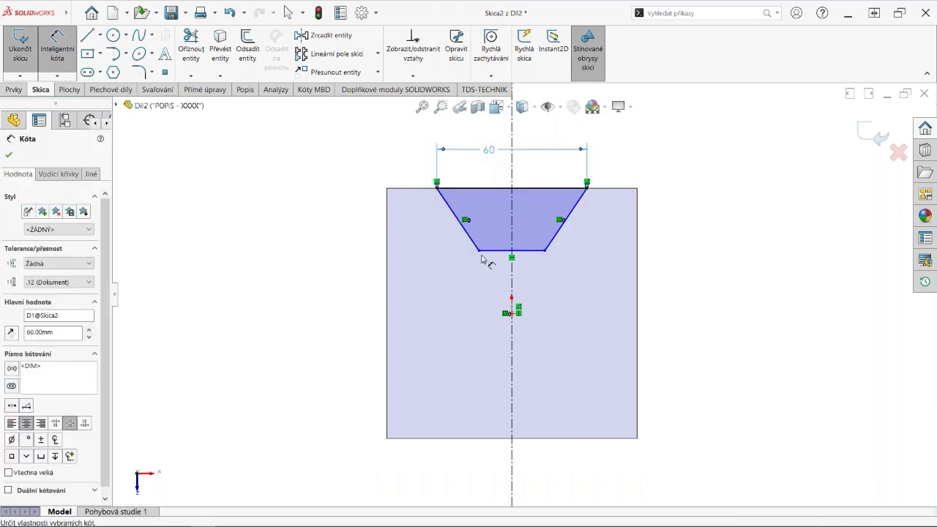
left_click(492, 251)
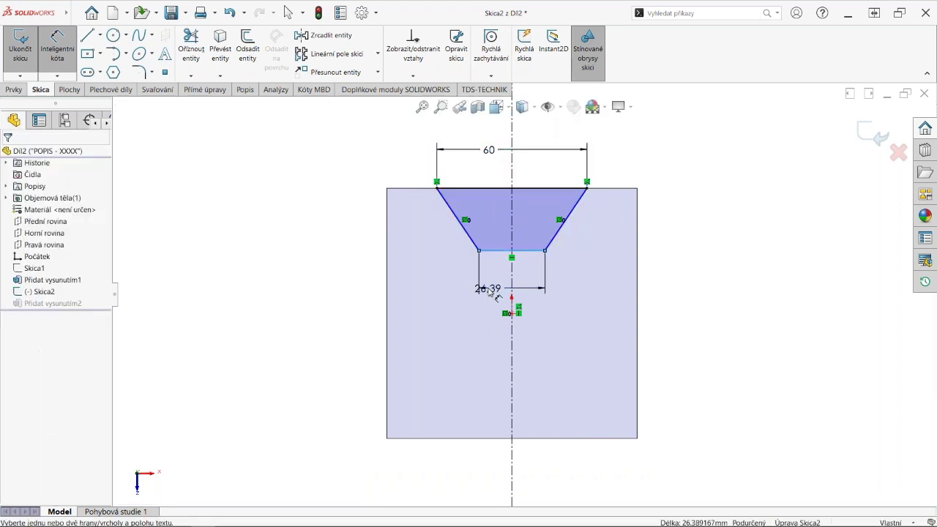
left_click(487, 291)
key("Return")
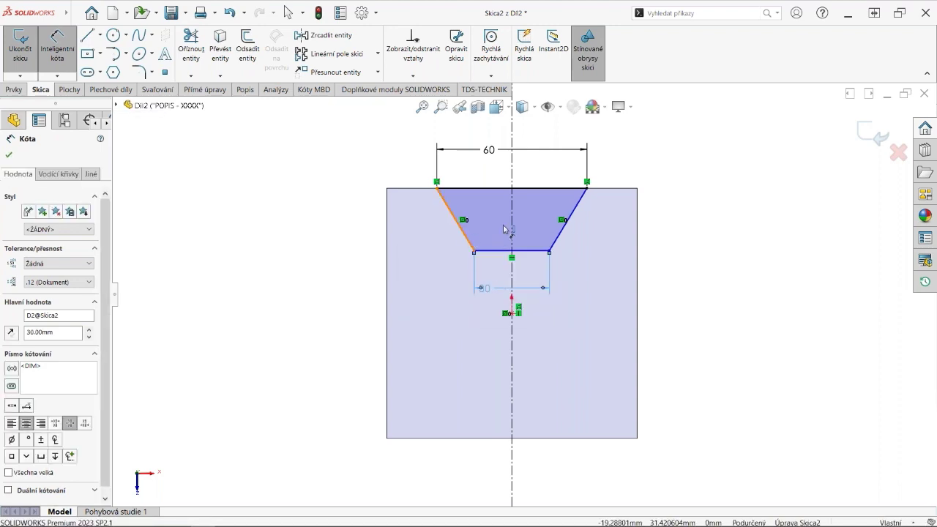
left_click(455, 220)
left_click(511, 219)
left_click(521, 292)
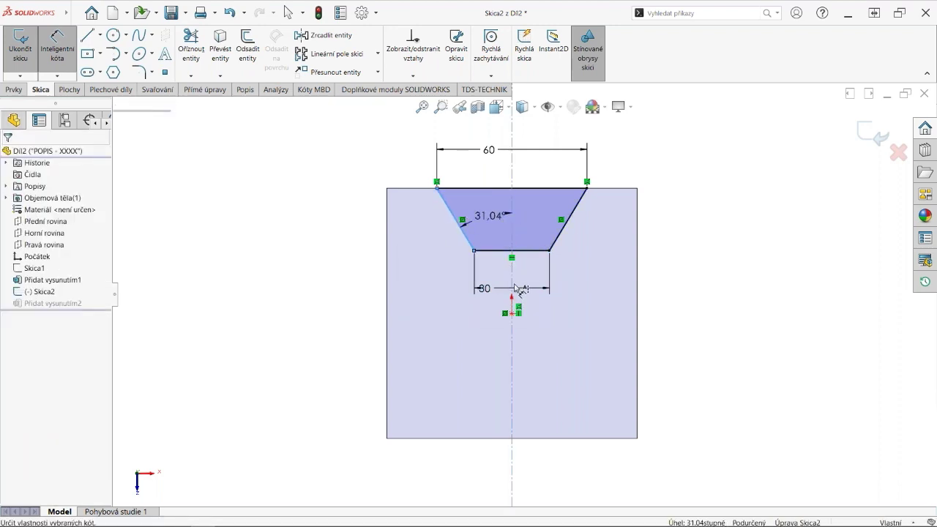
key("Return")
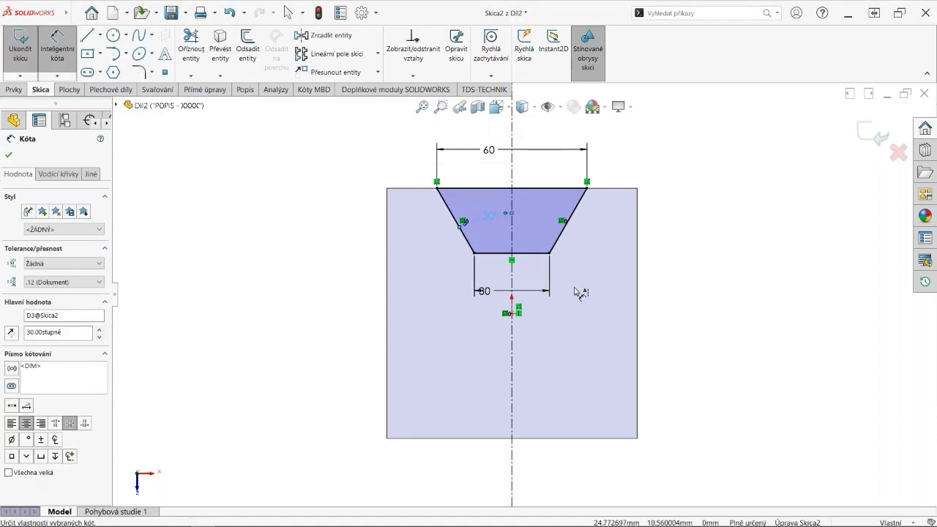
key("Escape")
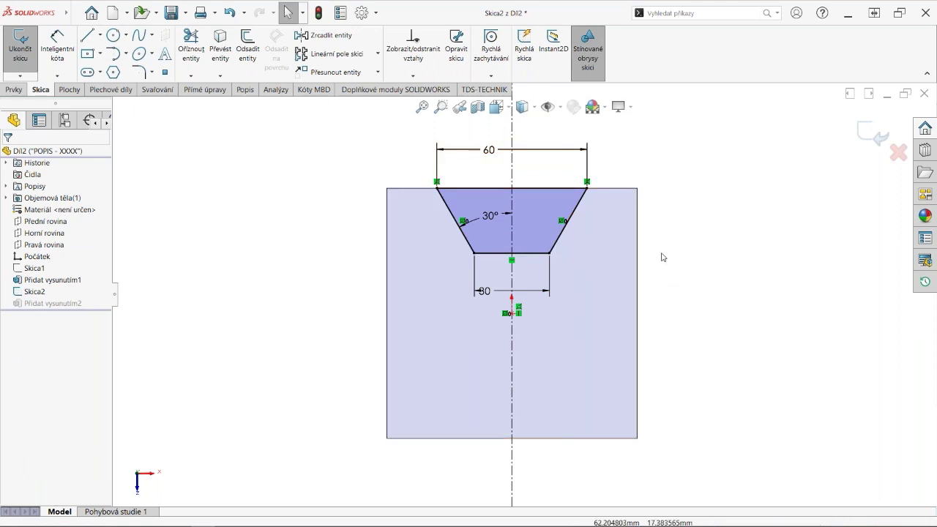
Add a Kolmá relation between the left slanted side and bottom edge, over-defining Skica2.
left_click(745, 518)
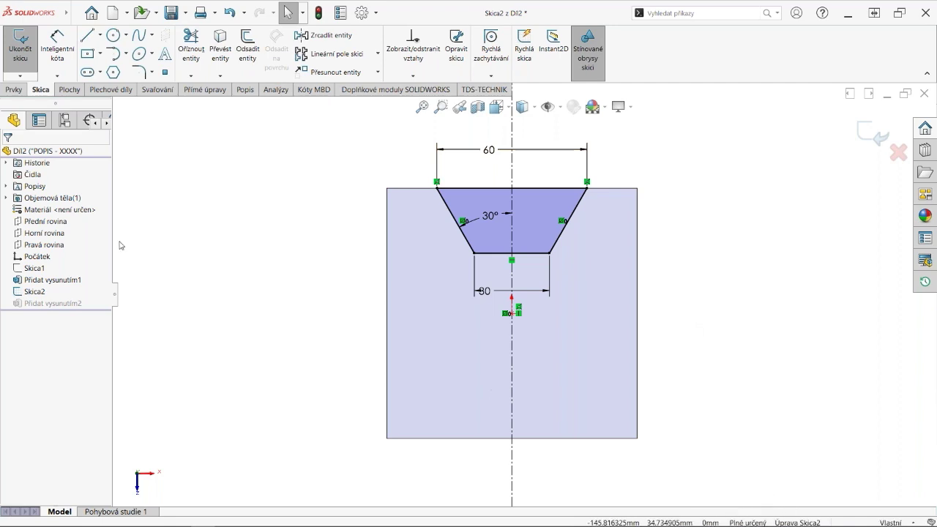
left_click(38, 291)
scroll(565, 177, "down", 1)
scroll(565, 176, "down", 1)
scroll(565, 176, "down", 1)
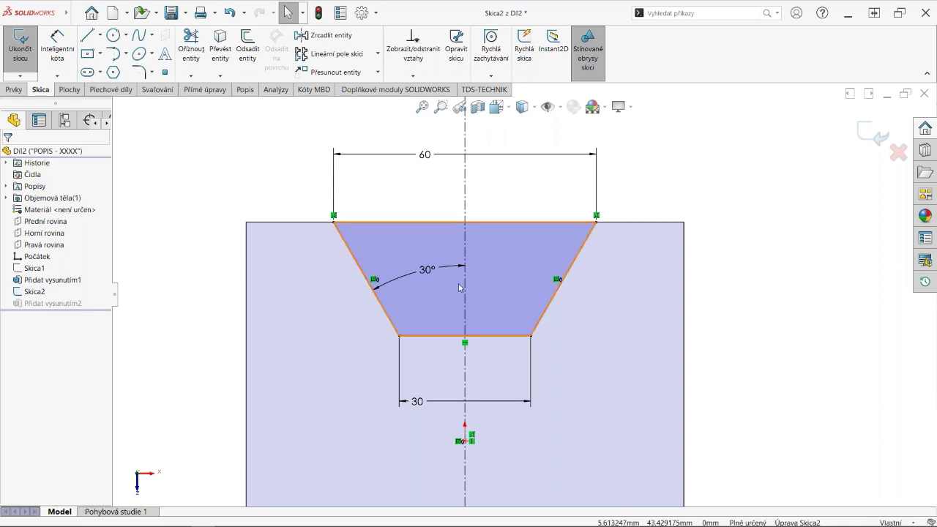
left_click(415, 336)
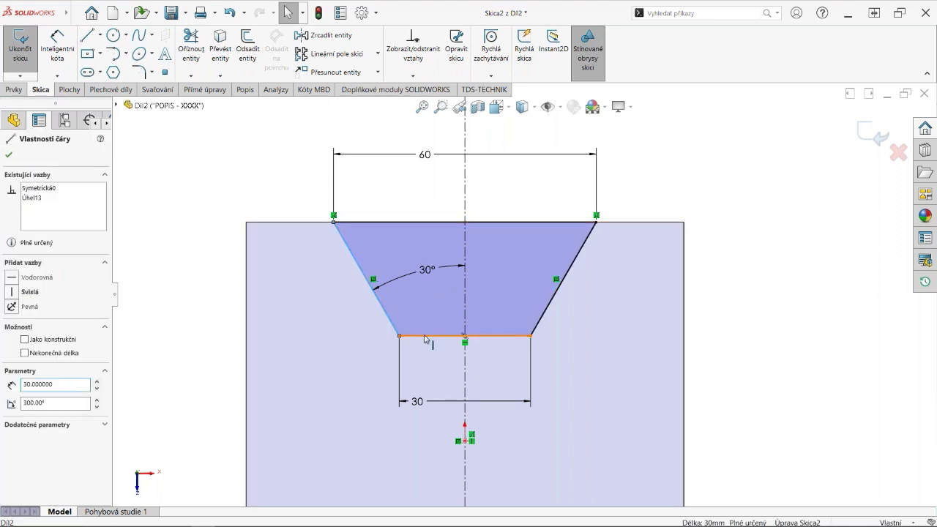
left_click(409, 338, "ctrl")
left_click(498, 293)
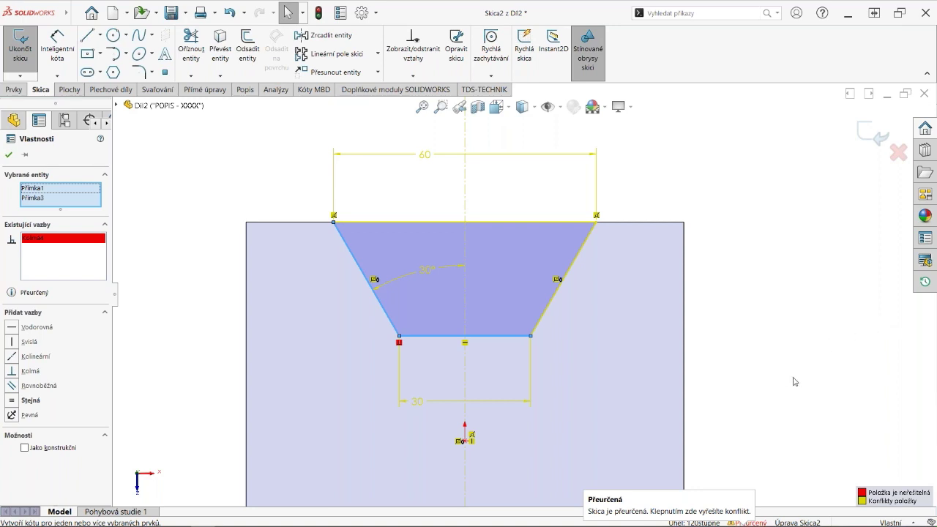
key("Escape")
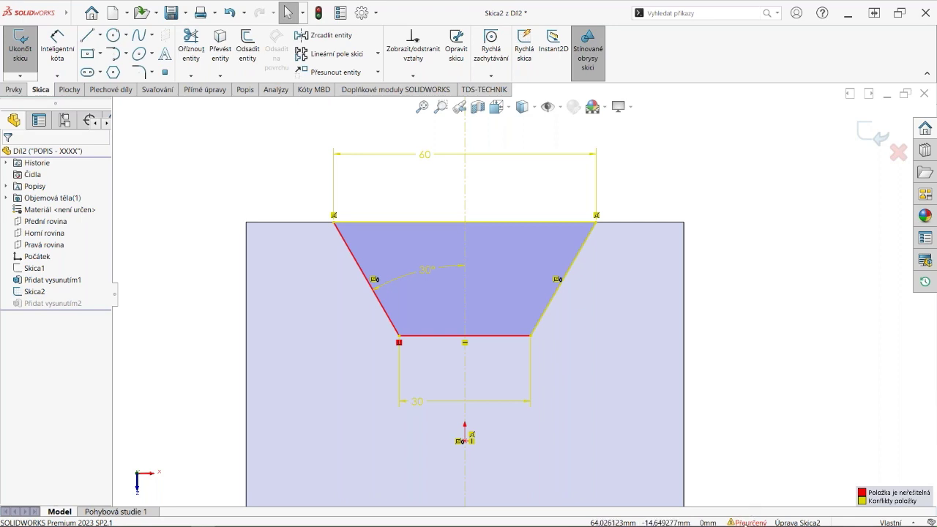
Run SketchXpert diagnosis and accept the solution that deletes the Kolmá4 perpendicular relation.
left_click(747, 522)
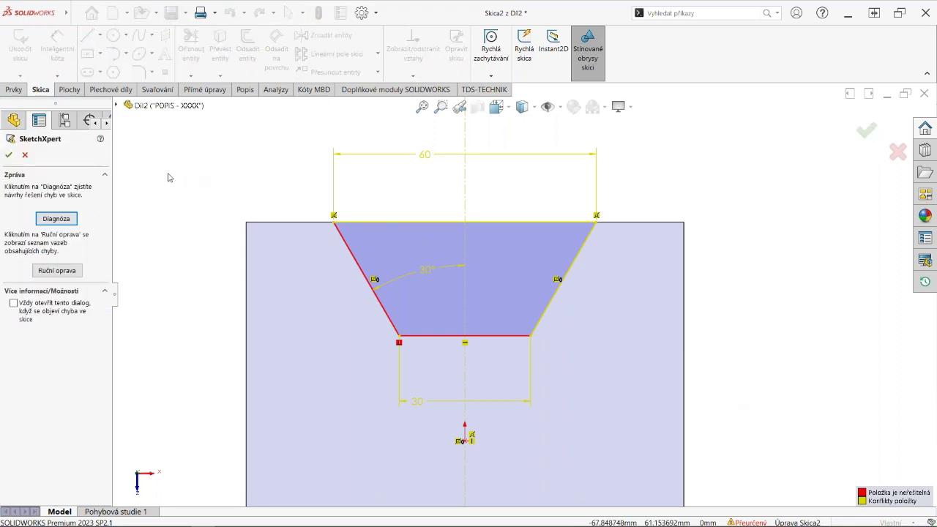
left_click(57, 219)
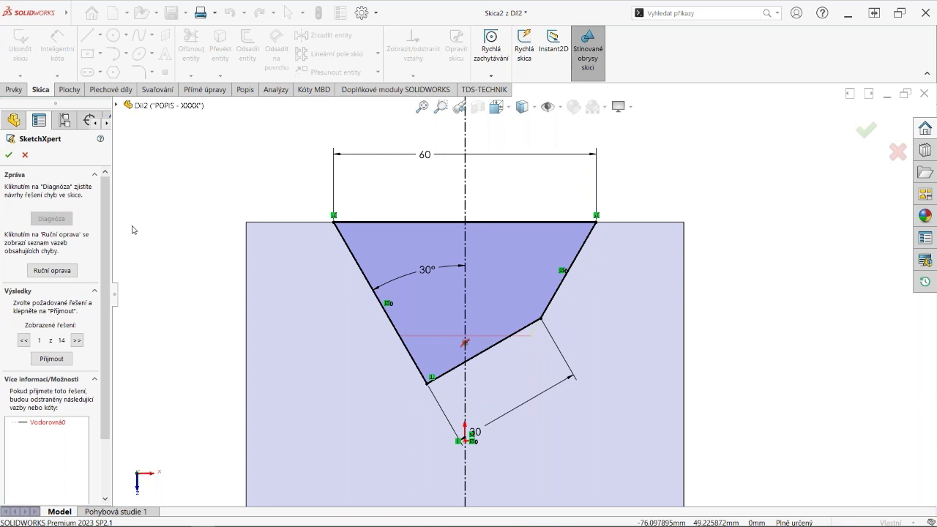
left_click(77, 340)
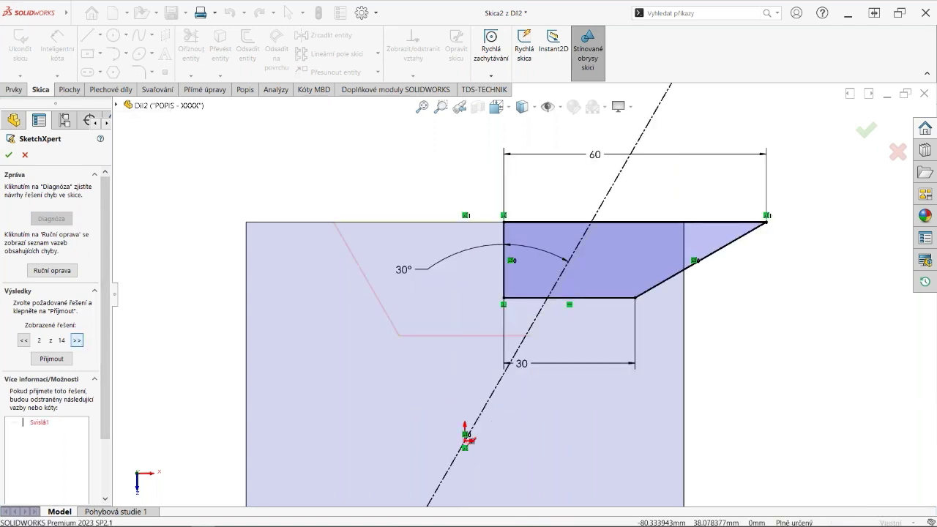
left_click(77, 341)
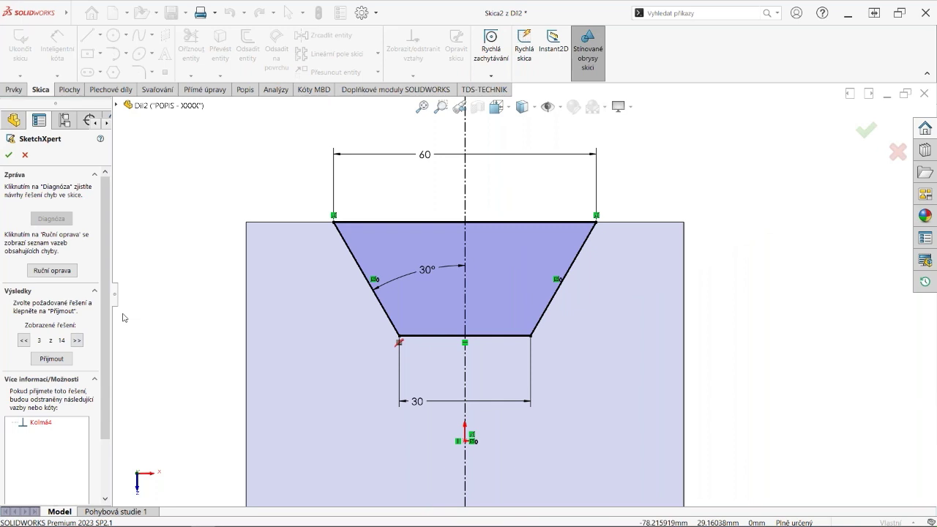
left_click(51, 359)
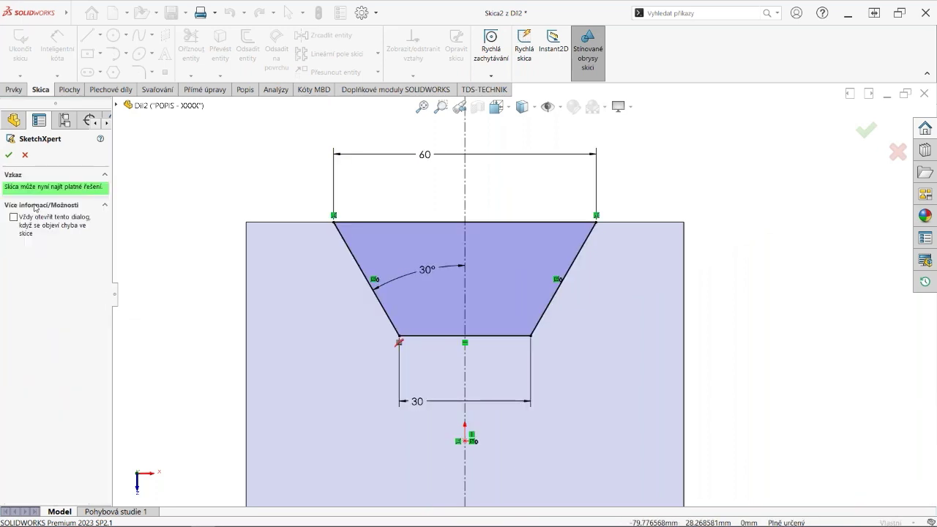
left_click(8, 154)
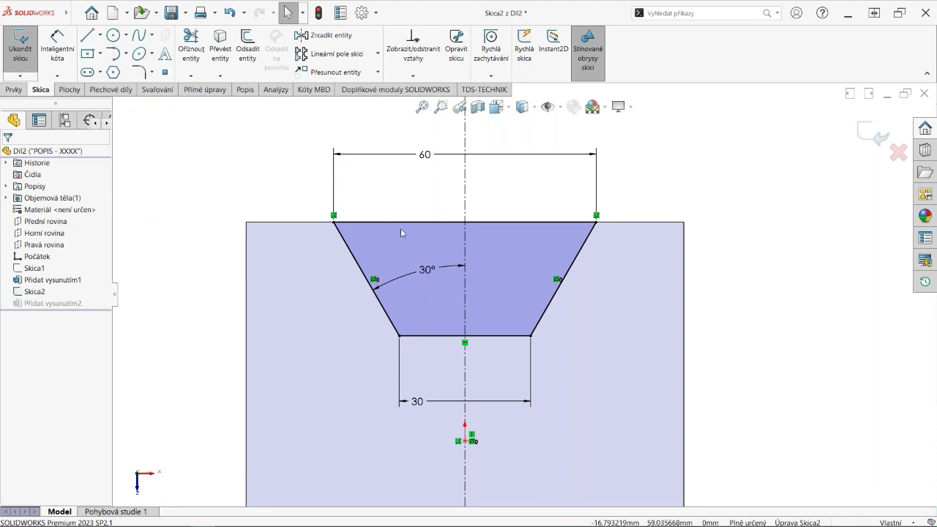
Exit the sketch, view the rebuilt part isometrically, and close Díl2 without saving.
left_click(877, 134)
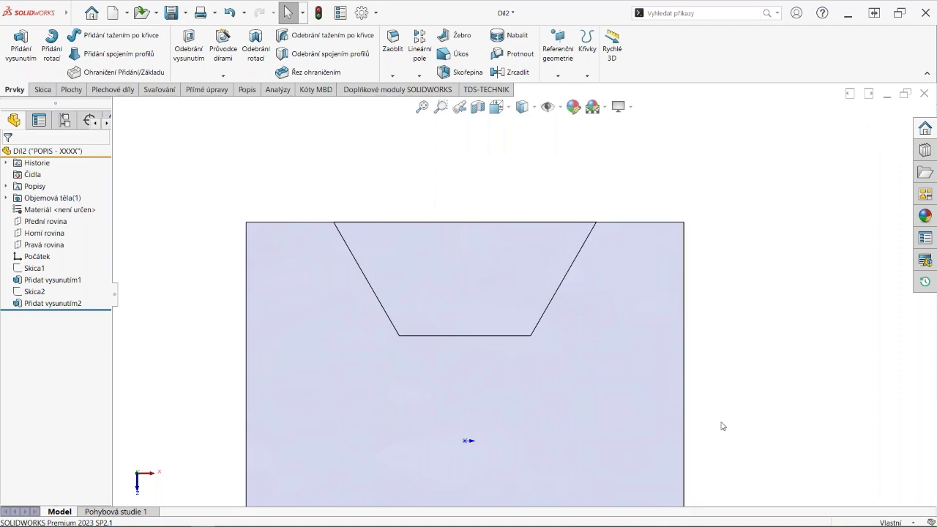
key("ctrl+7")
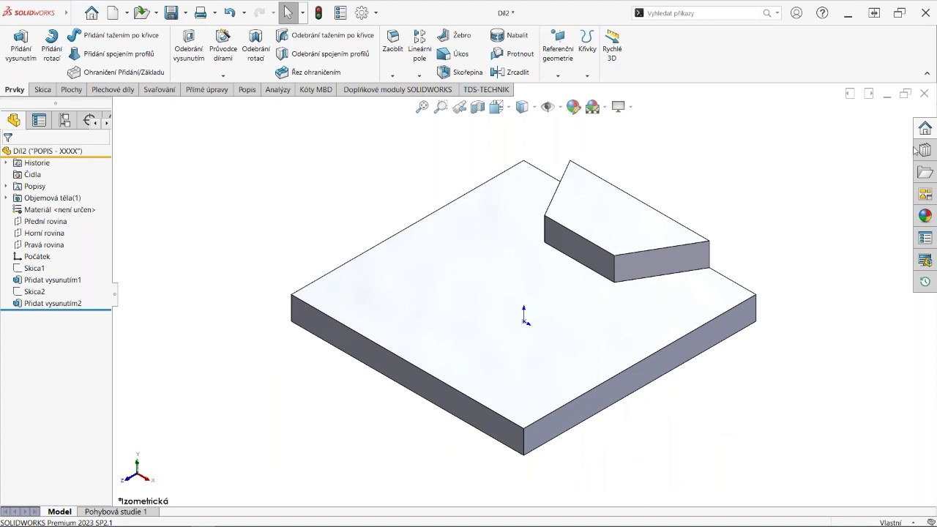
left_click(922, 100)
left_click(482, 284)
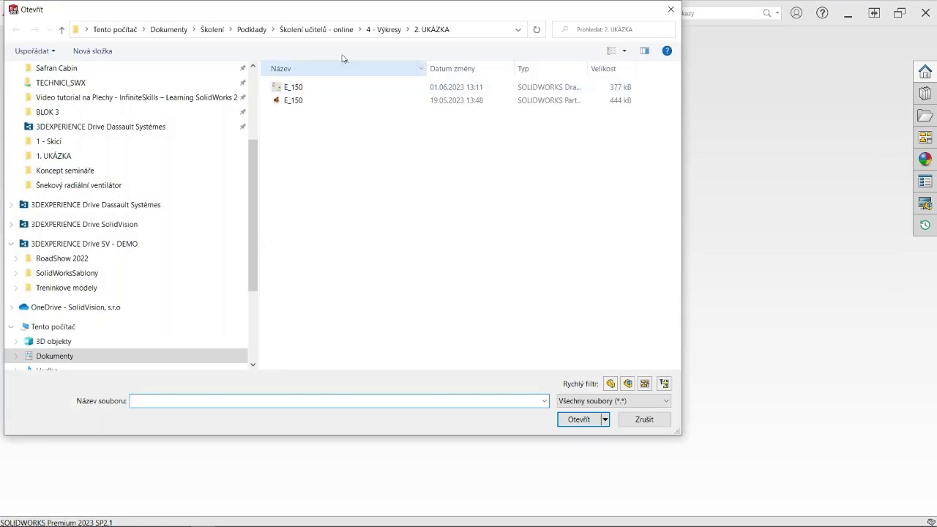
Open the 3.2_Roh part from Školení učitelů - online > 1 - Skici.
left_click(308, 30)
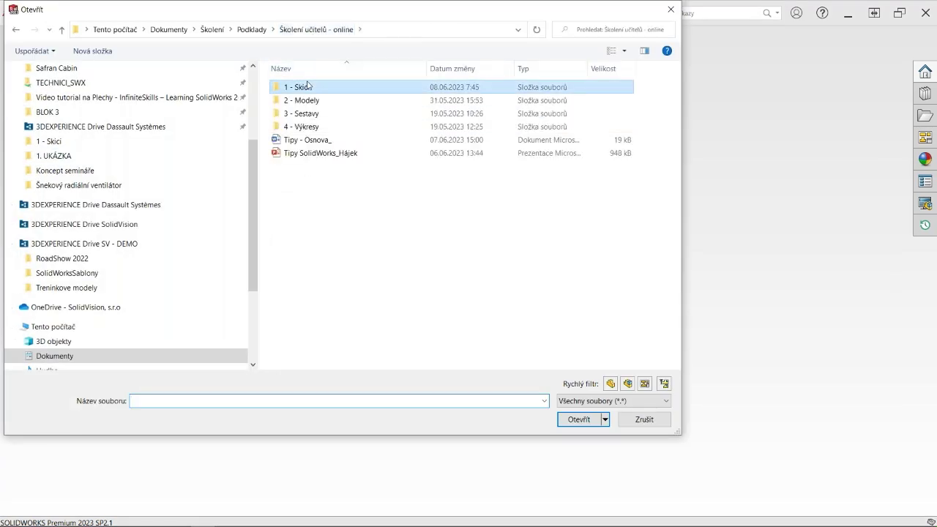
double_click(314, 87)
left_click(319, 89)
left_click(578, 418)
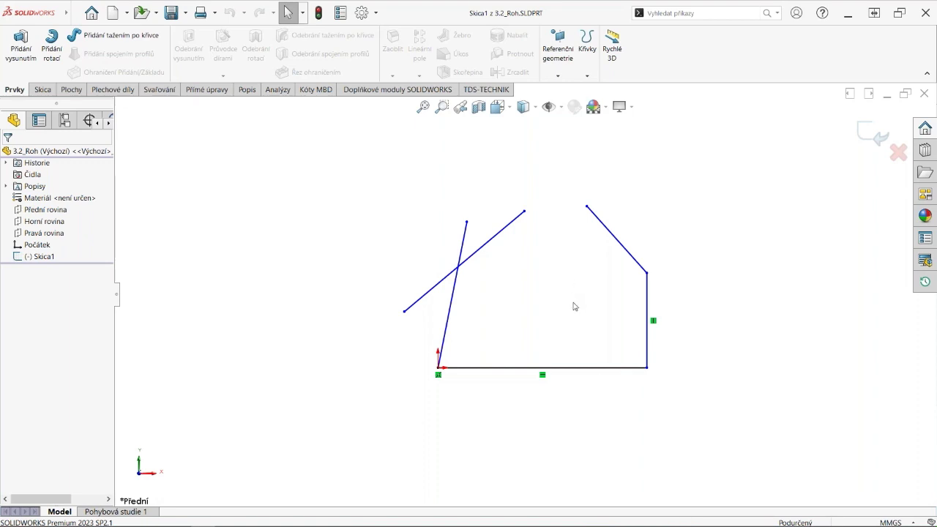
Start Trim Entities in Corner (Roh) mode on the part's sketch.
scroll(552, 245, "down", 2)
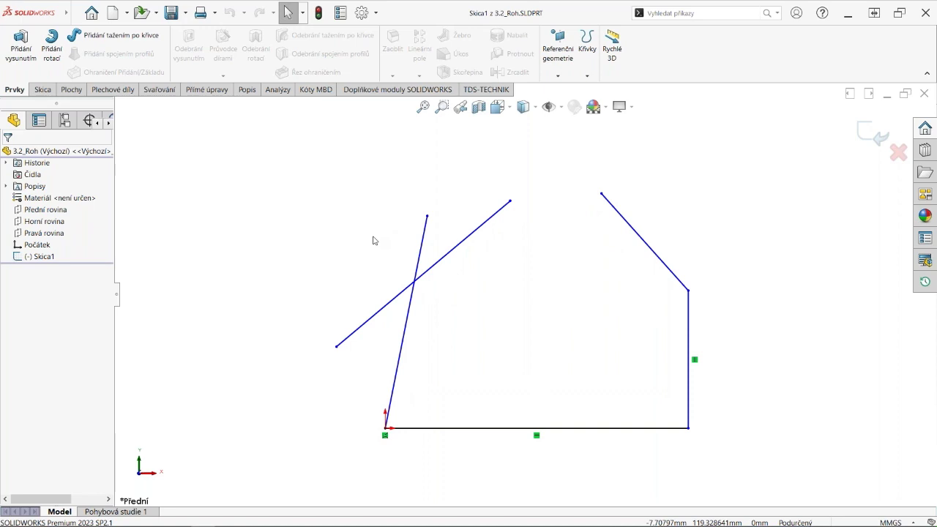
left_click(44, 90)
left_click(197, 55)
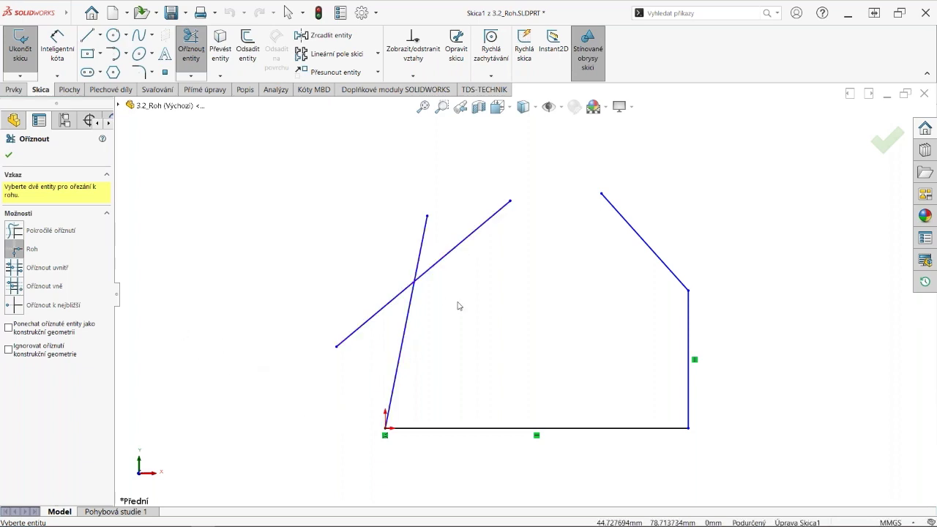
Corner-trim the steep line with the upper diagonal, then join both sloped lines at a peak.
left_click(401, 353)
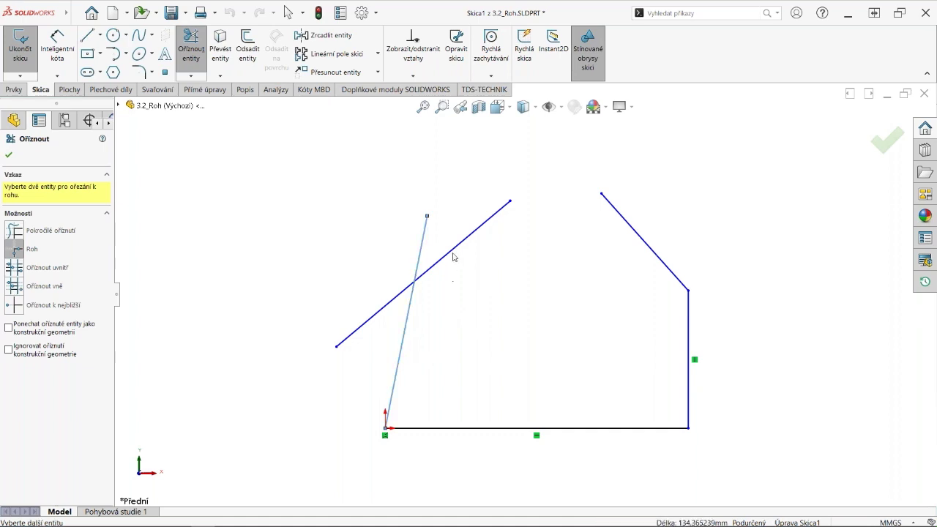
left_click(461, 244)
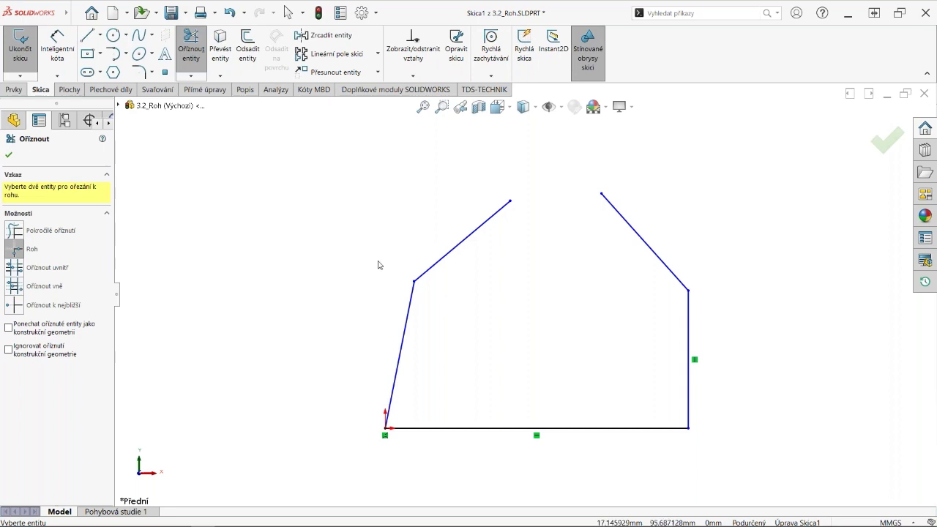
left_click(480, 231)
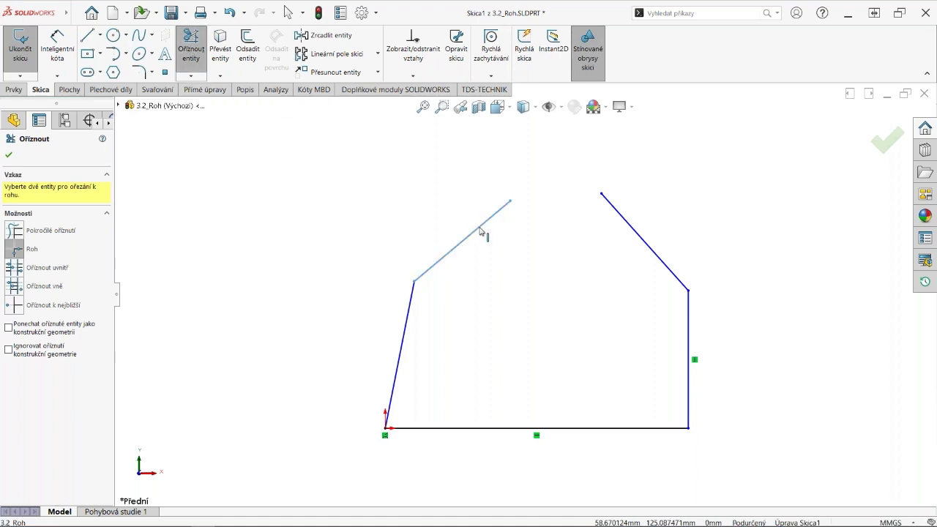
left_click(642, 242)
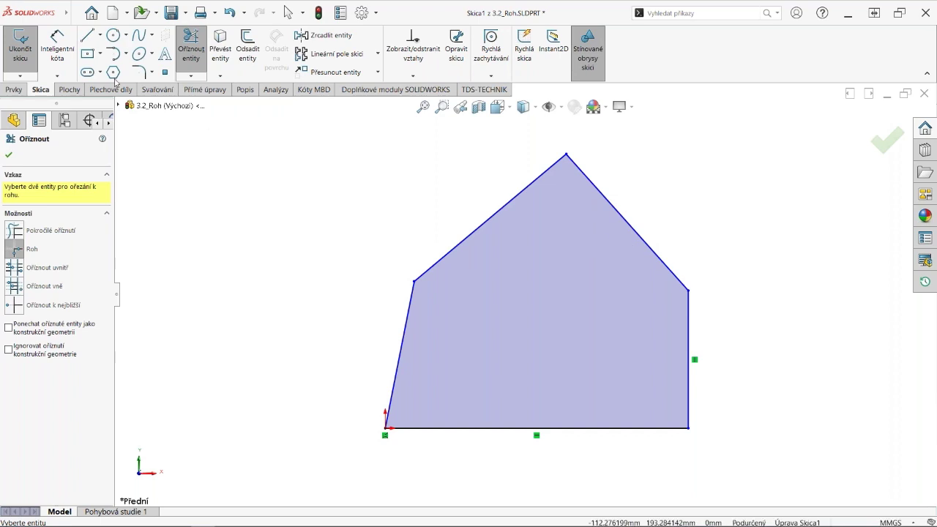
left_click(8, 154)
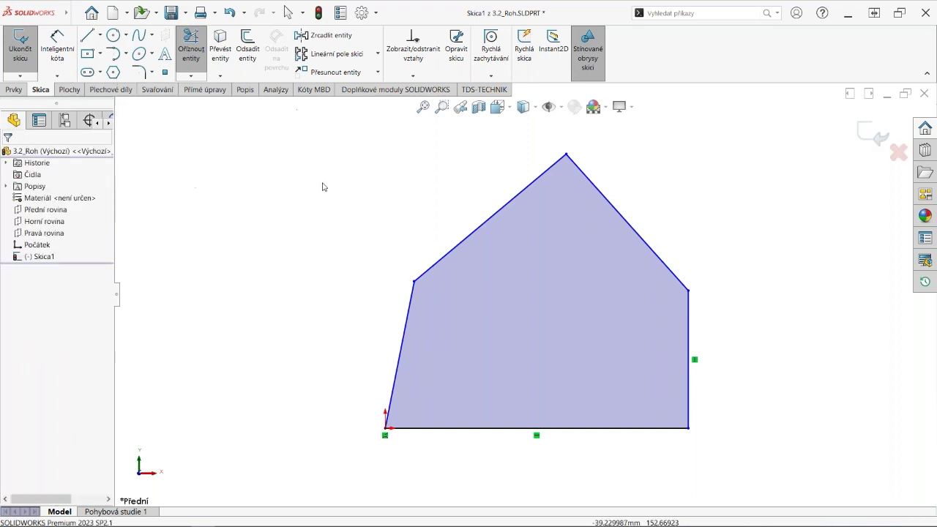
Undo the peak and draw a flat top line between the sloped lines' upper endpoints.
left_click(229, 13)
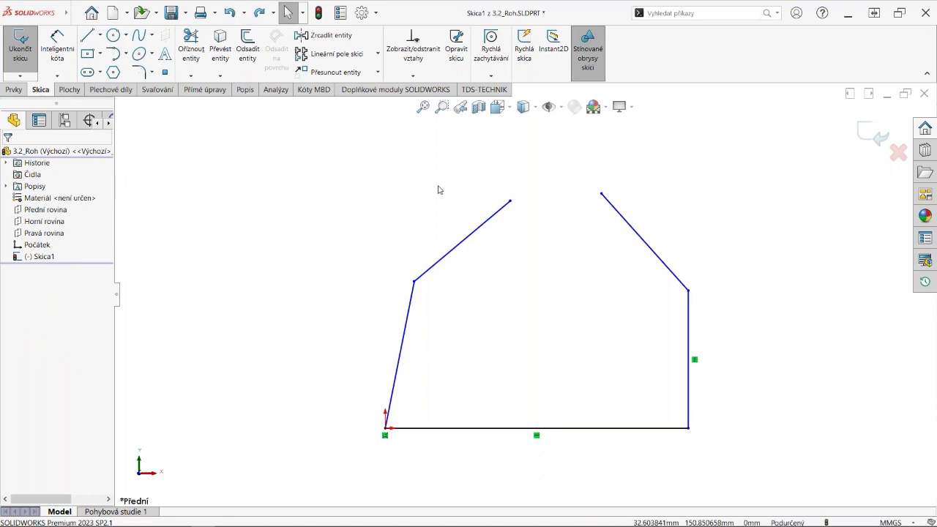
key("l")
left_click(511, 202)
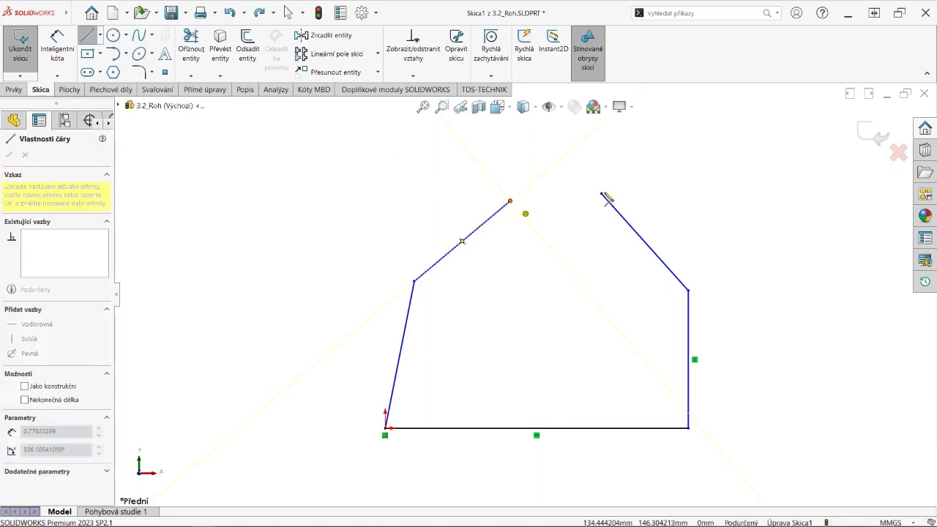
left_click(601, 195)
key("Escape")
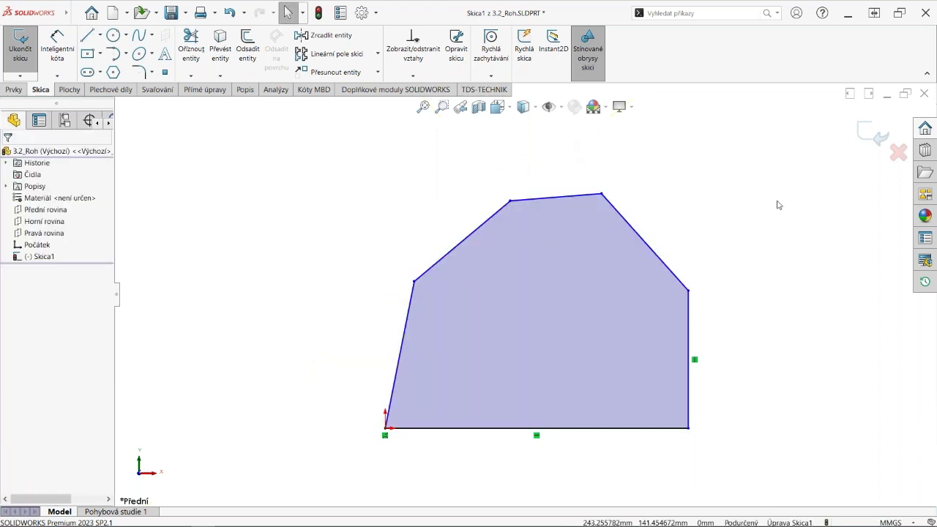
Add a point at the virtual intersection of the two sloped lines.
left_click(501, 208)
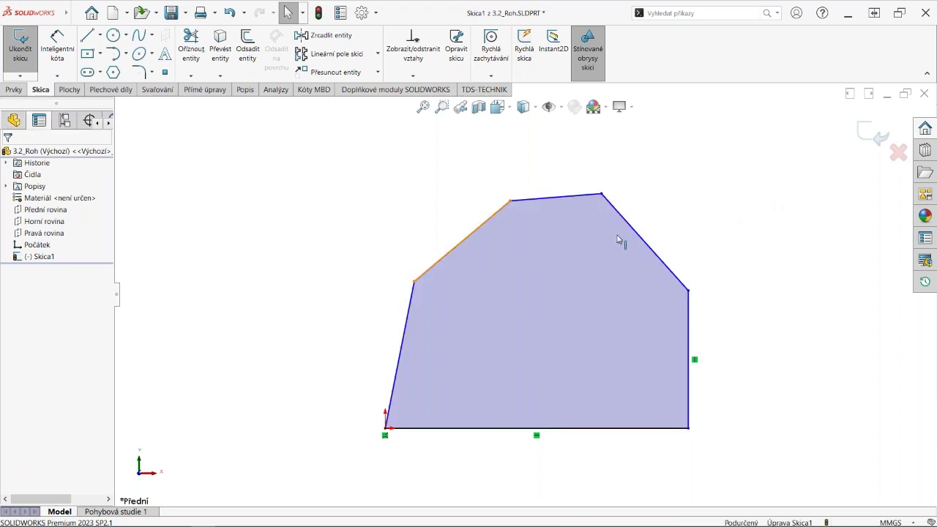
left_click(627, 226, "ctrl")
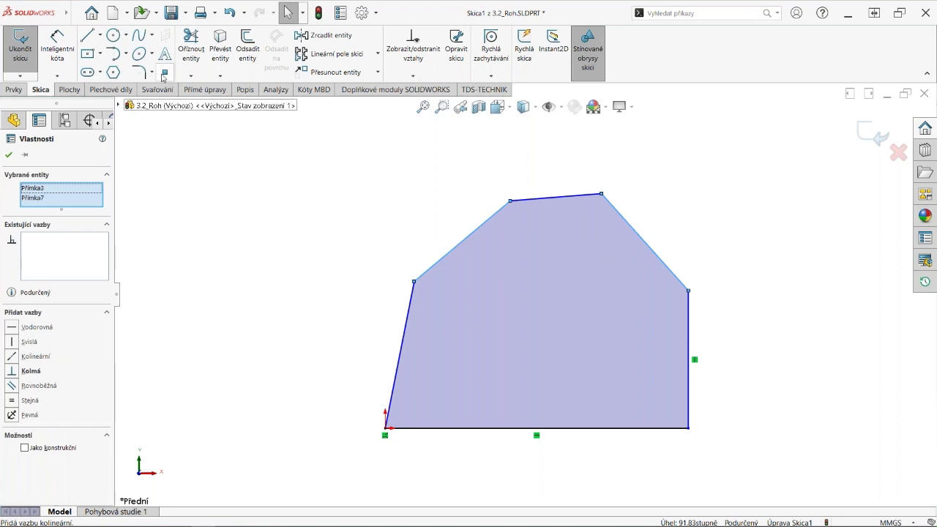
left_click(164, 75)
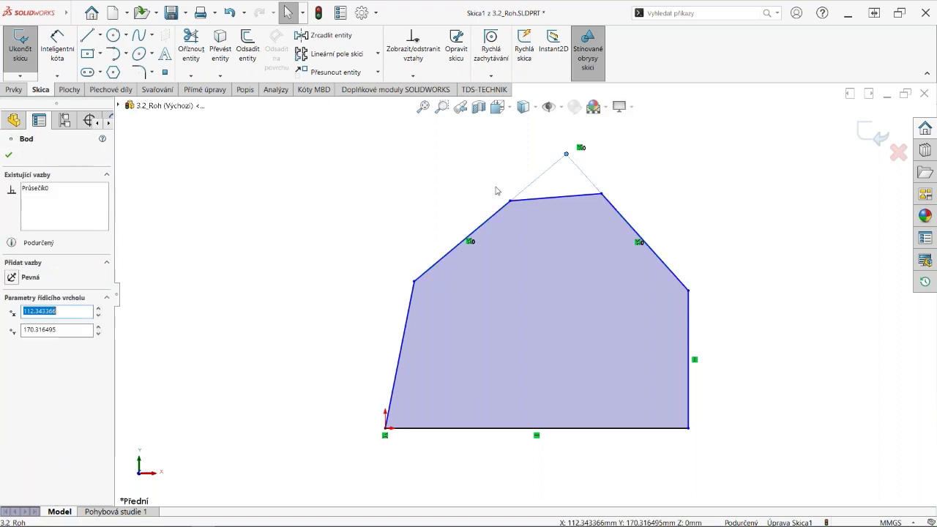
key("Escape")
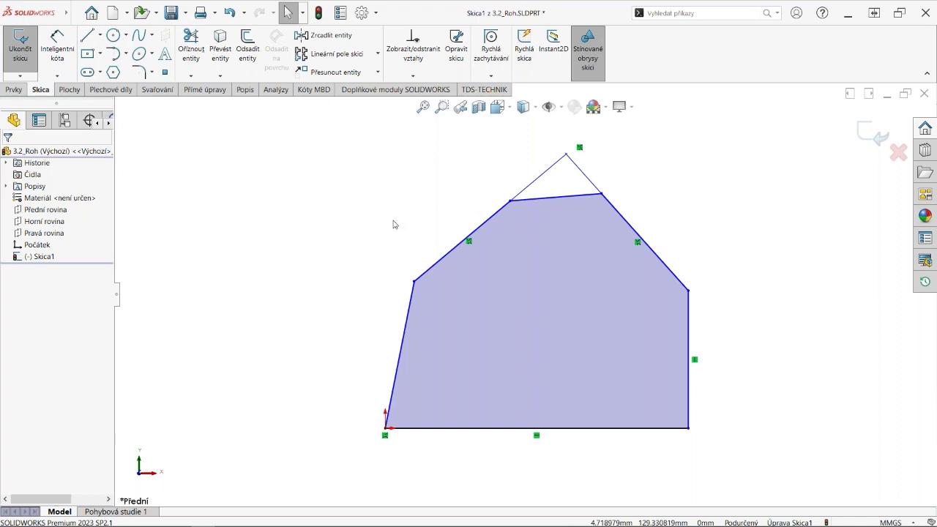
Discard the sketch changes and open the part 4.2_Entity_siluety_start.
left_click(898, 152)
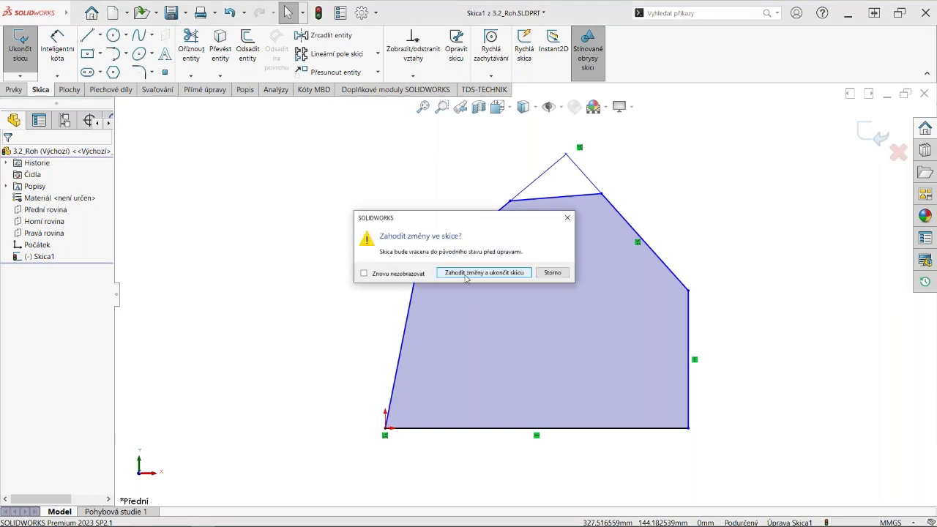
left_click(388, 329)
left_click(141, 13)
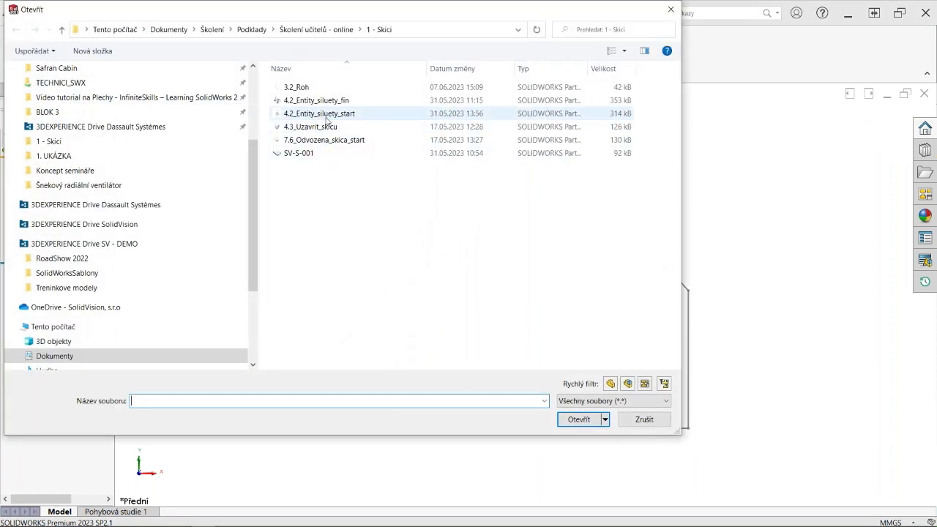
left_click(319, 113)
left_click(577, 419)
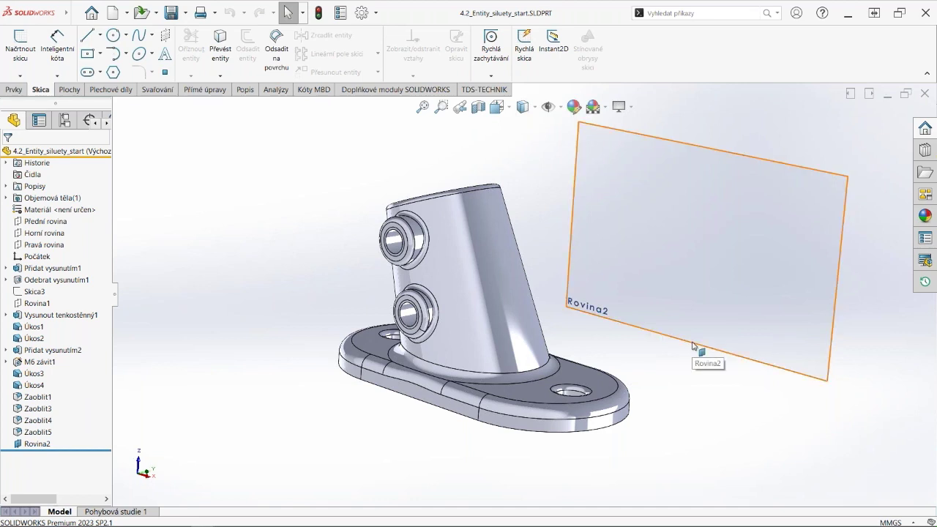
Start a new sketch on plane Rovina2.
left_click(692, 346)
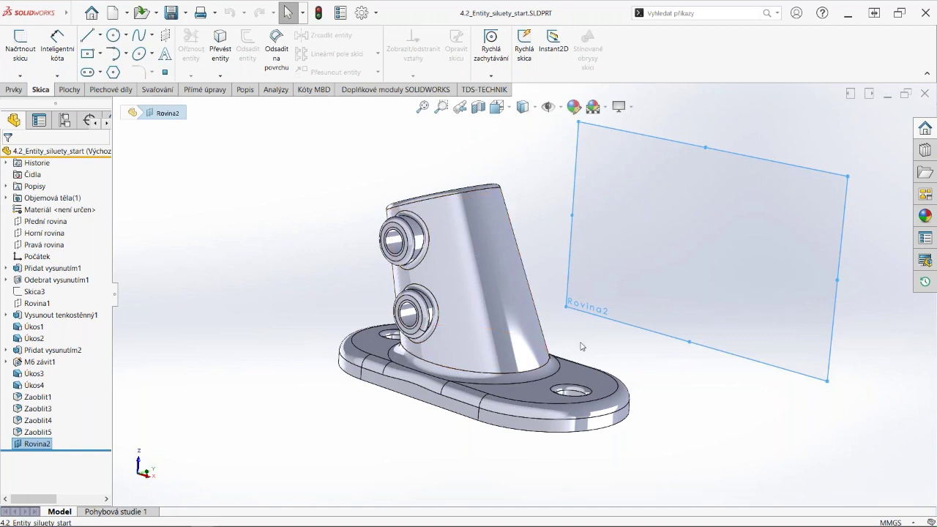
left_click(687, 410)
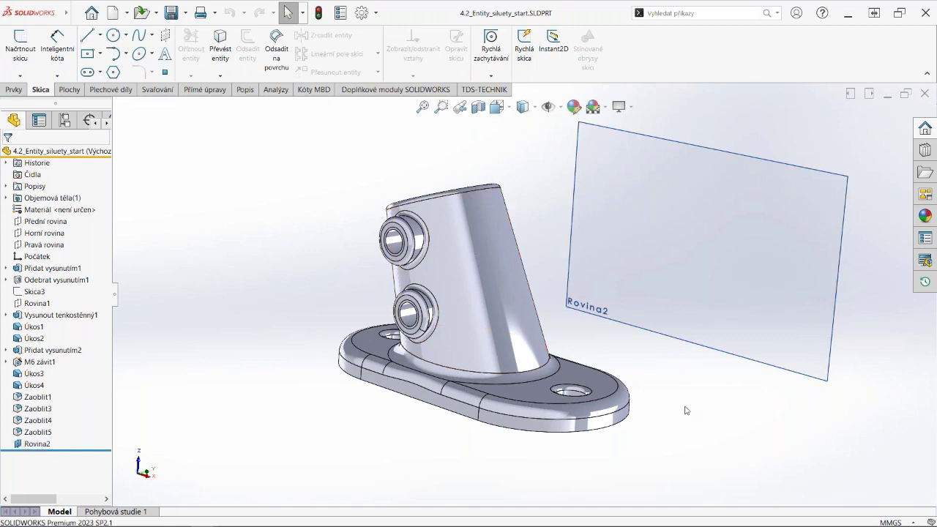
left_click(686, 345)
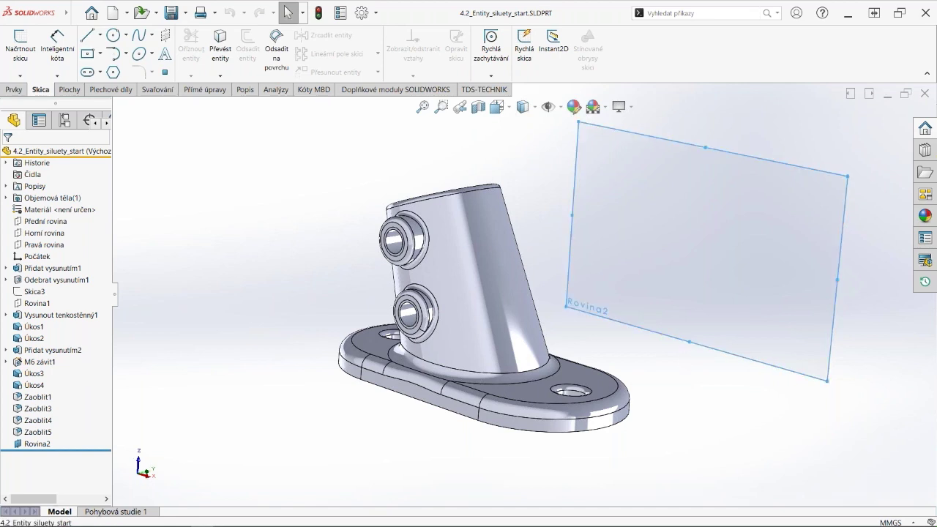
left_click(729, 311)
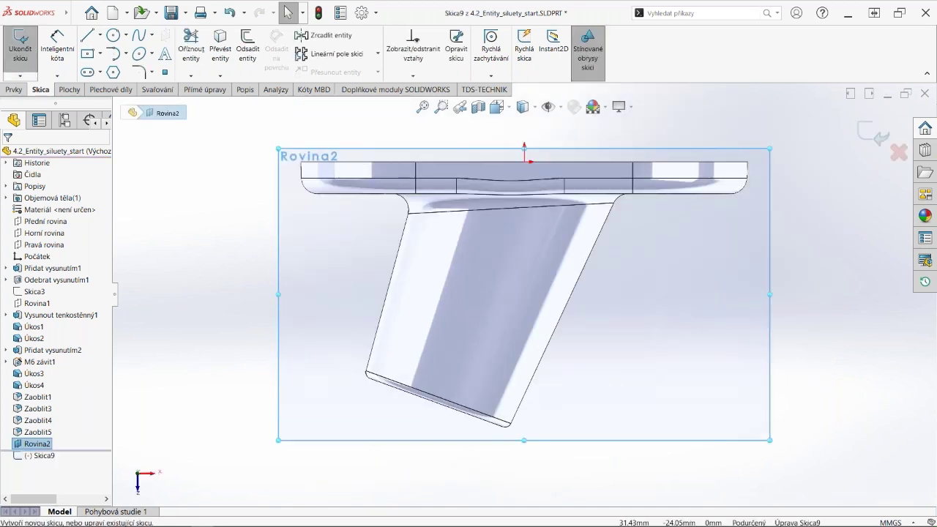
Project the bracket body's silhouette into the sketch, then view it in isometric.
left_click(221, 76)
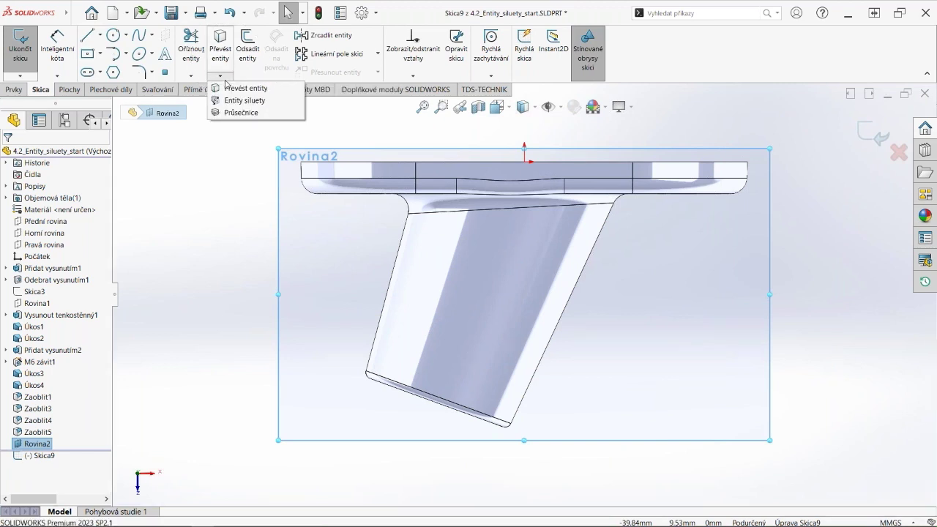
left_click(273, 105)
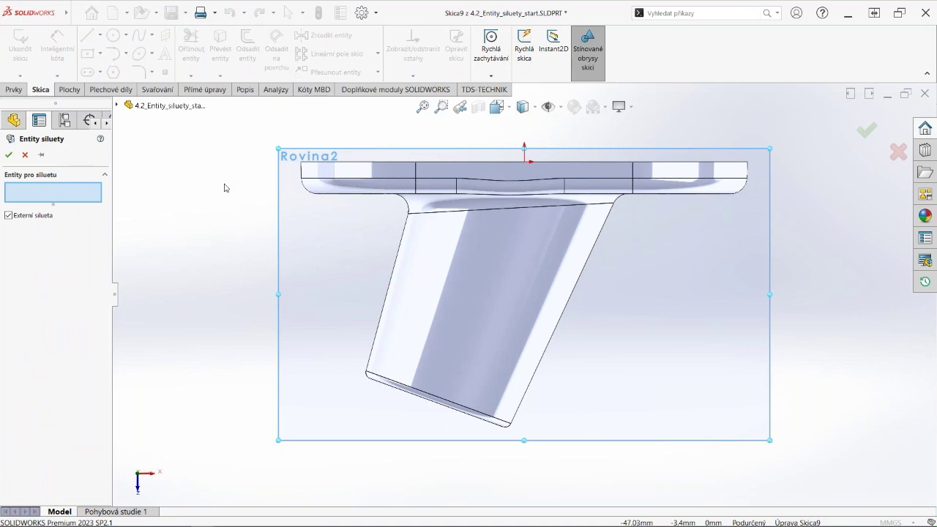
left_click(438, 275)
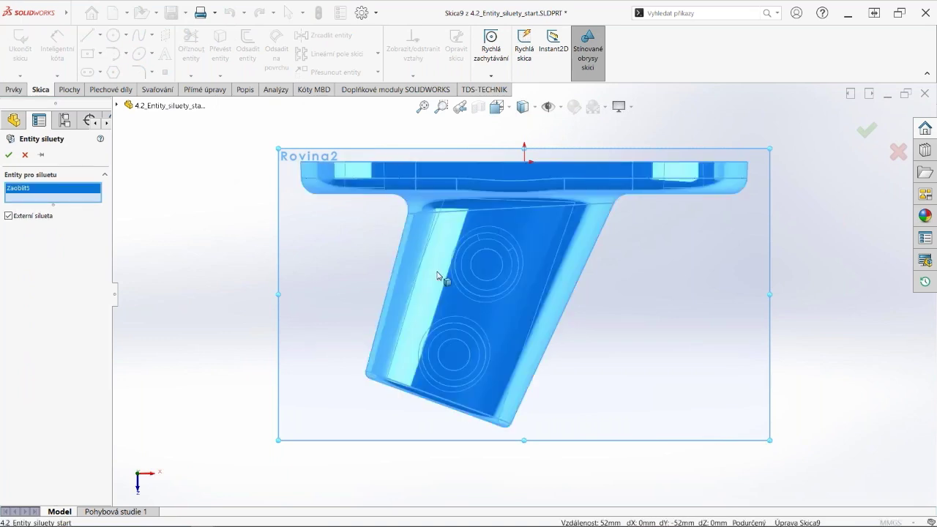
left_click(9, 155)
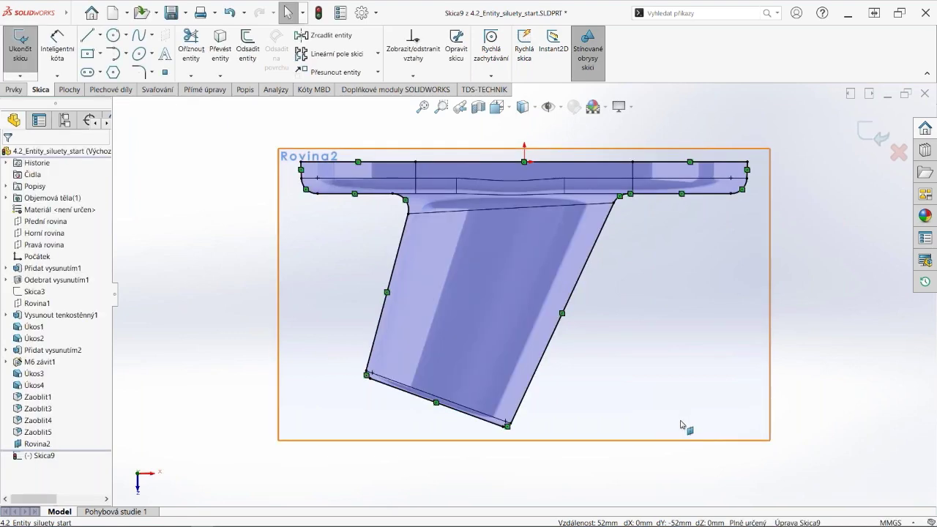
key("ctrl+7")
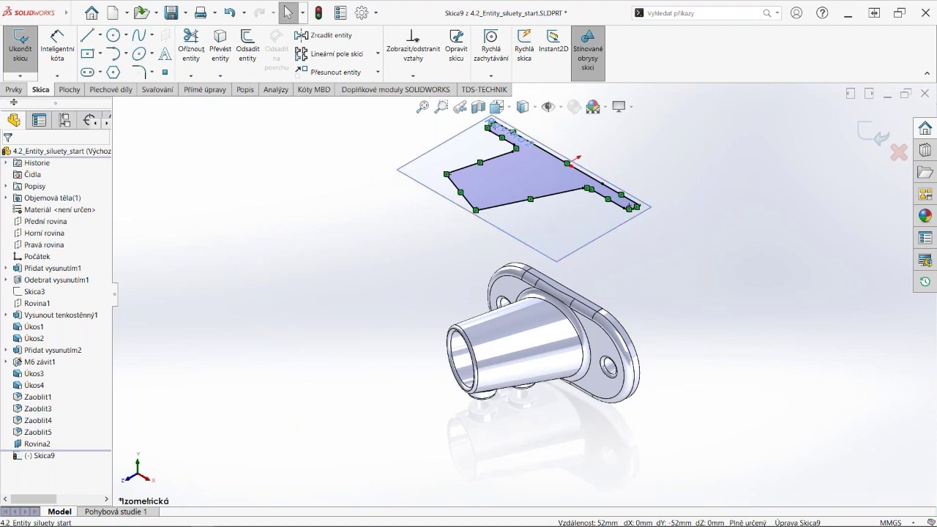
Extrude the silhouette sketch Mid Plane, 35 mm, into the separate body Přidat vysunutím3.
left_click(14, 89)
left_click(23, 72)
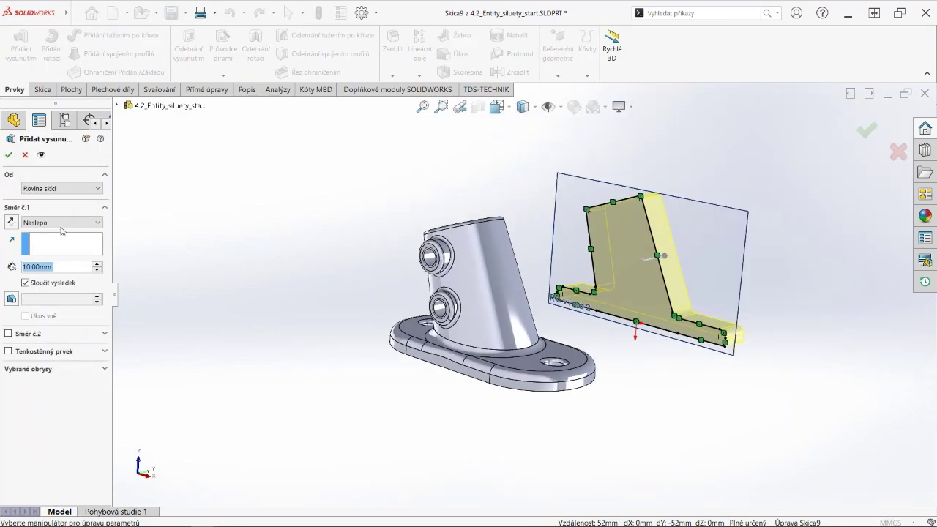
left_click(61, 222)
left_click(38, 283)
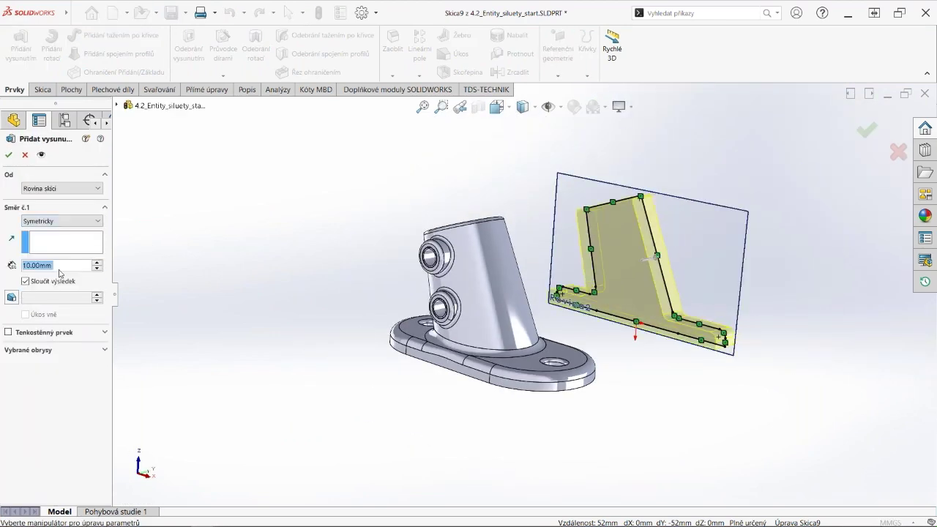
type("35")
key("Return")
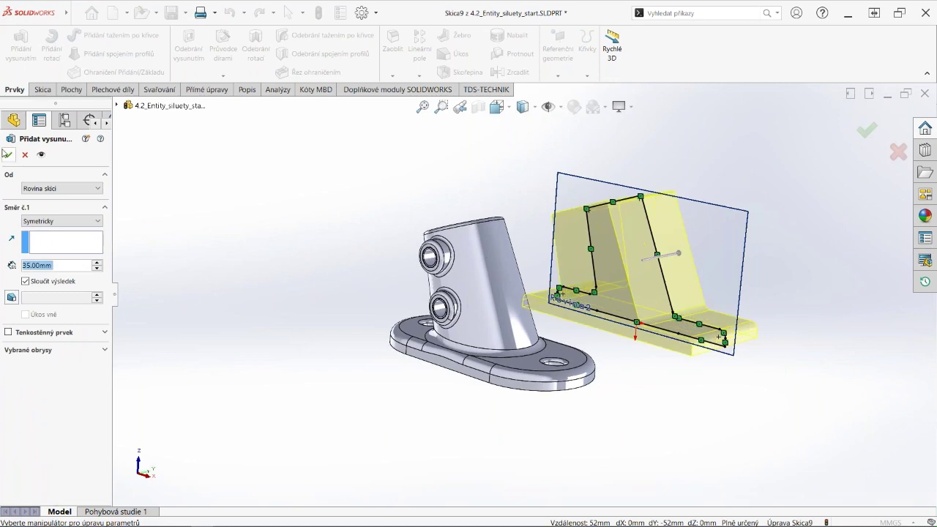
left_click(7, 154)
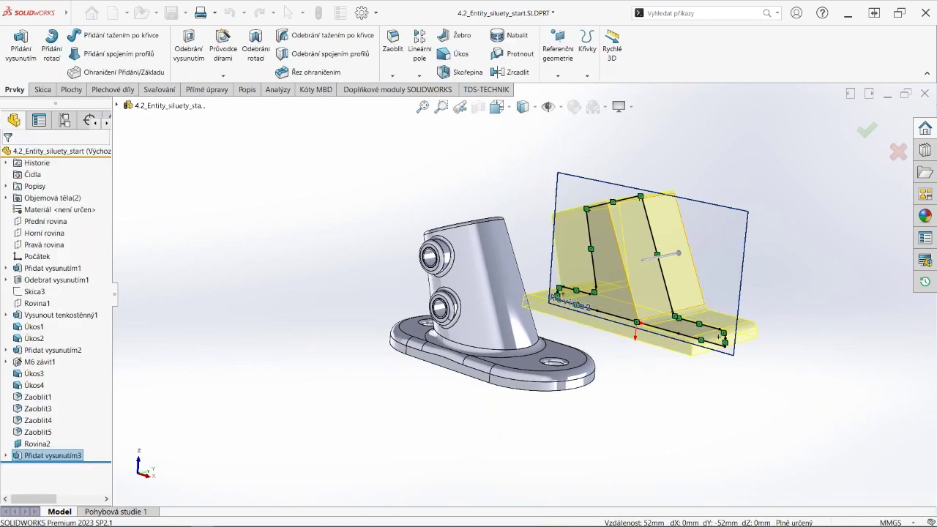
middle_click_drag(654, 256, 680, 302)
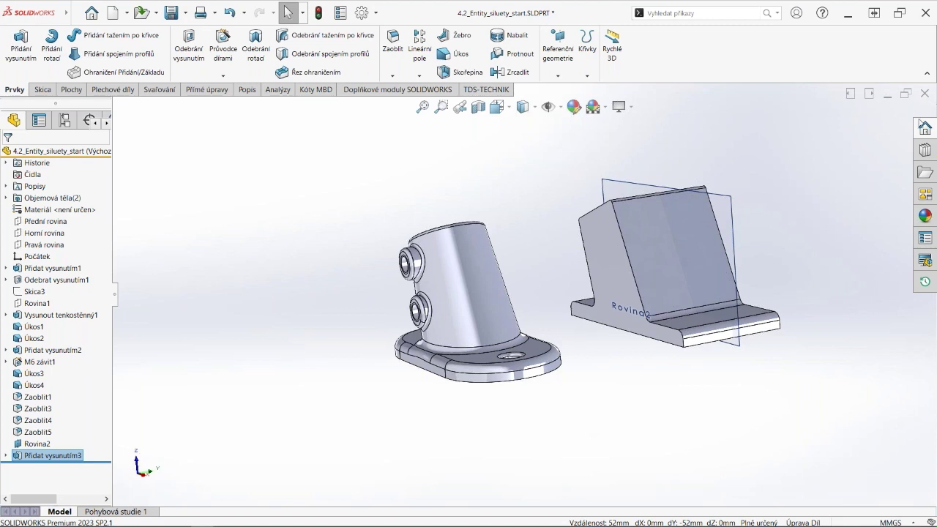
Close the current part without saving and open 4.3_Uzavrit_skicu.
left_click(452, 280)
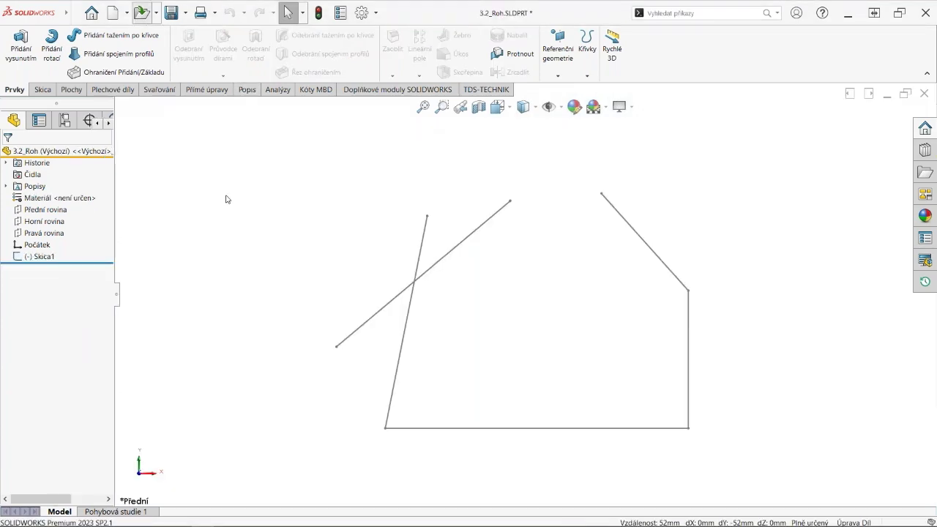
key("ctrl+o")
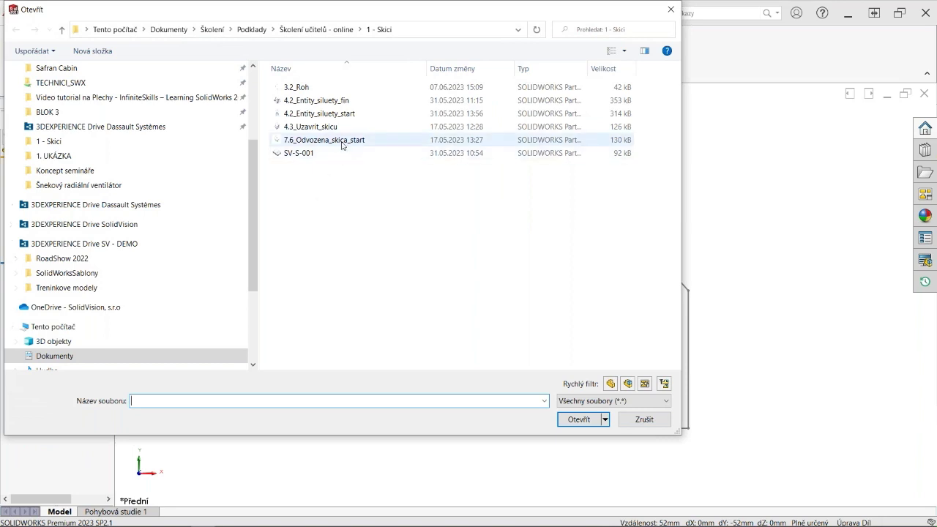
left_click(344, 127)
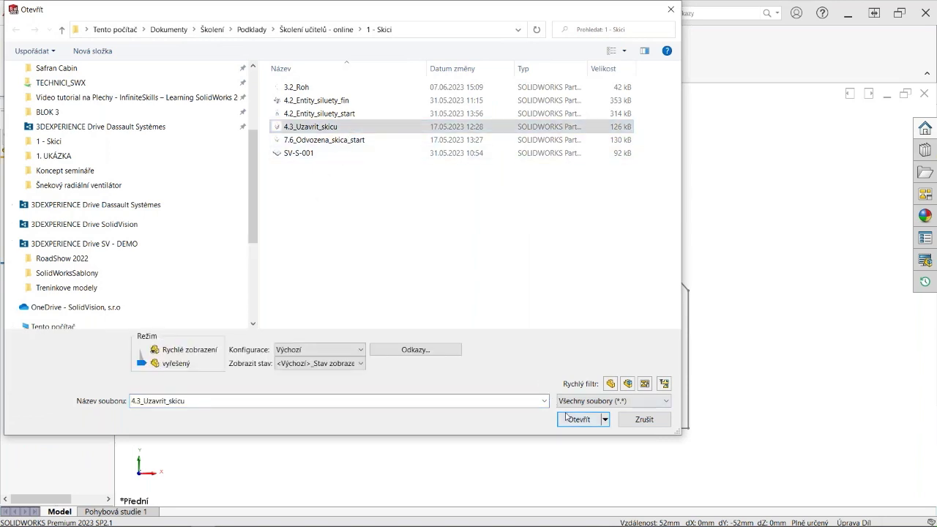
left_click(567, 418)
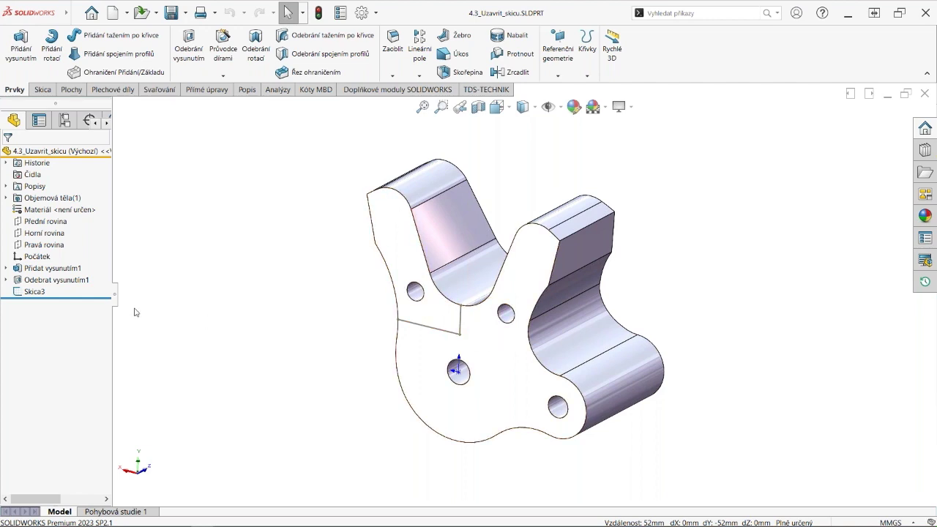
Cut Skica3 Through All as Odebrat vysunutím2, keeping the original removal side.
left_click(43, 295)
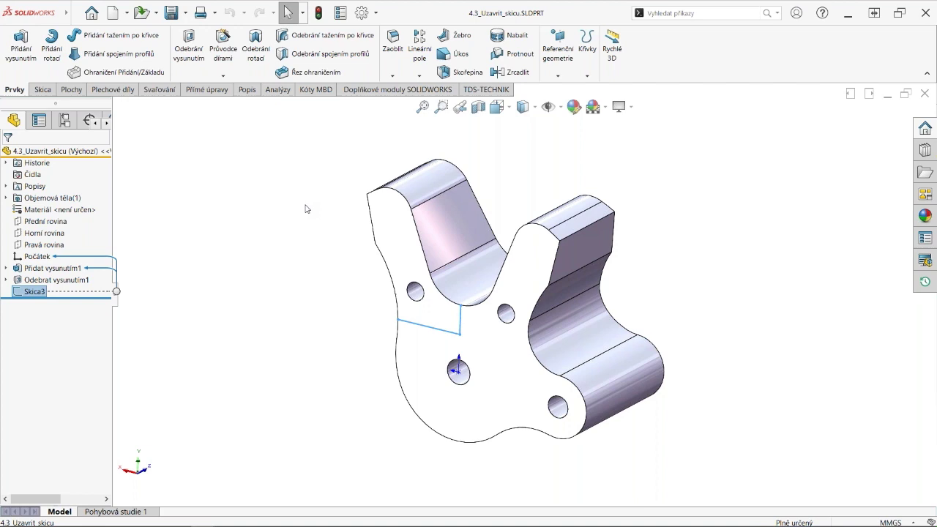
left_click(189, 49)
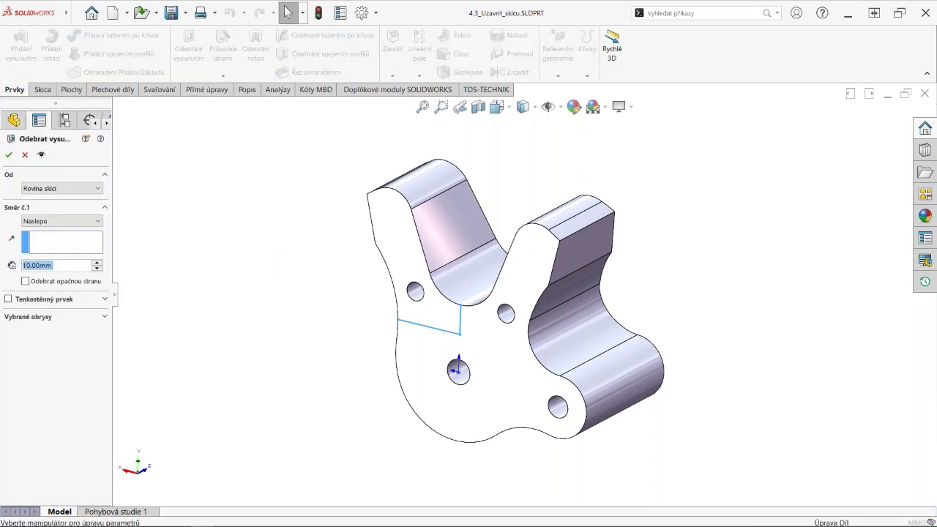
left_click(61, 221)
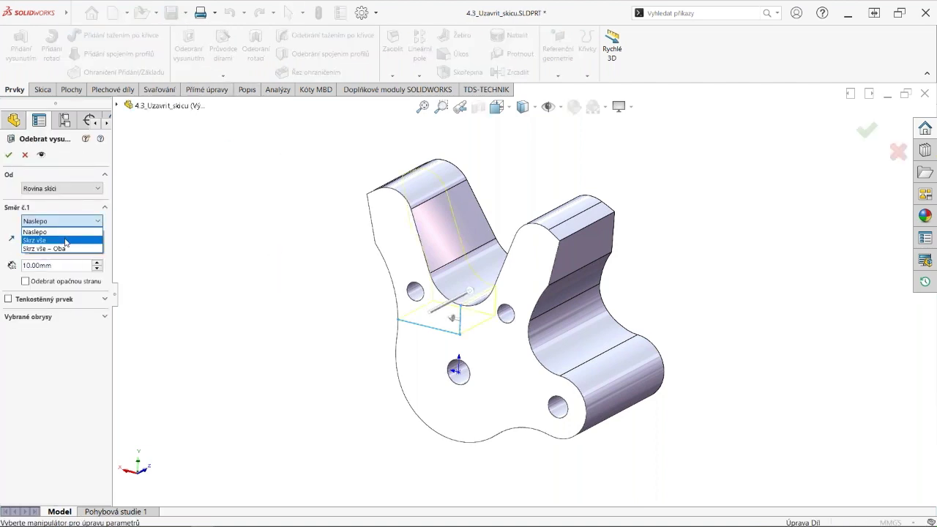
left_click(65, 243)
mouse_move(326, 330)
middle_mouse_down()
mouse_move(341, 285)
mouse_move(369, 286)
mouse_move(321, 305)
middle_mouse_up()
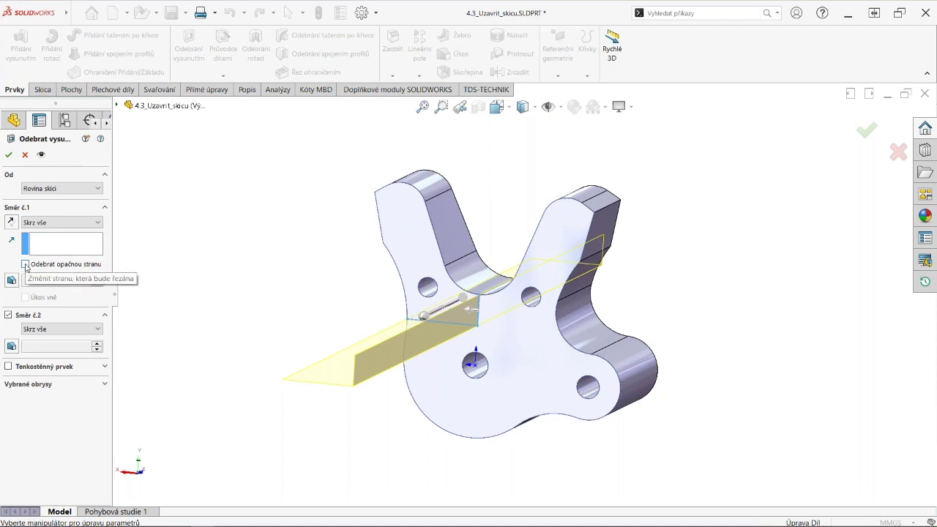
left_click(26, 265)
left_click(25, 265)
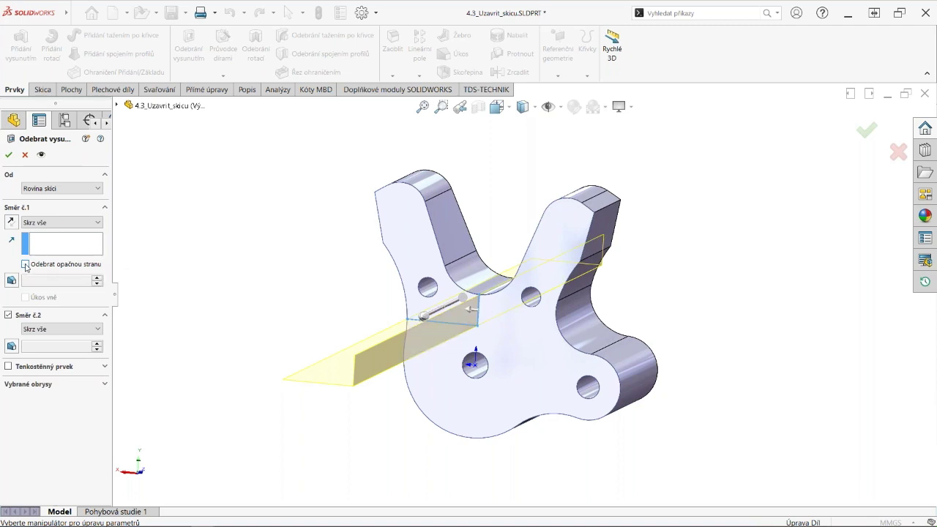
left_click(8, 154)
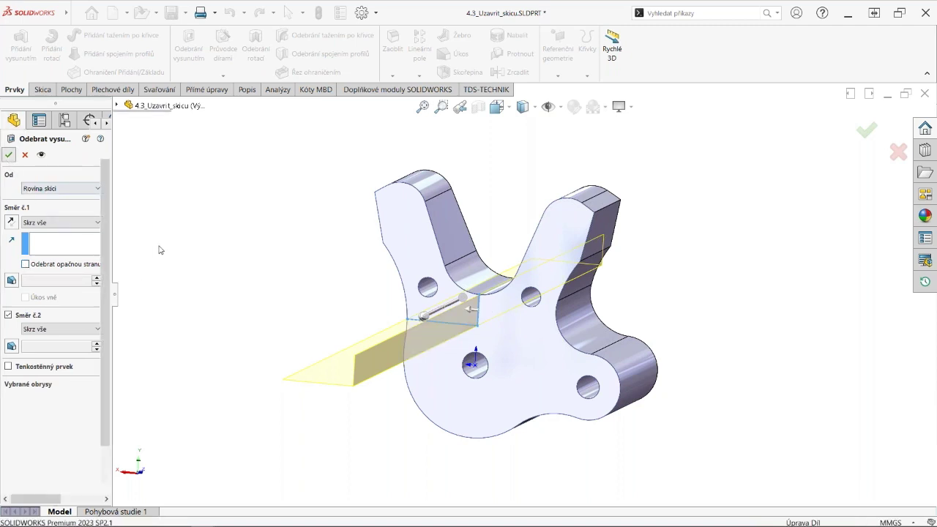
mouse_move(315, 292)
middle_mouse_down()
mouse_move(361, 290)
mouse_move(186, 315)
middle_mouse_up()
left_click(73, 291)
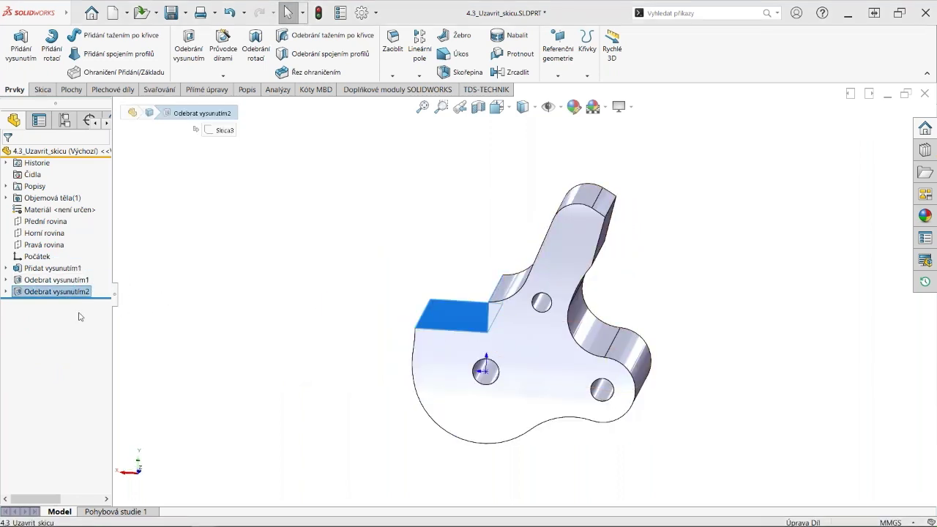
Undo the through-all cut to restore the arm and begin a boss extrusion from Skica3.
key("ctrl+z")
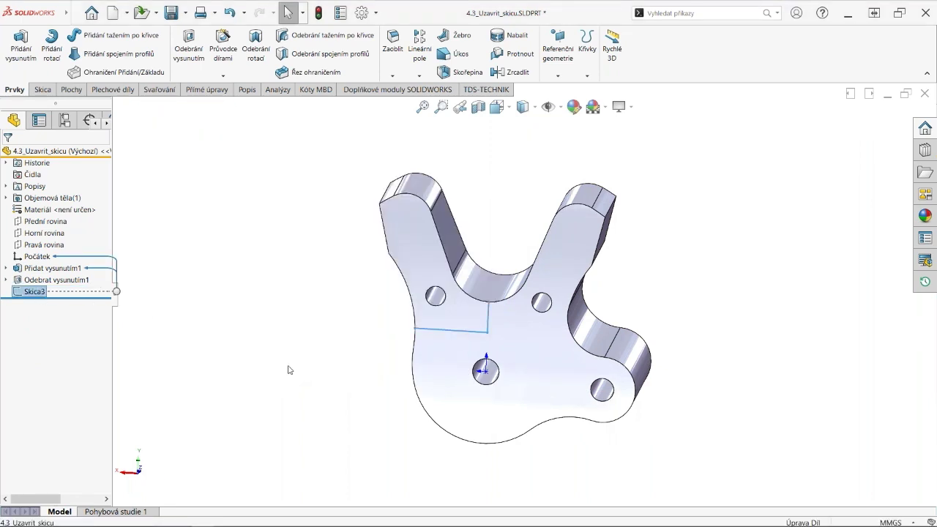
middle_click_drag(343, 364, 502, 319)
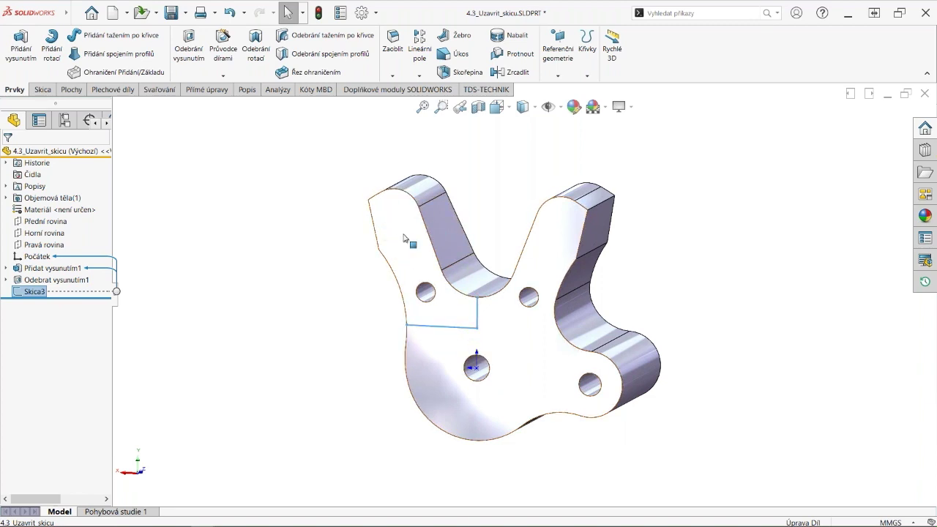
left_click(271, 279)
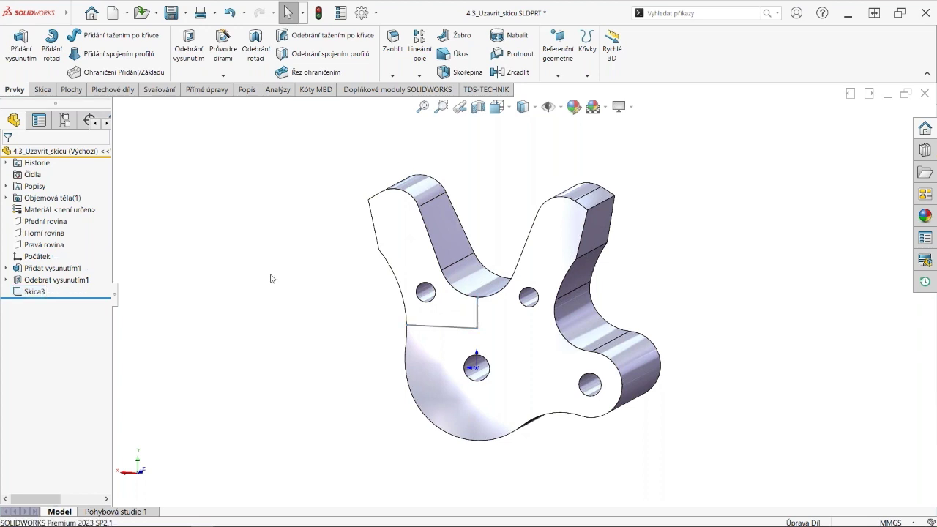
left_click(55, 292)
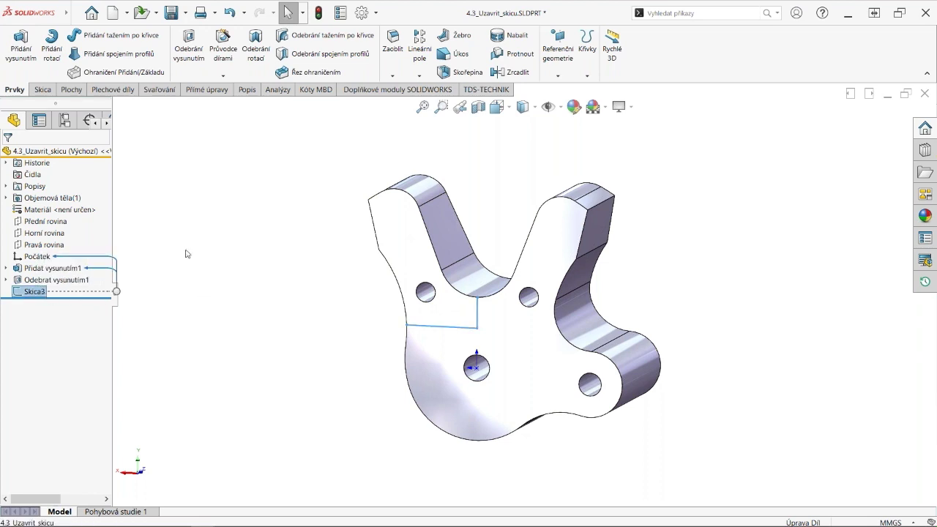
left_click(22, 45)
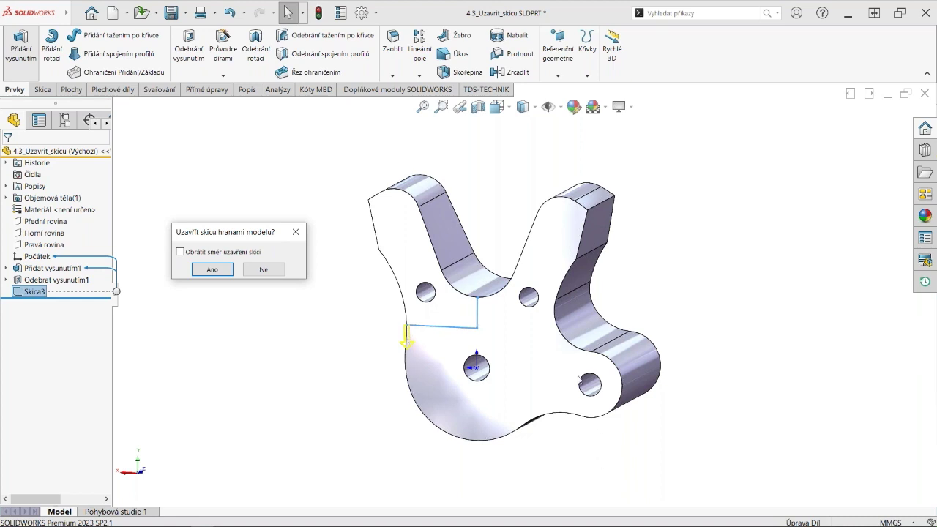
Close Skica3 with model edges in reversed direction and extrude it Blind as Přidat vysunutím2.
left_click(180, 253)
left_click(212, 270)
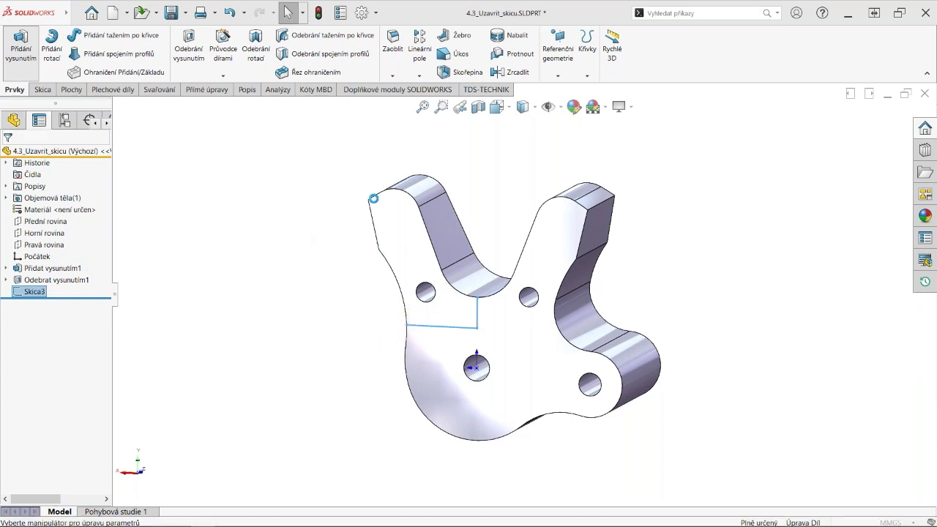
left_click(72, 222)
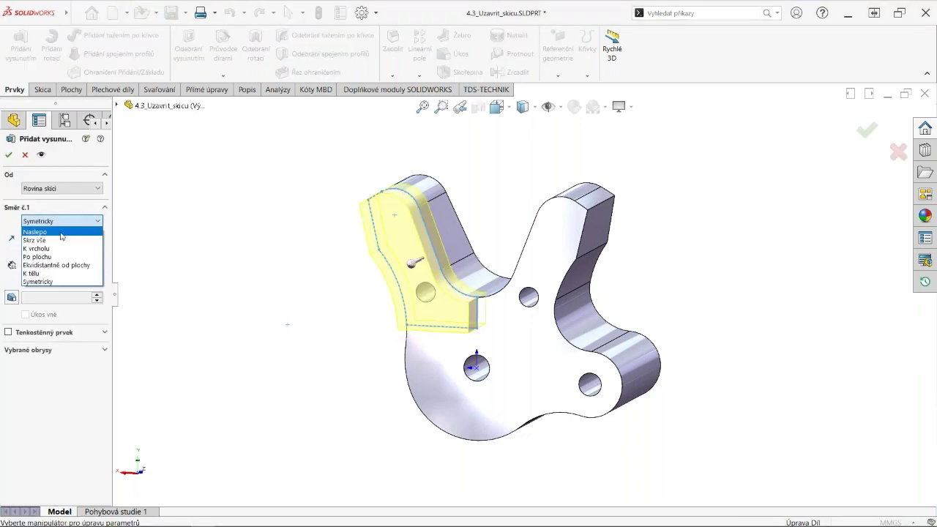
left_click(61, 231)
left_click(8, 154)
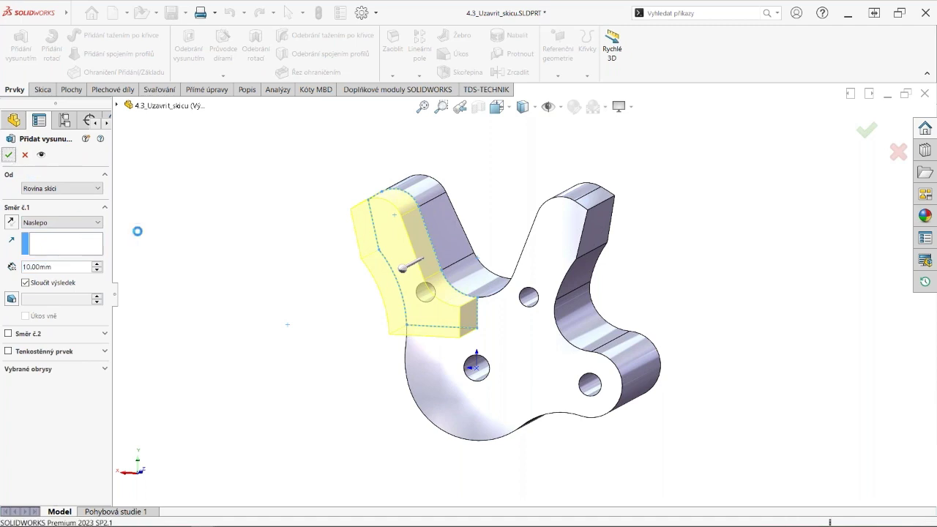
middle_click_drag(287, 325, 329, 287)
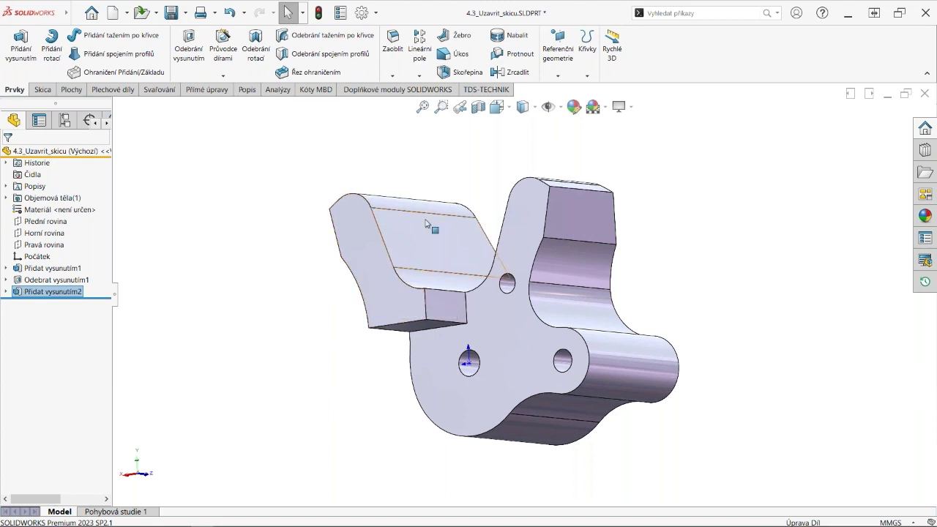
middle_click_drag(278, 233, 279, 243)
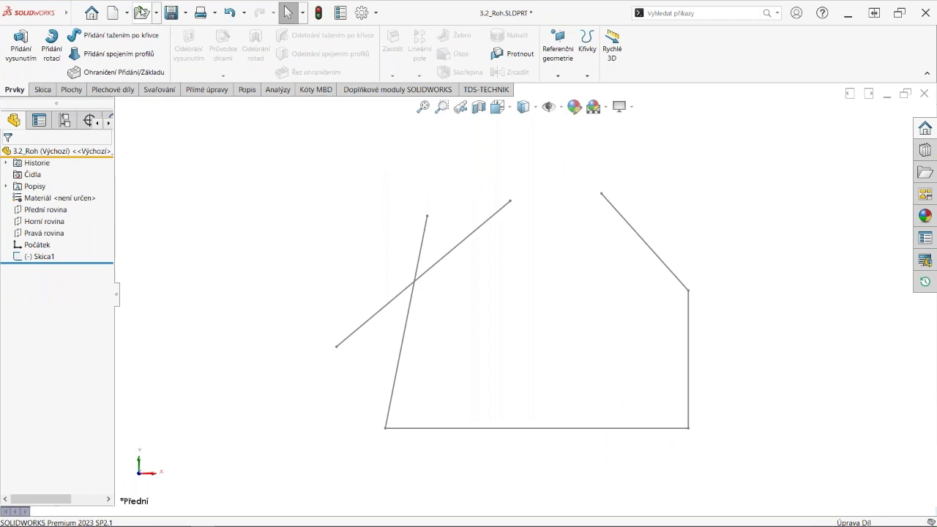
Open part SV-O-001 from 2 - Modely > Orientace.
left_click(147, 12)
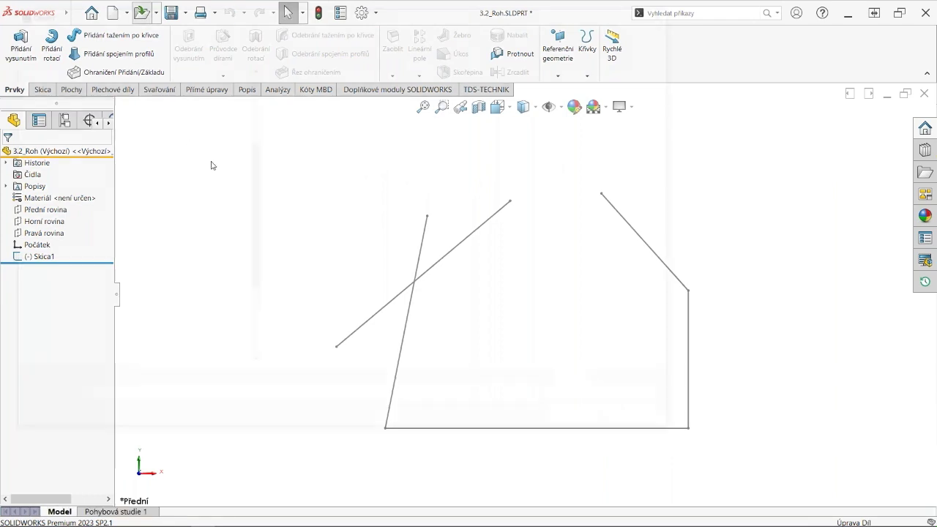
left_click(322, 30)
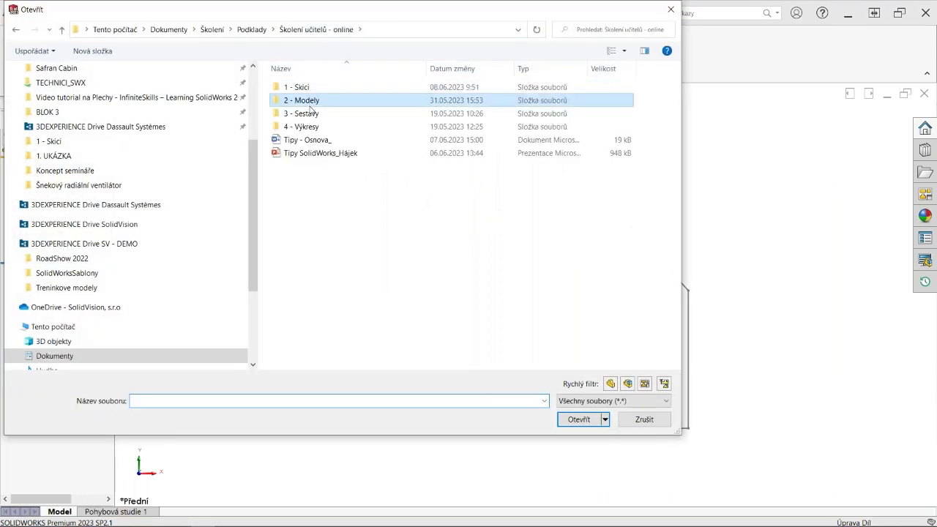
double_click(310, 100)
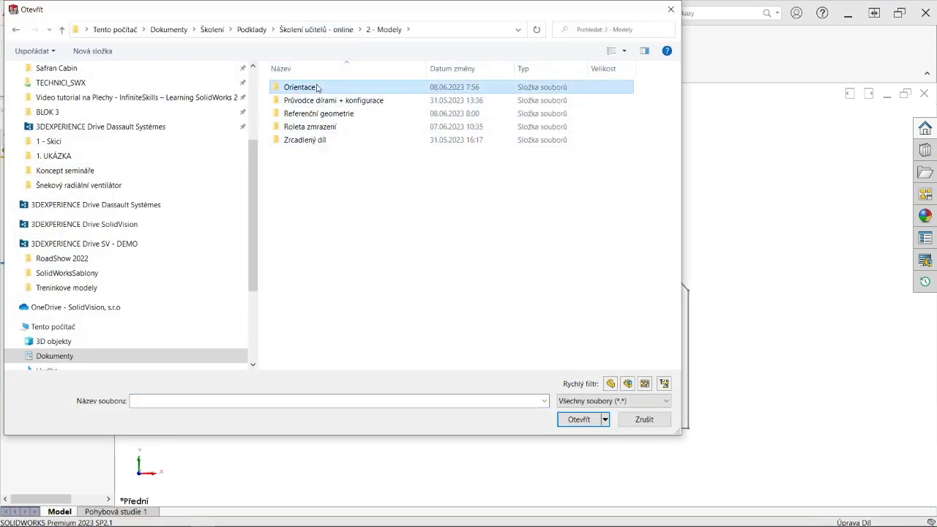
double_click(317, 89)
left_click(315, 88)
left_click(589, 420)
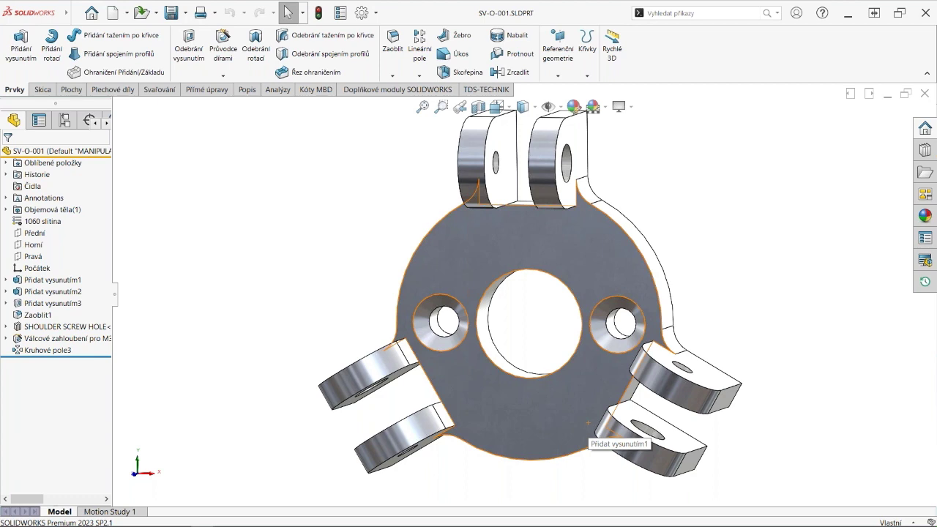
Zoom out, orbit the SV-O-001 plate, and snap it to the Front view.
scroll(606, 270, "up", 3)
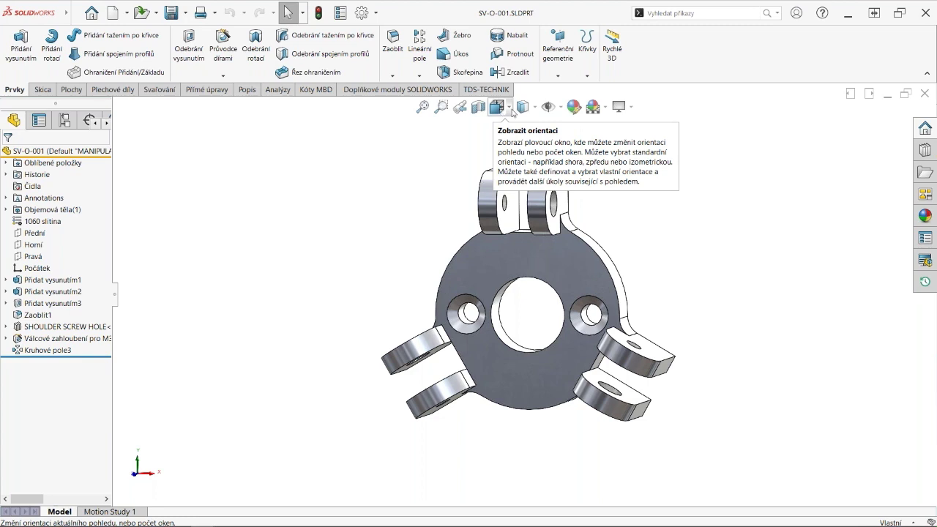
left_click(509, 111)
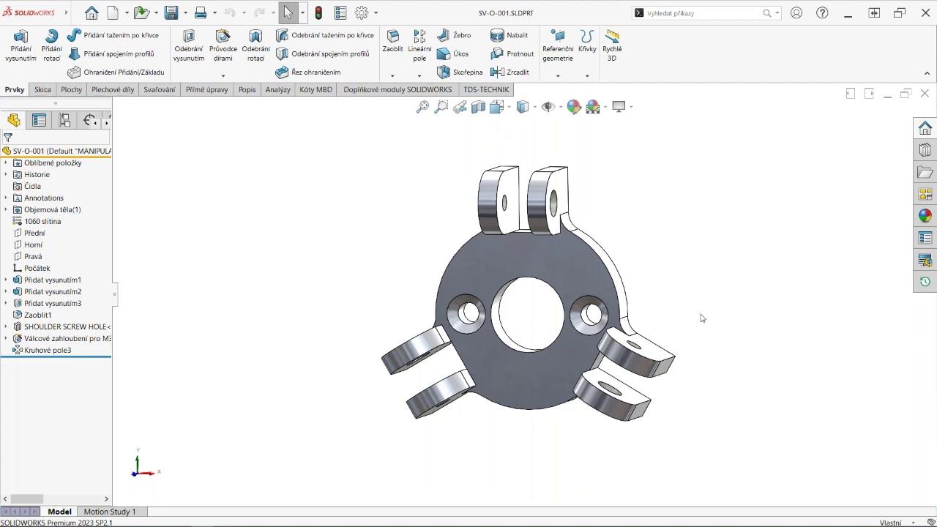
middle_click_drag(690, 324, 658, 293)
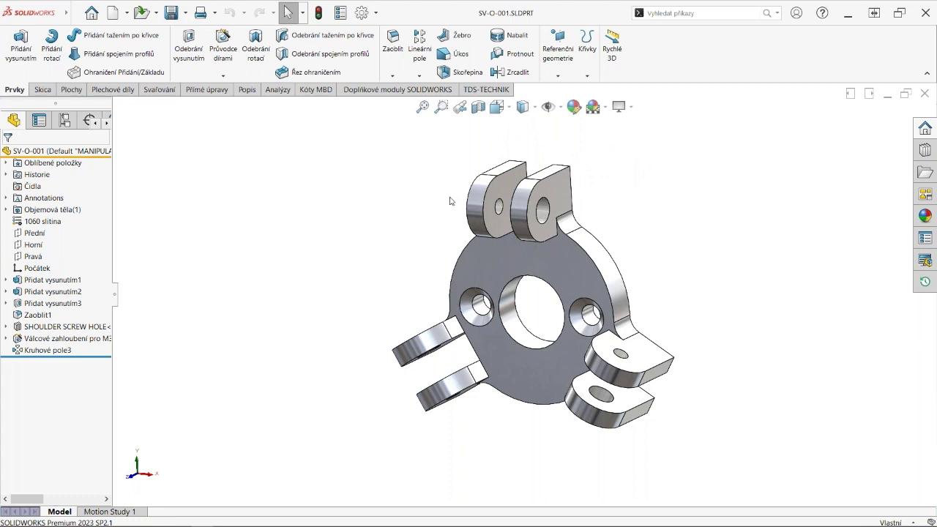
left_click(169, 469)
left_click(170, 468)
left_click(170, 468)
left_click(132, 478)
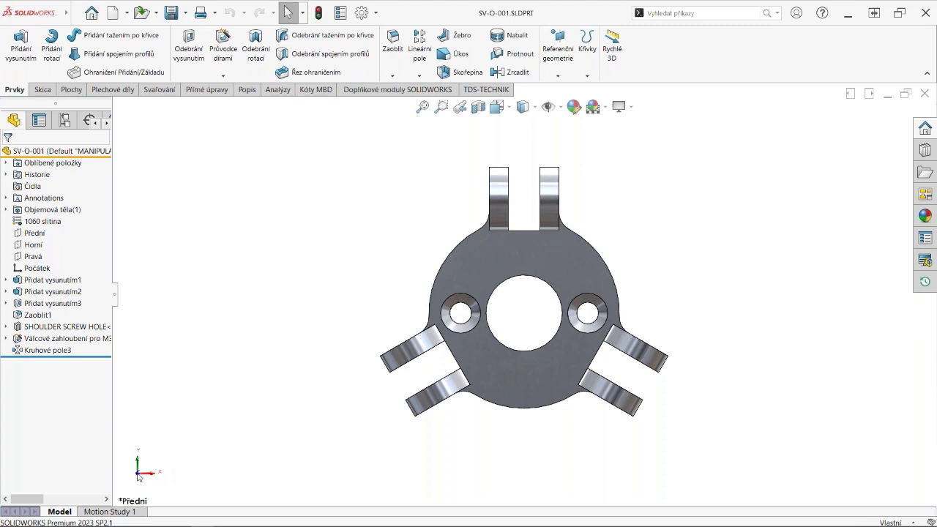
View the plate from the Back, return to Front, zoom out, and finish in Isometric.
left_click(137, 477)
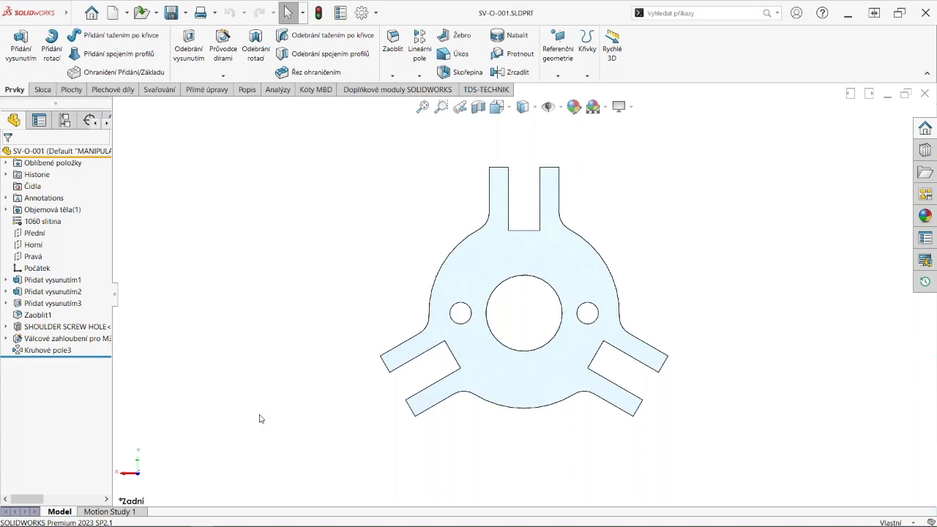
key("ctrl+1")
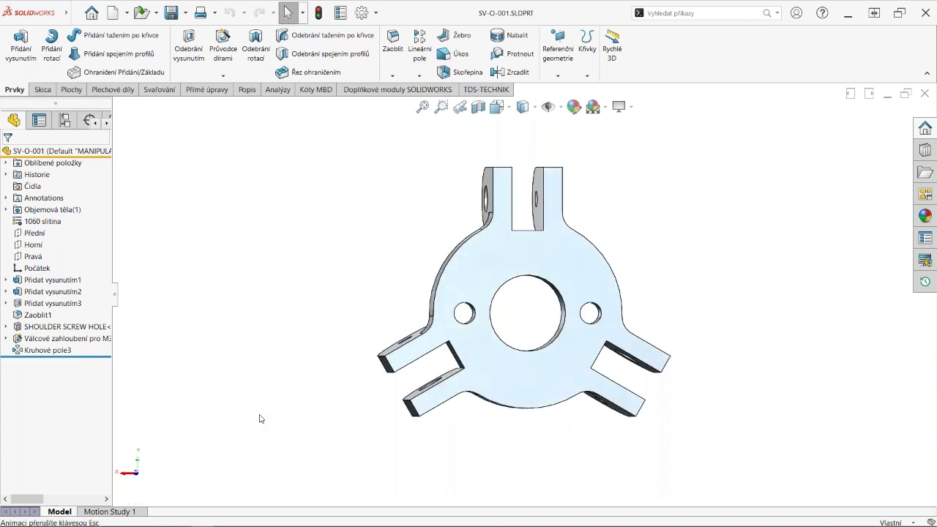
key("Up")
key("Up")
key("Up")
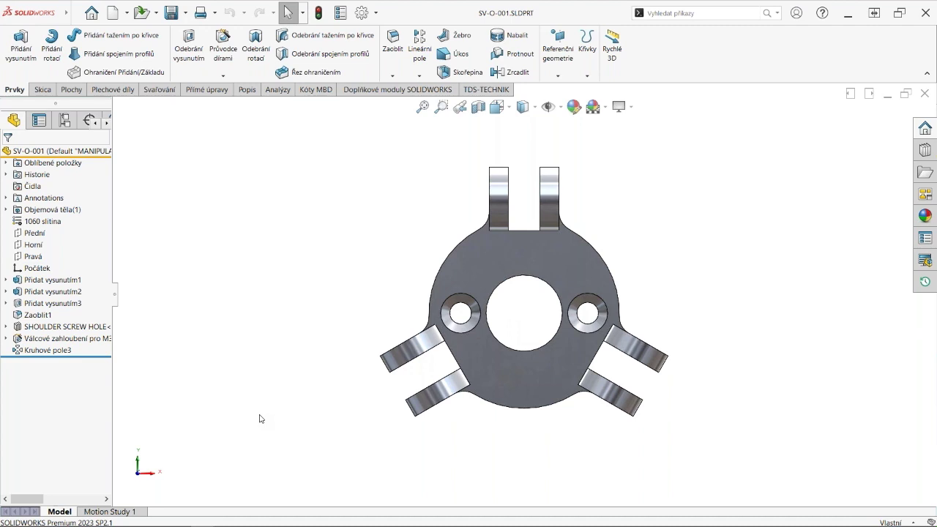
key("z")
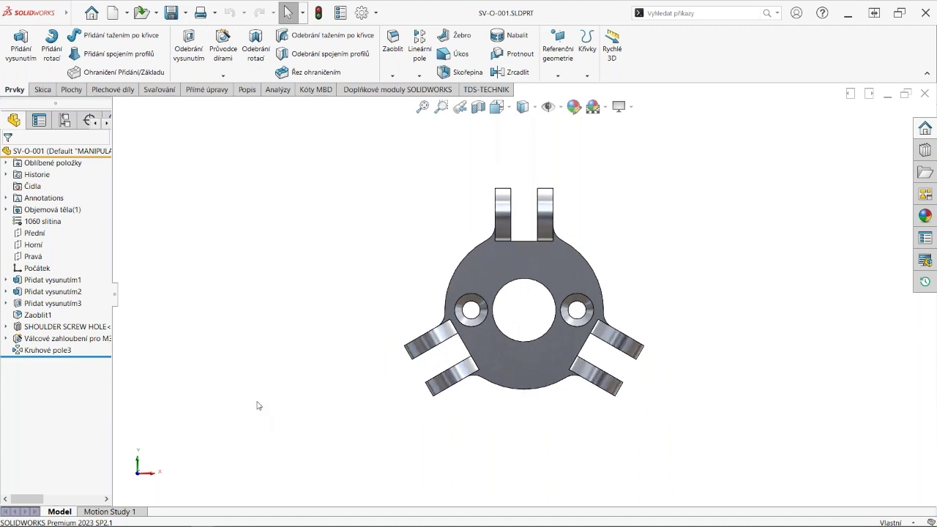
key("ctrl+7")
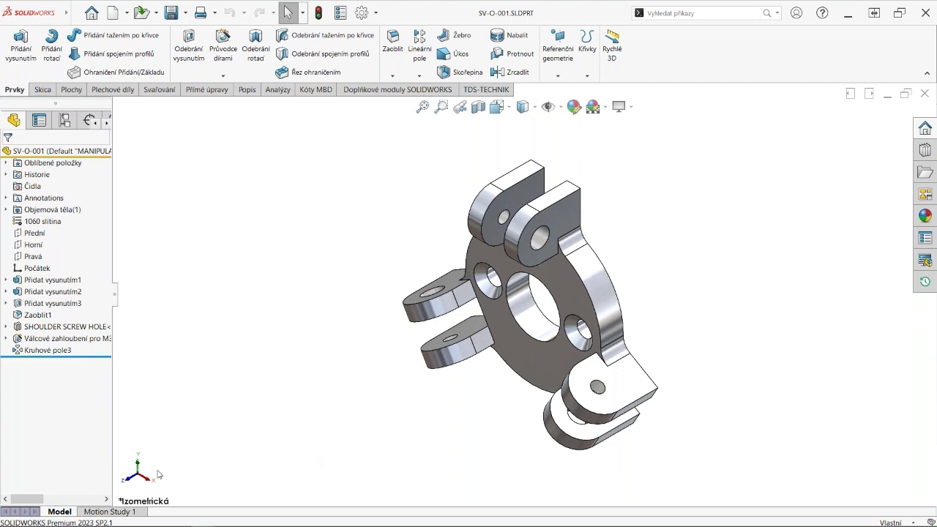
left_click(639, 392)
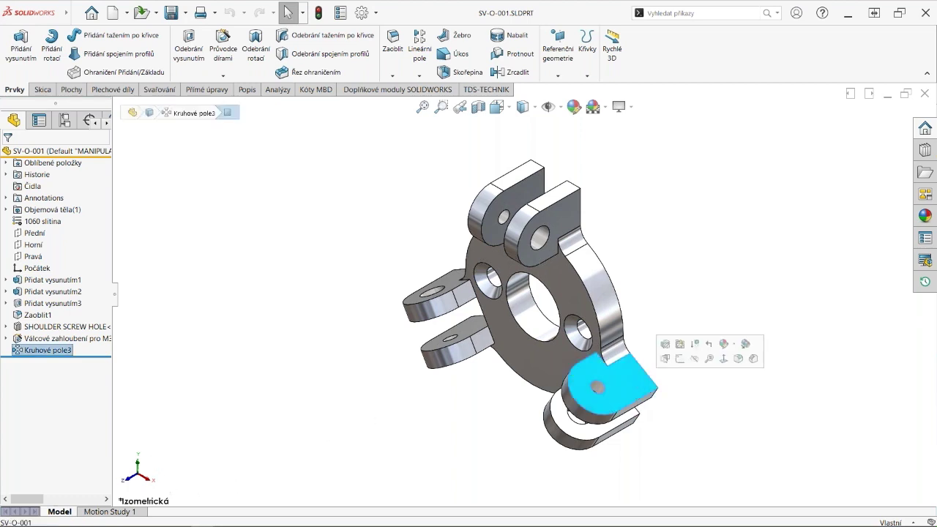
left_click(723, 359)
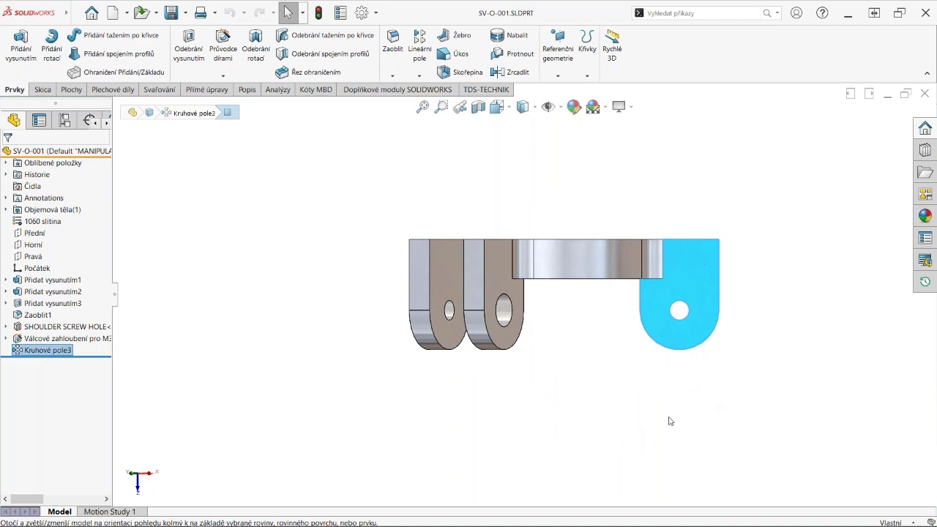
key("ctrl+7")
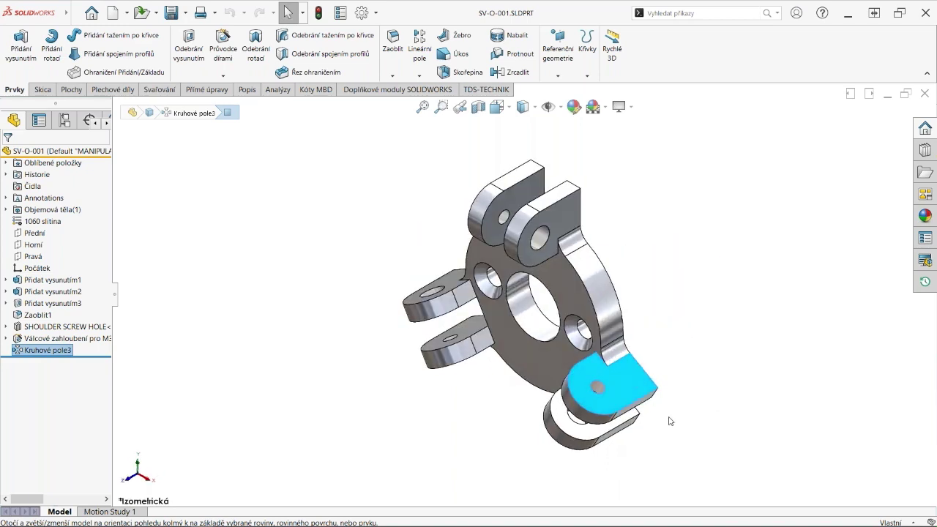
left_click(484, 421)
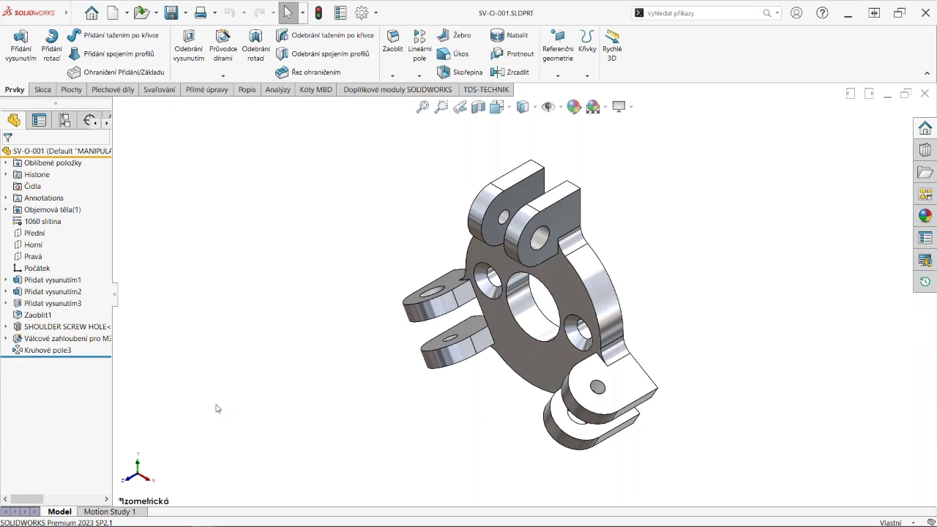
left_click(60, 387)
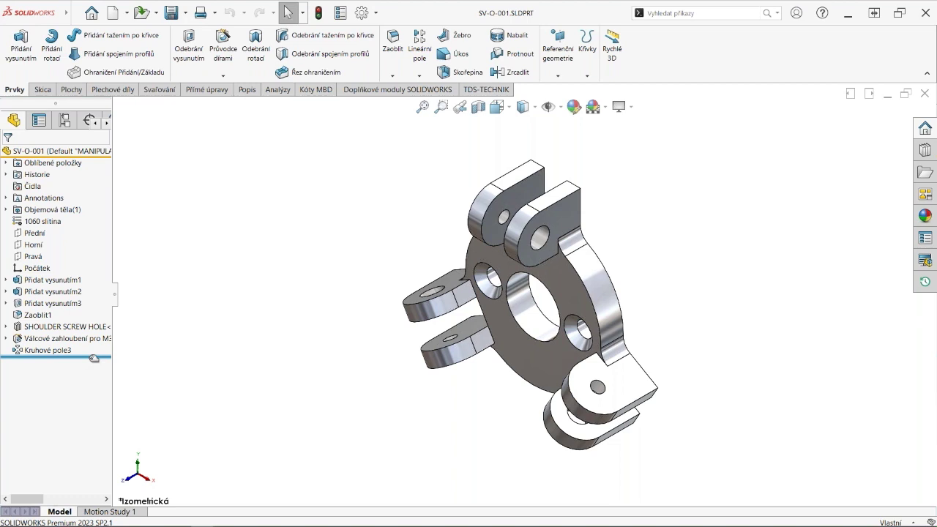
Roll SV-O-001 back to just below Přidat vysunutím1, leaving only the plain ring with its bore.
left_click_drag(94, 358, 104, 287)
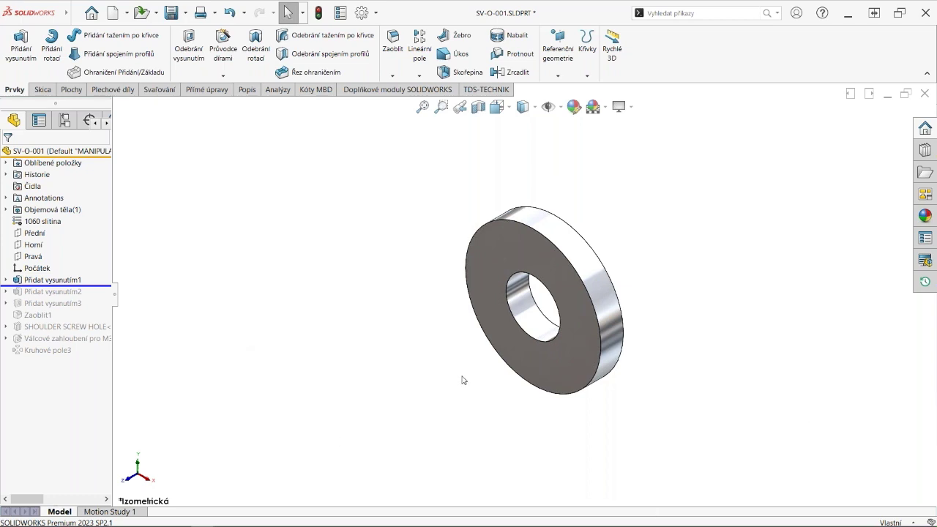
Open a new empty sketch, Skica8, on the ring's front face.
left_click(554, 358)
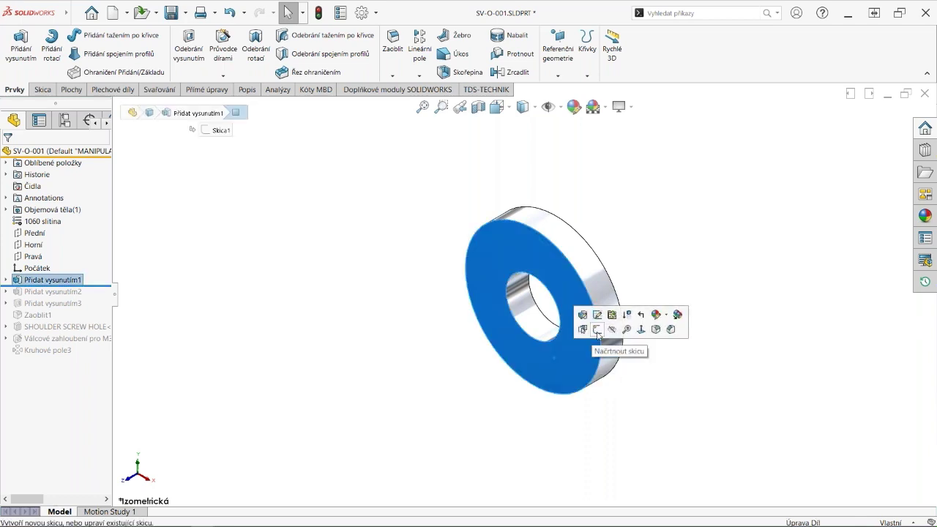
left_click(598, 331)
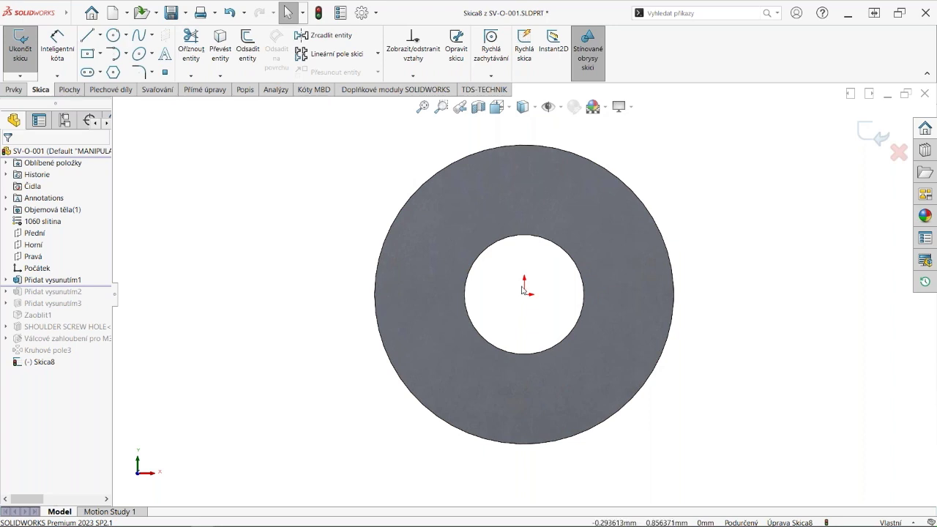
scroll(522, 290, "down", 1)
scroll(521, 291, "up", 1)
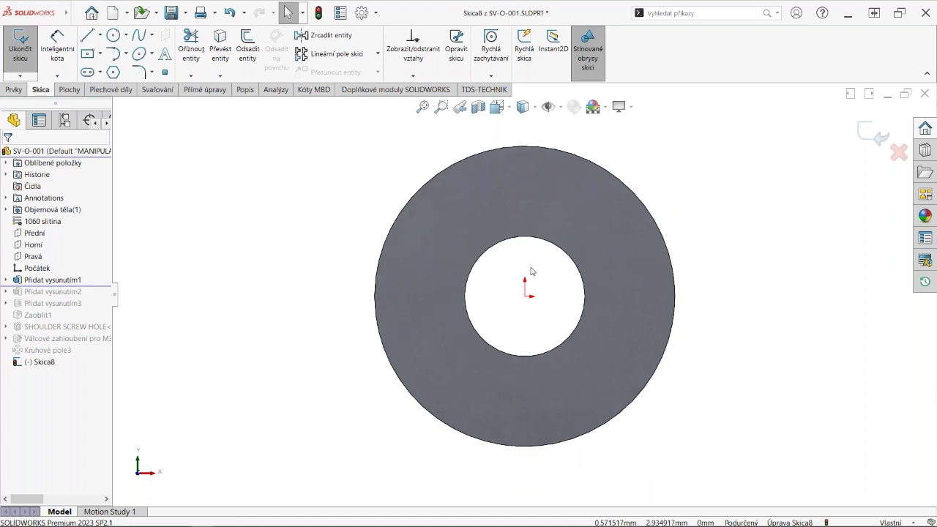
Draw a vertical line from the sketch origin straight down past the bore.
left_click(88, 37)
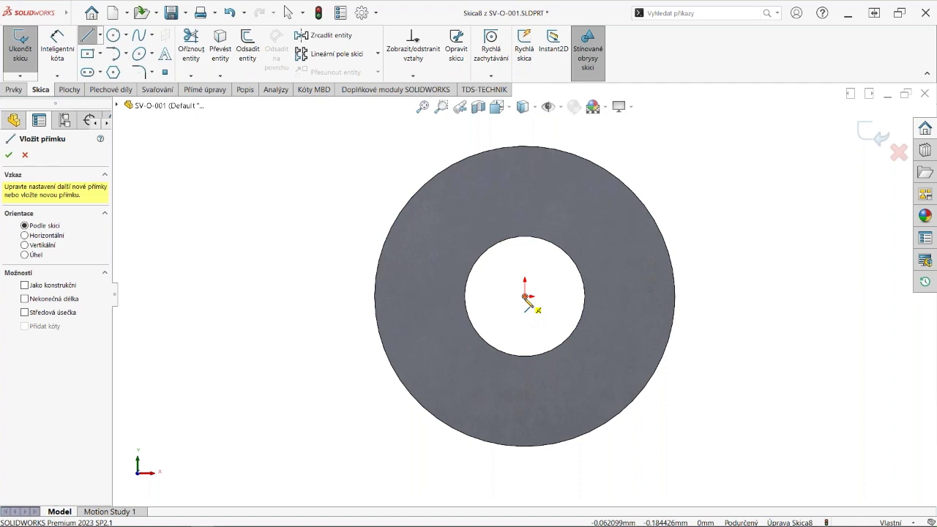
left_click(525, 296)
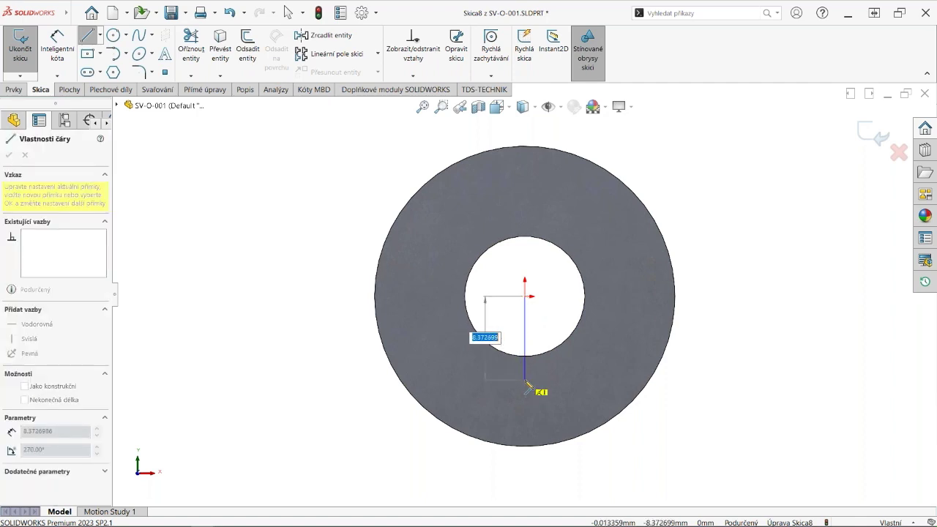
left_click(525, 381)
key("Escape")
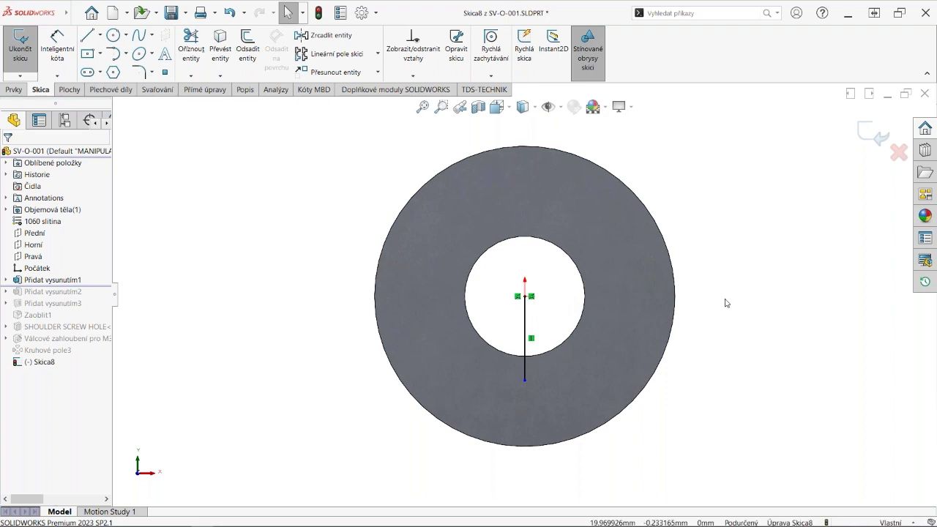
Activate Smart Dimension by mouse gesture and pick the line's lower endpoint.
right_click_drag(726, 297, 710, 289)
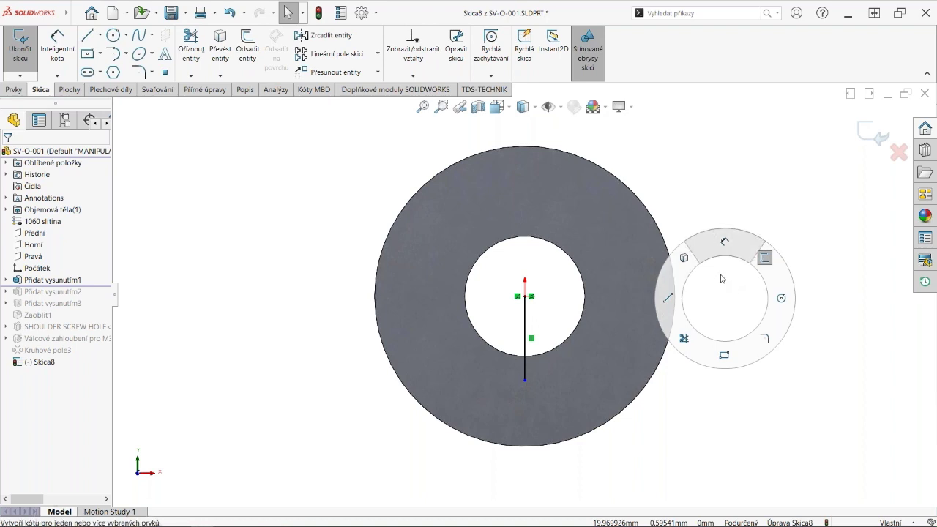
left_click(721, 277)
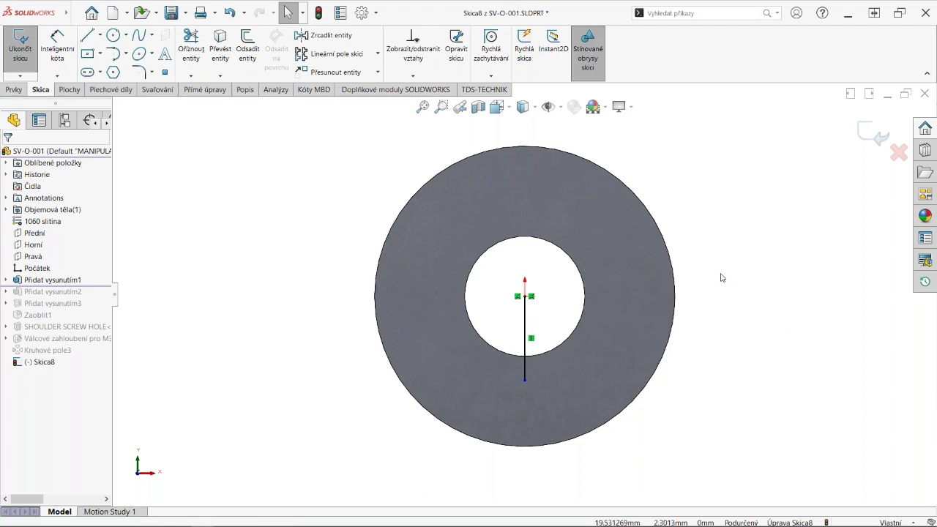
right_click_drag(721, 278, 721, 222)
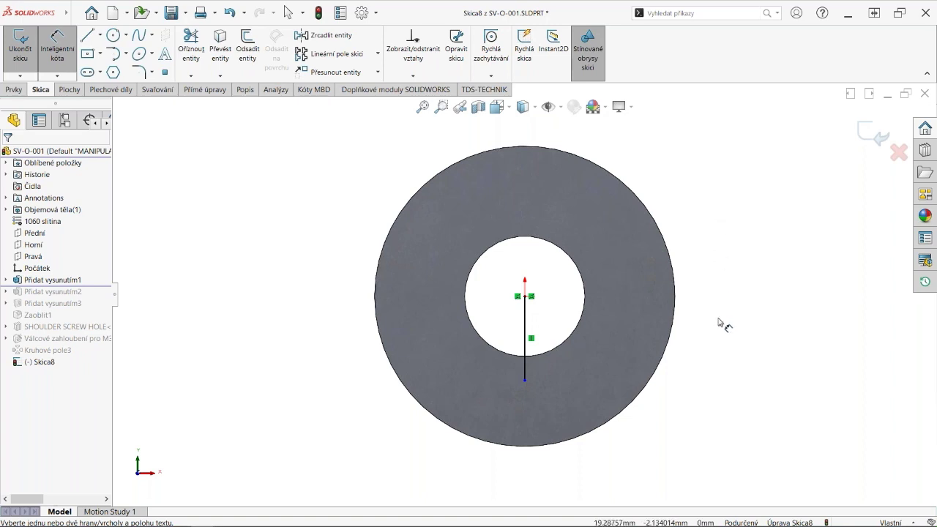
right_click_drag(719, 322, 717, 244)
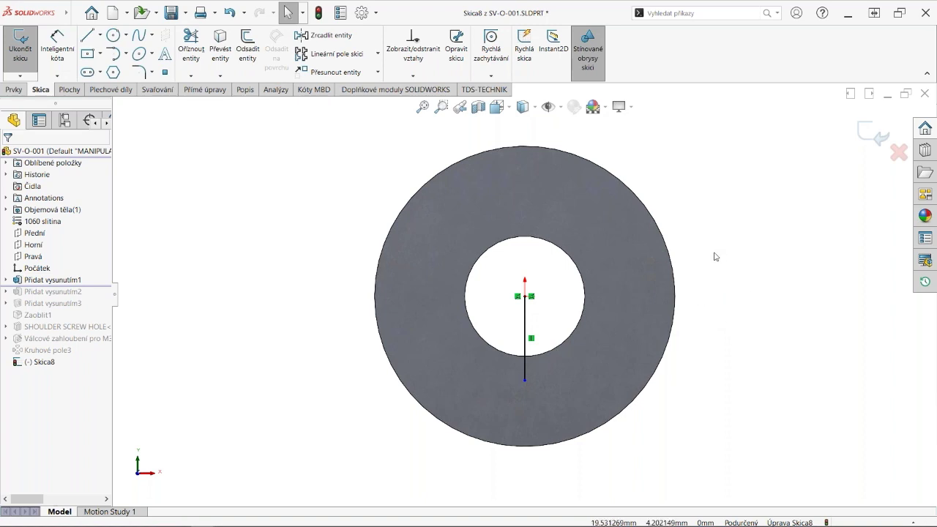
right_click_drag(708, 329, 717, 245)
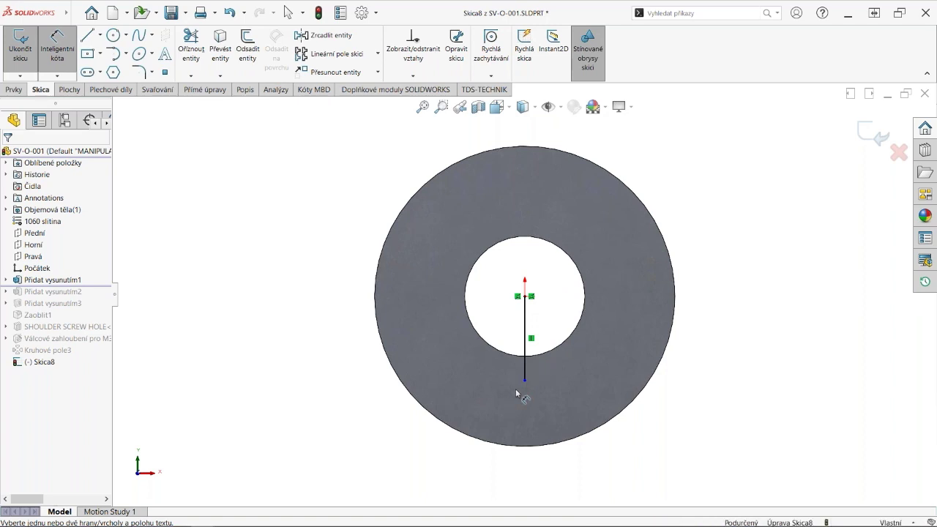
left_click(525, 380)
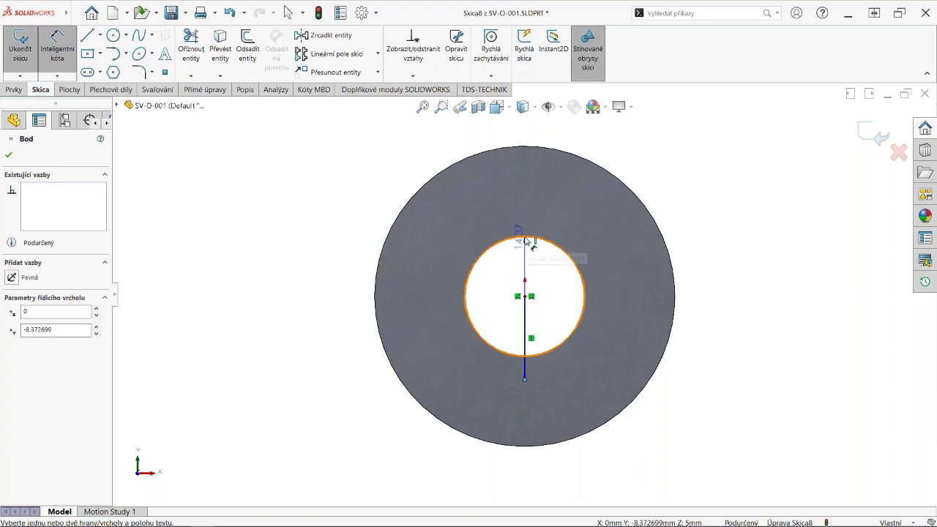
Place a 13.49 dimension from the line endpoint to the inner circle, then delete it.
left_click(524, 240)
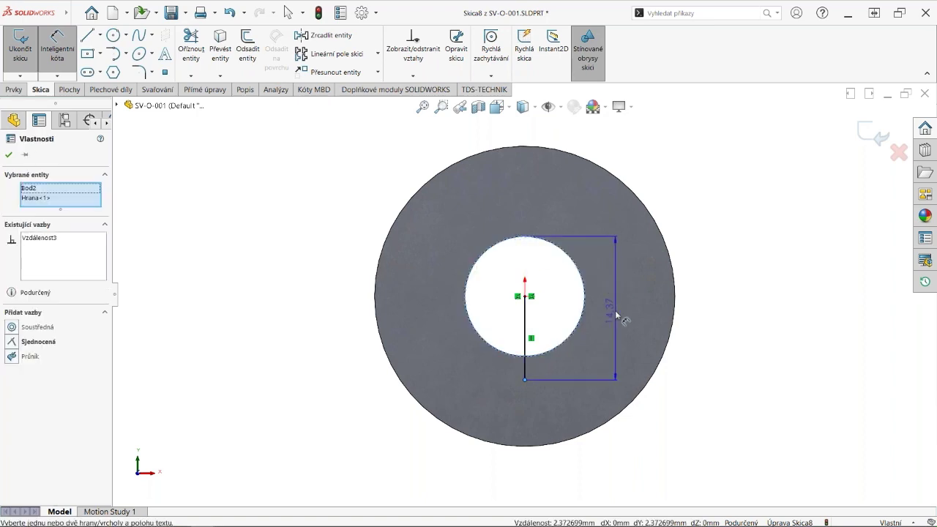
left_click(617, 316)
type("1")
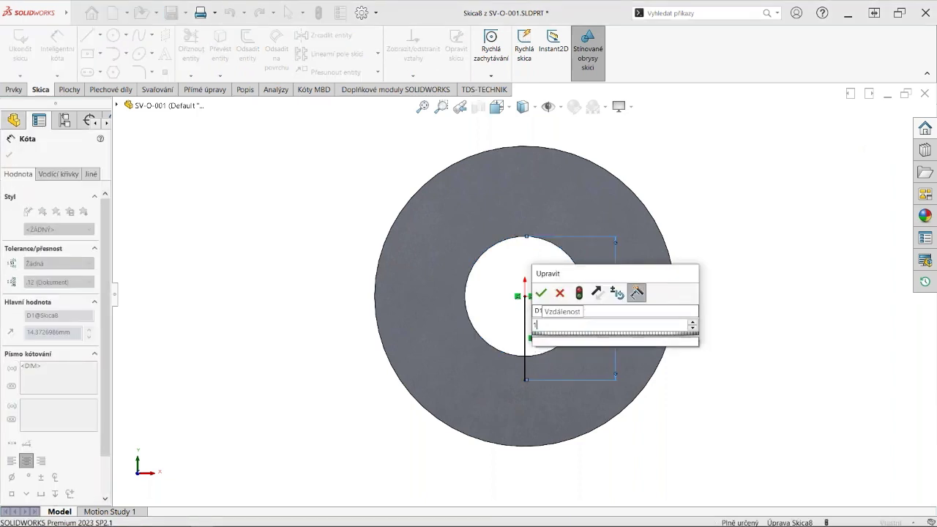
type("3.49")
key("Return")
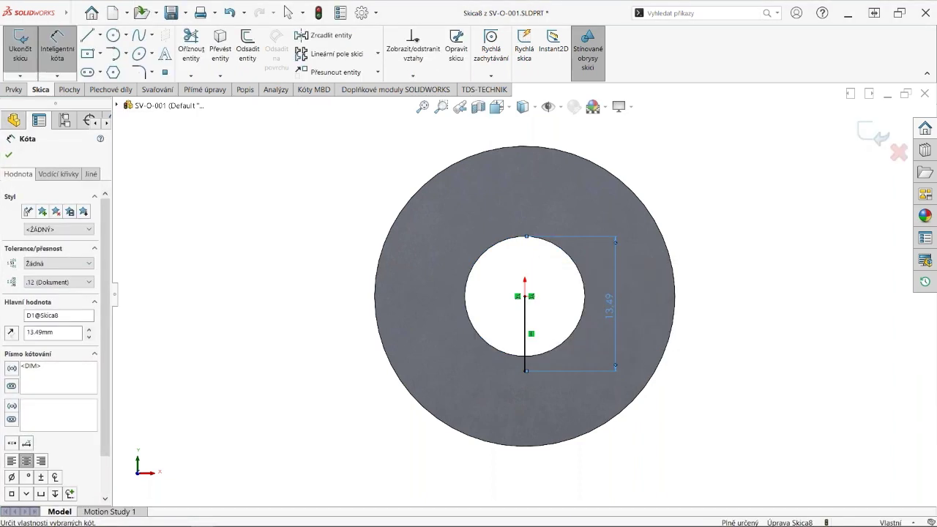
key("Escape")
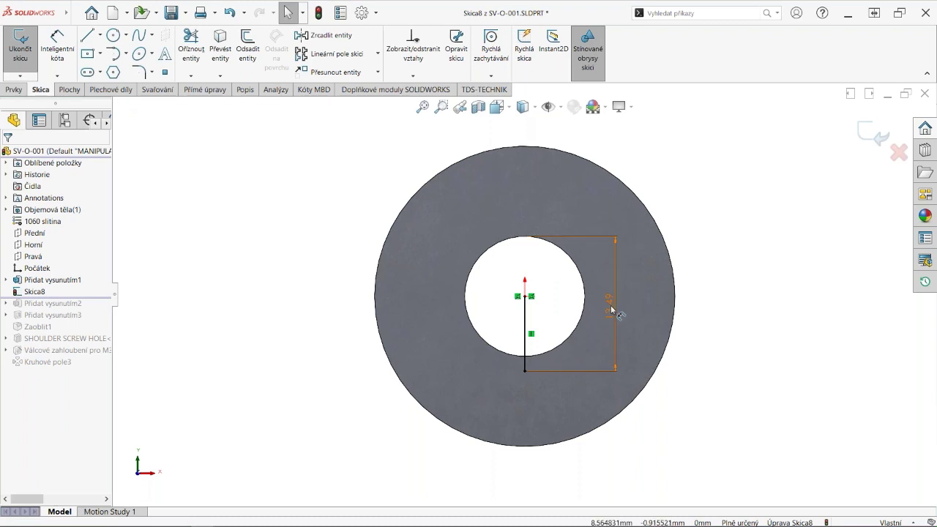
left_click(613, 306)
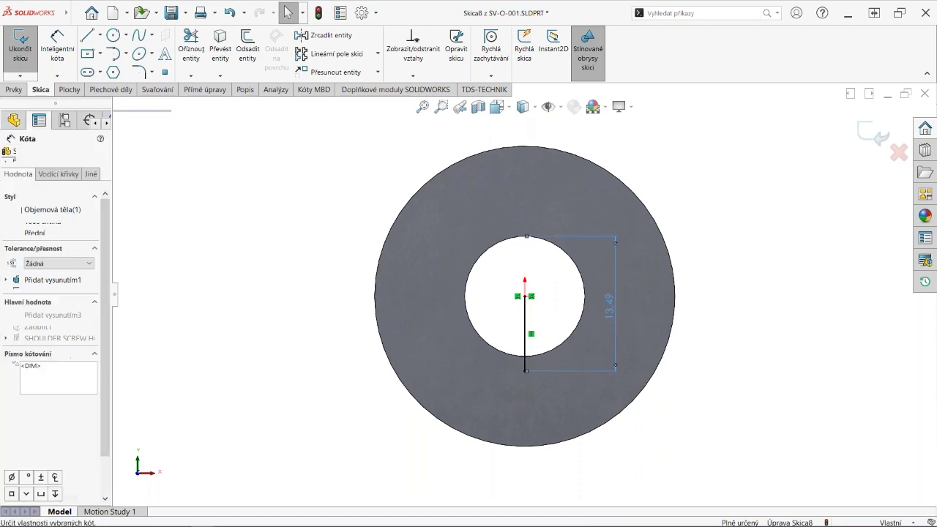
key("Delete")
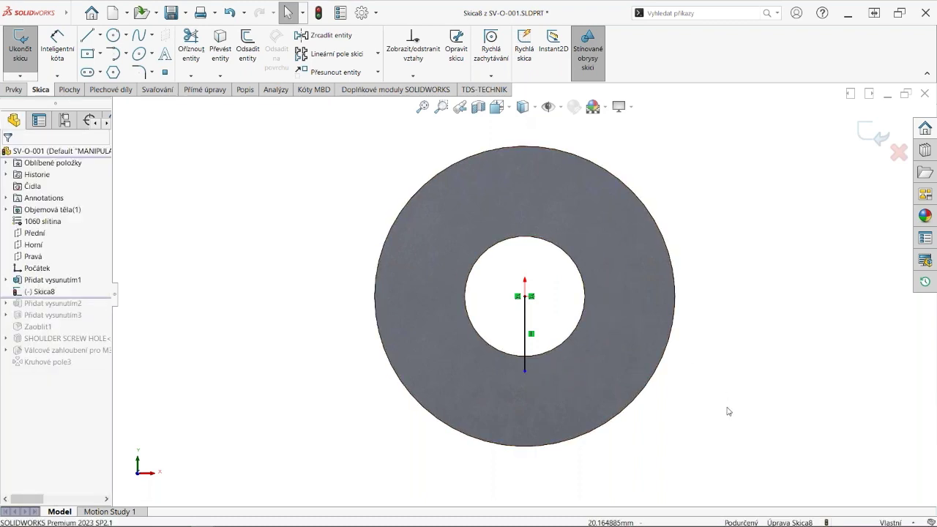
Dimension the line's lower endpoint 7.49 mm below the inner circle's centre.
key("d")
left_click(524, 371)
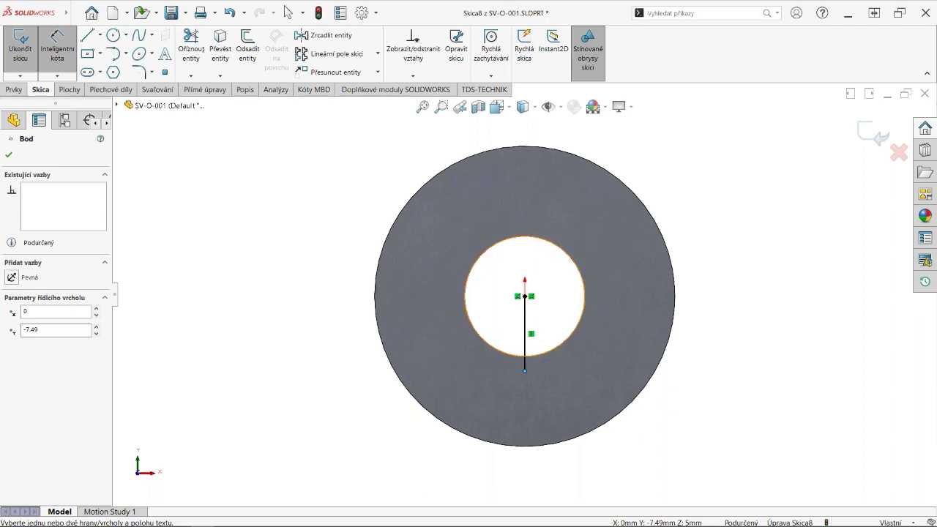
left_click(584, 292)
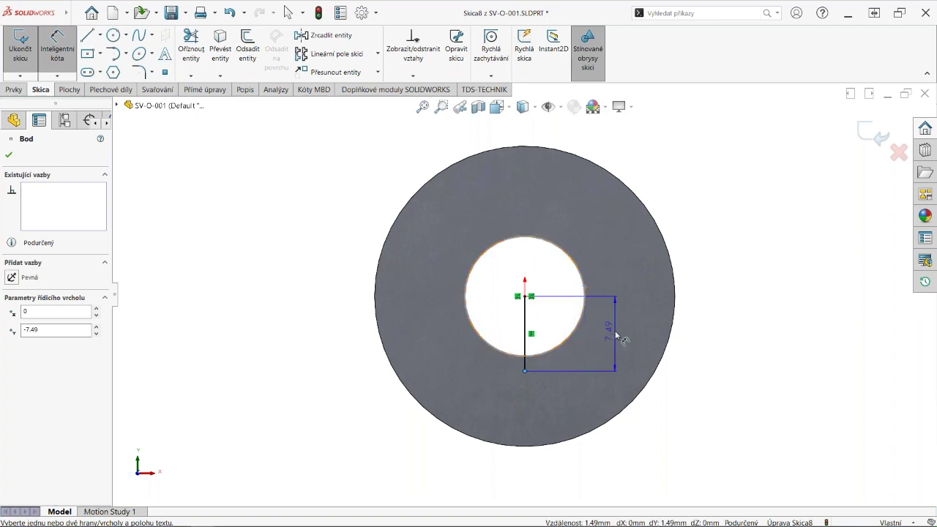
left_click(613, 336)
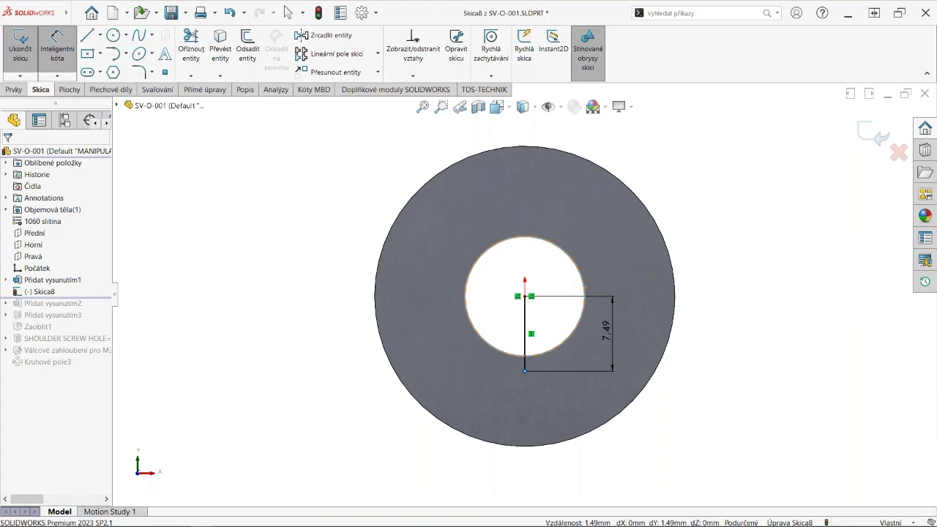
left_click(542, 311)
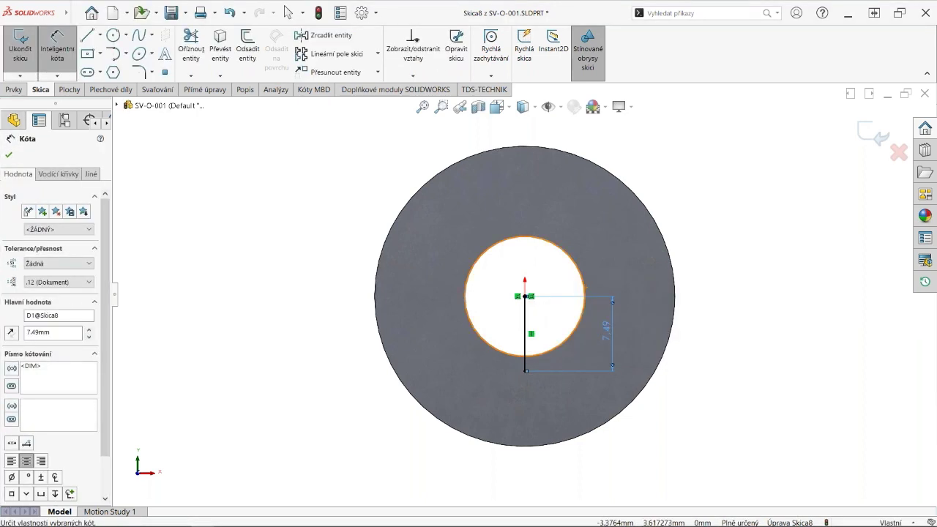
Switch the dimension's leader to measure to the circle's top, giving 13.49.
left_click(57, 175)
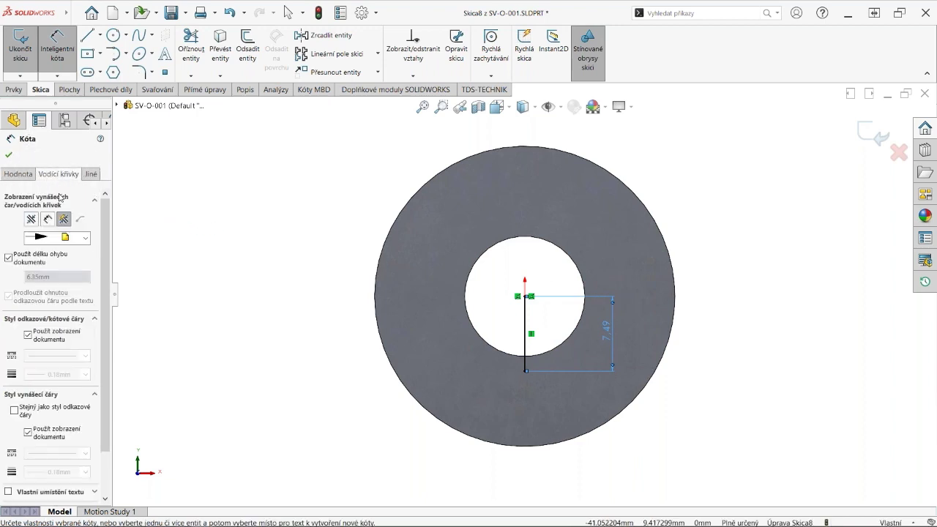
left_click_drag(106, 222, 104, 334)
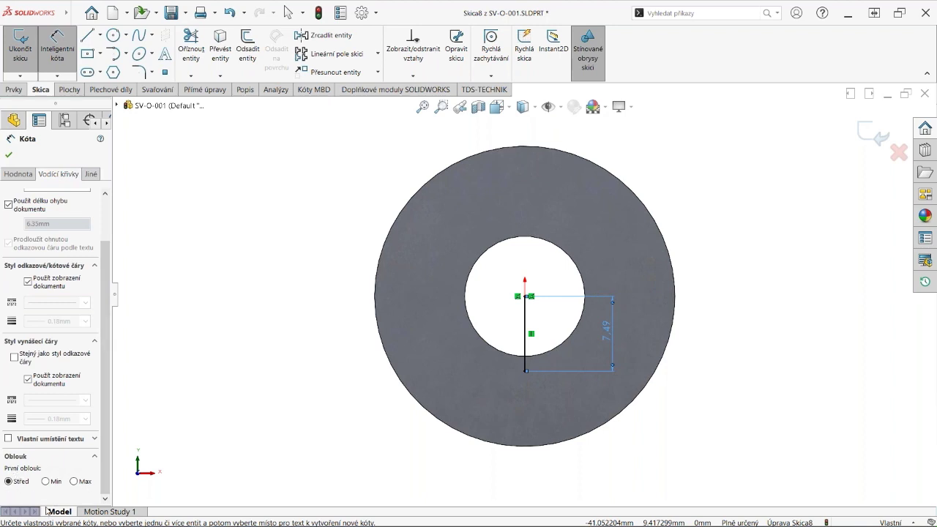
left_click(74, 481)
left_click(210, 201)
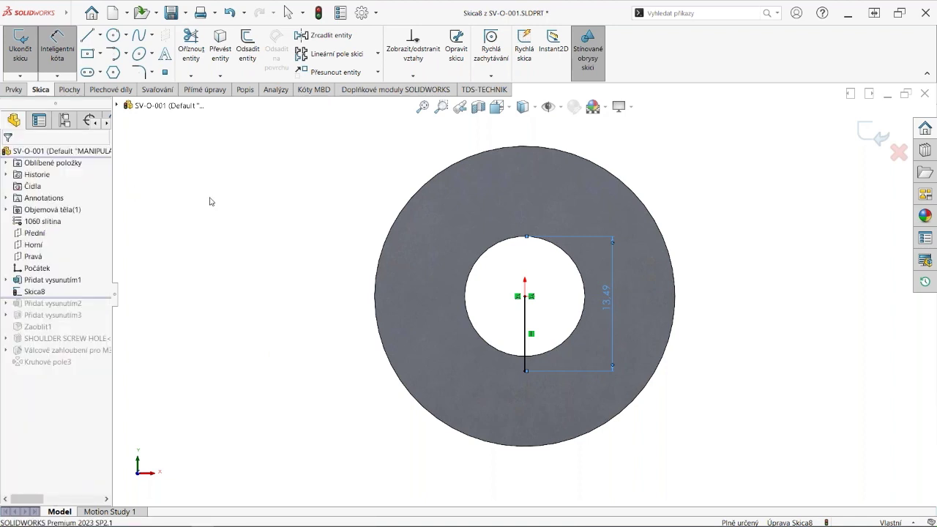
key("Escape")
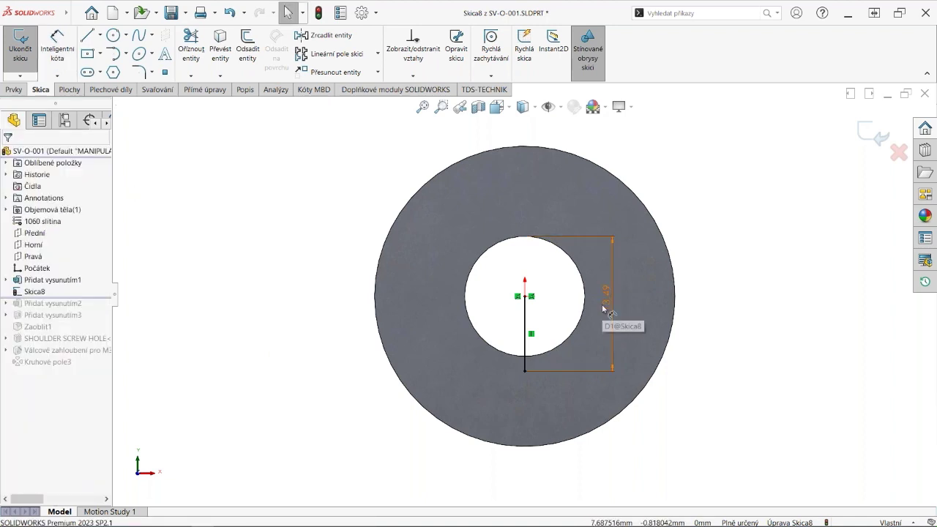
Replace the 7.49 dimension with 13.49 mm from the line's end to the bore's top.
left_click(604, 307)
key("Delete")
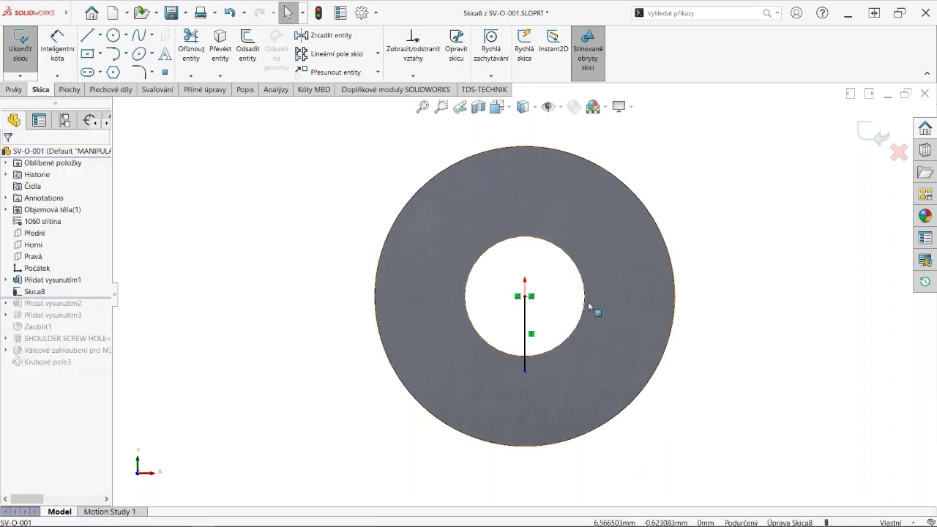
right_click_drag(589, 306, 538, 389)
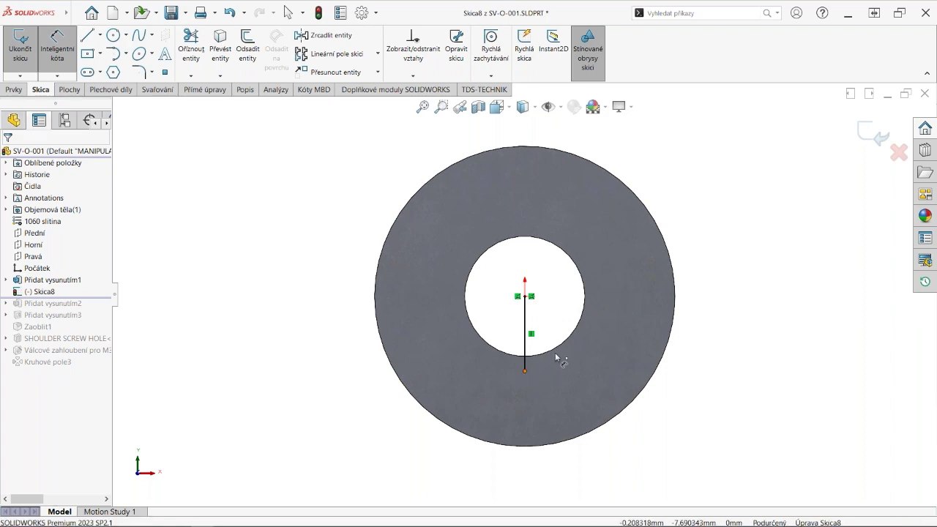
left_click(525, 344)
left_click(610, 324)
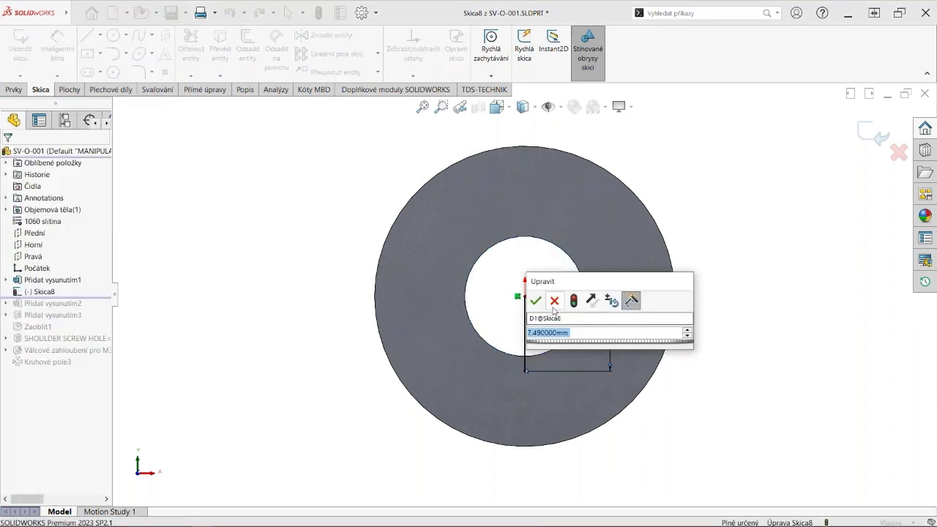
left_click(535, 300)
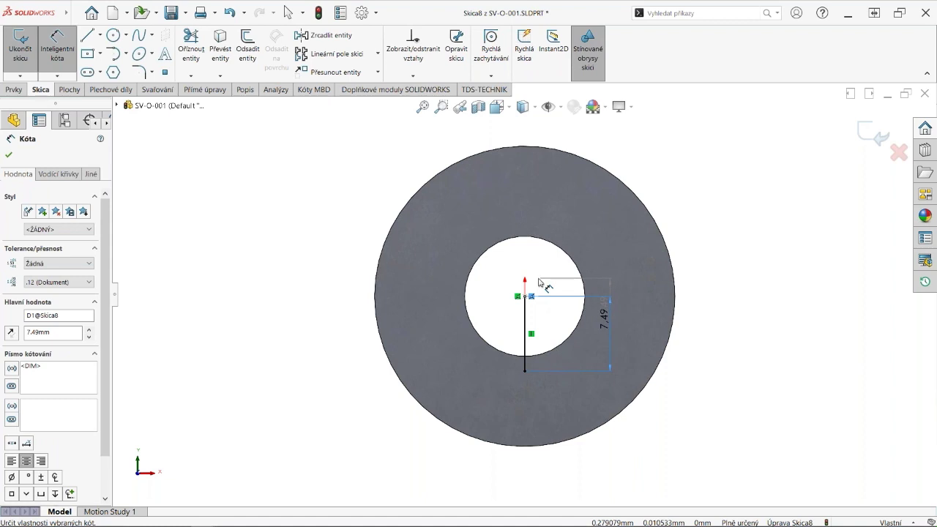
left_click(565, 251)
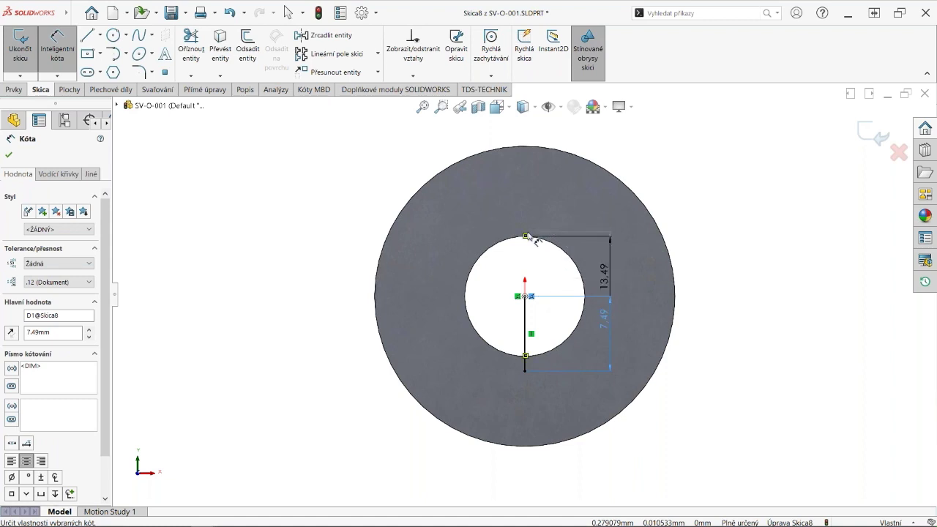
left_click(542, 247)
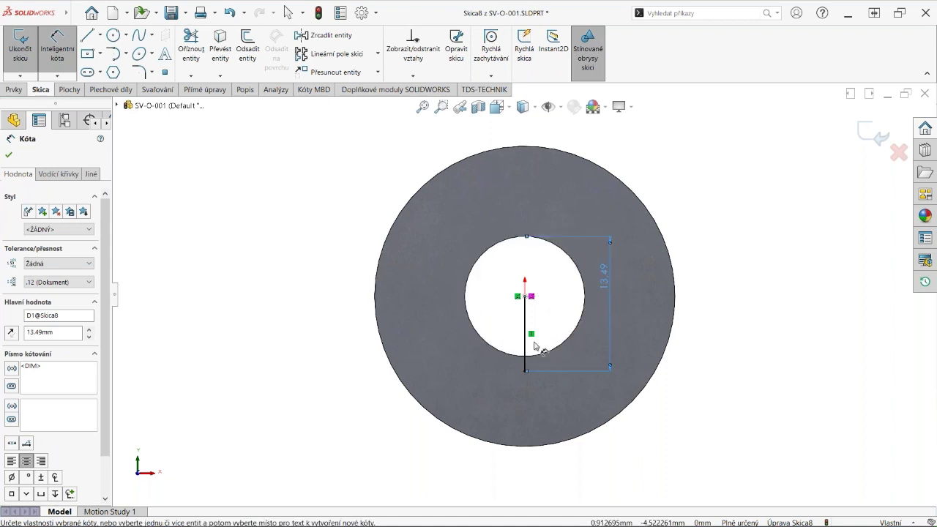
left_click(735, 391)
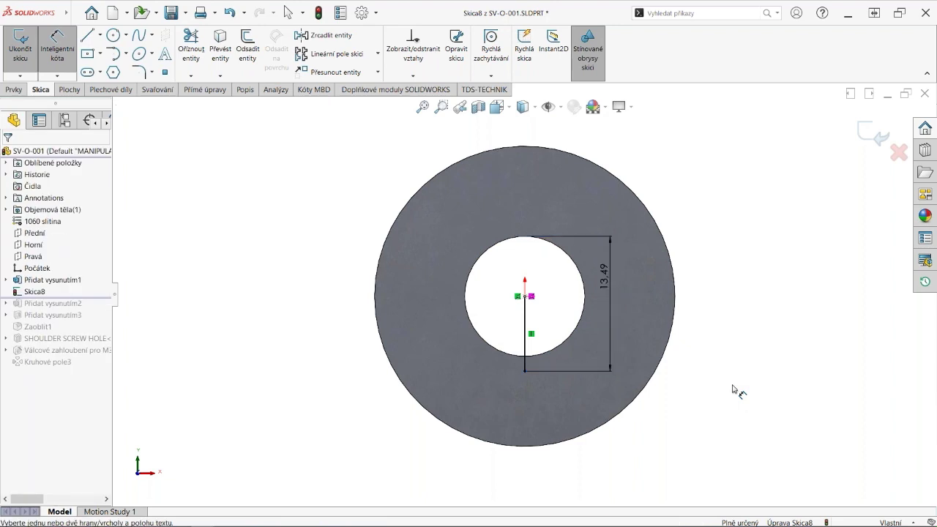
key("Escape")
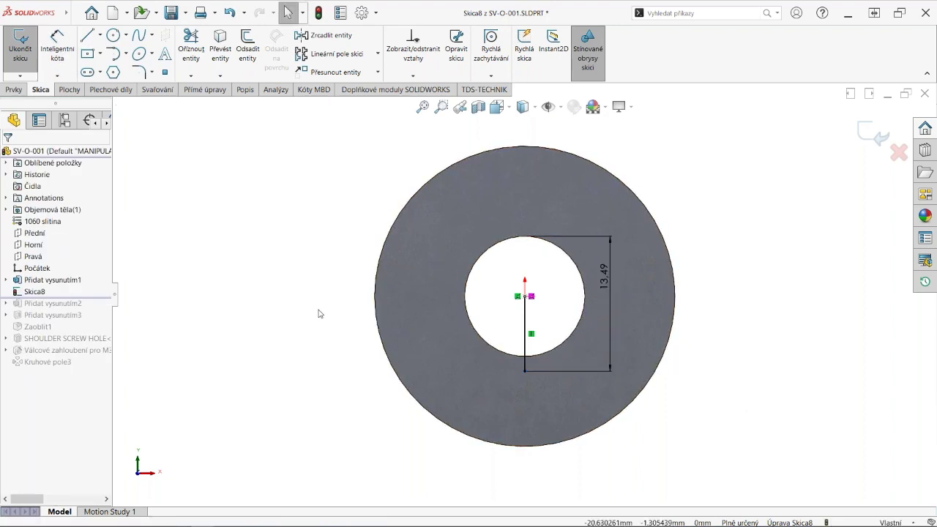
Start an Extruded Cut from the Skica8 line using the S shortcut toolbar.
right_click_drag(323, 314, 329, 294)
key("s")
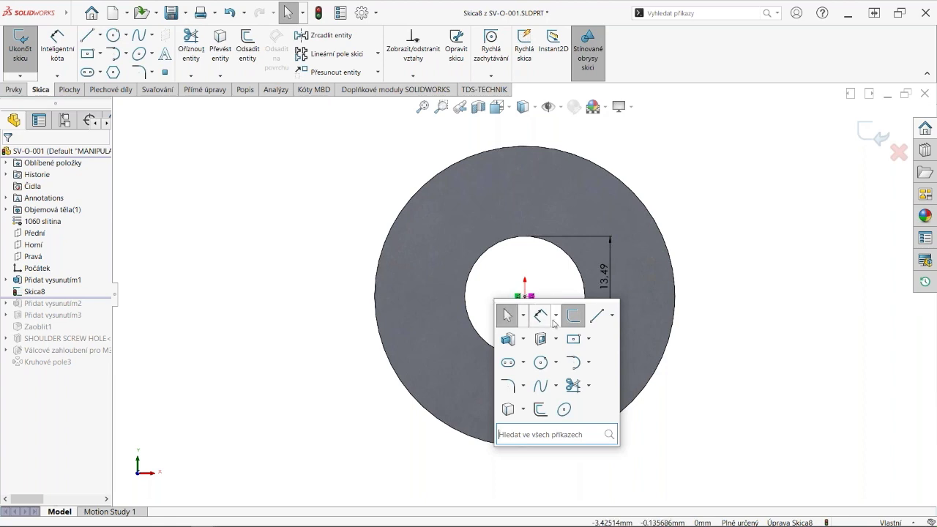
left_click(523, 343)
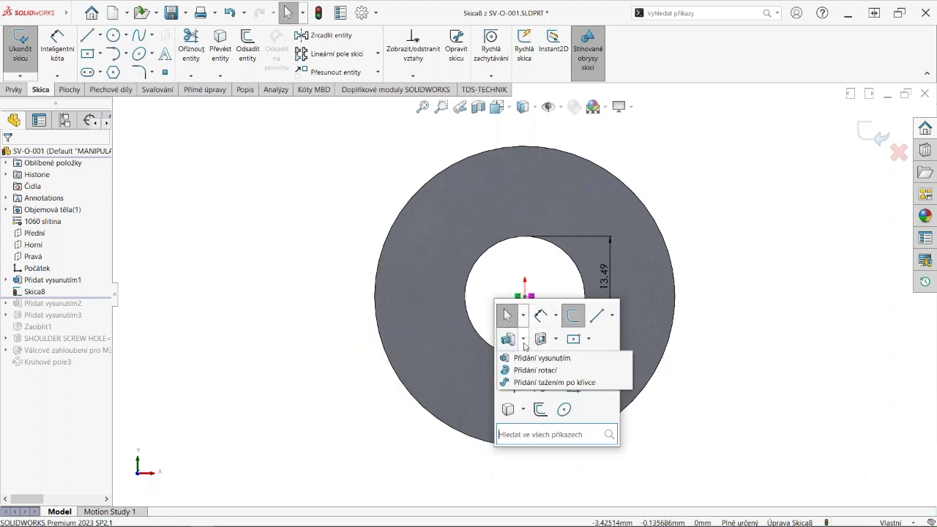
left_click(524, 344)
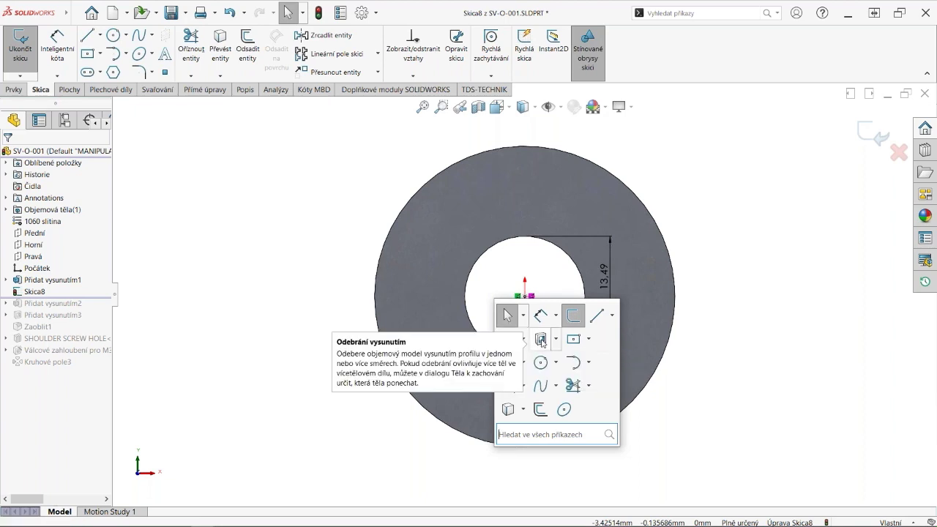
left_click(541, 340)
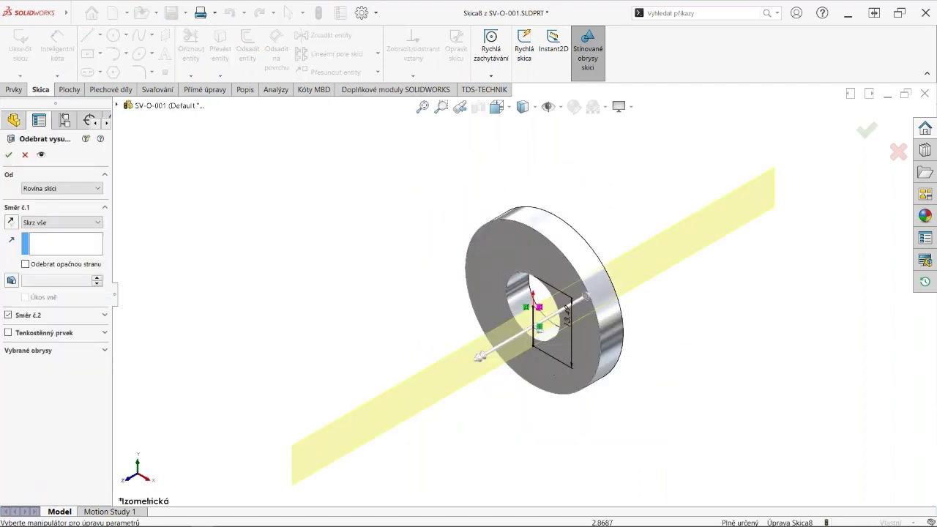
Make the cut a Through All thin feature, symmetric, 2 mm thick, and confirm it.
scroll(519, 343, "down", 2)
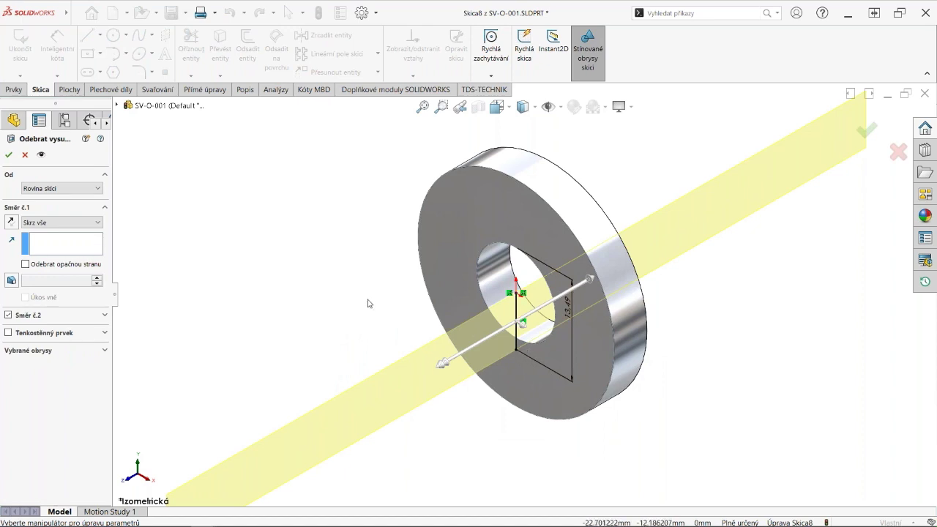
left_click(9, 334)
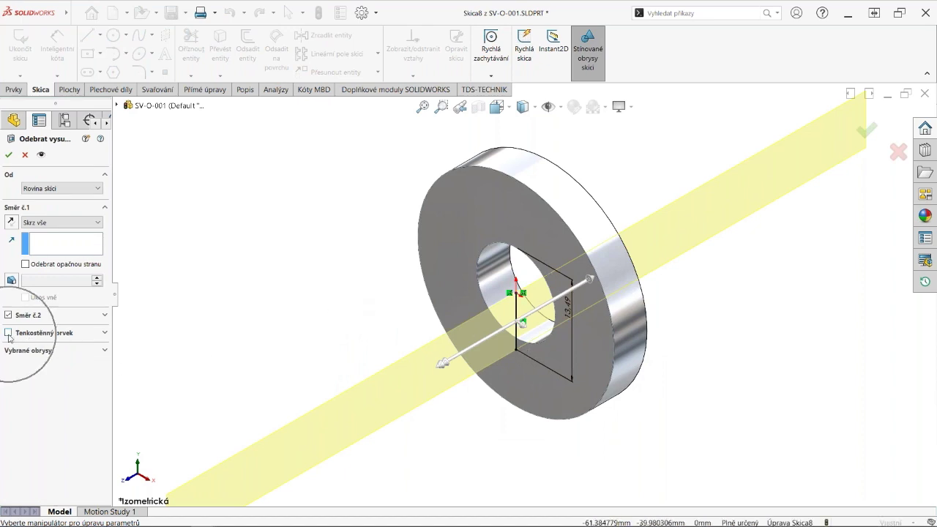
left_click(8, 334)
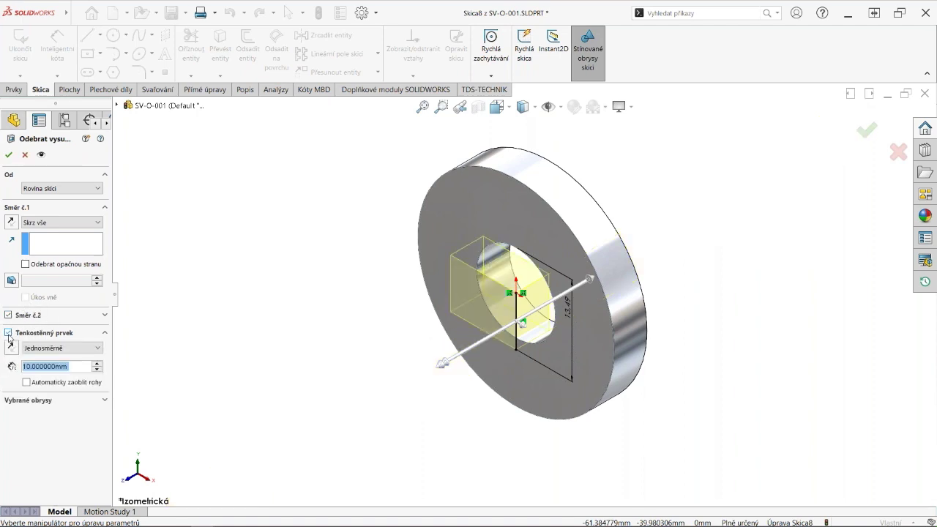
left_click(59, 353)
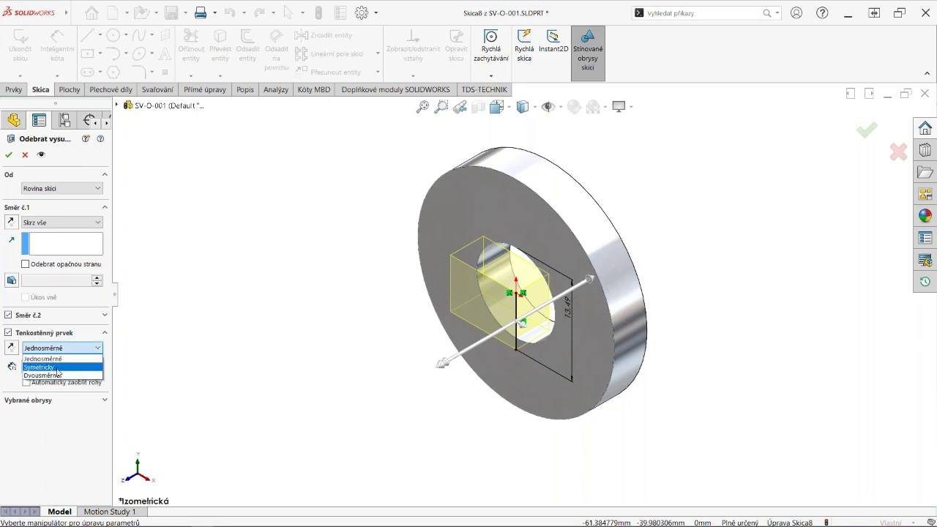
left_click(44, 367)
double_click(83, 364)
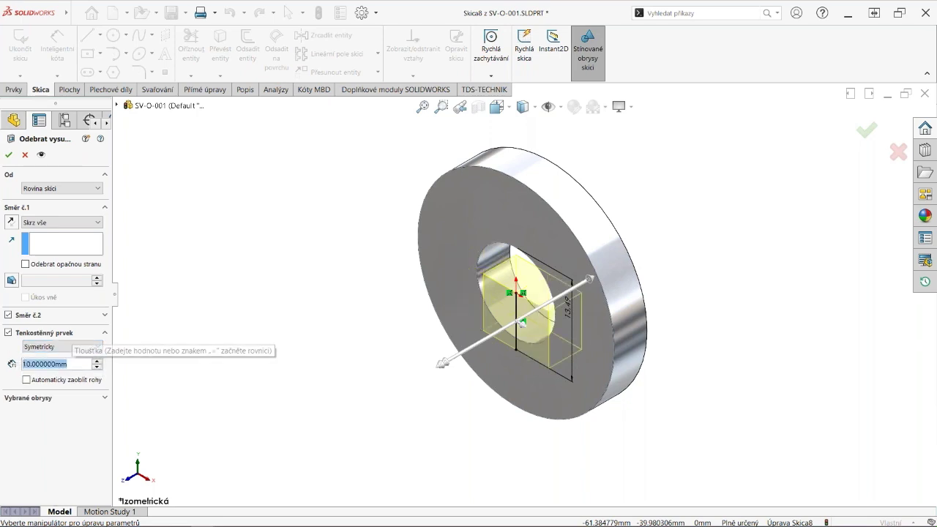
type("2")
key("Return")
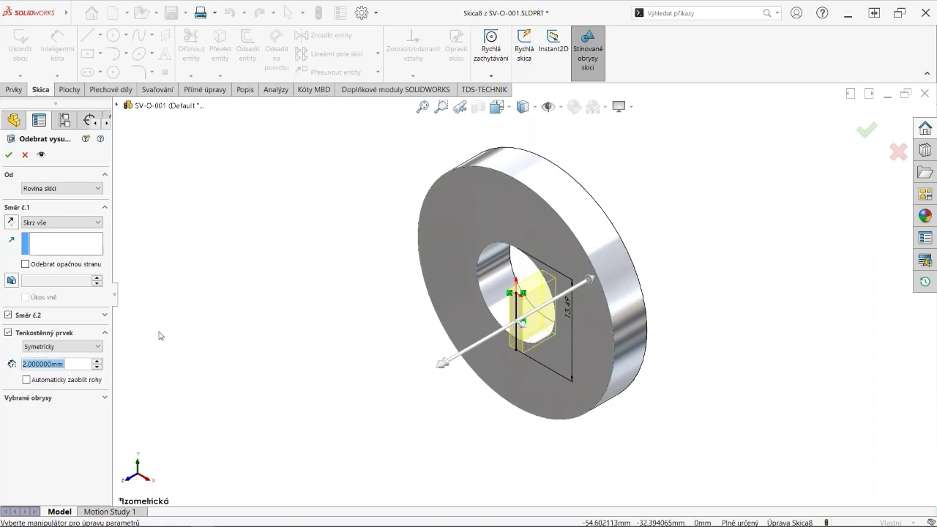
left_click(8, 156)
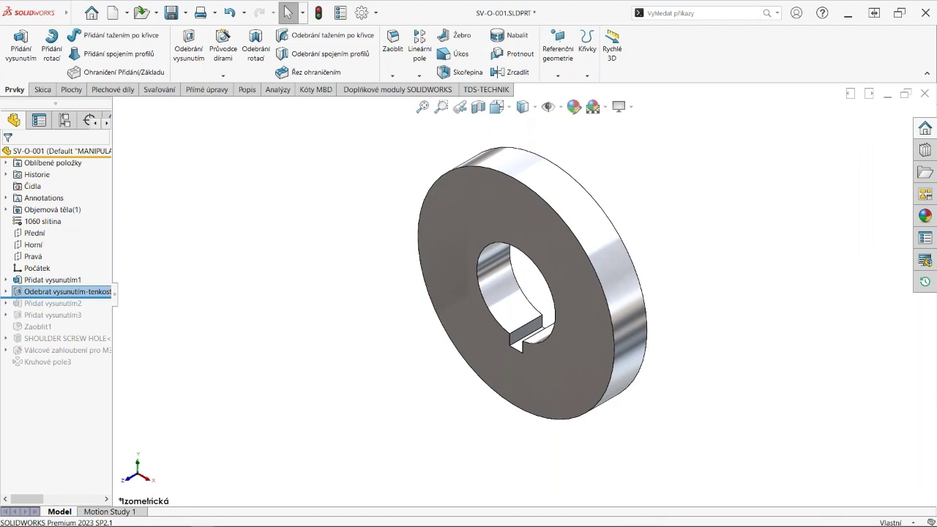
left_click(287, 318)
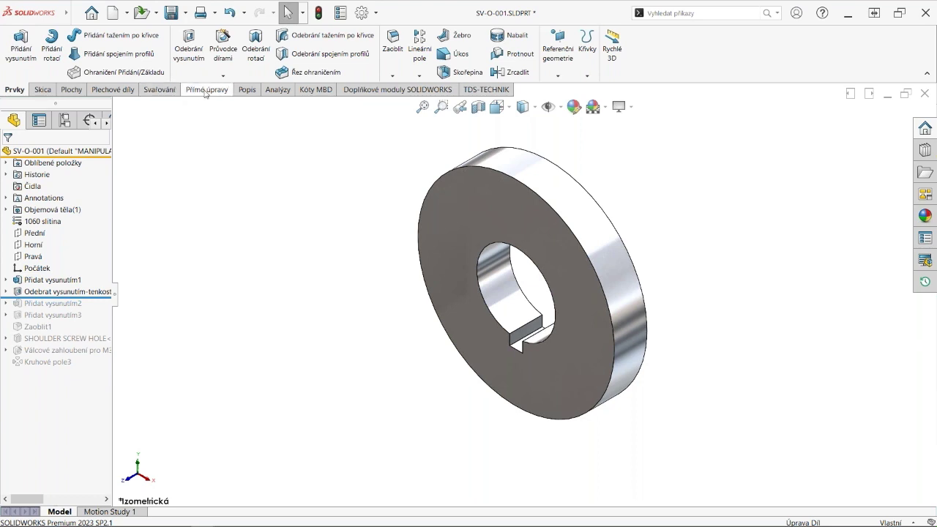
right_click(205, 93)
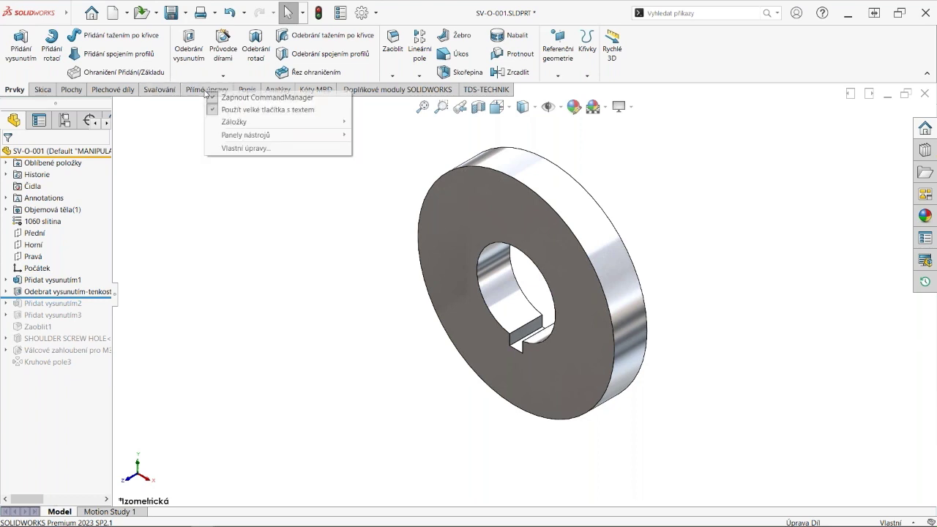
left_click(275, 150)
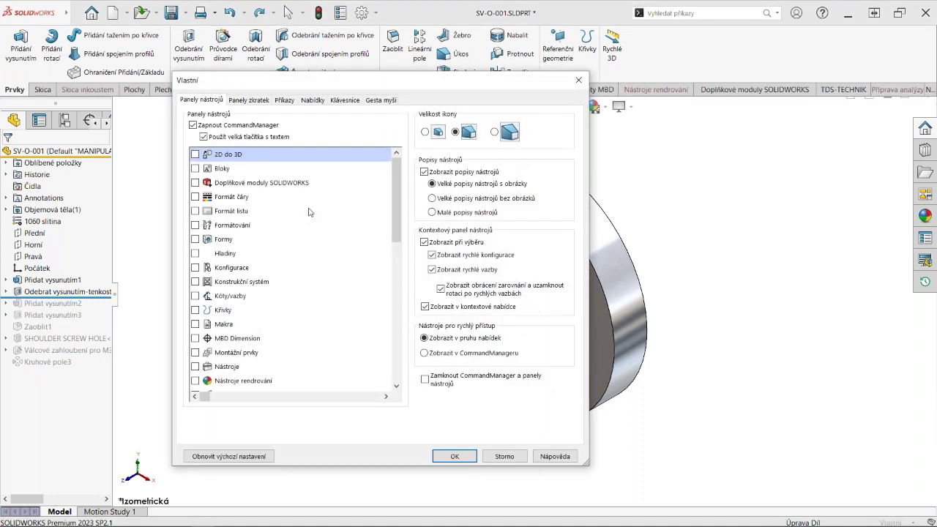
left_click(256, 101)
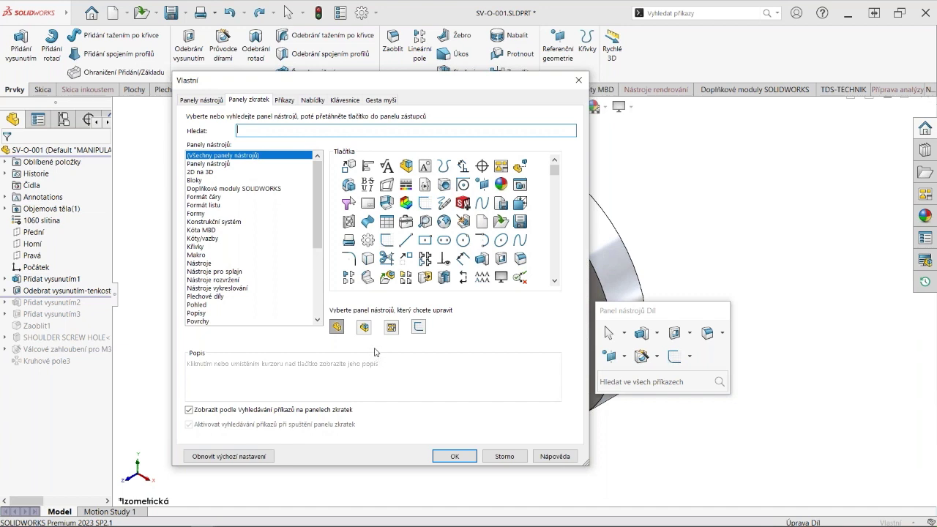
left_click(380, 101)
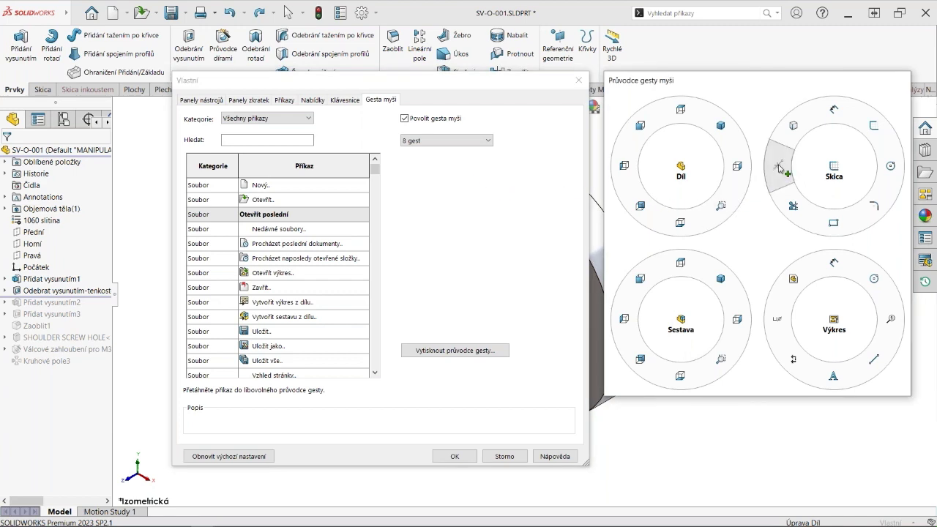
left_click(578, 79)
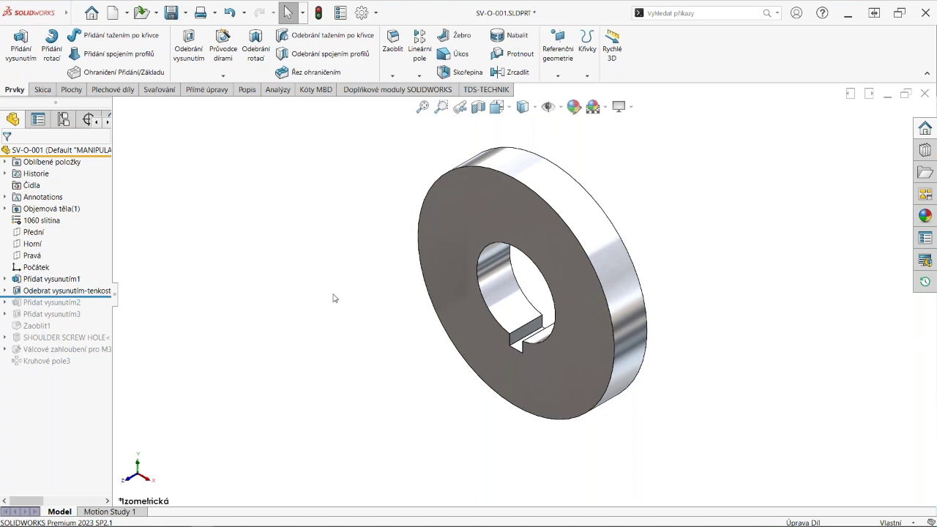
Roll the part forward to all features and turn on display of feature references.
left_click(100, 297)
left_click_drag(100, 296, 89, 372)
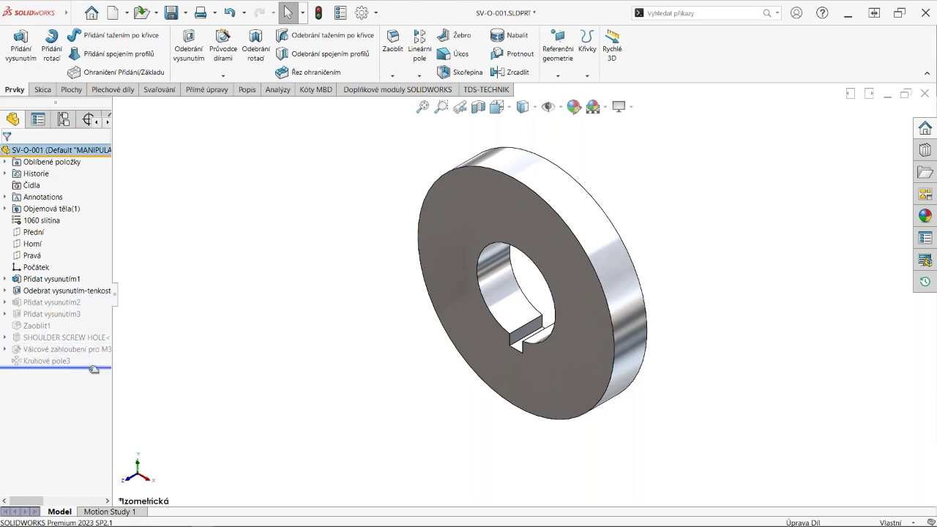
left_click(79, 292)
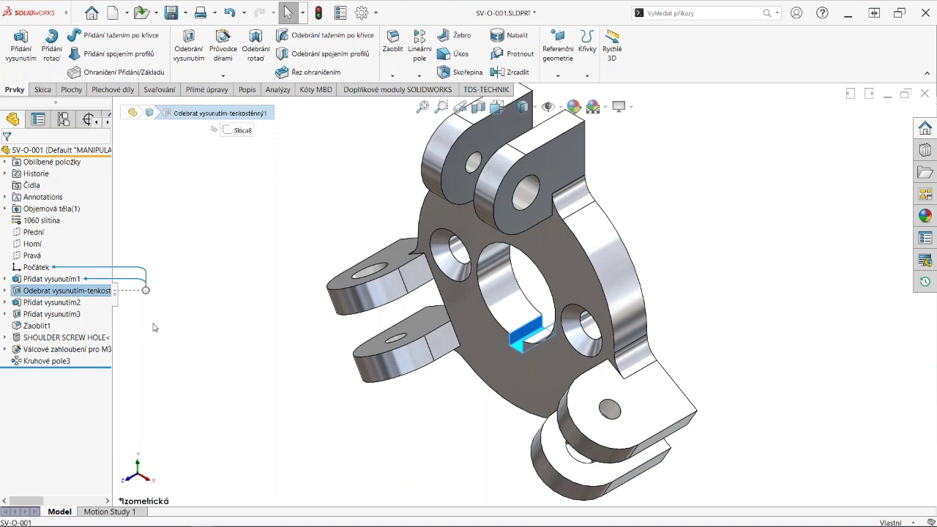
left_click(70, 304)
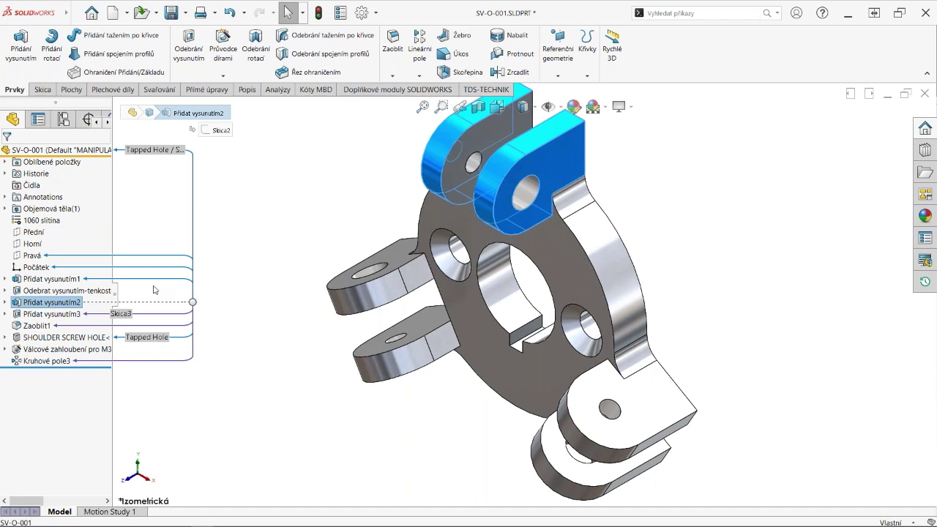
right_click(65, 151)
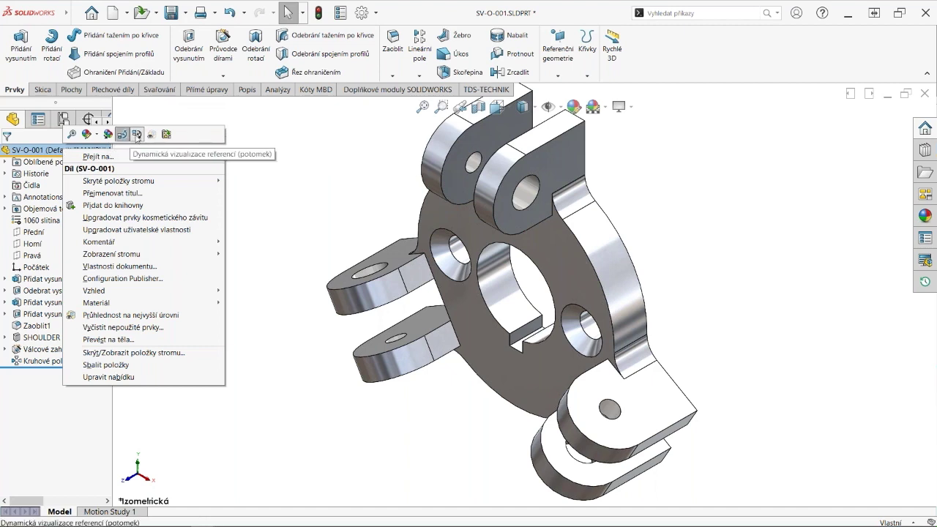
left_click(136, 135)
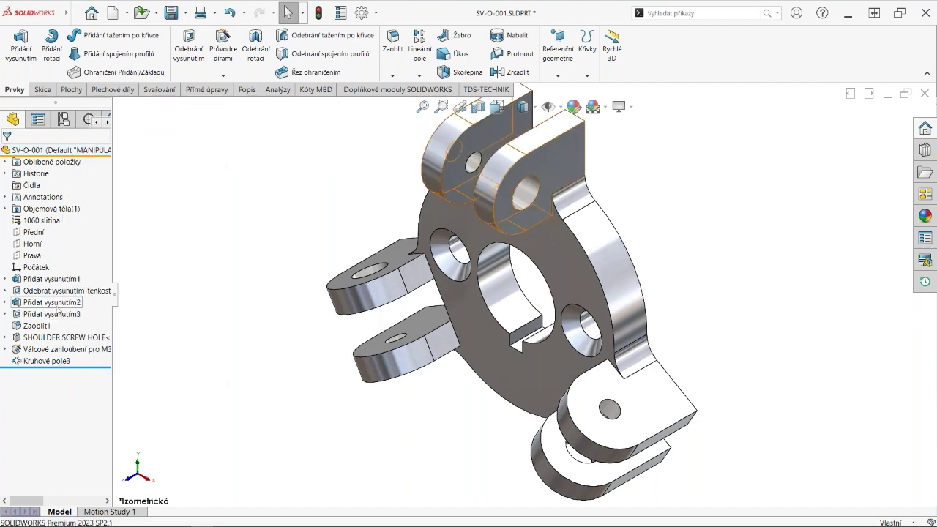
left_click(57, 303)
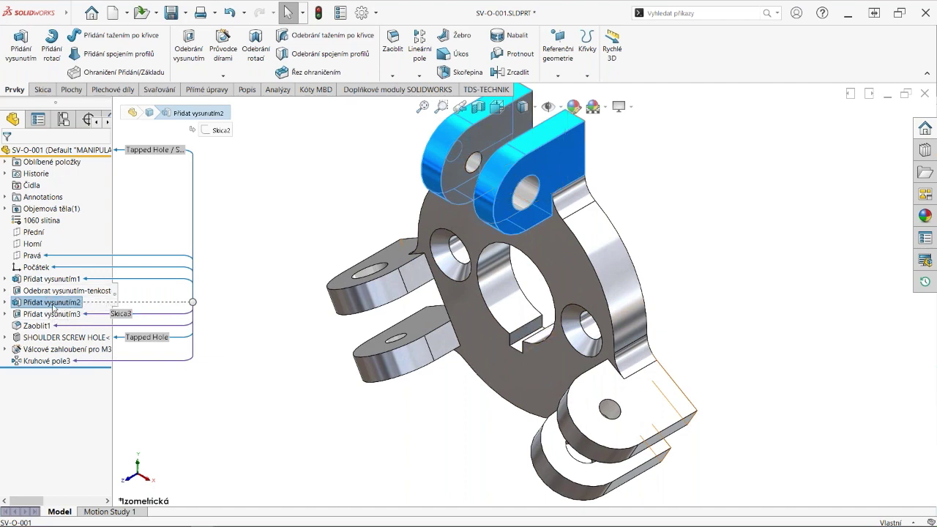
Drag Přidat vysunutím2 above Odebrat vysunutím-tenkostěnný1 in the feature tree.
left_click_drag(53, 306, 53, 286)
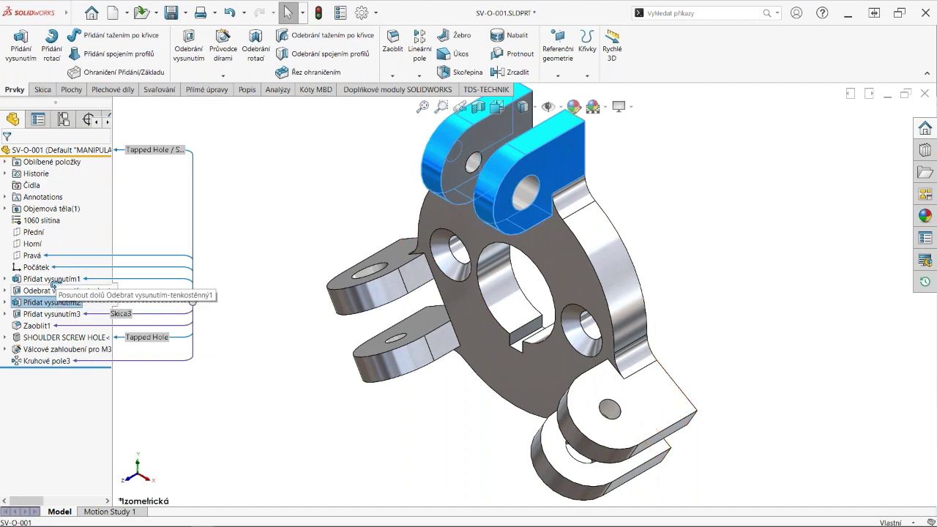
left_click_drag(53, 286, 53, 288)
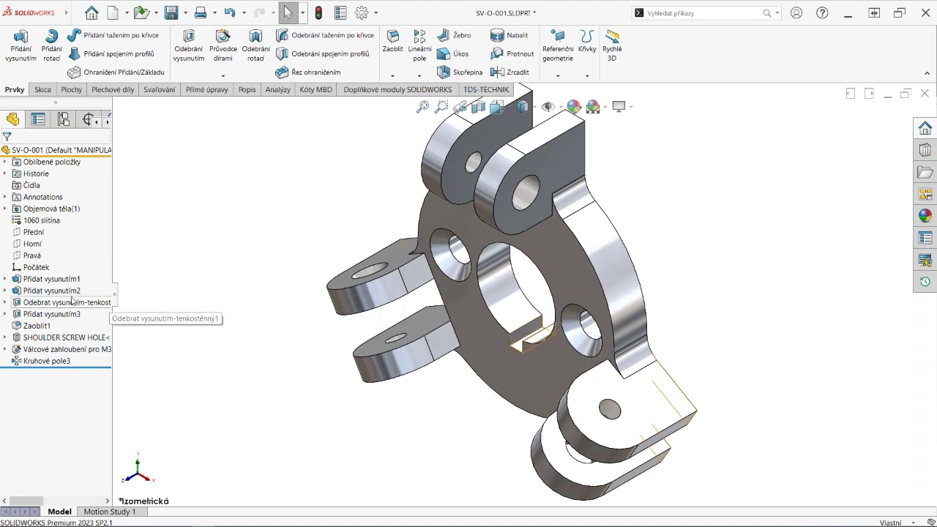
left_click(68, 290)
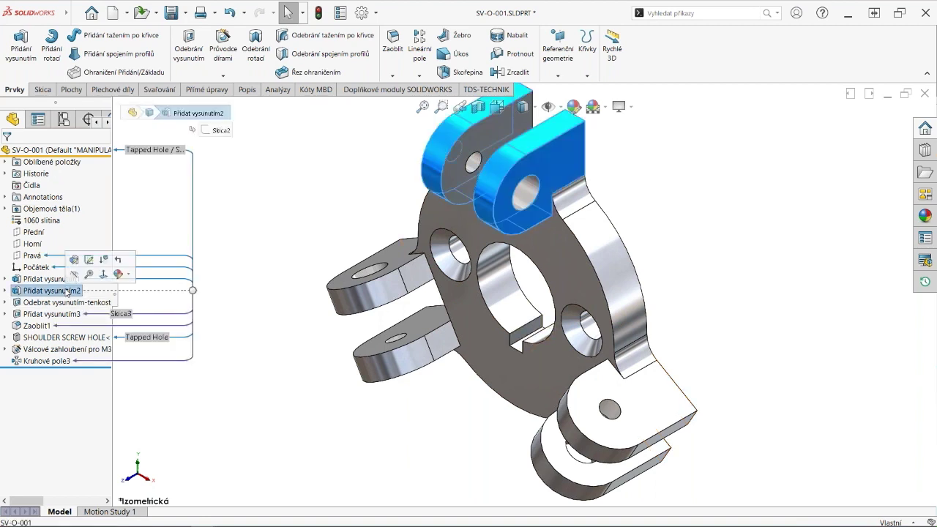
left_click(283, 265)
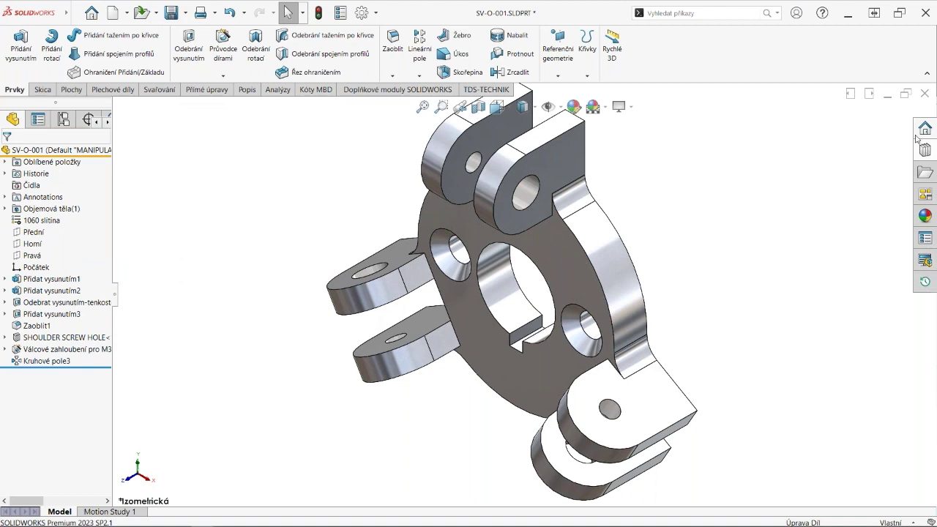
Discard changes to SV-O-001 and open SV-R-000 from 2 - Modely > Referenční geometrie.
left_click(925, 93)
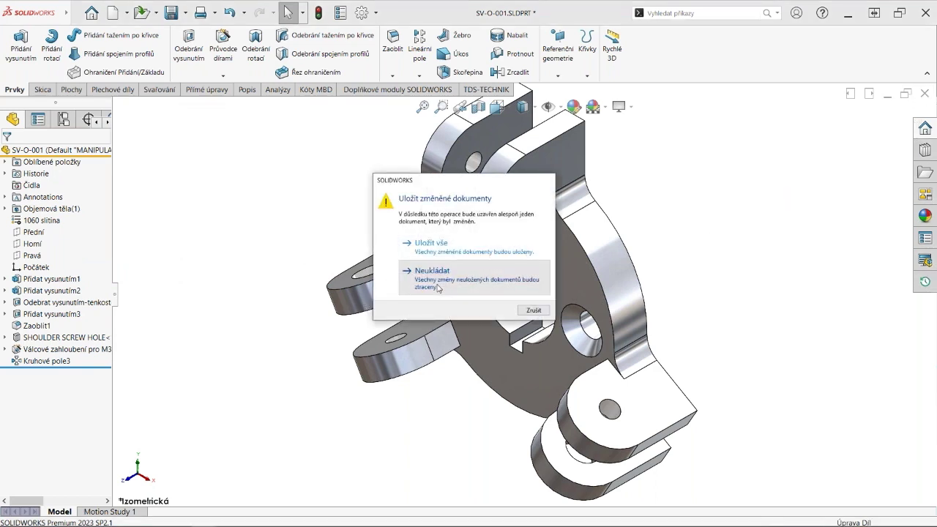
left_click(415, 272)
left_click(142, 13)
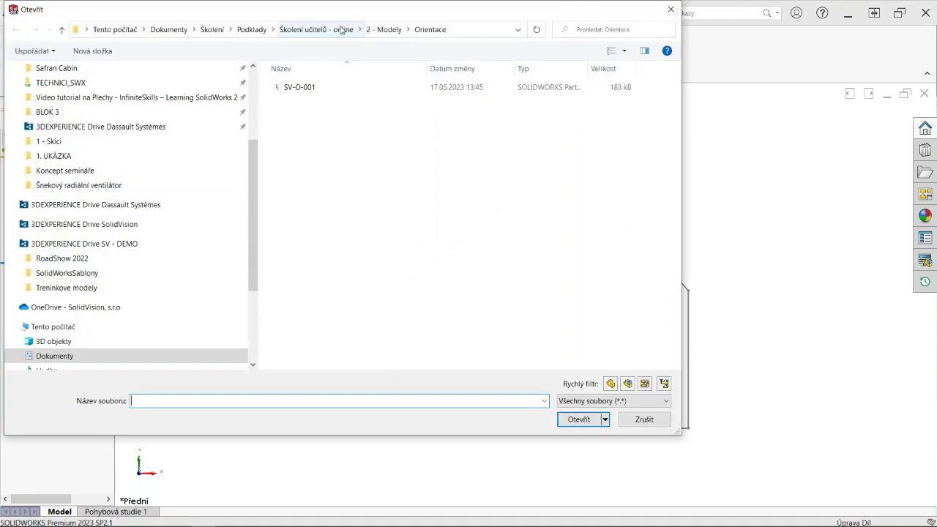
left_click(316, 29)
double_click(326, 101)
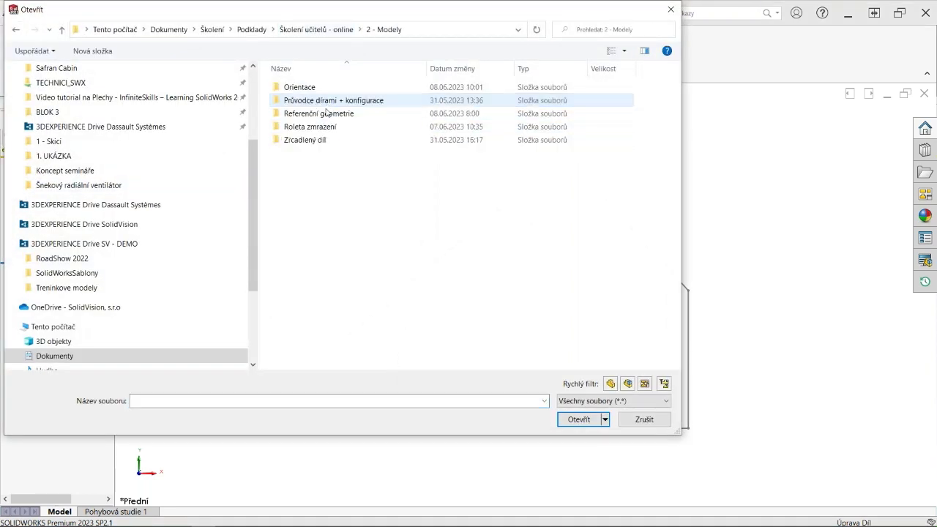
double_click(324, 112)
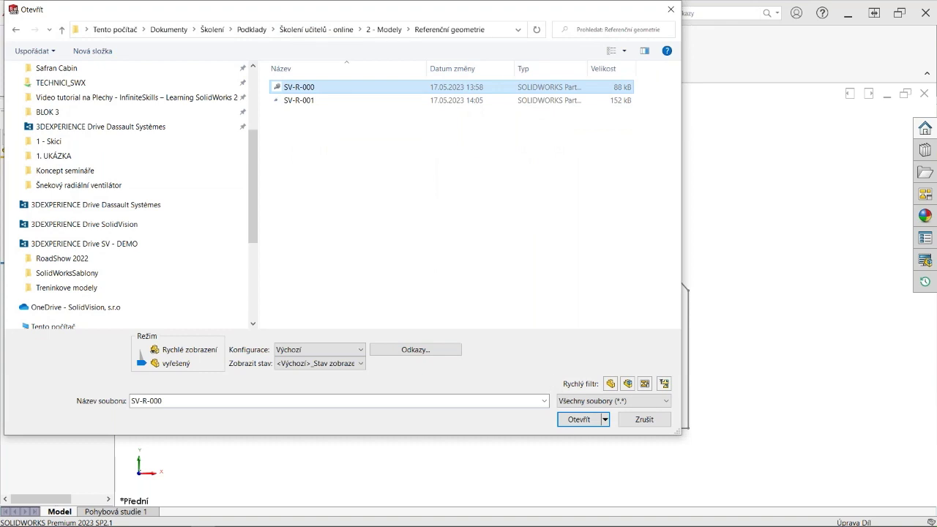
left_click(578, 418)
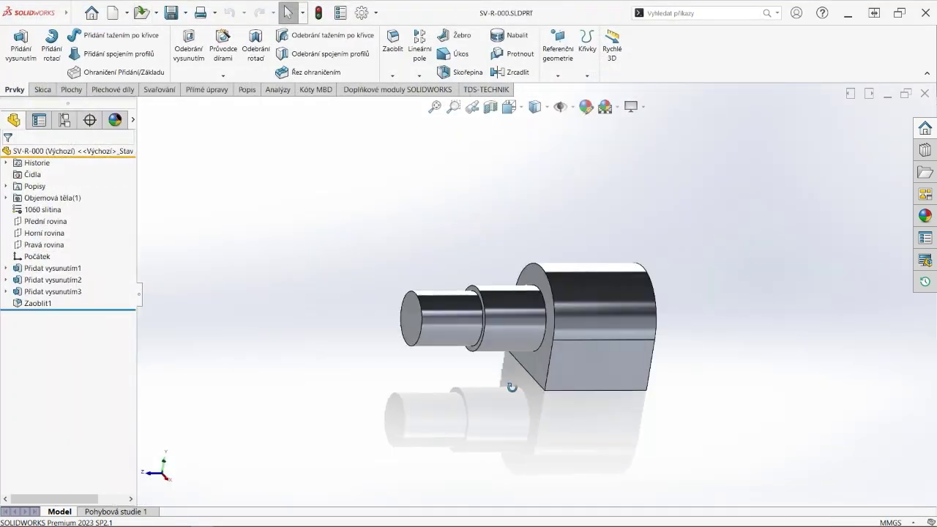
mouse_move(512, 387)
middle_mouse_down()
mouse_move(527, 410)
mouse_move(481, 412)
middle_mouse_up()
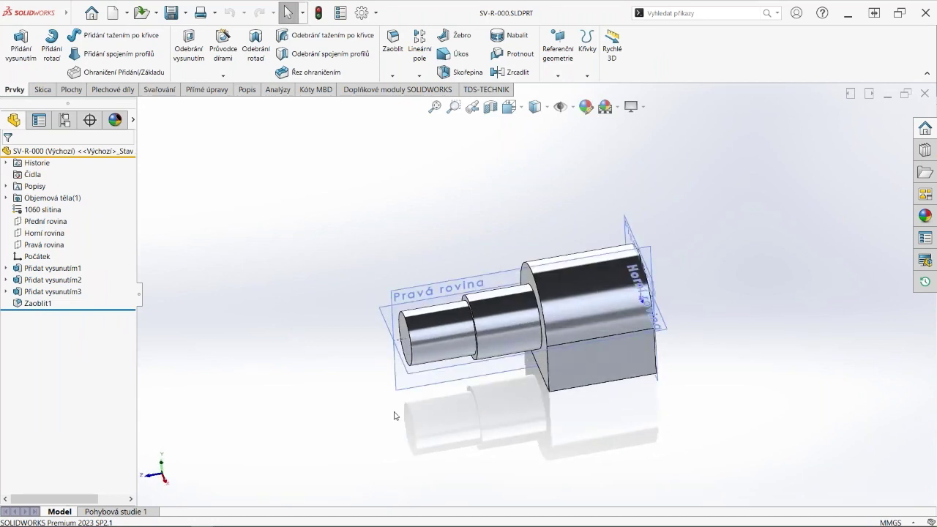
Create reference plane Rovina1 from the shaft's end face and the D-shaped face.
middle_click_drag(394, 415, 410, 409)
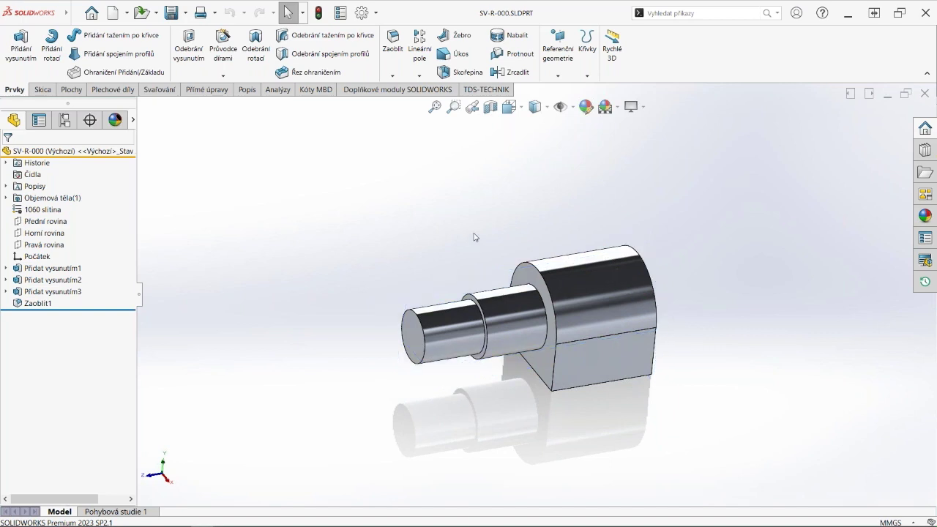
left_click(558, 76)
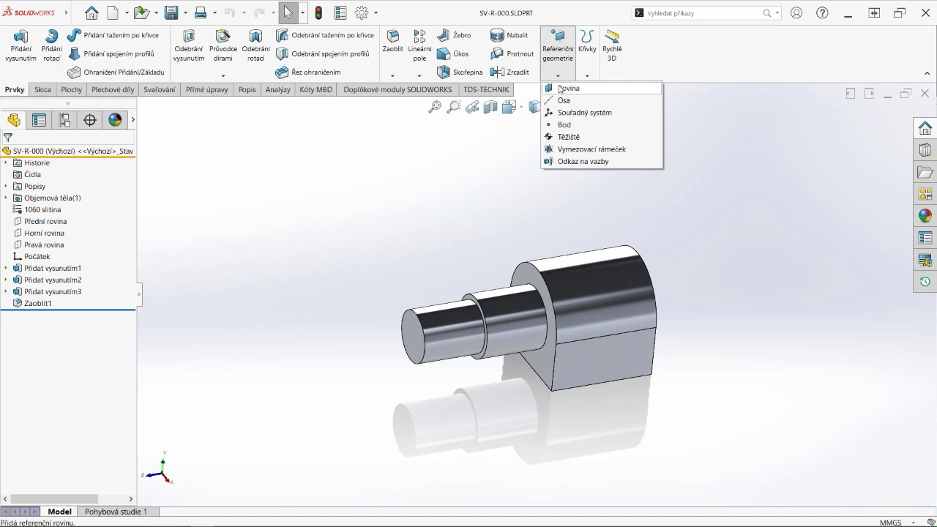
left_click(561, 88)
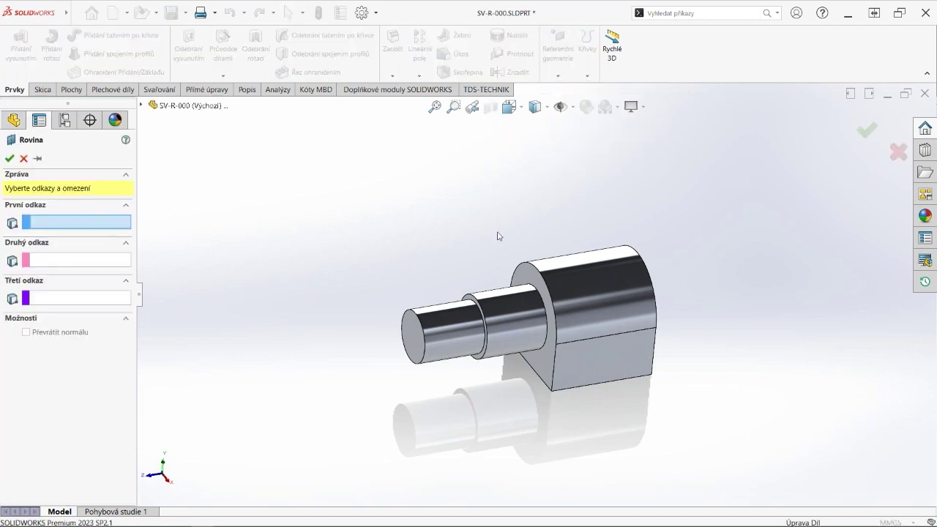
left_click(415, 333)
middle_click_drag(701, 379, 619, 309)
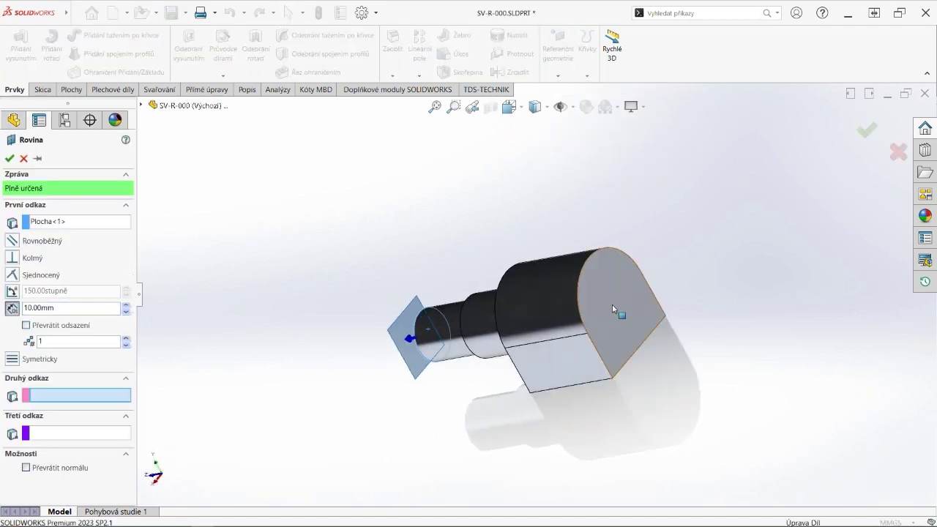
left_click(622, 307)
middle_click_drag(720, 384, 432, 261)
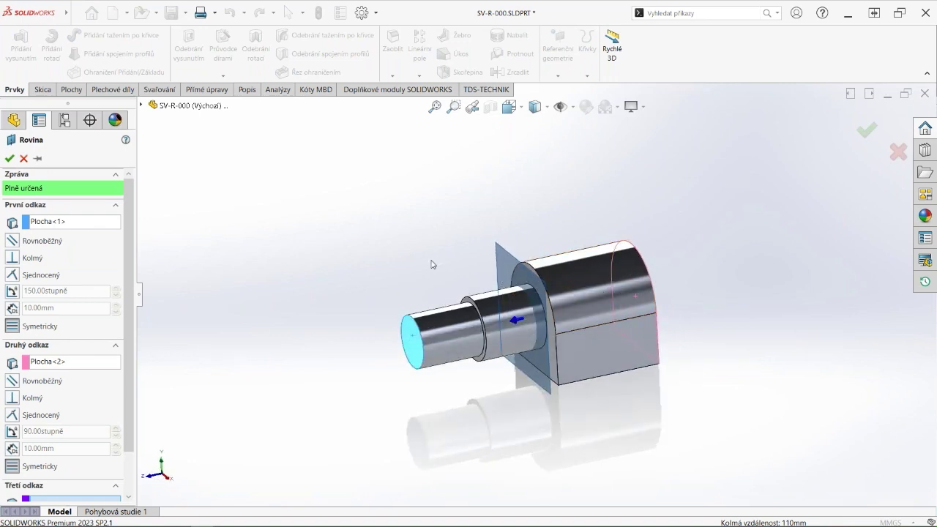
left_click(9, 158)
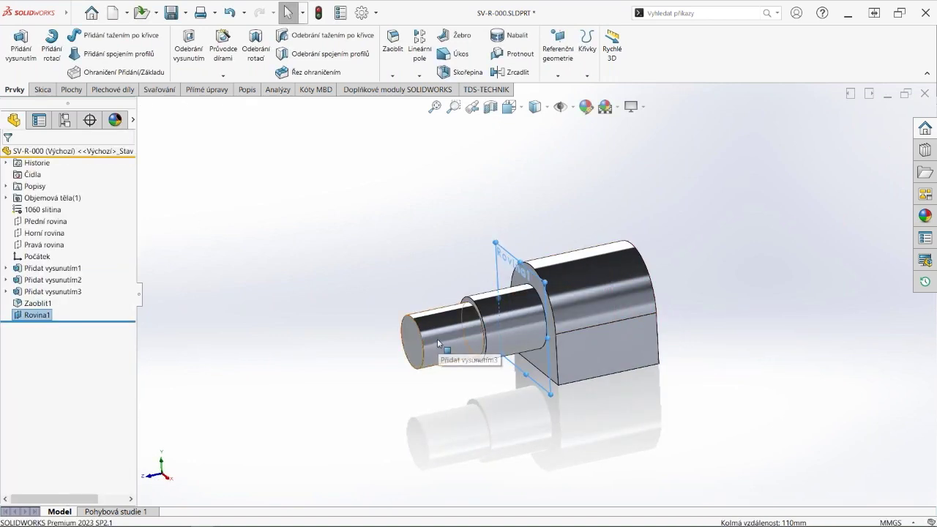
Orbit the shaft to inspect Rovina1 and the D-shaped end face.
mouse_move(631, 317)
middle_mouse_down()
mouse_move(680, 383)
mouse_move(690, 425)
mouse_move(527, 279)
middle_mouse_up()
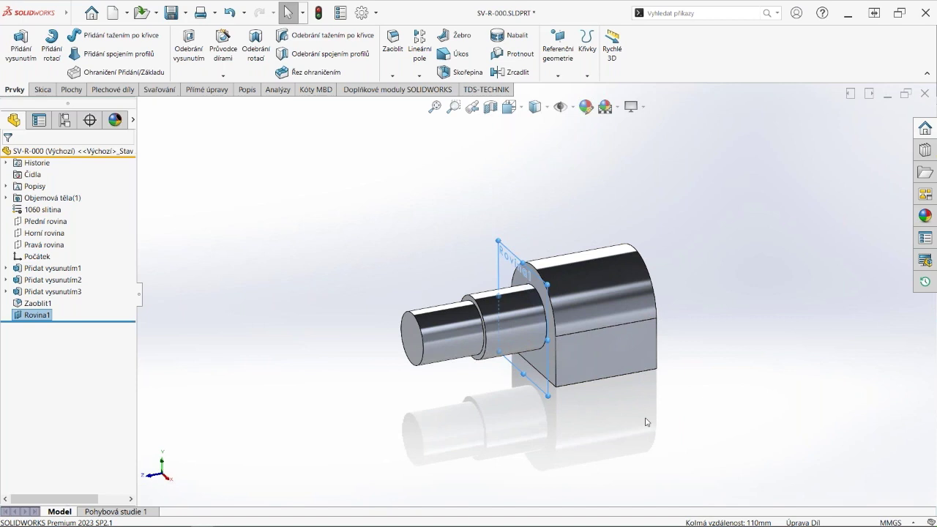
left_click(692, 411)
middle_click_drag(681, 395, 630, 395)
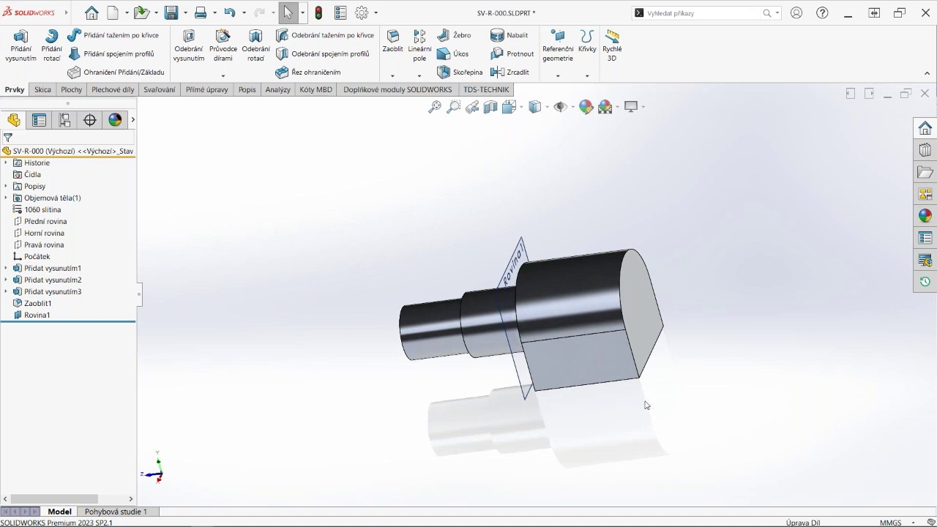
mouse_move(604, 355)
middle_mouse_down()
mouse_move(602, 439)
mouse_move(651, 436)
middle_mouse_up()
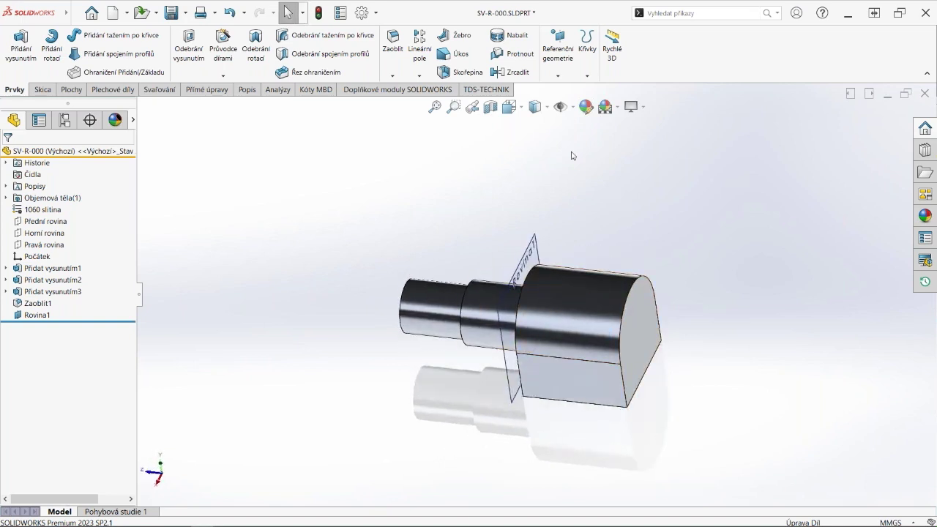
left_click(558, 76)
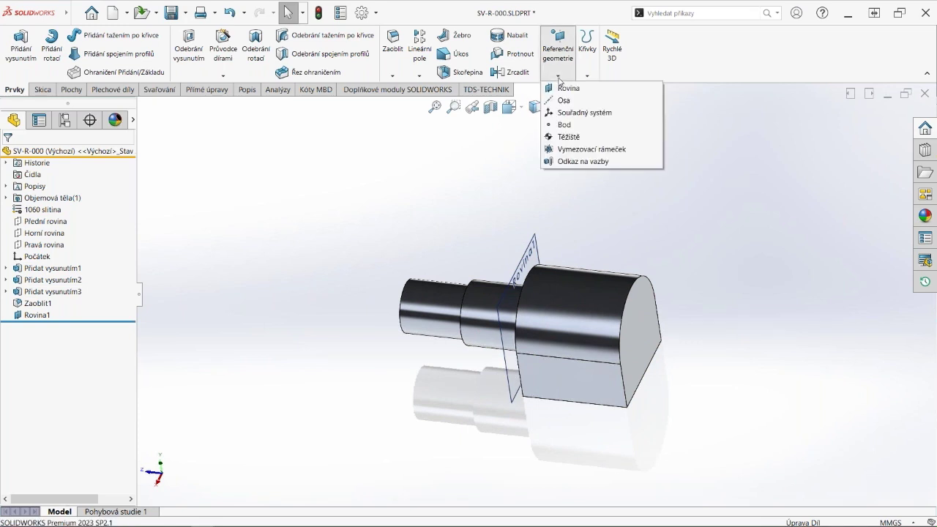
Create reference axis Osa1 through two vertices on opposite sides of the D-shaped end face.
left_click(566, 100)
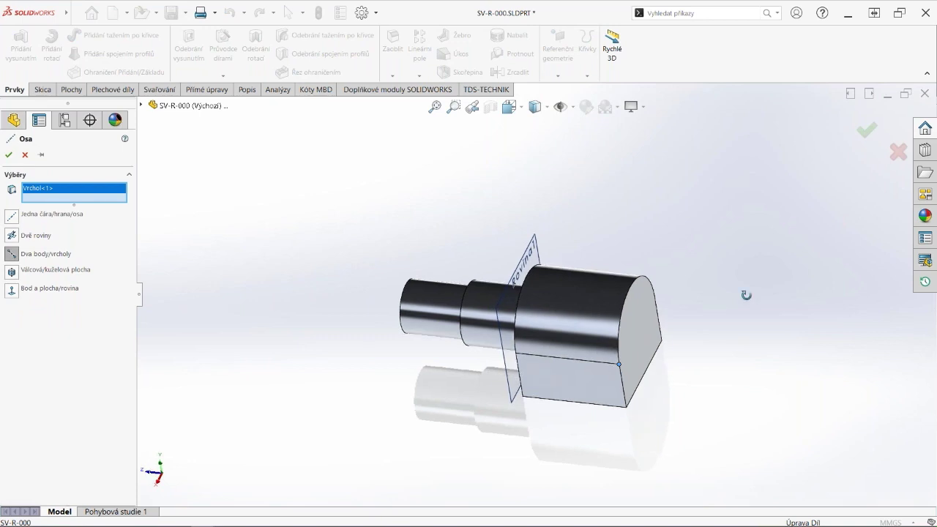
middle_click_drag(747, 295, 698, 313)
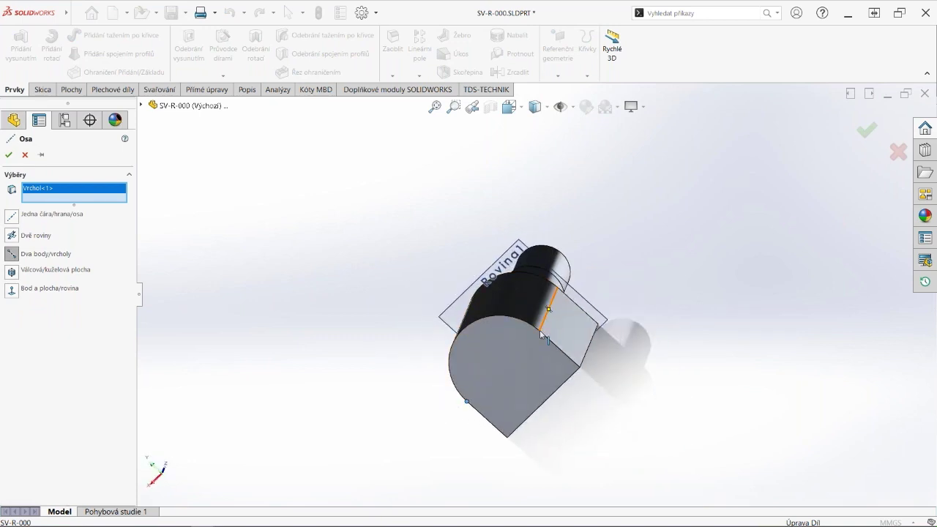
left_click(540, 333)
left_click(540, 333)
left_click(540, 333)
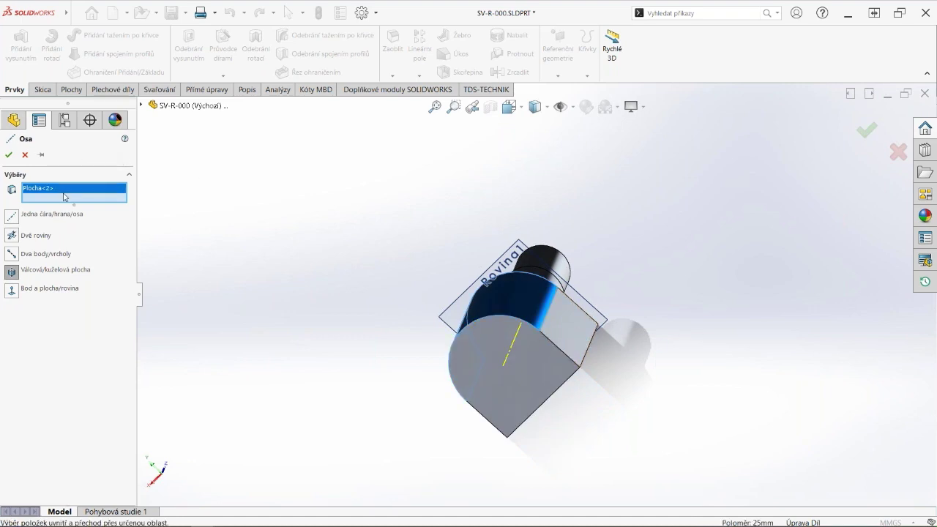
key("Delete")
left_click(540, 332)
mouse_move(526, 354)
middle_mouse_down()
mouse_move(549, 386)
mouse_move(758, 383)
middle_mouse_up()
left_click(525, 377)
key("Return")
Create plane Rovina2 through Osa1 at 150° to the D-shaped end face, with Flip offset checked.
left_click(561, 78)
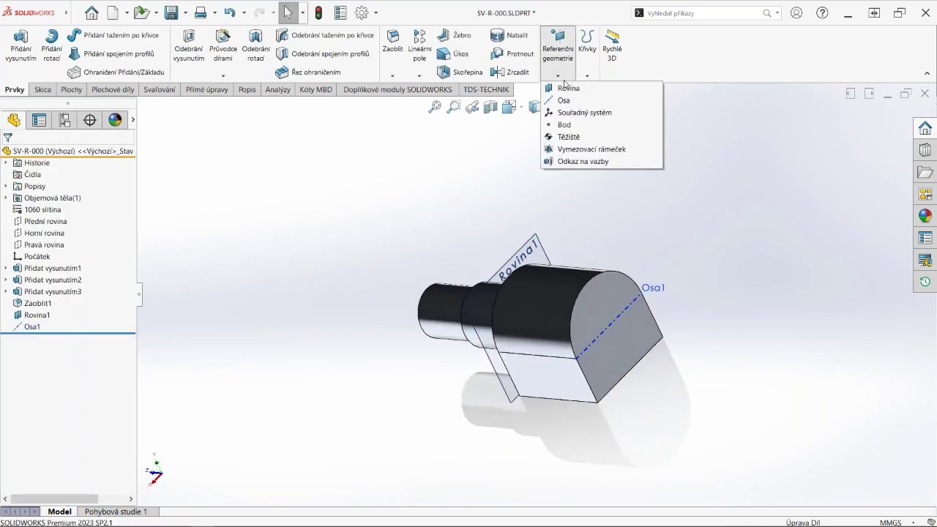
left_click(569, 89)
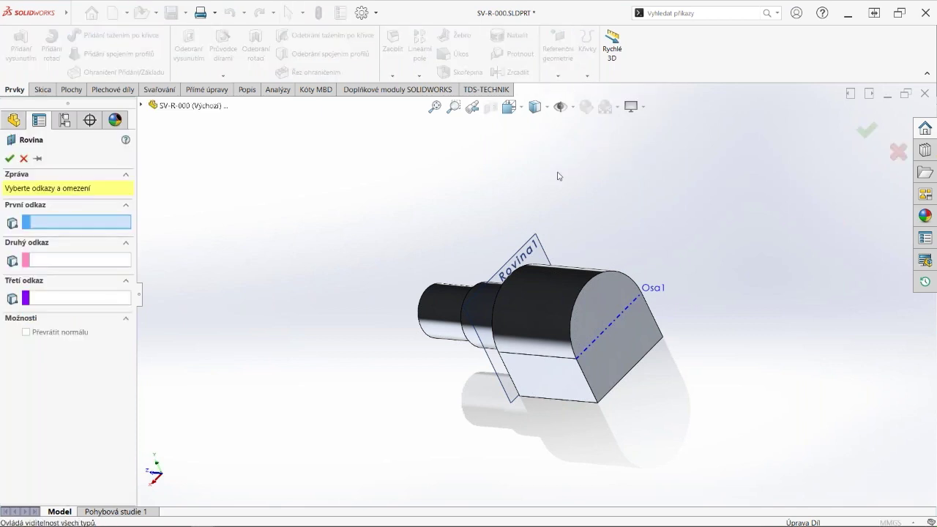
left_click(588, 296)
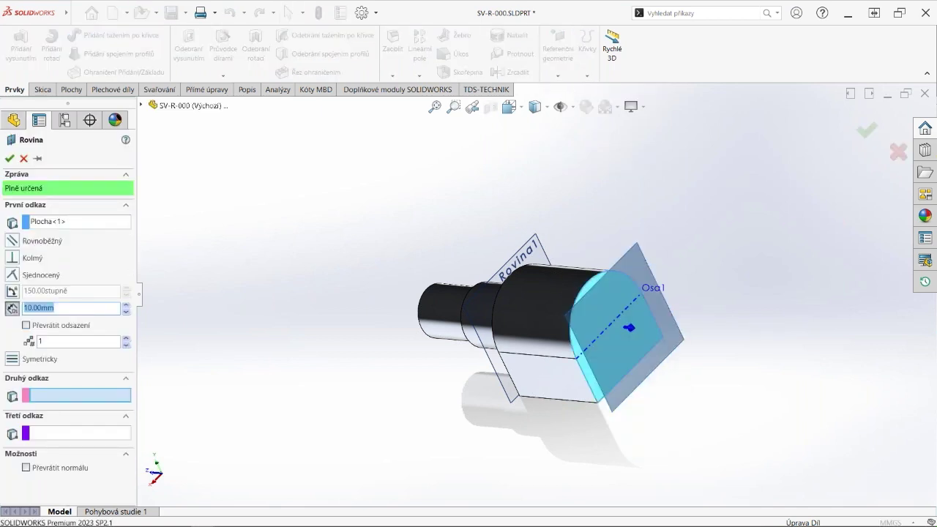
left_click(608, 330)
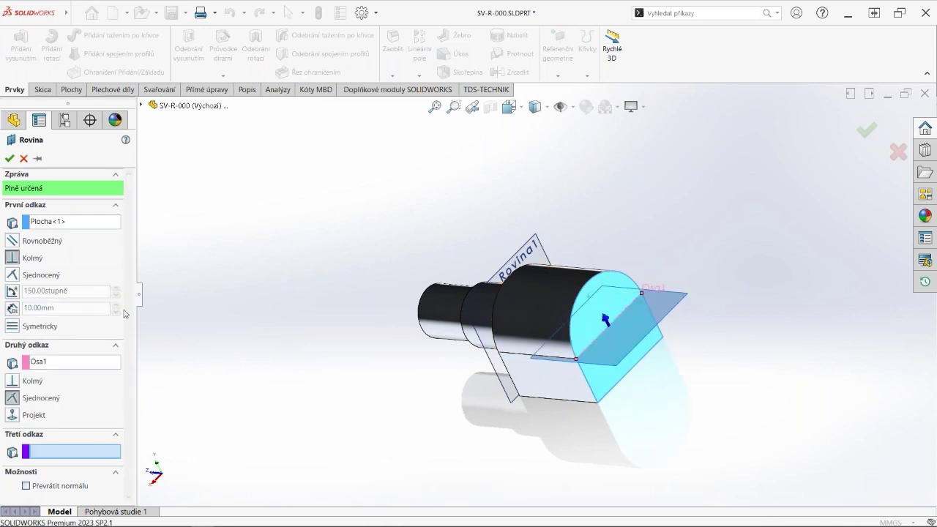
left_click(13, 292)
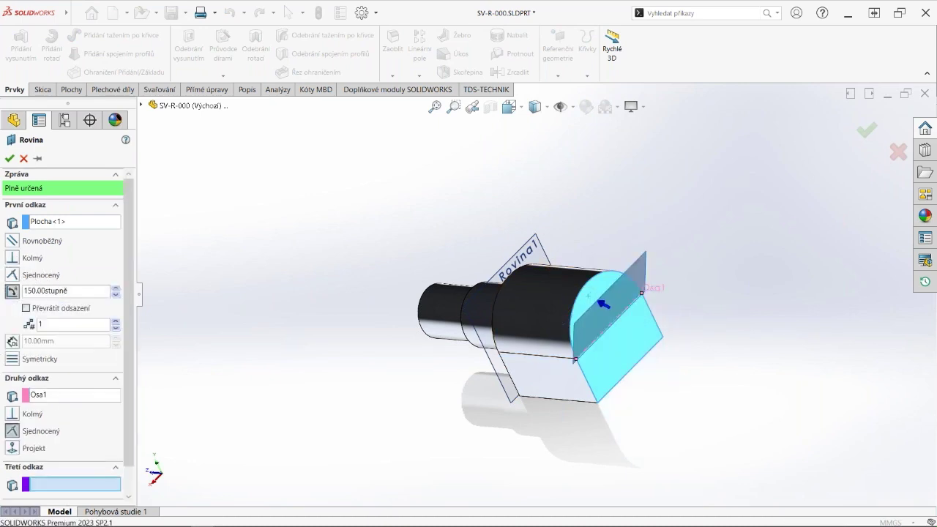
left_click(26, 309)
mouse_move(621, 409)
middle_mouse_down()
mouse_move(595, 397)
mouse_move(672, 330)
mouse_move(571, 322)
middle_mouse_up()
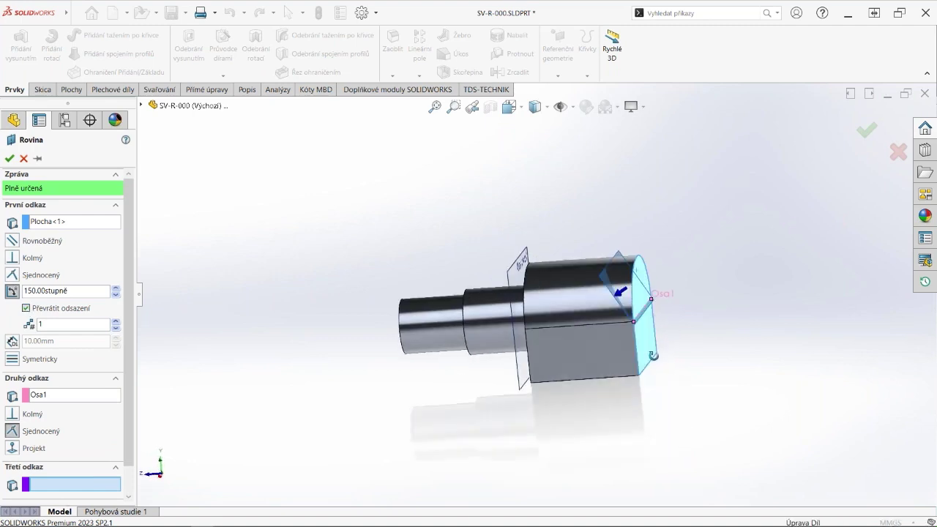
left_click(9, 159)
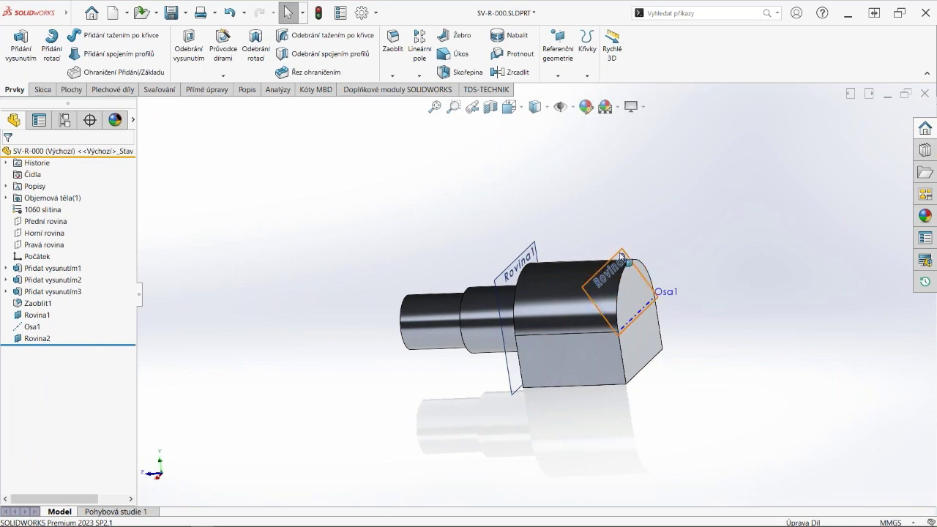
Cut the shaft with plane Rovina2, creating the Odebrat plochou/rovinou1 feature.
left_click(643, 277)
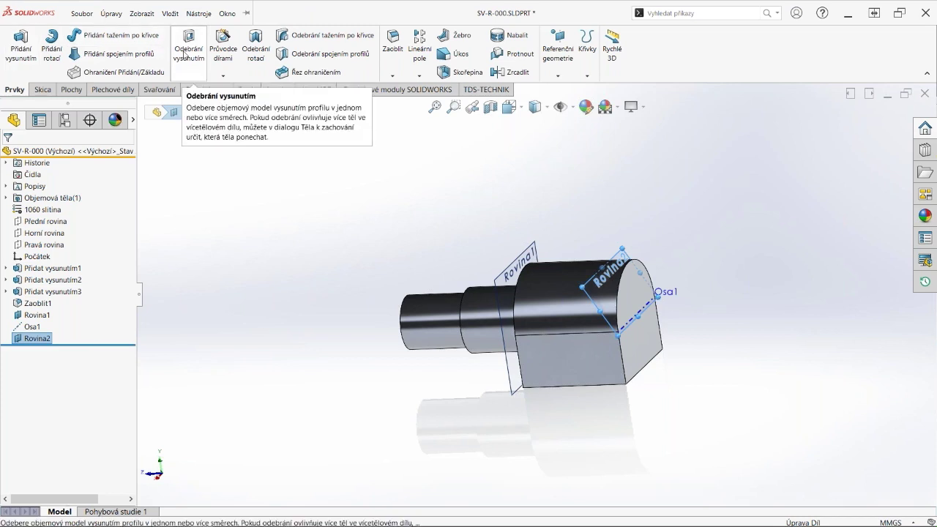
left_click(170, 13)
mouse_move(191, 46)
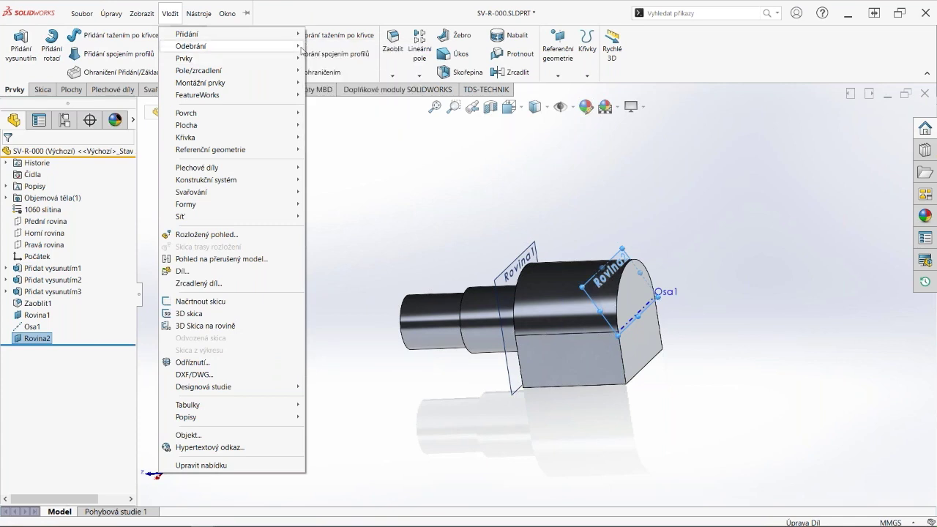
mouse_move(219, 47)
left_click(366, 119)
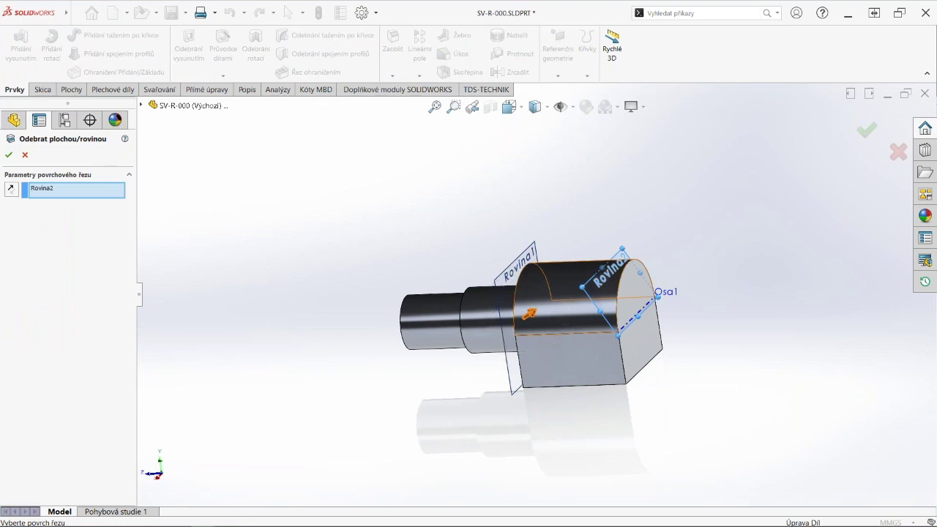
mouse_move(550, 434)
middle_mouse_down()
mouse_move(578, 408)
mouse_move(563, 399)
middle_mouse_up()
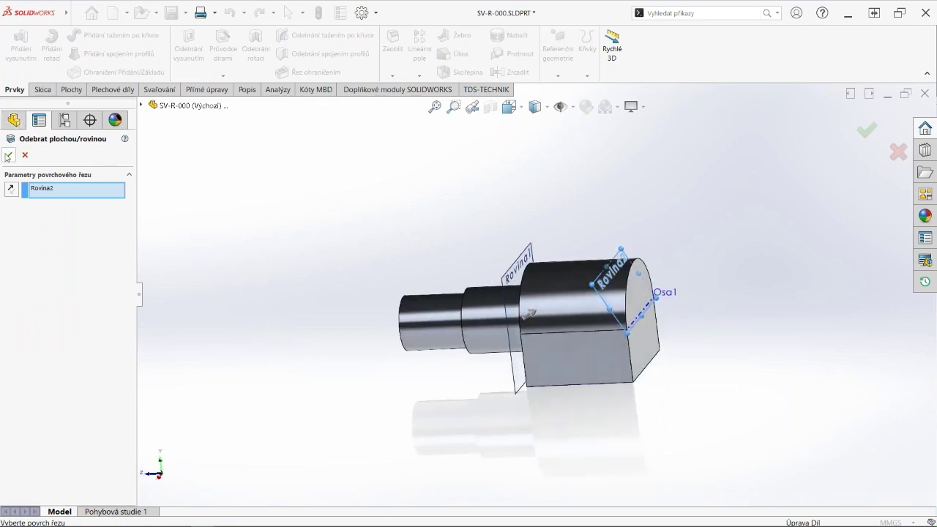
left_click(8, 156)
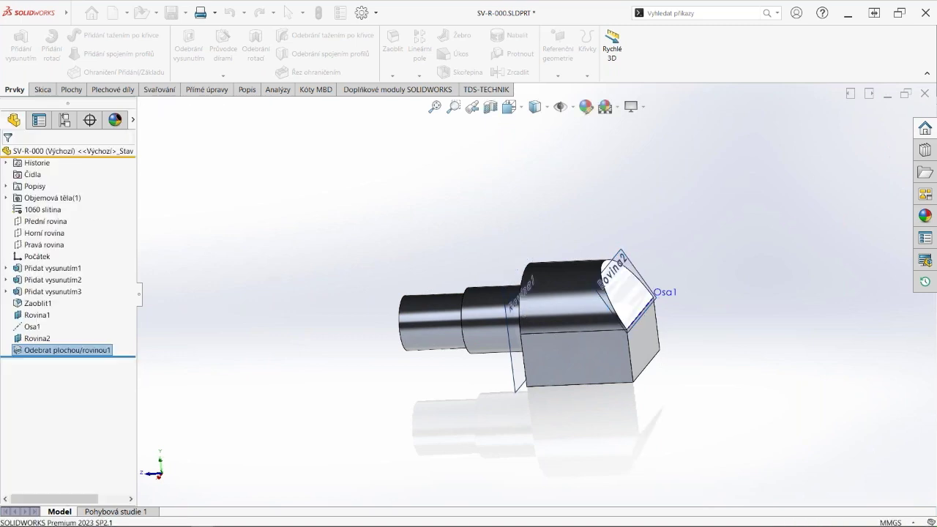
Inspect the trimmed corner and cylinder ends of SV-R-000, then close the part with Ctrl+W.
mouse_move(600, 412)
middle_mouse_down()
mouse_move(599, 379)
mouse_move(602, 408)
mouse_move(680, 406)
middle_mouse_up()
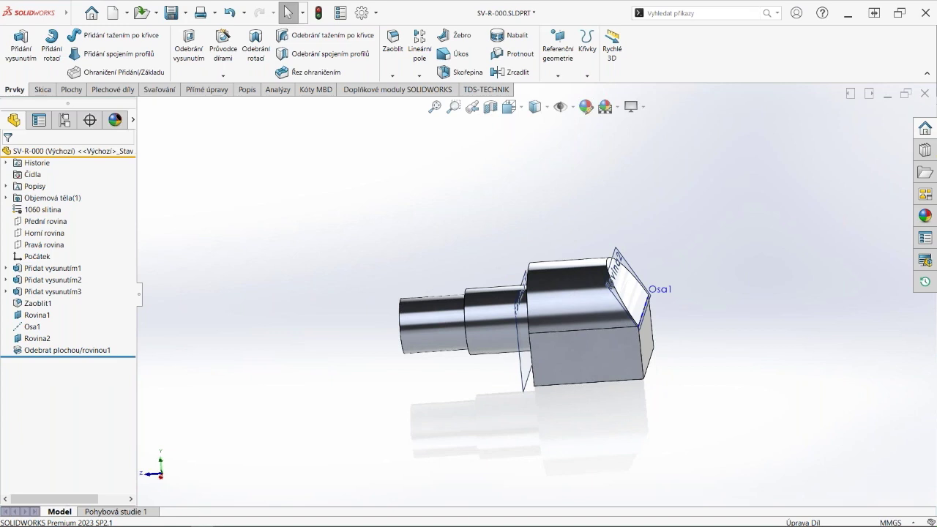
middle_click_drag(623, 423, 669, 444)
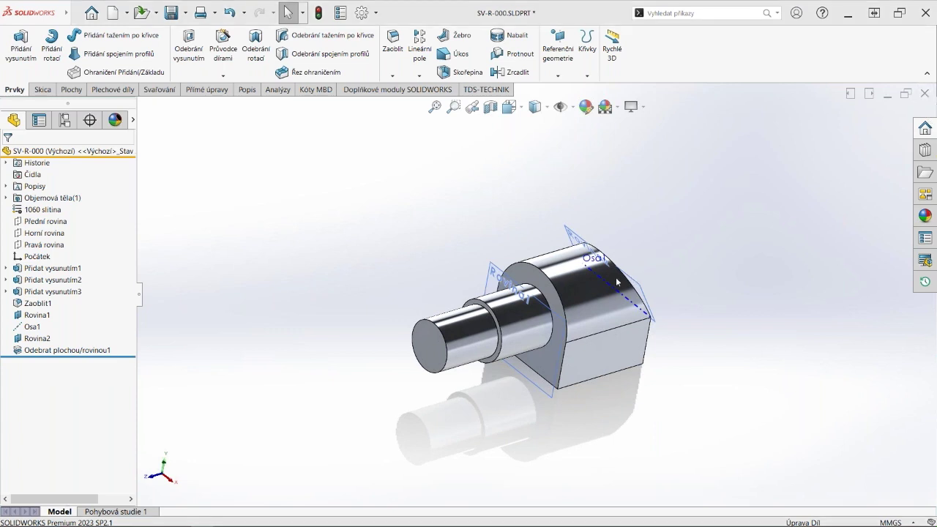
key("ctrl+w")
Answer the save prompt, then open assembly A-001-001 from 3 - Sestavy > Základy sestavy > 1. UKÁZKA.
left_click(448, 277)
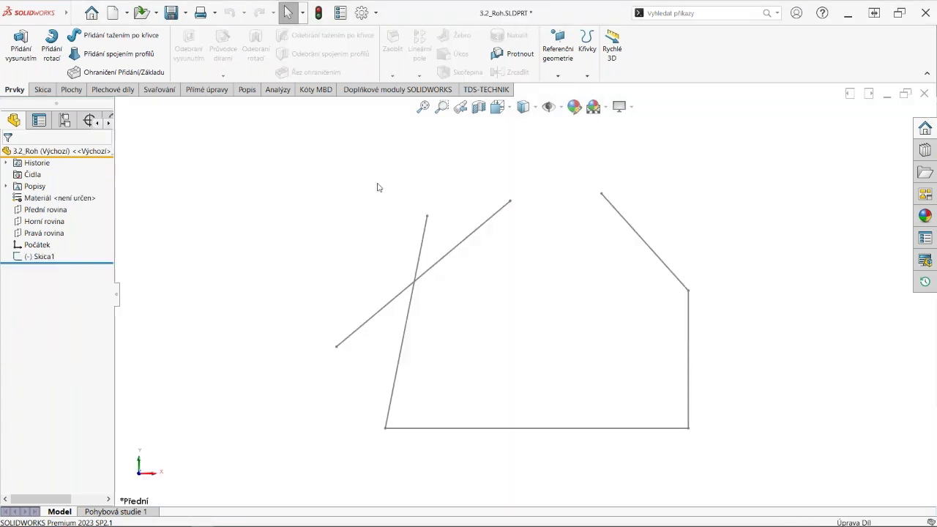
left_click(84, 10)
left_click(102, 29)
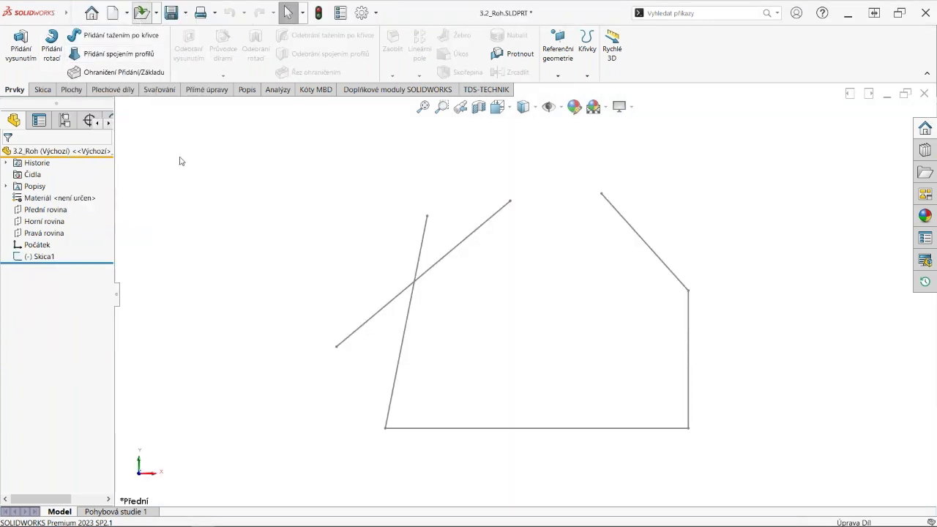
left_click(295, 29)
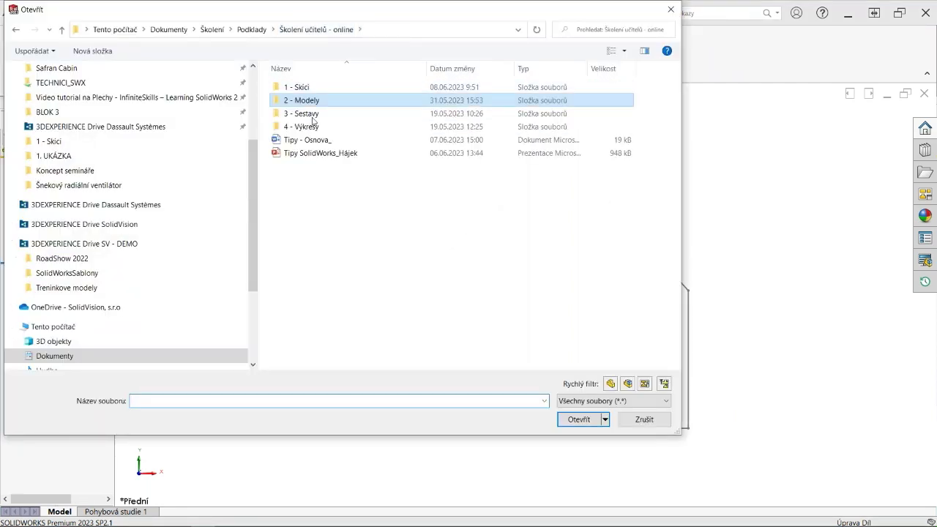
double_click(311, 114)
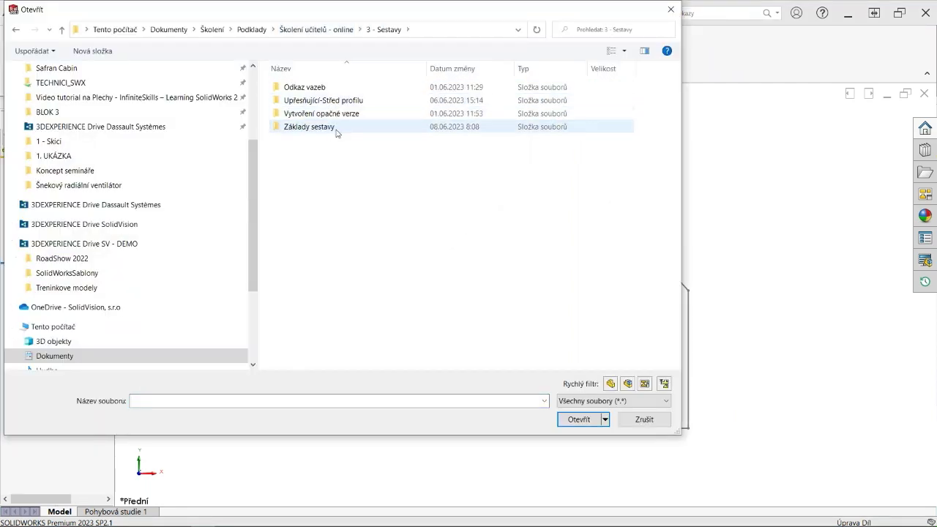
double_click(337, 129)
double_click(334, 88)
left_click(322, 87)
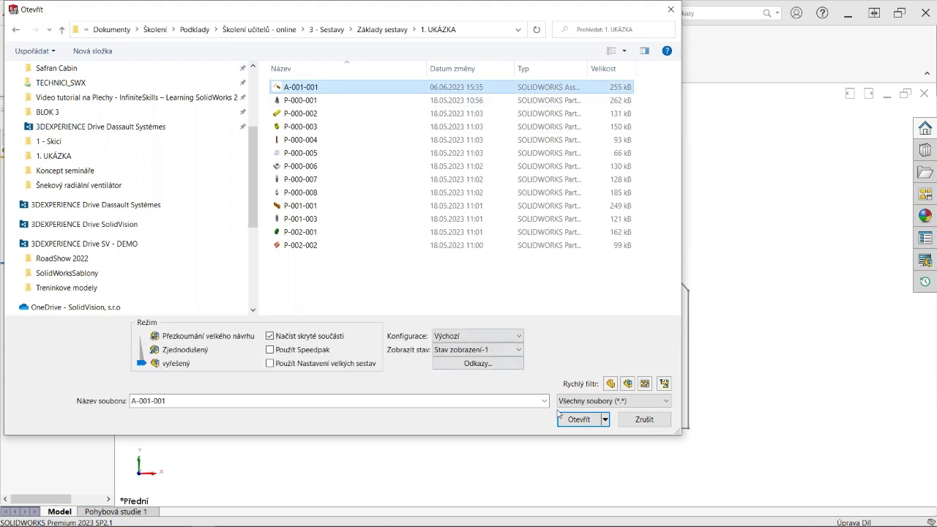
left_click(570, 421)
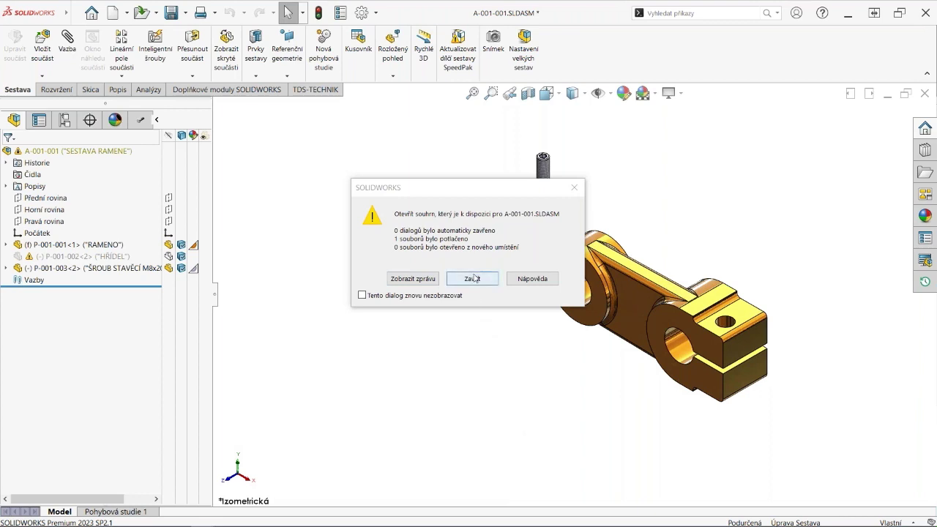
Close the open summary and unsuppress shaft P-001-002 (HŘÍDEL) in the FeatureManager tree.
left_click(472, 278)
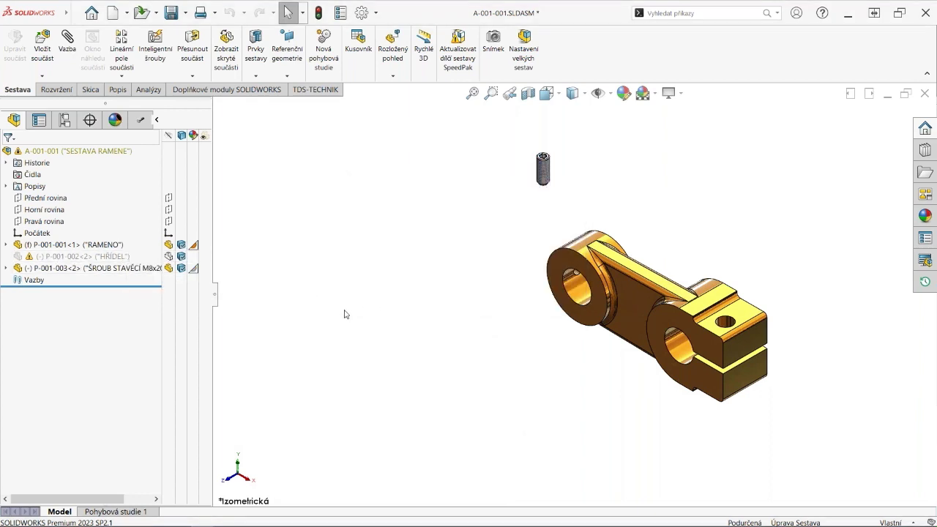
left_click(86, 256)
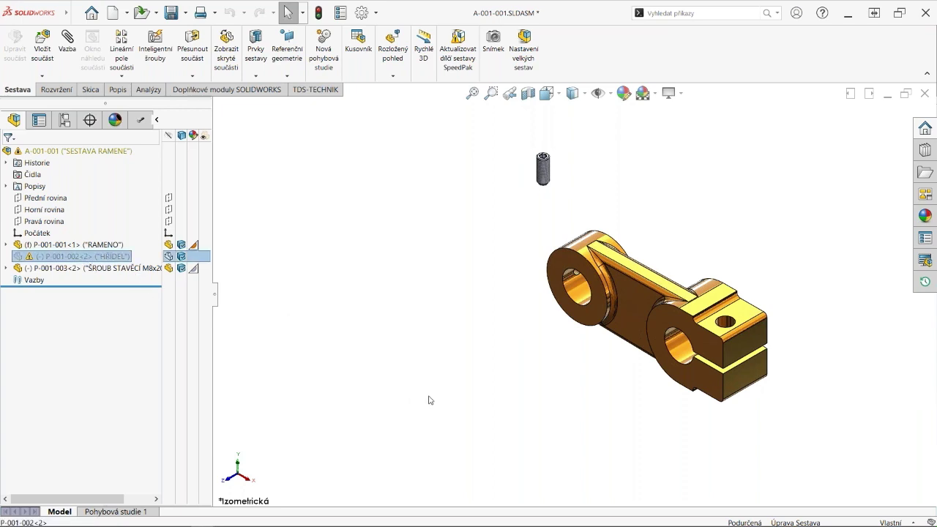
left_click(318, 323)
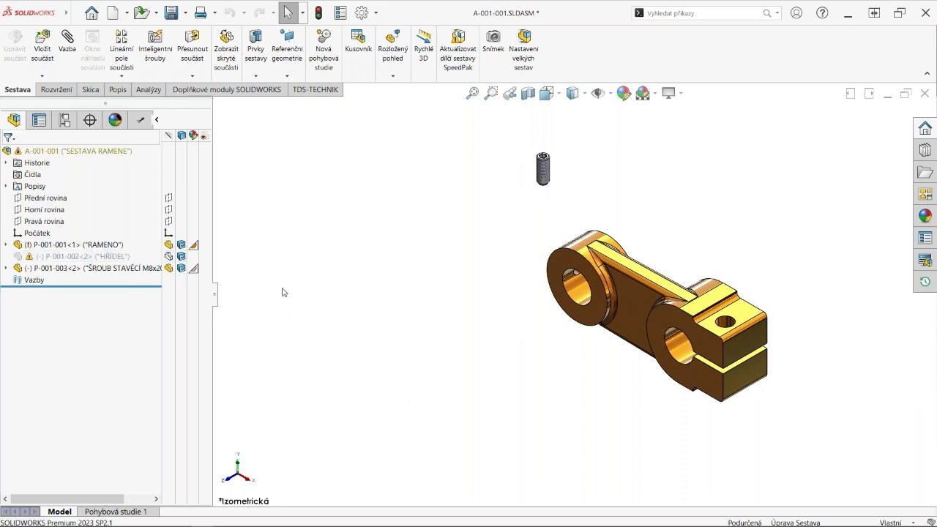
left_click(78, 258)
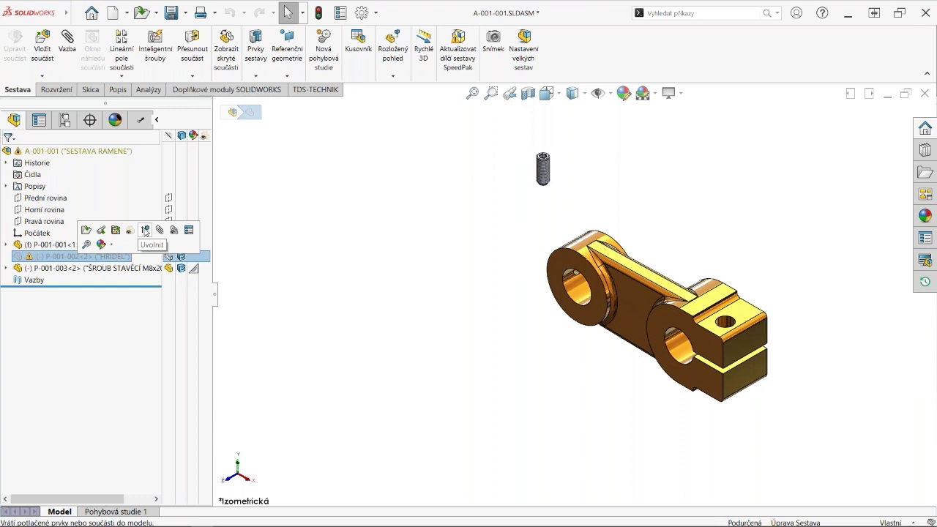
left_click(146, 231)
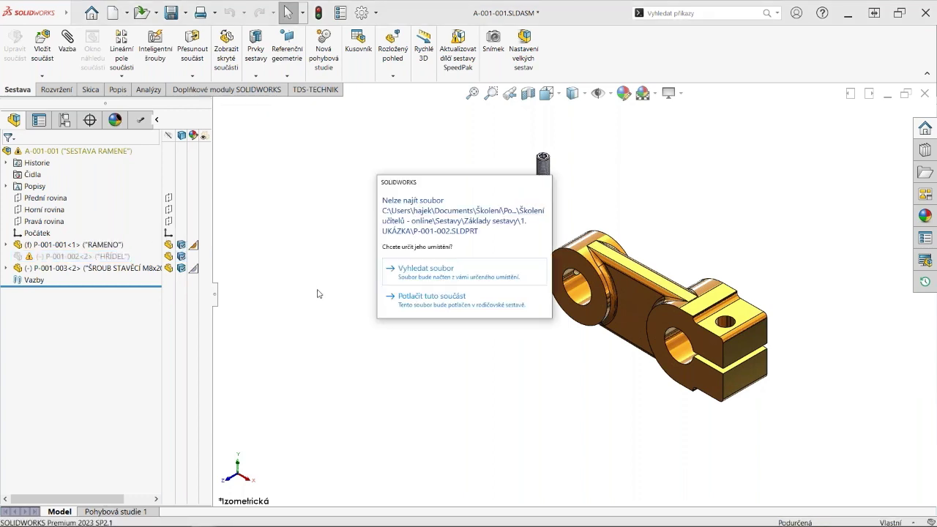
left_click_drag(450, 184, 366, 162)
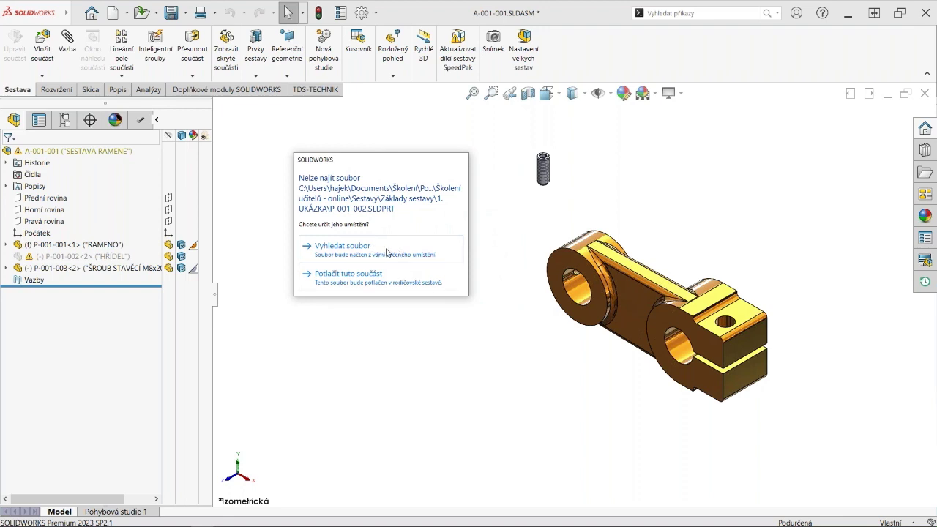
Locate P-001-002 in the Základy sestavy folder and load it as the missing shaft.
left_click(399, 269)
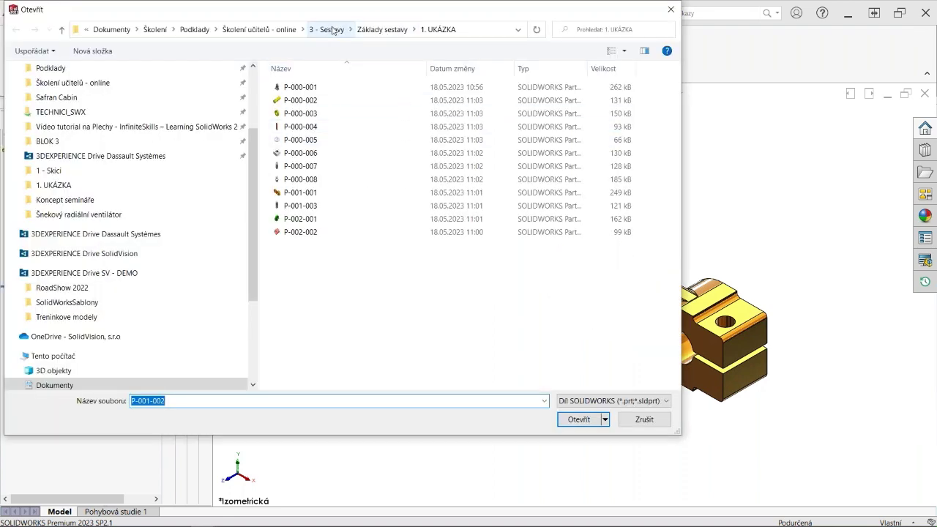
left_click(385, 30)
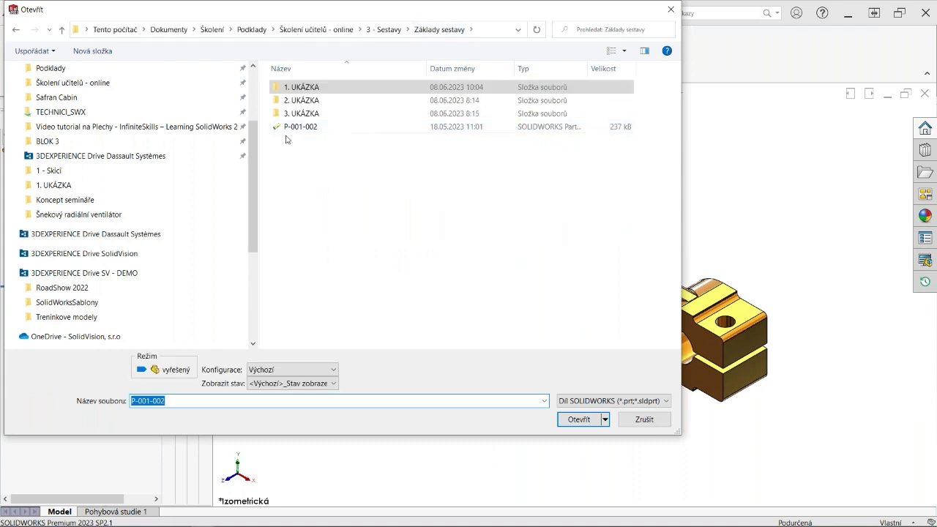
left_click(321, 129)
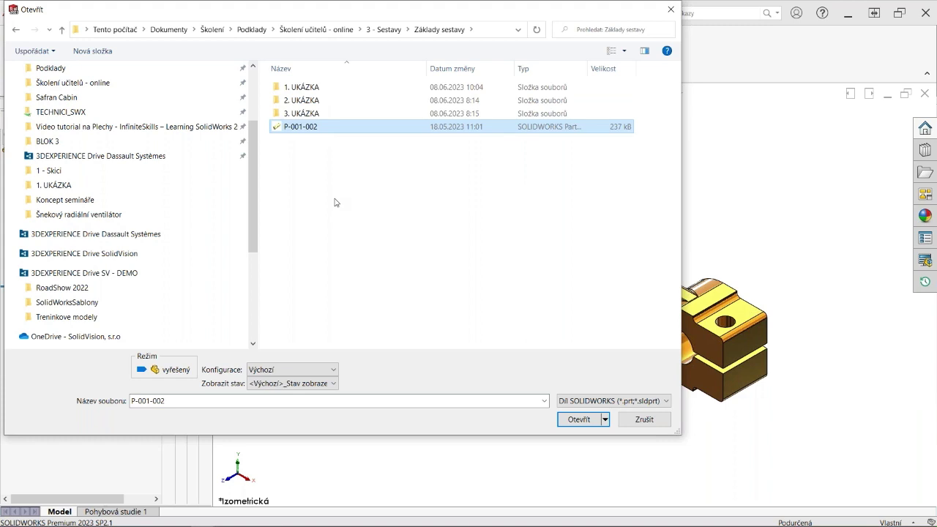
left_click(562, 422)
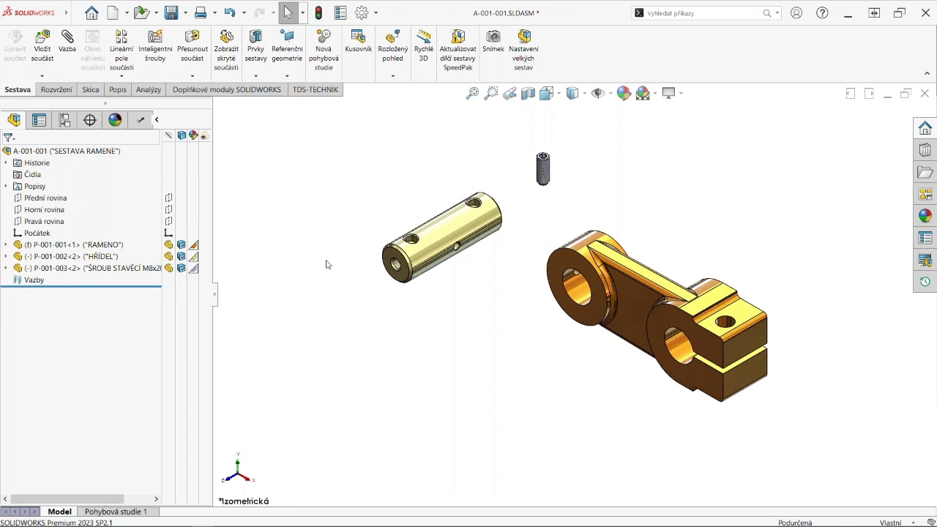
left_click(185, 12)
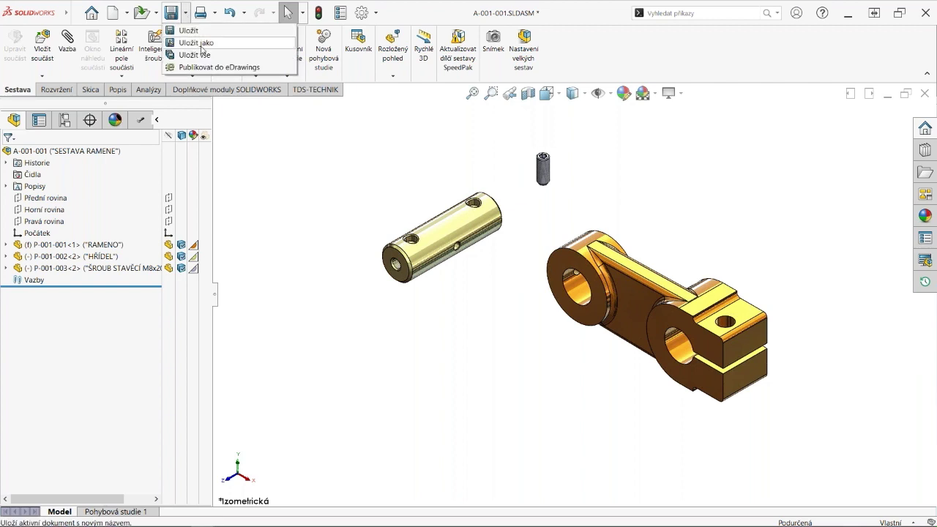
left_click(202, 45)
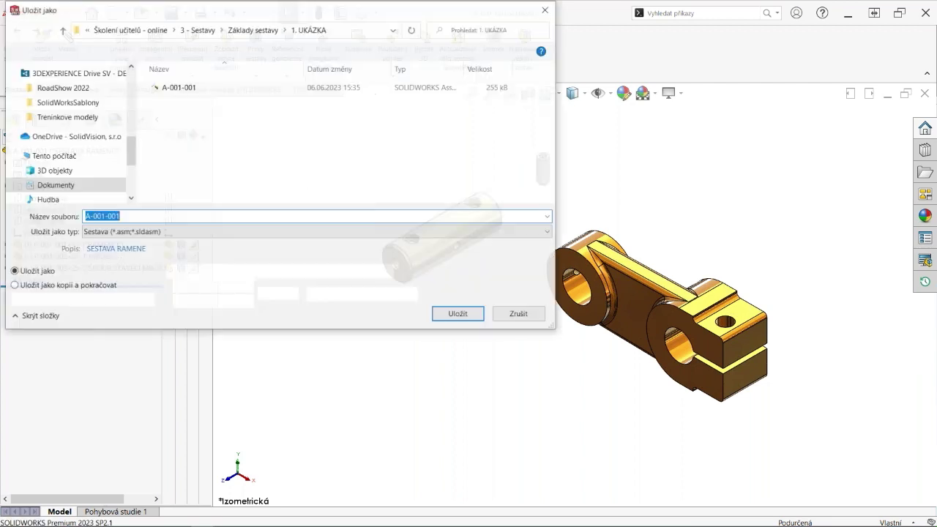
left_click_drag(343, 14, 455, 51)
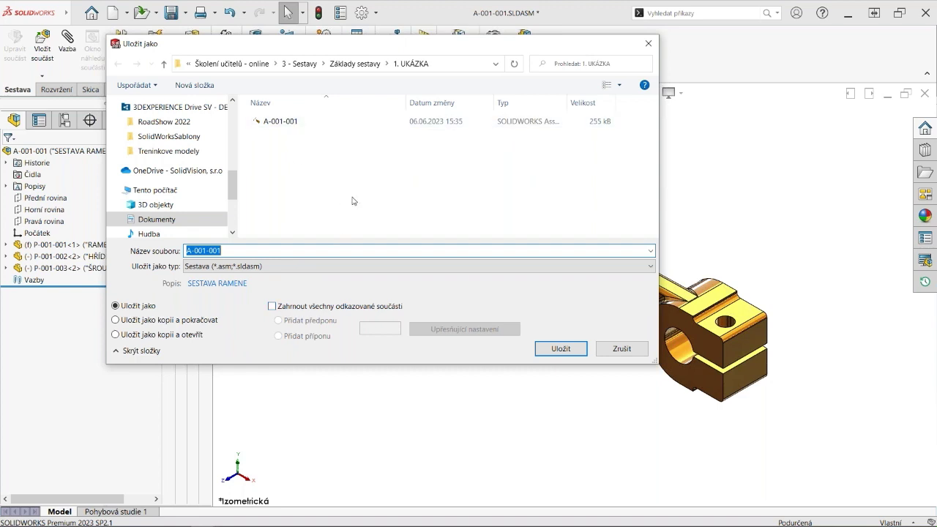
left_click(638, 349)
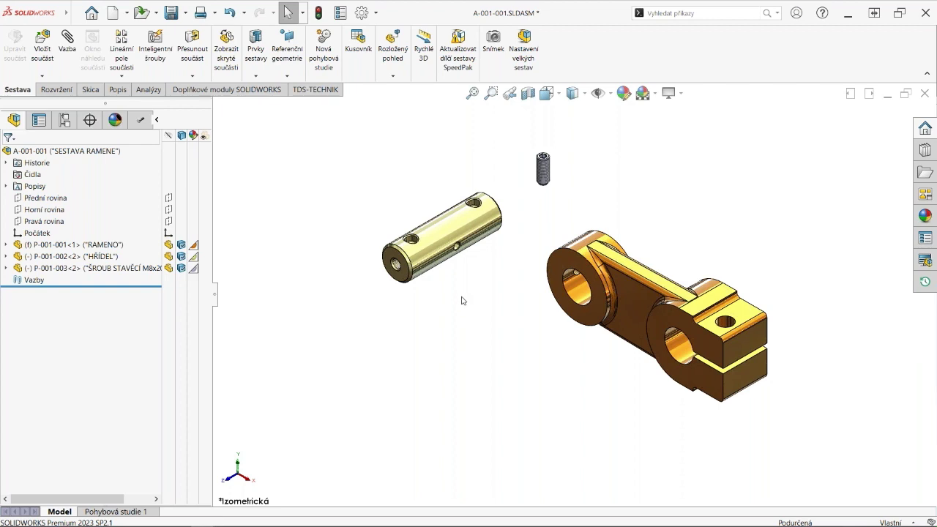
Mate the HŘÍDEL shaft's cylindrical face concentric with the RAMENO arm's bore.
left_click(443, 263)
left_click(577, 294, "ctrl")
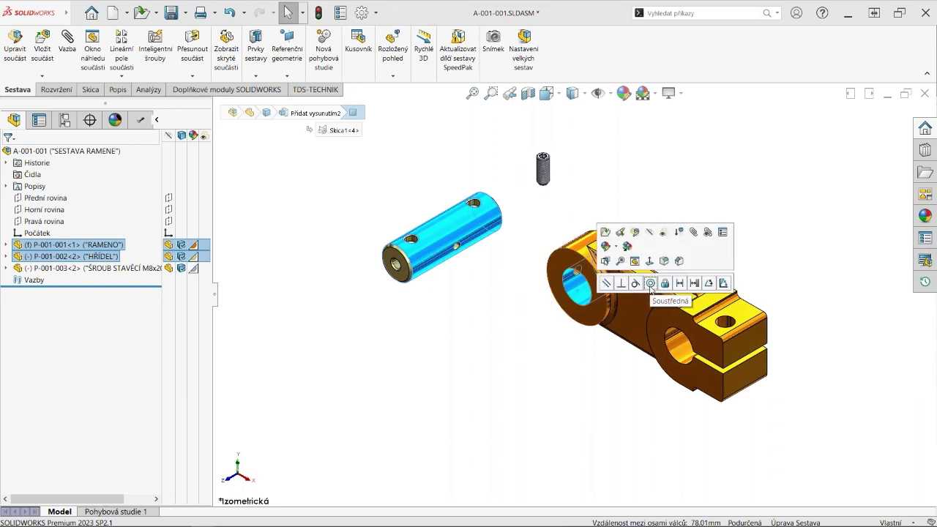
left_click(651, 283)
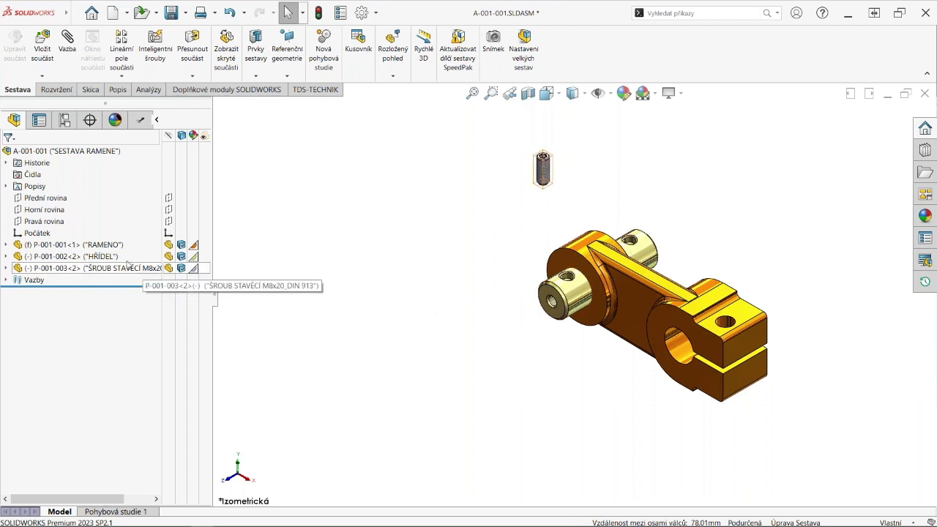
left_click(70, 249)
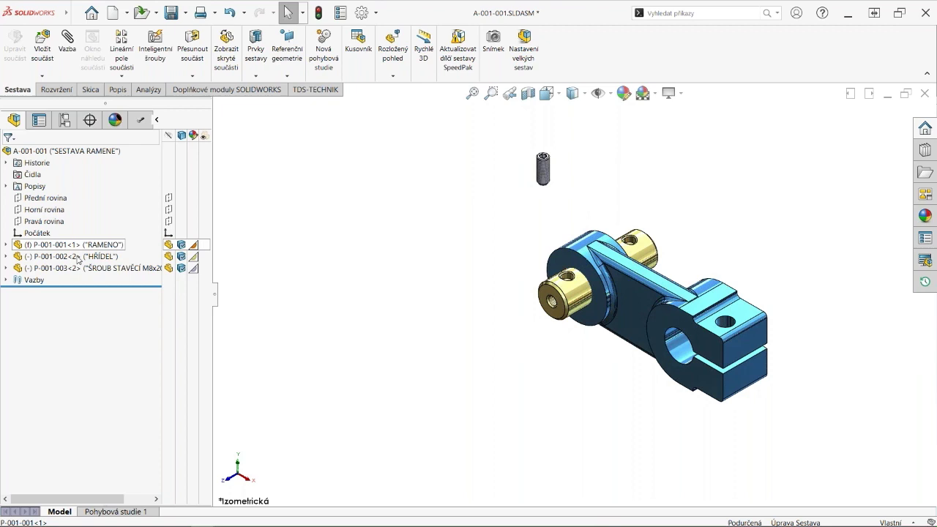
left_click(300, 299)
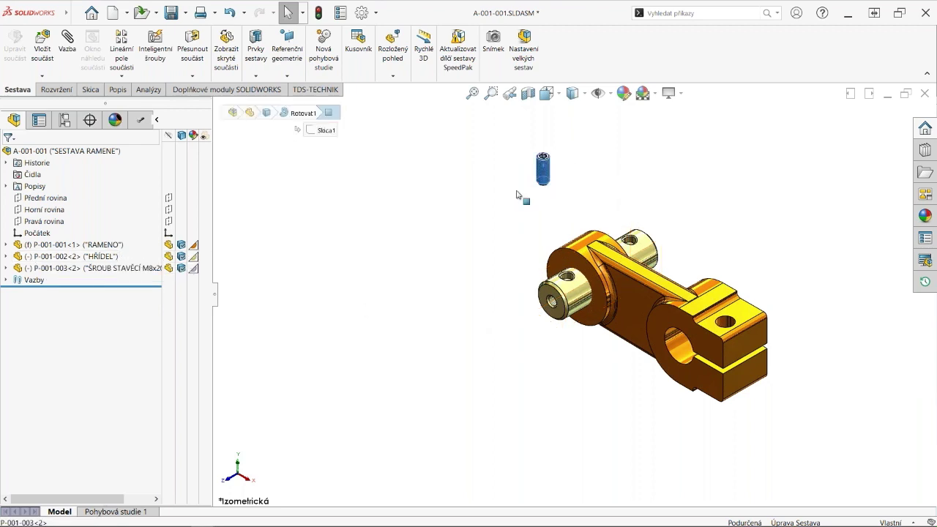
Stand the set screw upright left of the arm and pull the shaft partly out.
left_click_drag(544, 170, 415, 241)
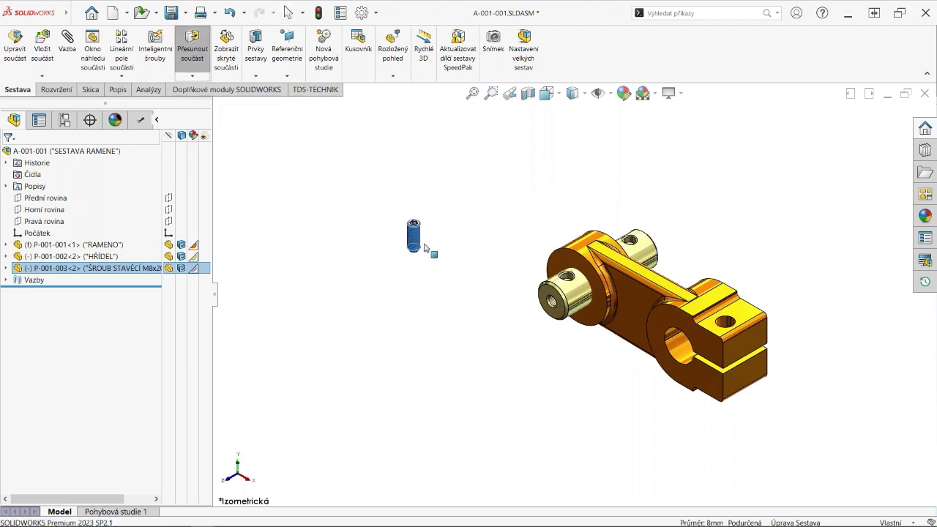
mouse_move(389, 256)
right_mouse_down()
mouse_move(341, 267)
mouse_move(432, 272)
right_mouse_up()
key("Escape")
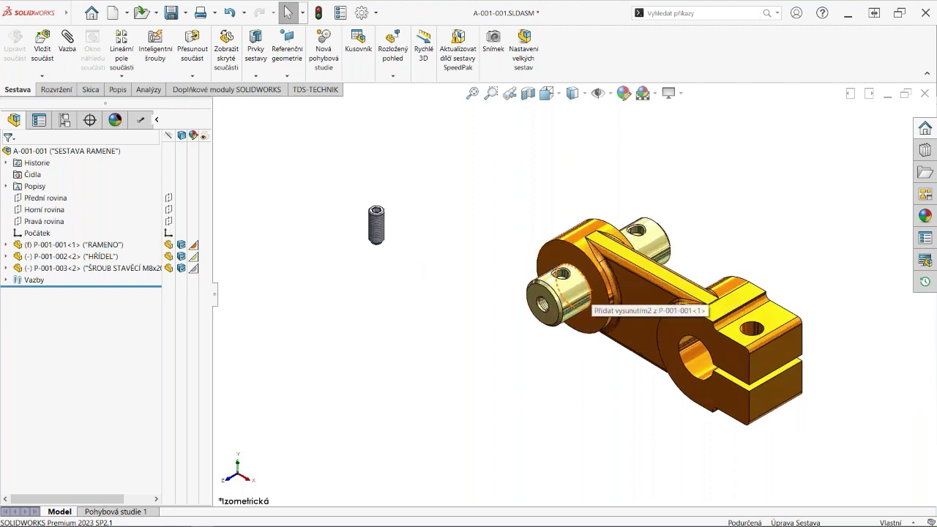
scroll(589, 304, "down", 1)
mouse_move(573, 287)
left_mouse_down()
mouse_move(483, 338)
mouse_move(529, 349)
mouse_move(523, 259)
left_mouse_up()
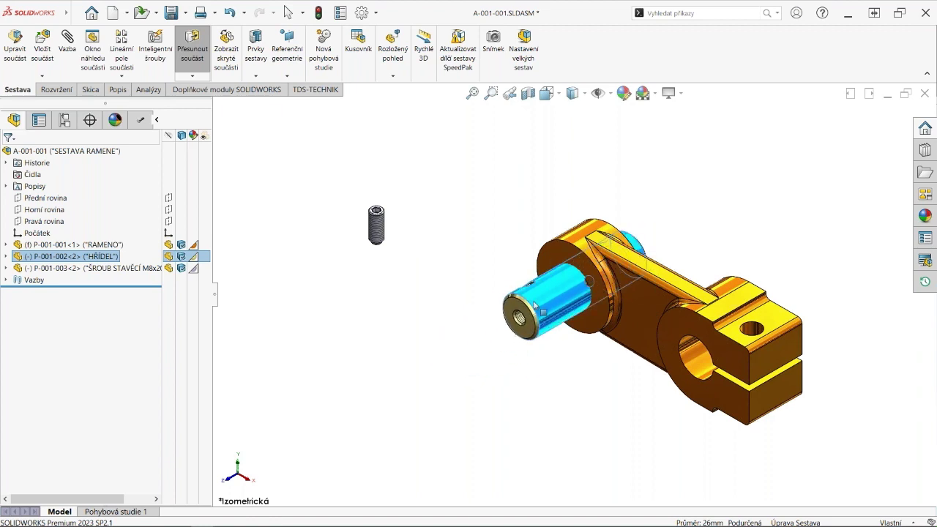
key("Escape")
Make the shaft's cross hole concentric with the arm's threaded hole and fit the view.
mouse_move(523, 260)
middle_mouse_down()
mouse_move(629, 327)
mouse_move(536, 264)
middle_mouse_up()
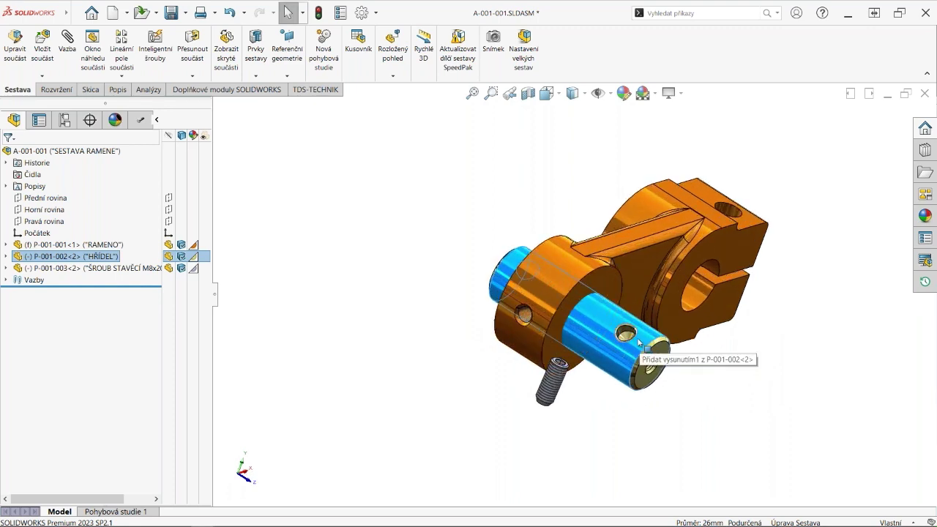
scroll(622, 333, "down", 3)
scroll(607, 322, "down", 2)
left_click(607, 319)
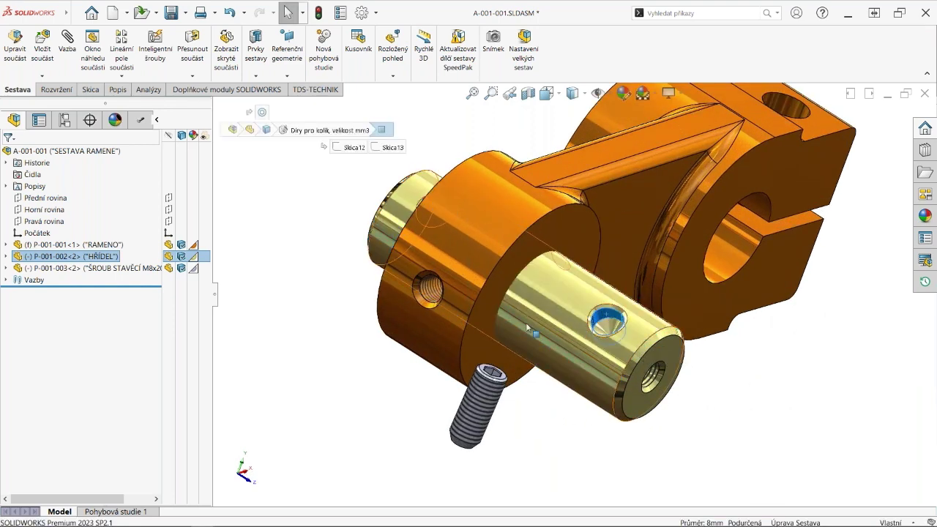
left_click(432, 290, "ctrl")
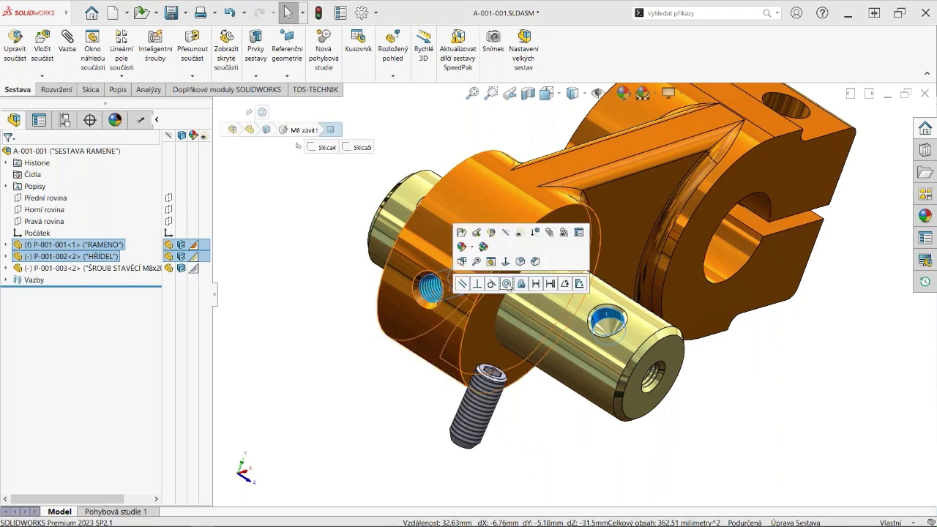
left_click(507, 284)
left_click(631, 412)
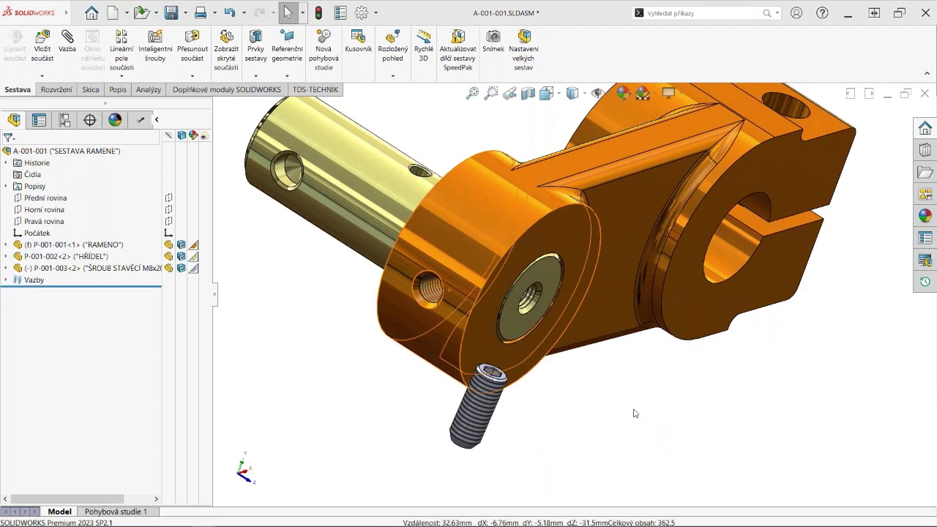
key("f")
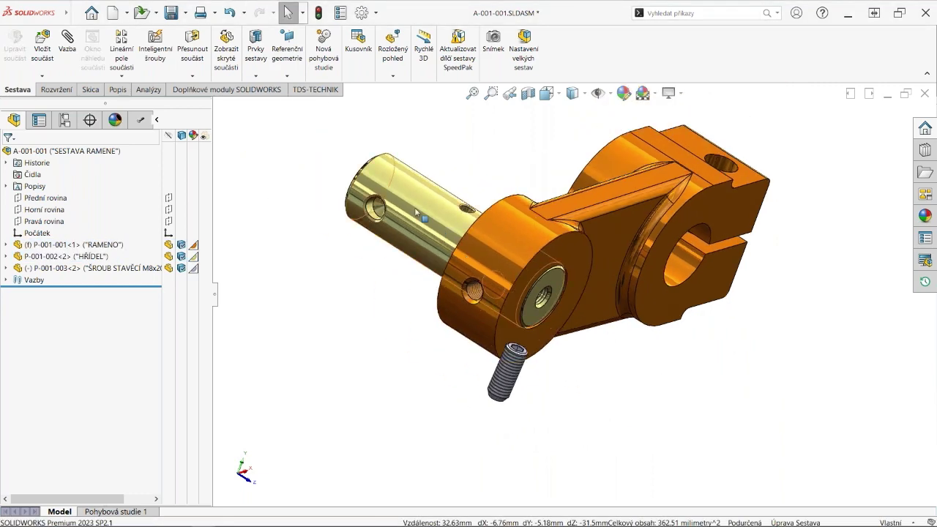
left_click(414, 207)
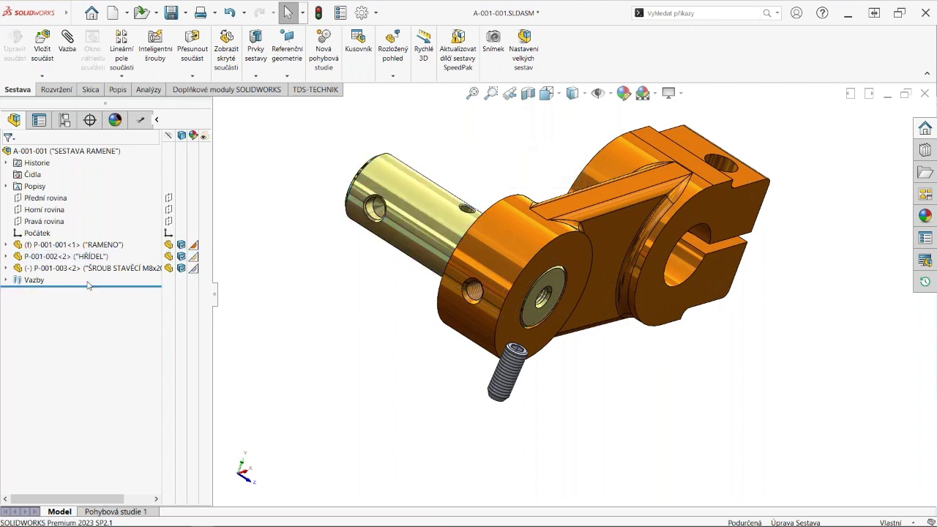
left_click_drag(66, 257, 47, 262)
Mate the set screw concentric in the arm's side hole, flipped inward with rotation locked.
left_click(397, 224)
left_click(448, 418)
middle_click_drag(583, 401, 559, 396)
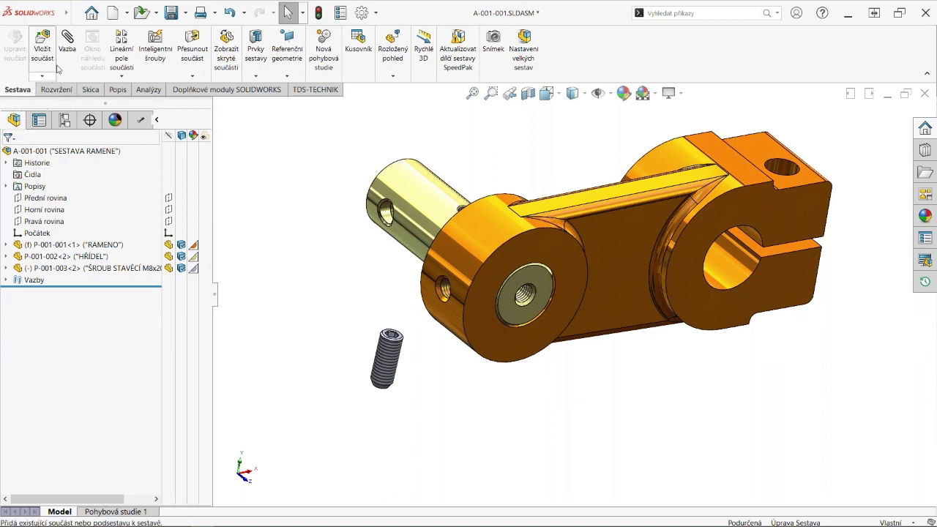
left_click(66, 40)
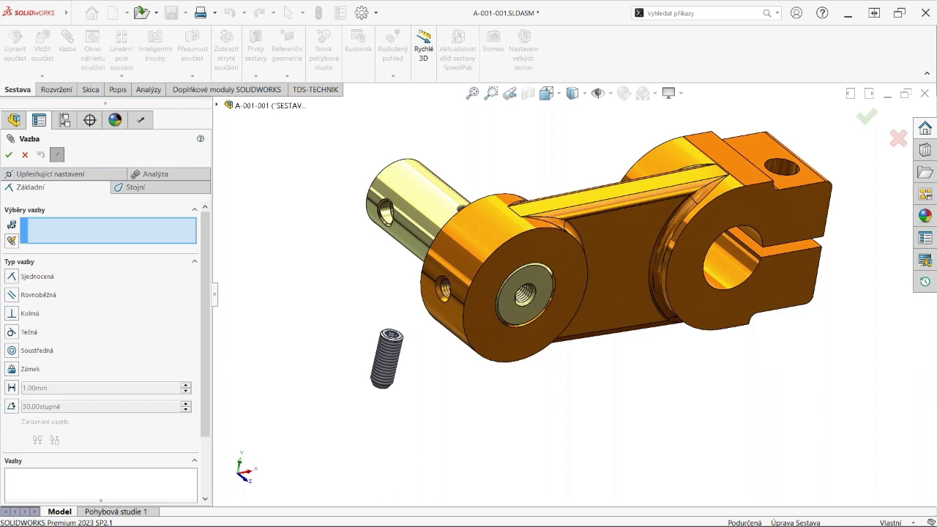
left_click(394, 355)
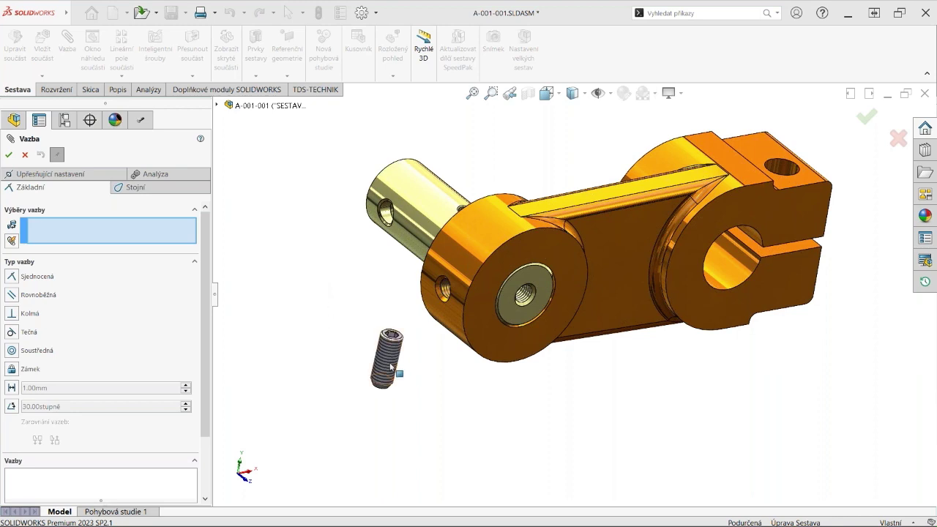
left_click(448, 291)
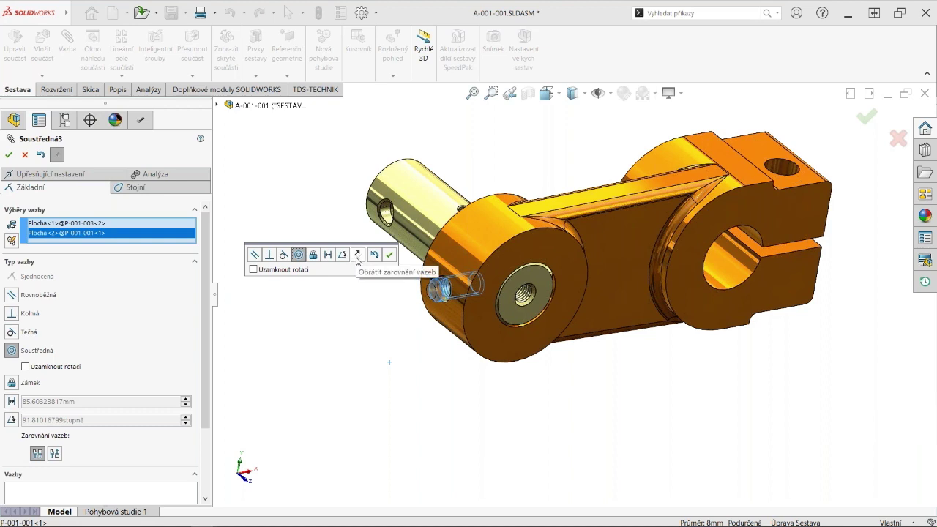
left_click(357, 256)
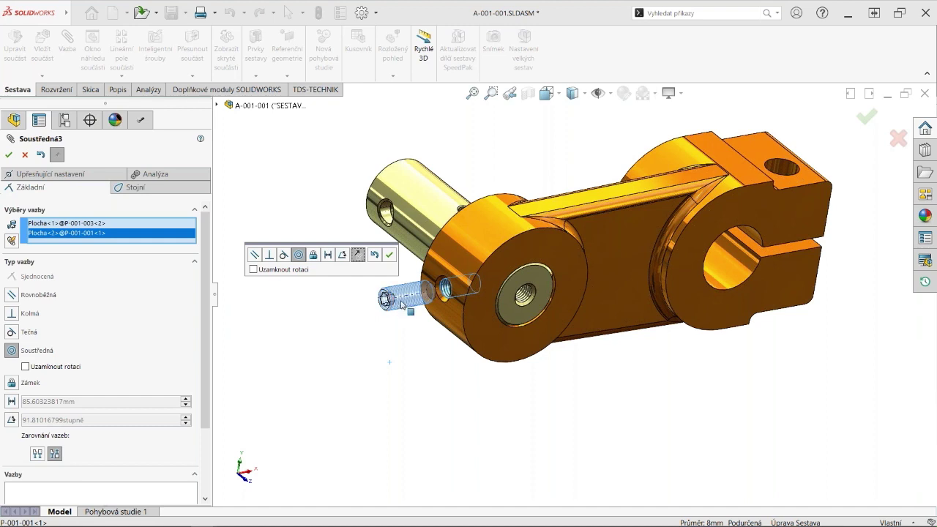
left_click(254, 270)
left_click(254, 270)
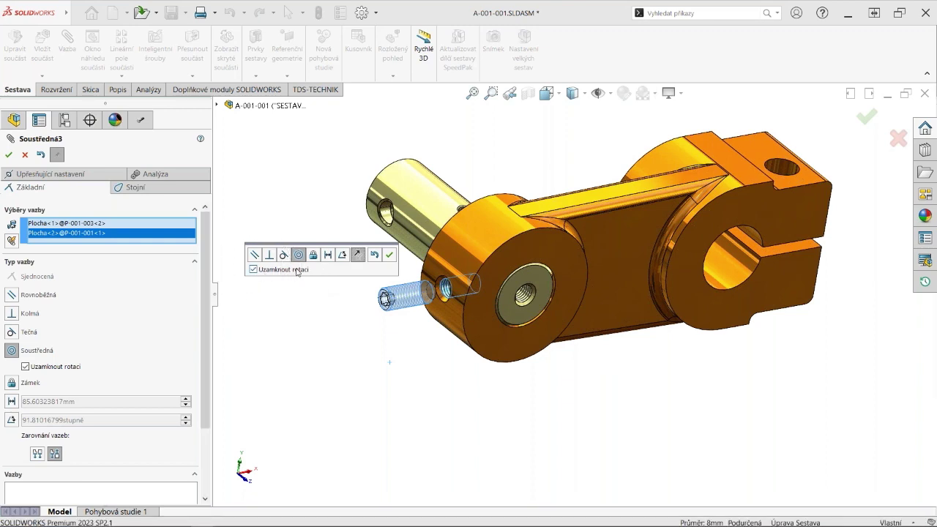
left_click(388, 254)
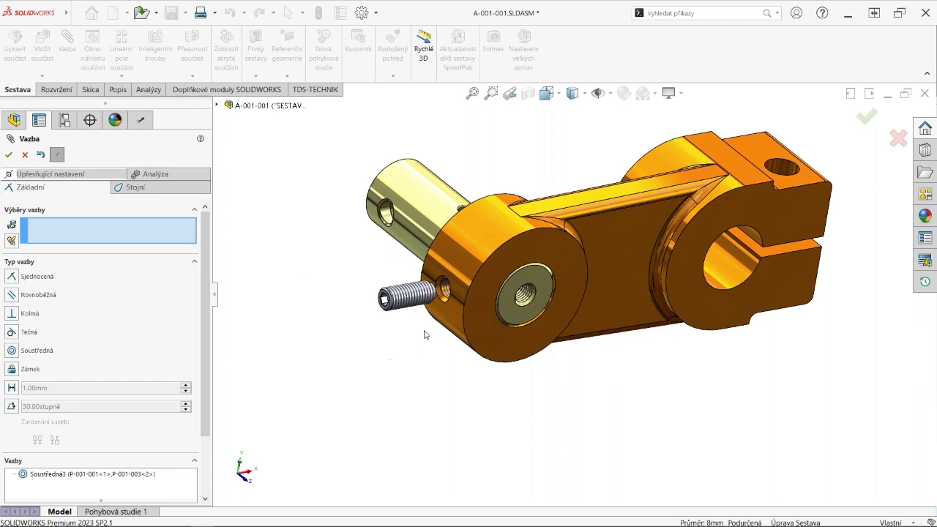
scroll(437, 304, "down", 3)
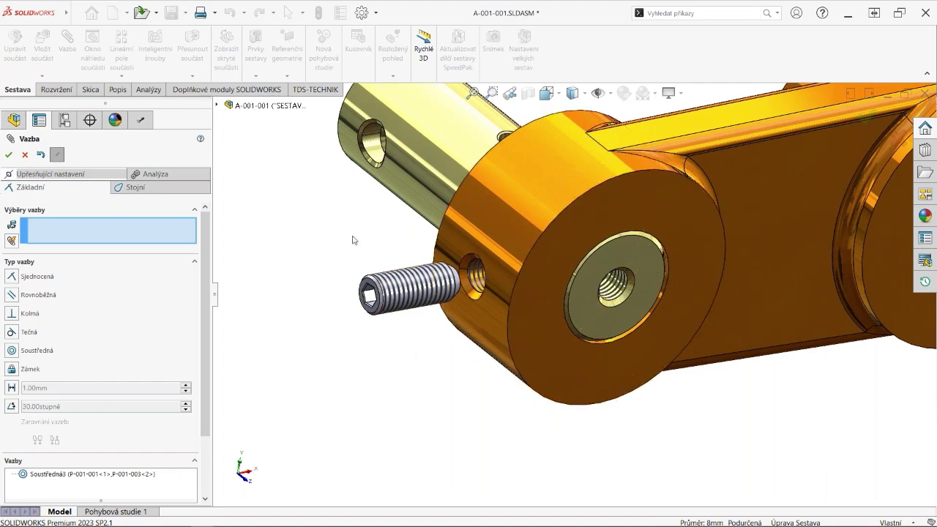
Inspect the set screw in the arm's side hole and close the Mate PropertyManager.
mouse_move(357, 236)
middle_mouse_down()
mouse_move(370, 229)
mouse_move(387, 324)
middle_mouse_up()
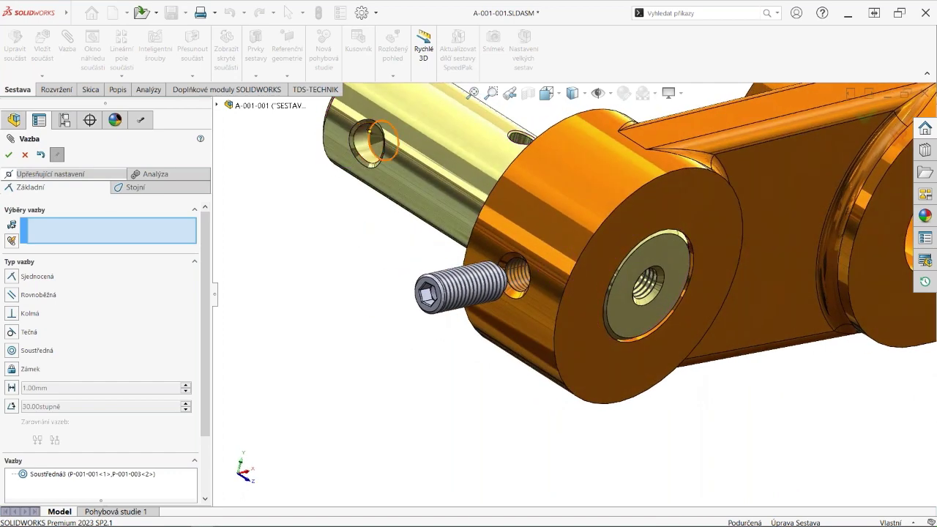
middle_click_drag(389, 275, 360, 278)
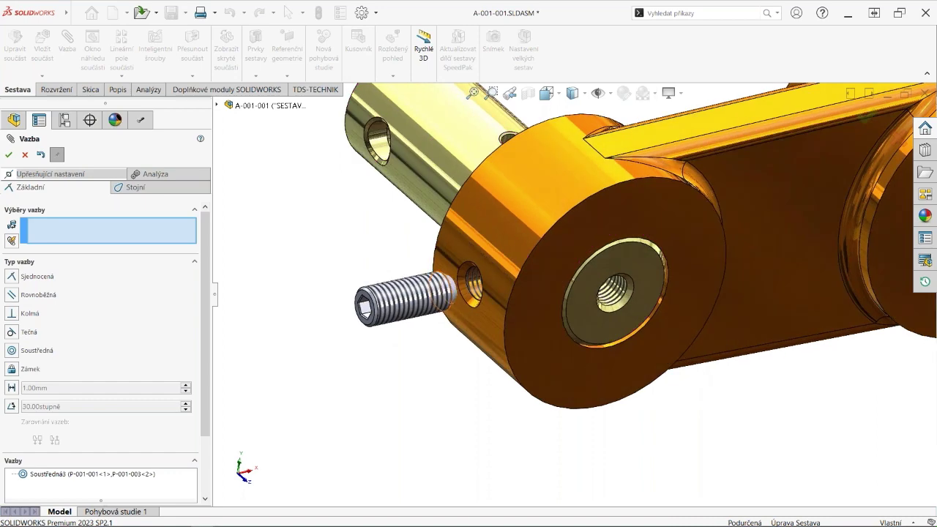
left_click(591, 239)
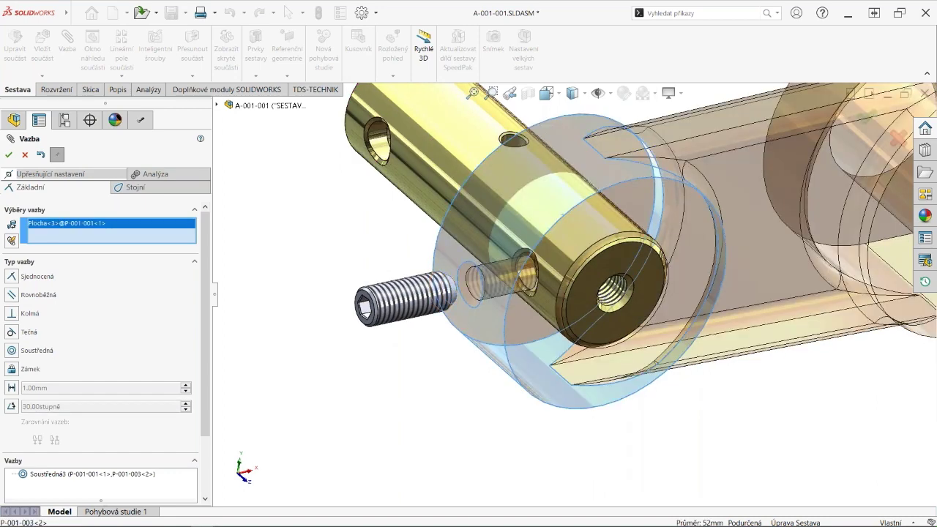
left_click(439, 219)
left_click(441, 259)
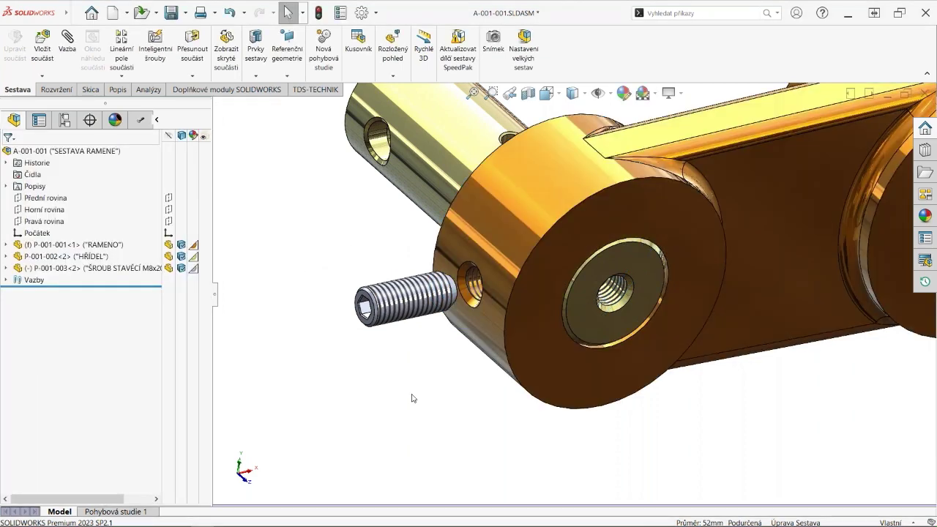
mouse_move(412, 398)
middle_mouse_down()
mouse_move(439, 383)
mouse_move(424, 392)
mouse_move(432, 398)
middle_mouse_up()
scroll(432, 398, "up", 3)
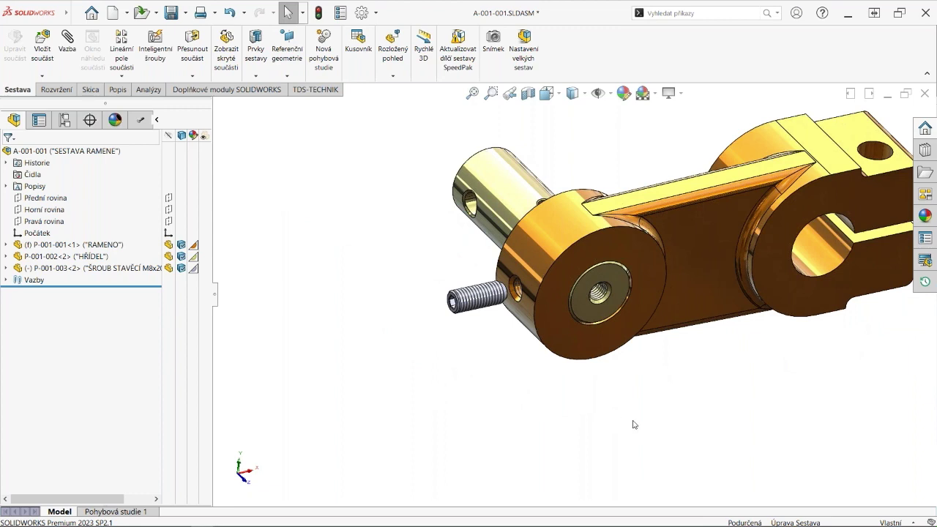
middle_click_drag(634, 424, 378, 253)
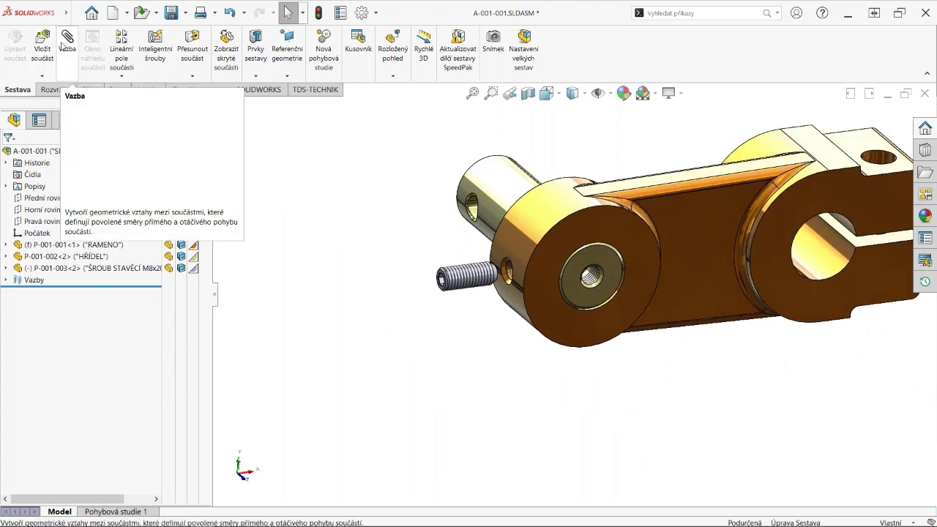
Add a coincident mate between the shaft's hole face and the set screw's end edge.
left_click(67, 40)
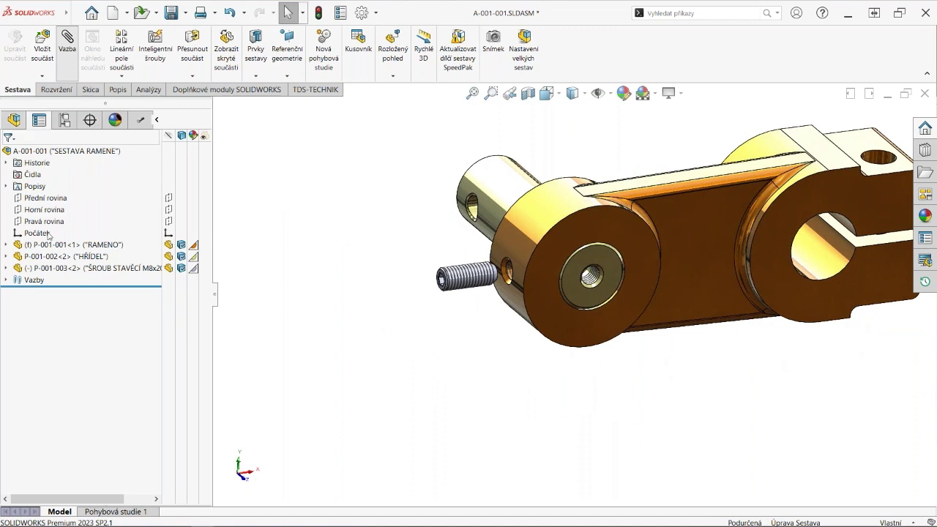
scroll(686, 374, "down", 2)
middle_click_drag(684, 374, 665, 411)
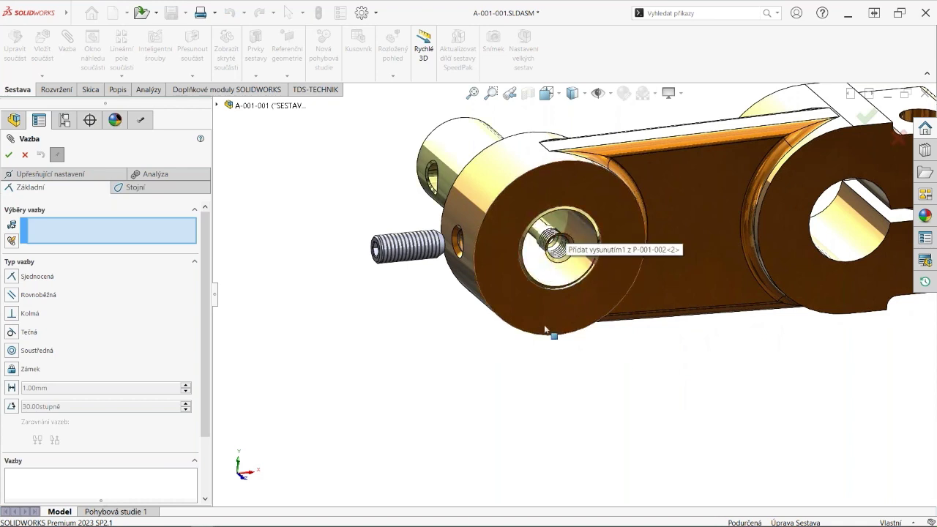
middle_click_drag(543, 324, 518, 310)
scroll(520, 300, "down", 5)
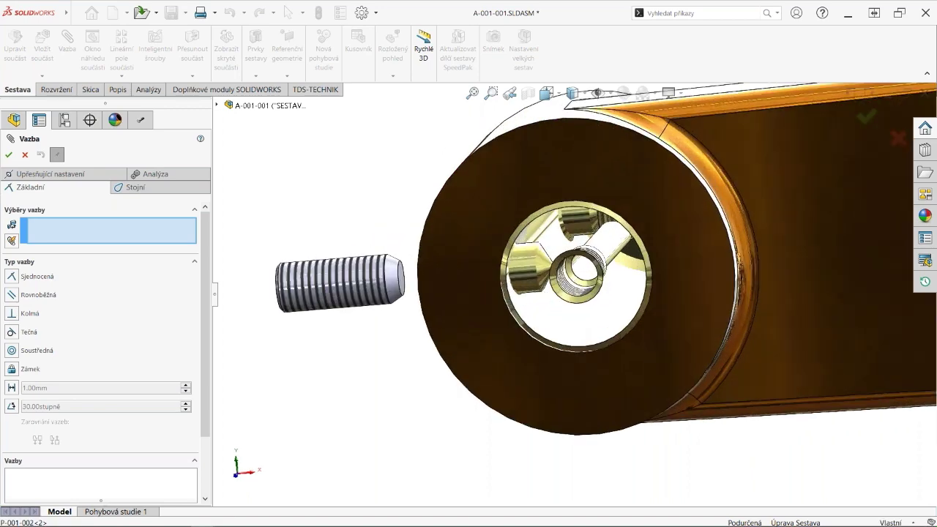
left_click(538, 269)
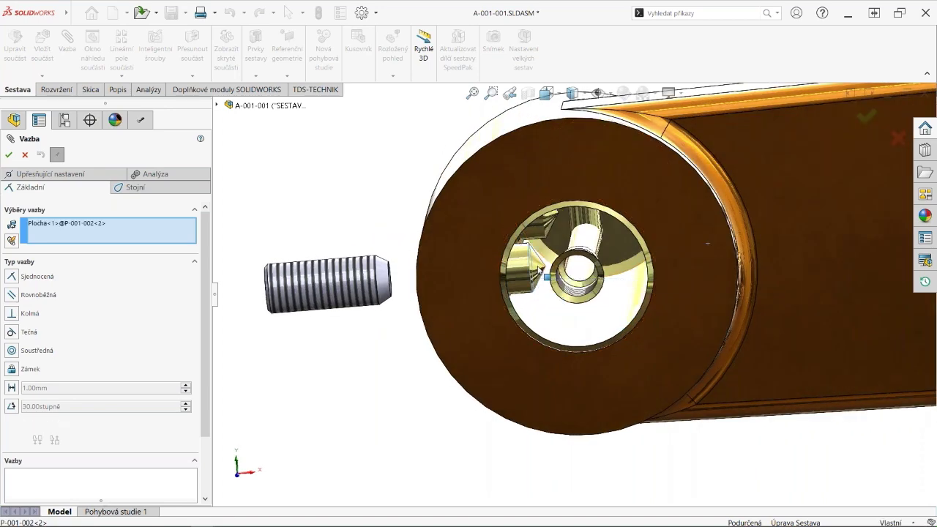
left_click(393, 282)
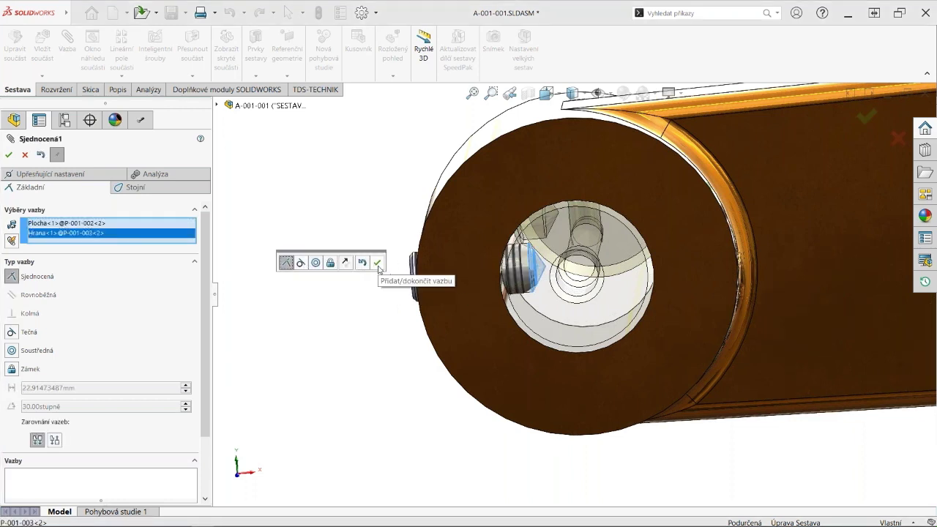
left_click(377, 263)
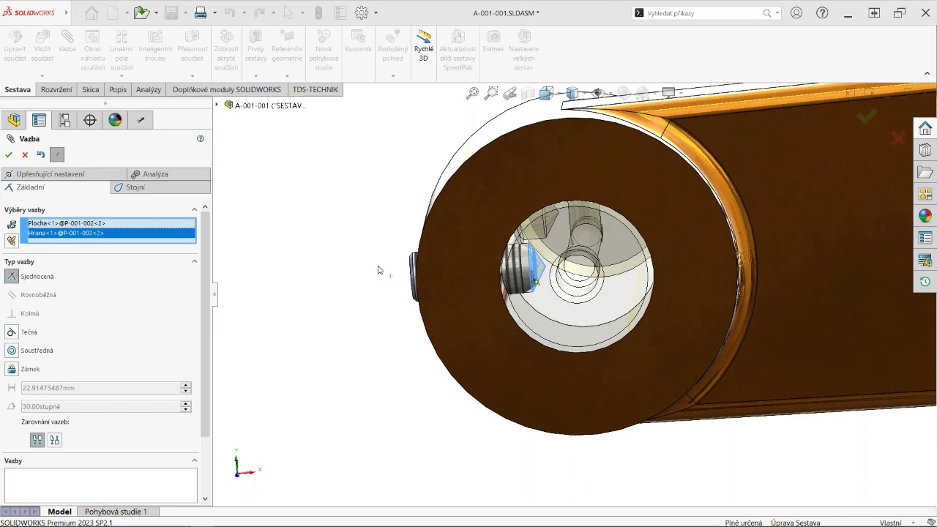
left_click(23, 152)
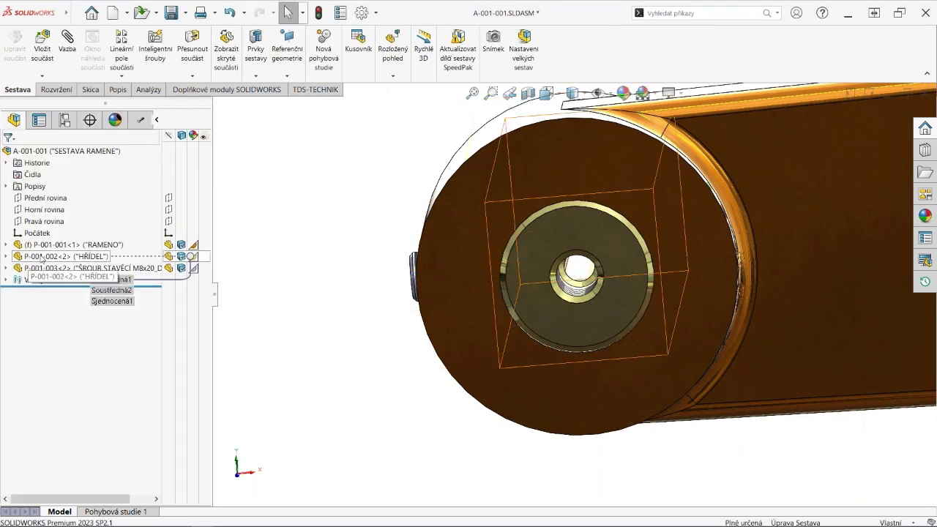
Switch to isometric view and hide the RAMENO arm and HŘÍDEL shaft.
left_click(744, 506)
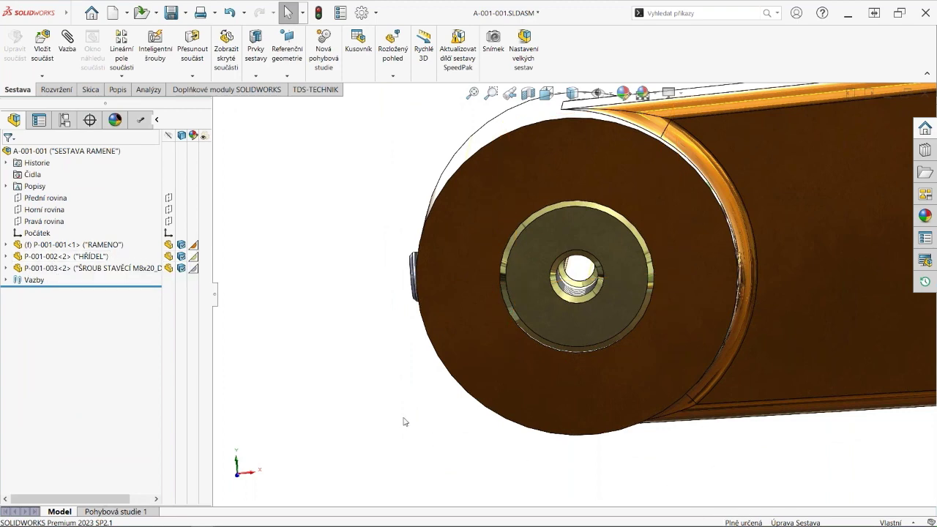
key("ctrl+7")
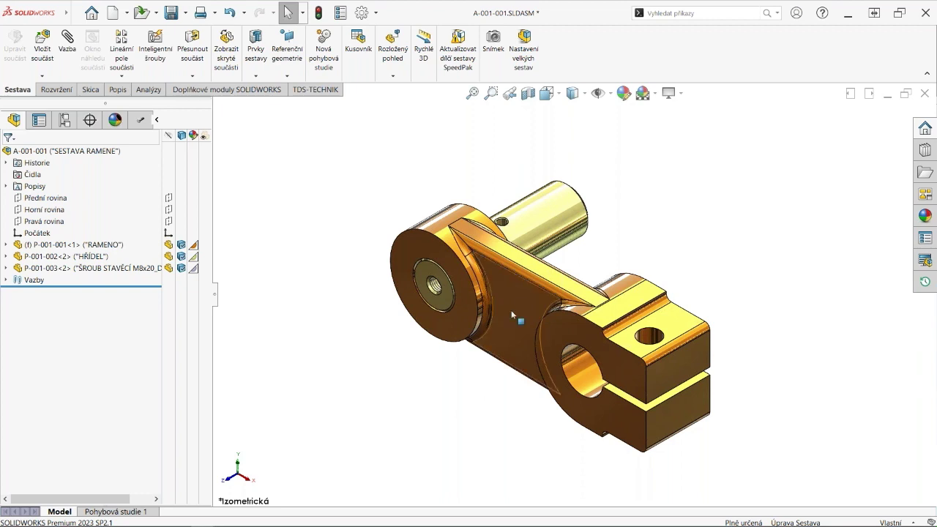
key("t")
key("Tab")
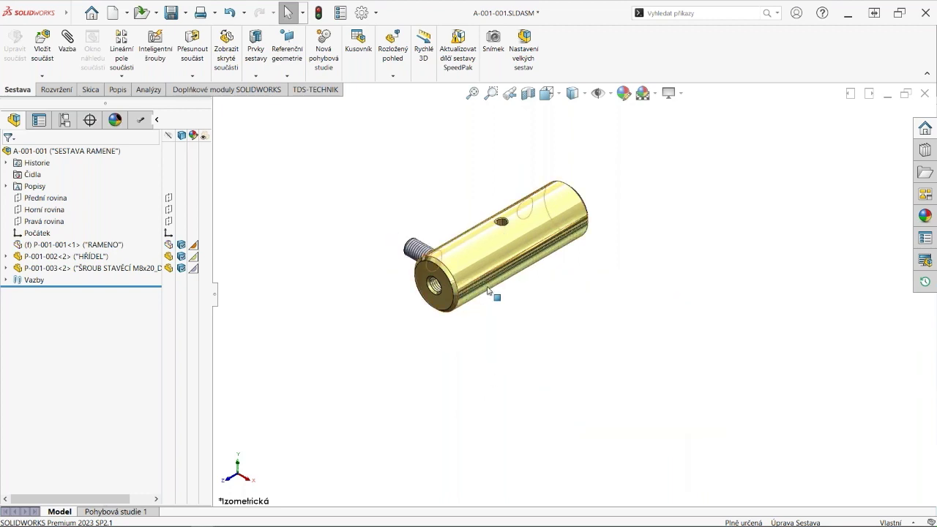
key("Tab")
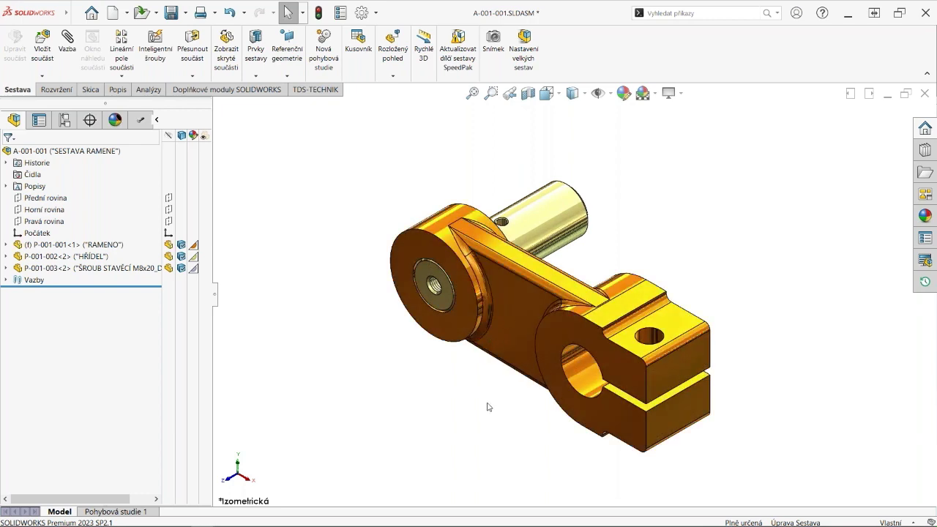
Temporarily show the hidden parts, restore one, then hide the arm again.
mouse_move(490, 407)
middle_mouse_down()
mouse_move(512, 389)
mouse_move(581, 410)
mouse_move(554, 402)
mouse_move(541, 413)
middle_mouse_up()
key("Tab")
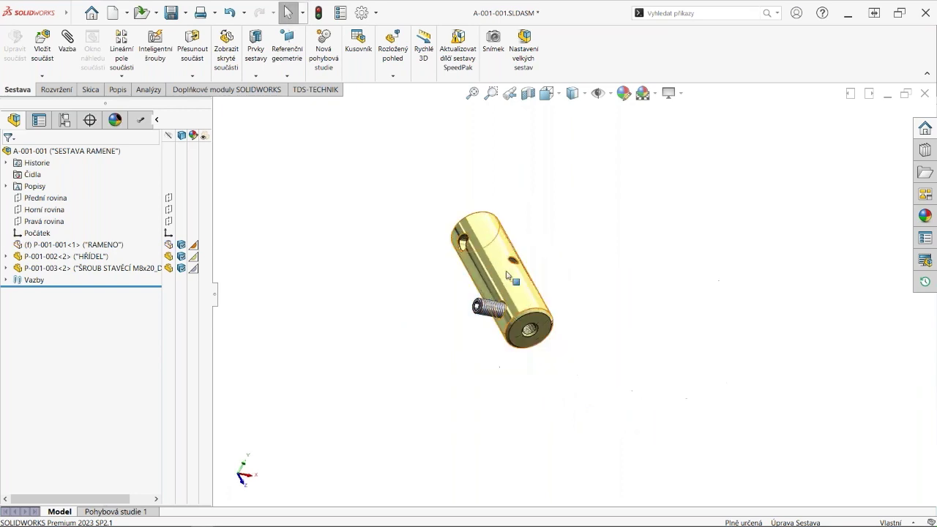
key("Tab")
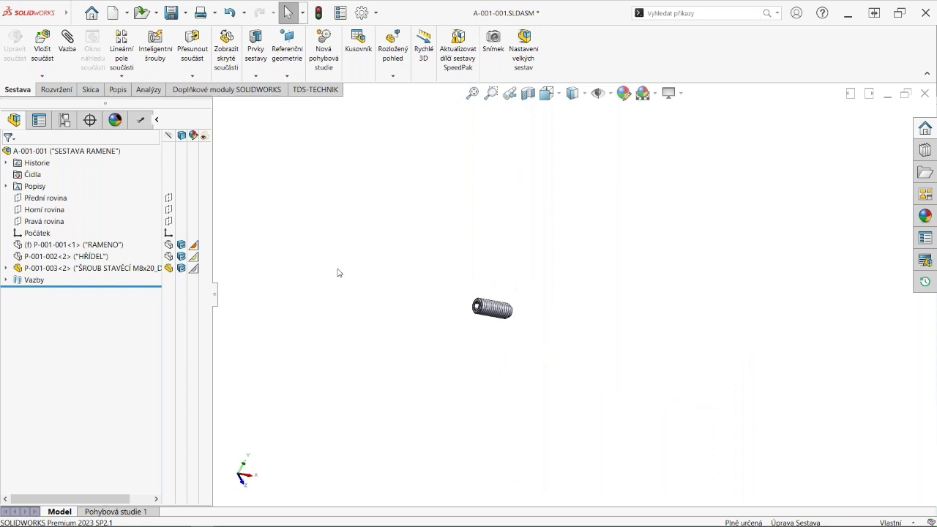
key("ctrl+shift+Tab")
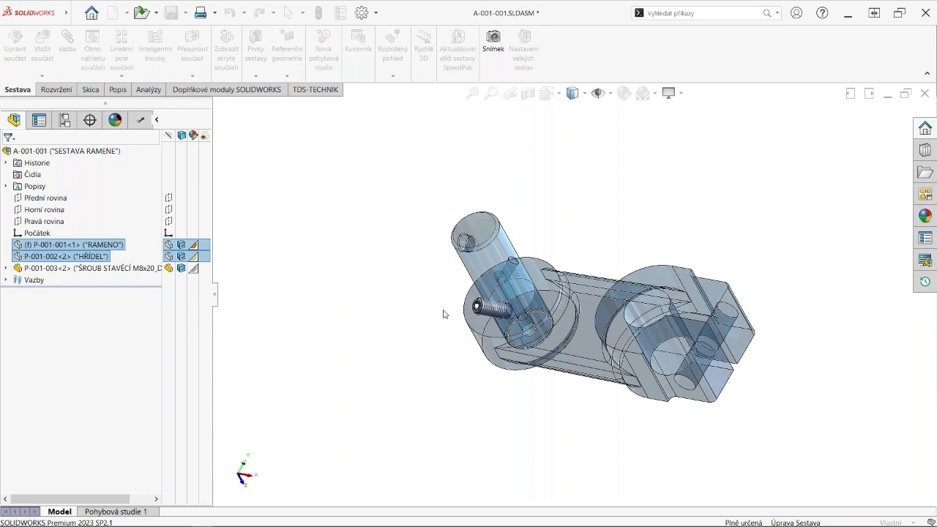
left_click(488, 254)
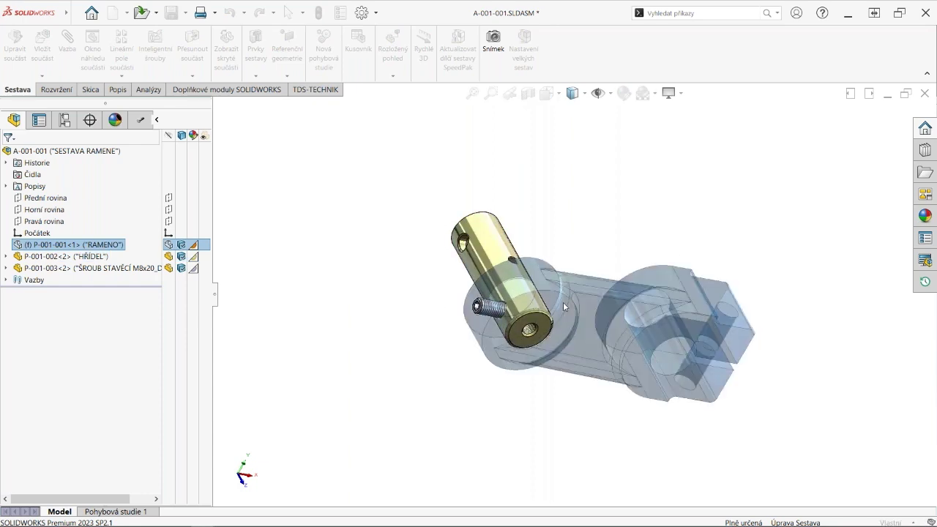
key("ctrl+shift+Tab")
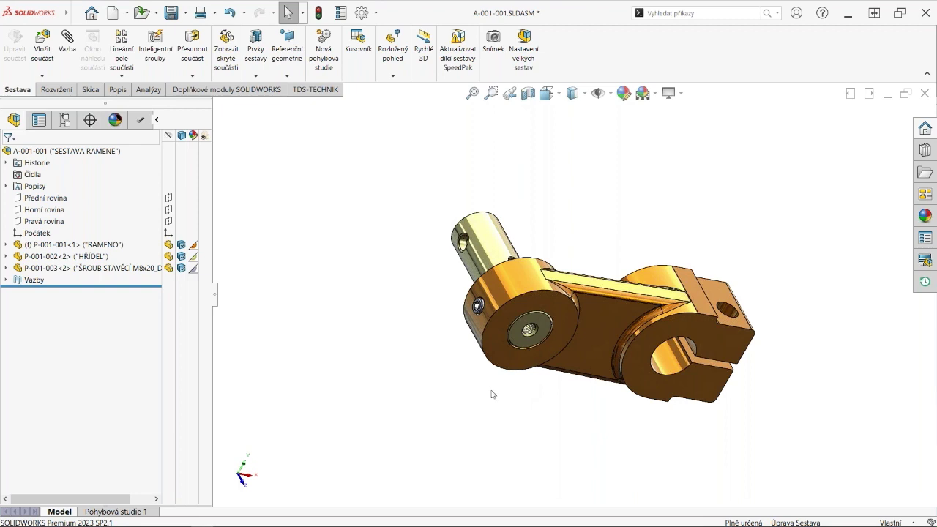
key("Tab")
key("Tab")
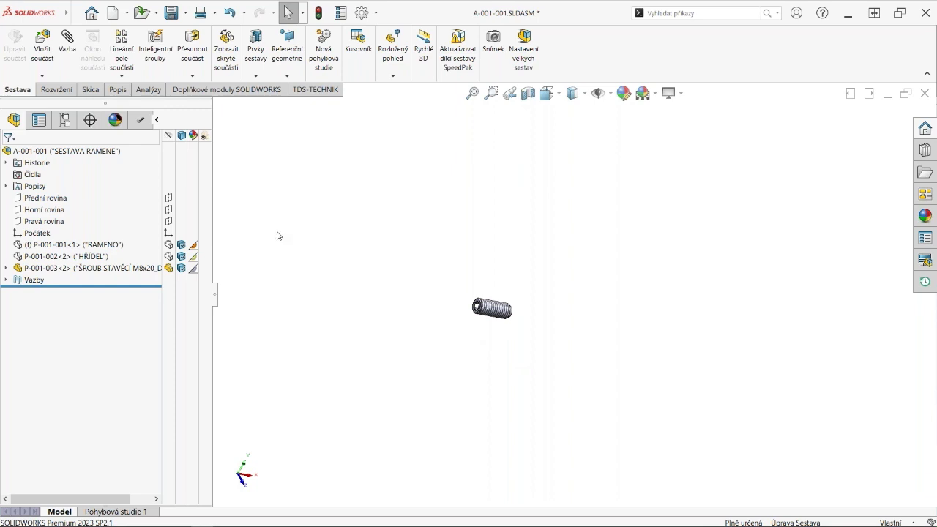
Show the top assembly with dependents so the arm, shaft and set screw reappear.
right_click(77, 152)
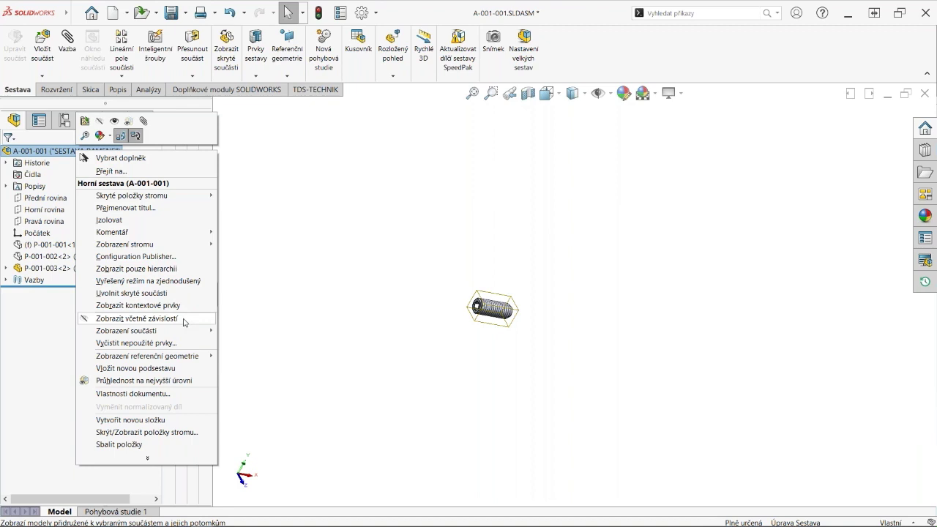
left_click(183, 322)
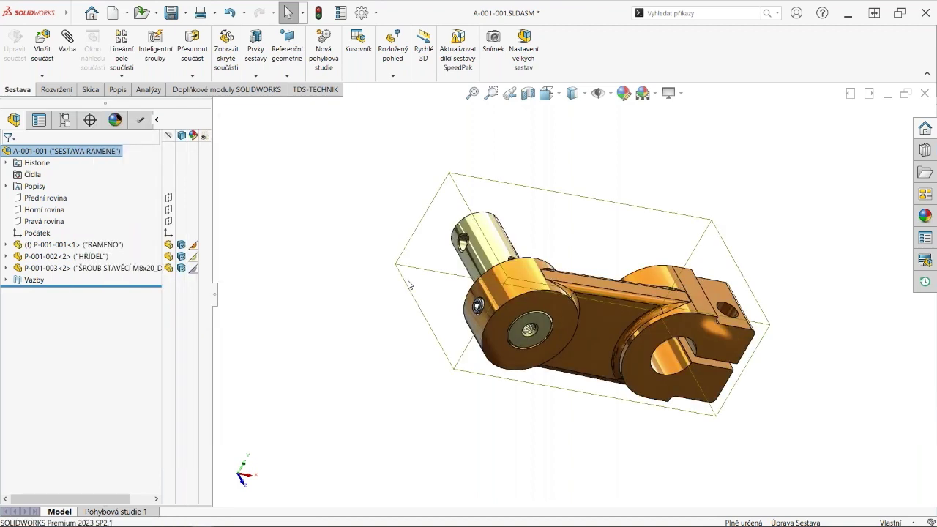
left_click(397, 310)
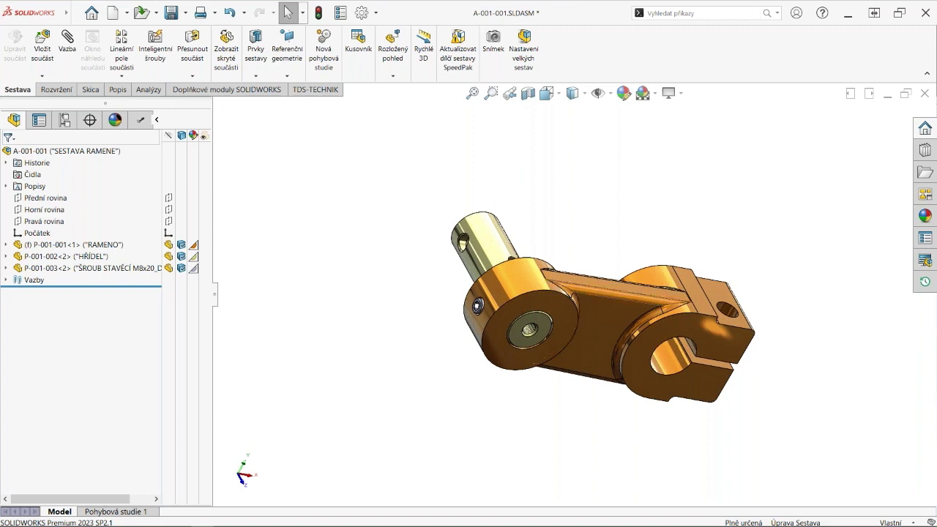
scroll(557, 322, "down", 2)
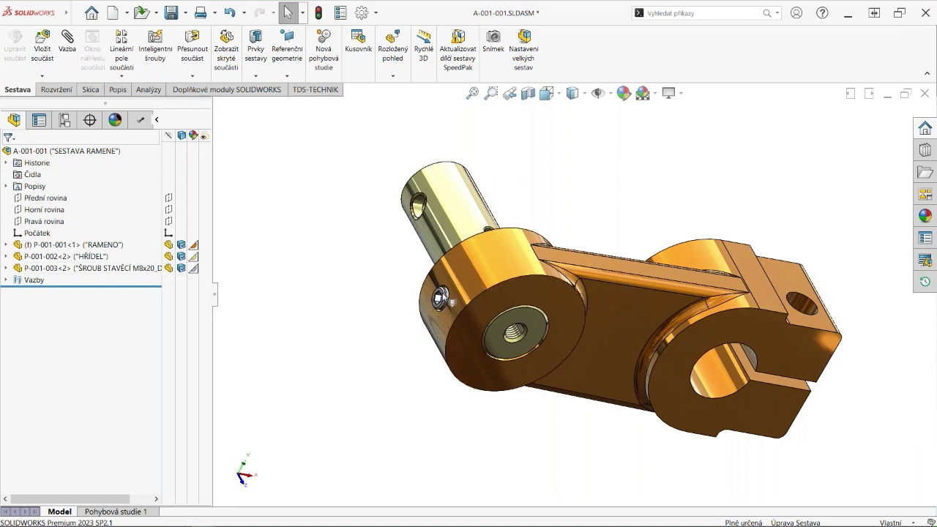
left_click(440, 301)
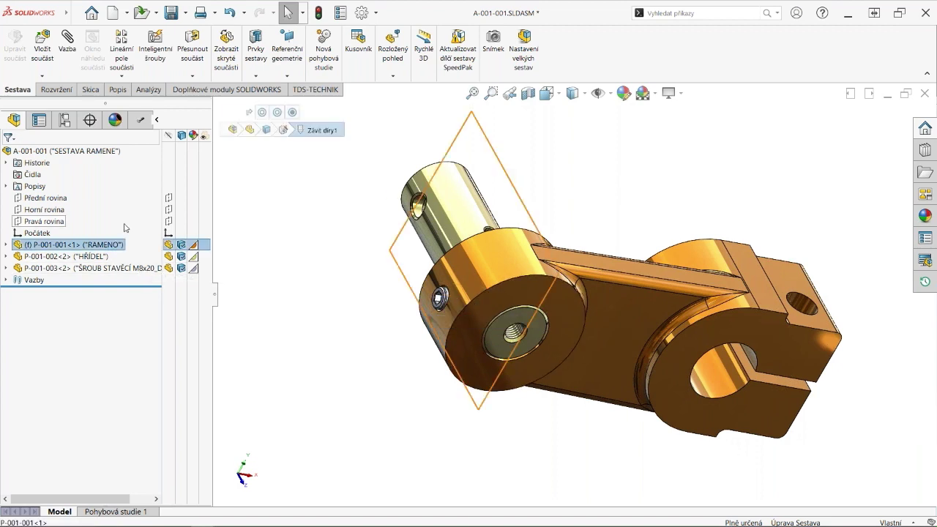
right_click(64, 249)
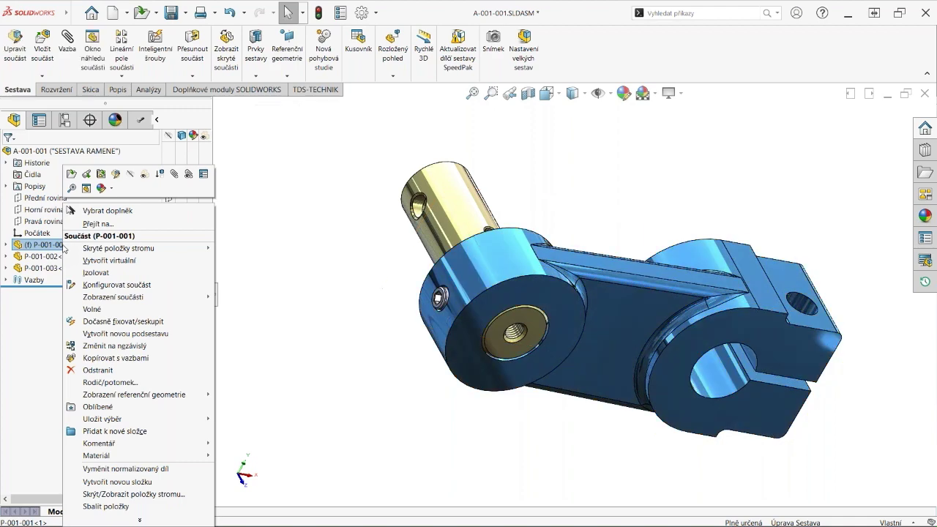
left_click(107, 274)
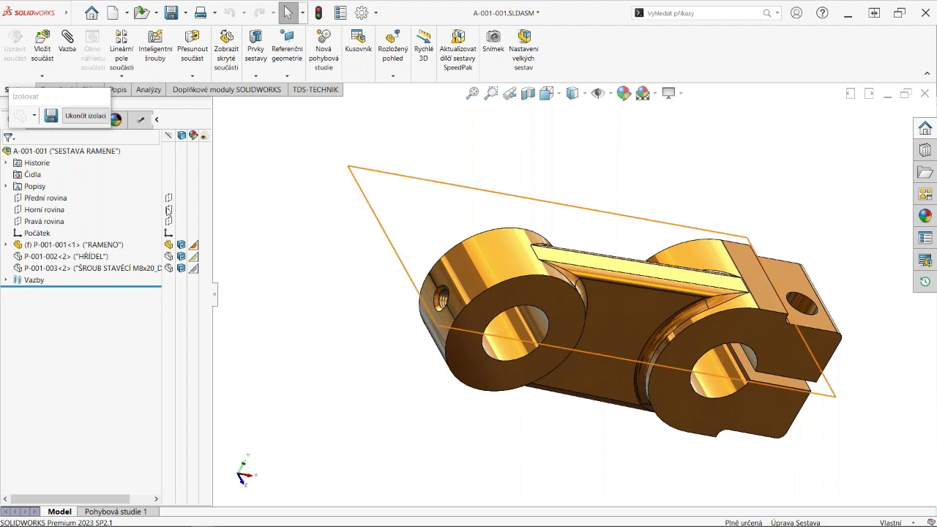
left_click(85, 117)
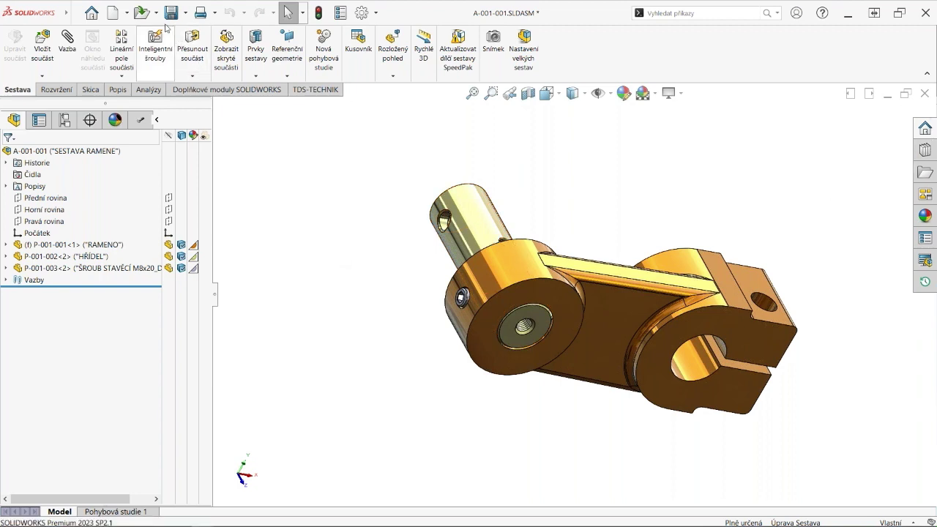
Open AS-000 from the 2. UKÁZKA folder and select Oblouk<1> in the tree.
left_click(142, 13)
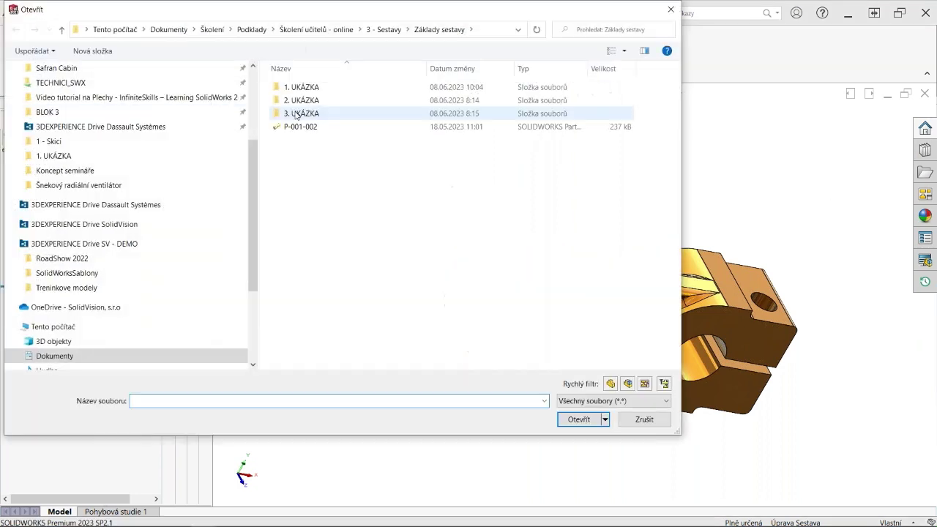
double_click(301, 100)
left_click(300, 87)
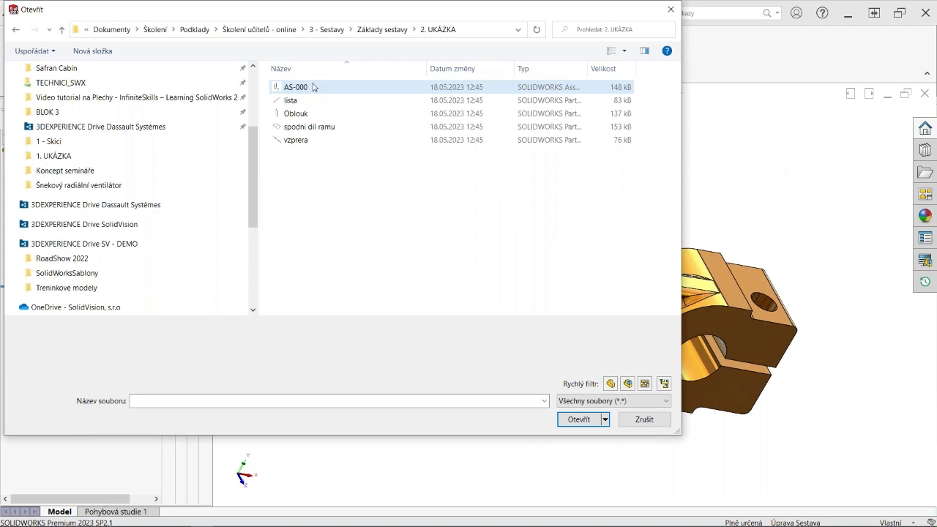
left_click(589, 420)
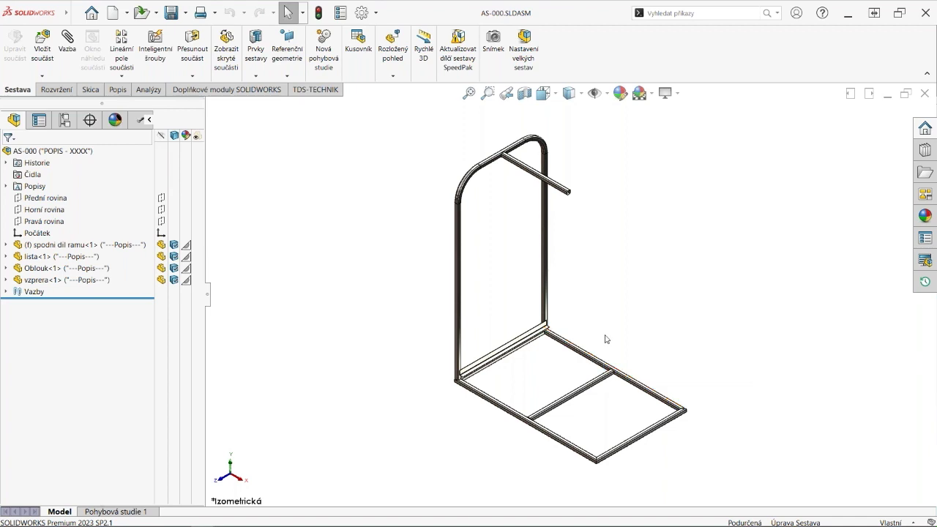
left_click(48, 269)
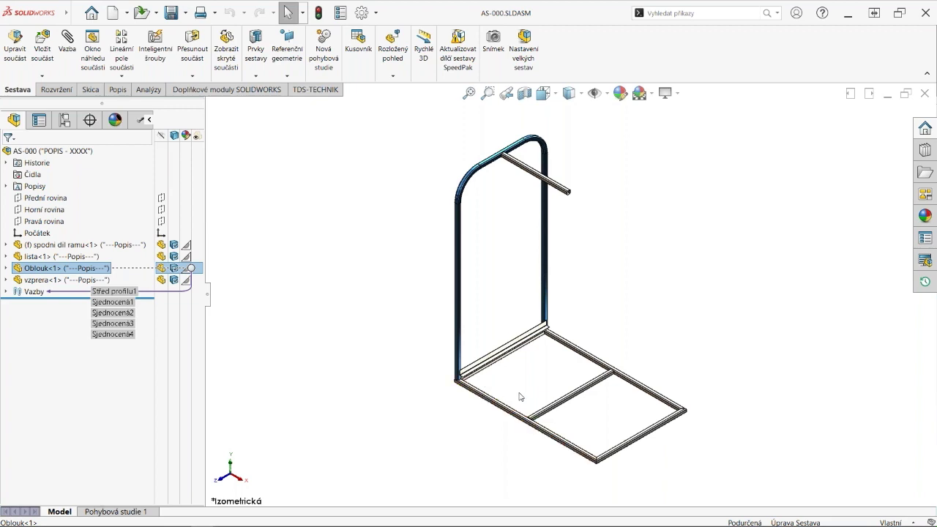
Linear-pattern the Oblouk tube along the base frame's front edge: 6 instances, 150 mm apart.
left_click(123, 53)
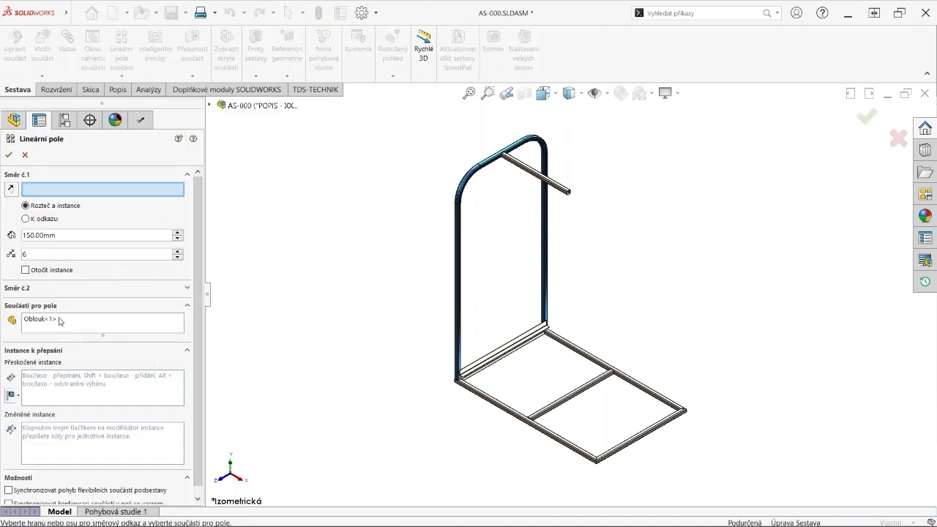
scroll(516, 390, "down", 1)
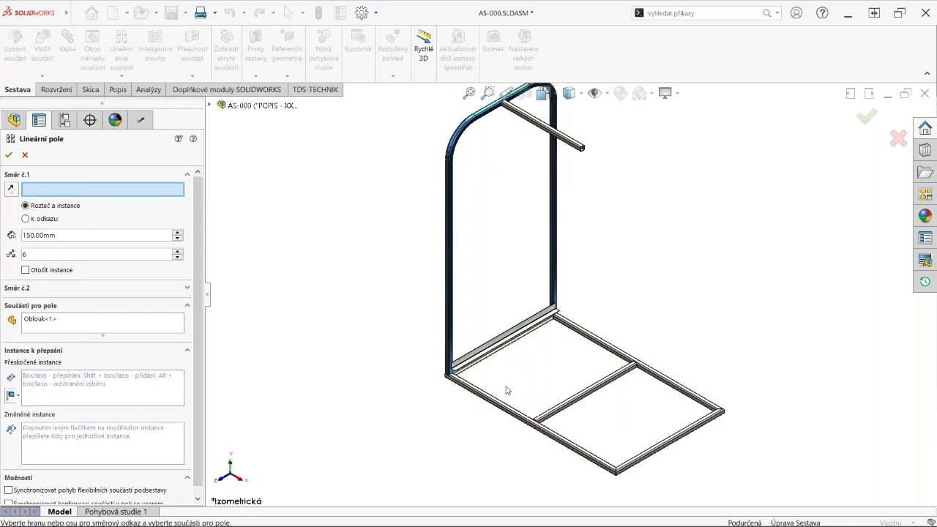
scroll(500, 411, "down", 2)
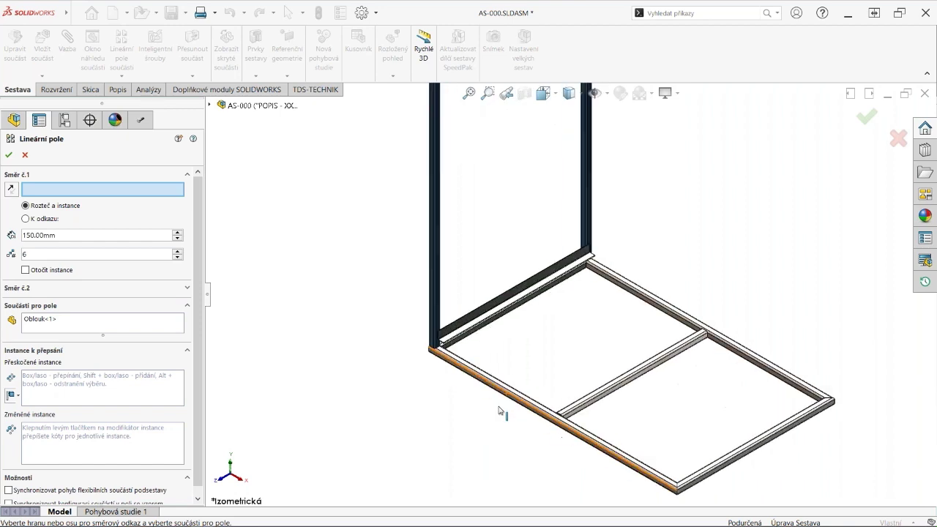
left_click(500, 411)
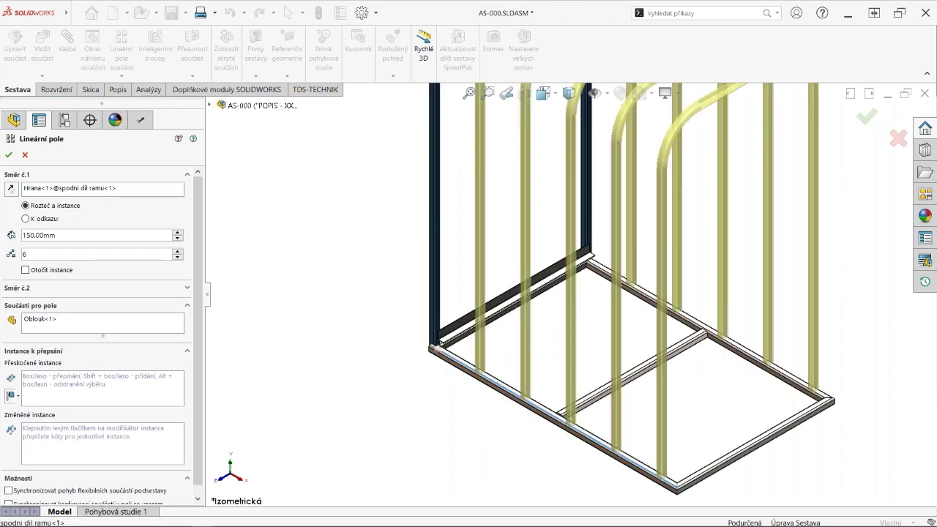
scroll(487, 380, "up", 2)
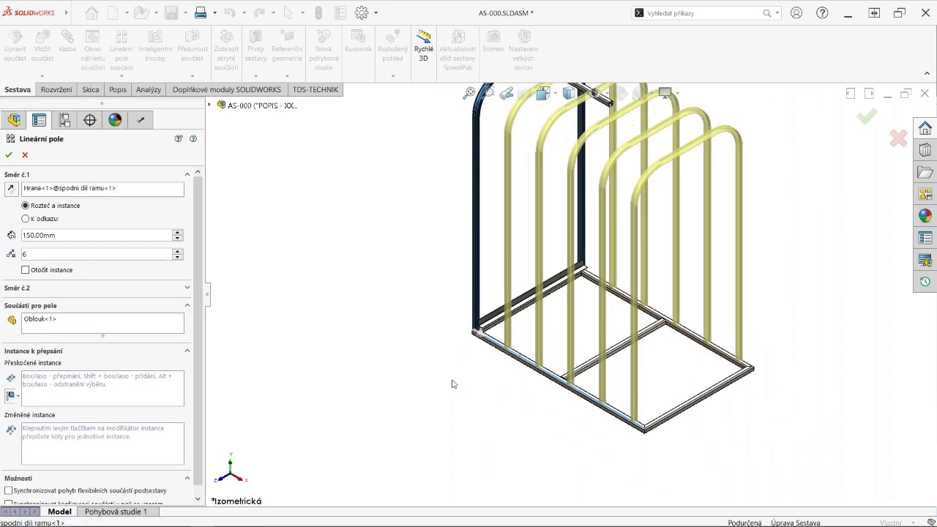
scroll(487, 381, "up", 1)
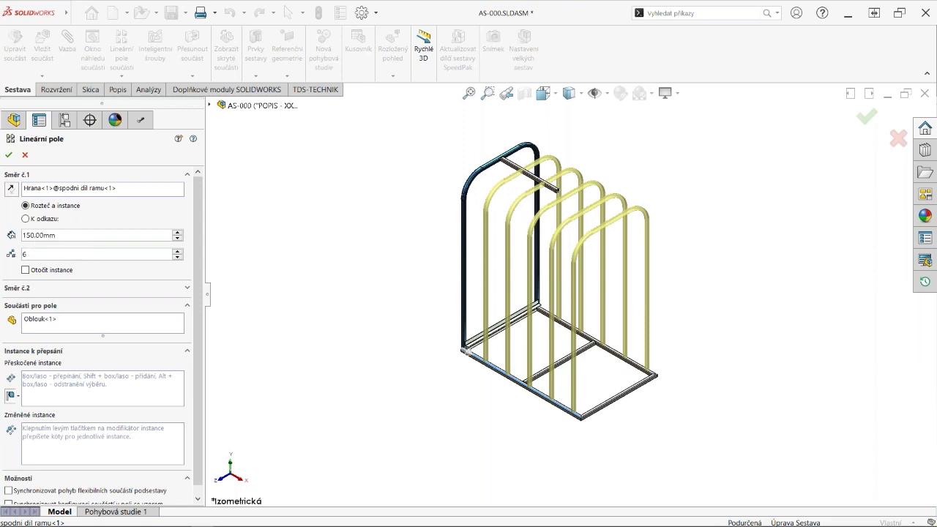
Make the Oblouk pattern run up to the bottom frame face as its end reference.
left_click(27, 220)
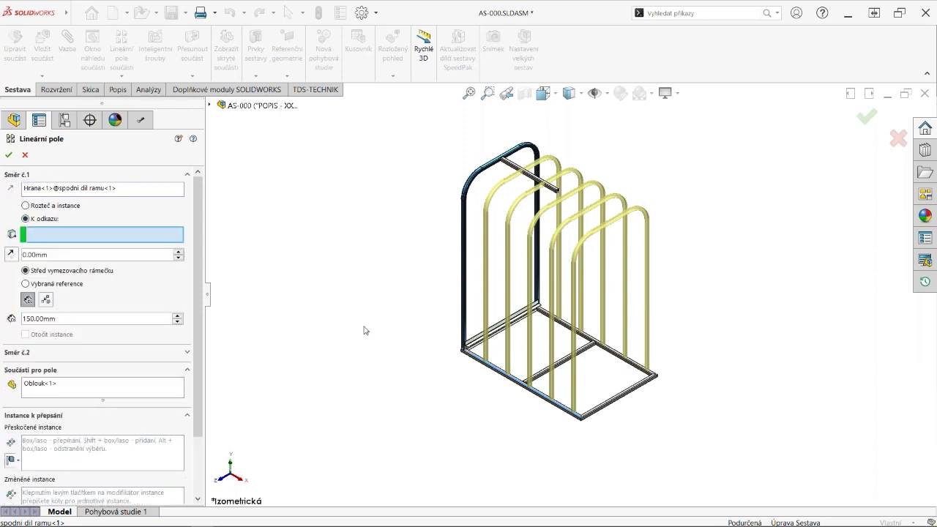
scroll(605, 414, "down", 2)
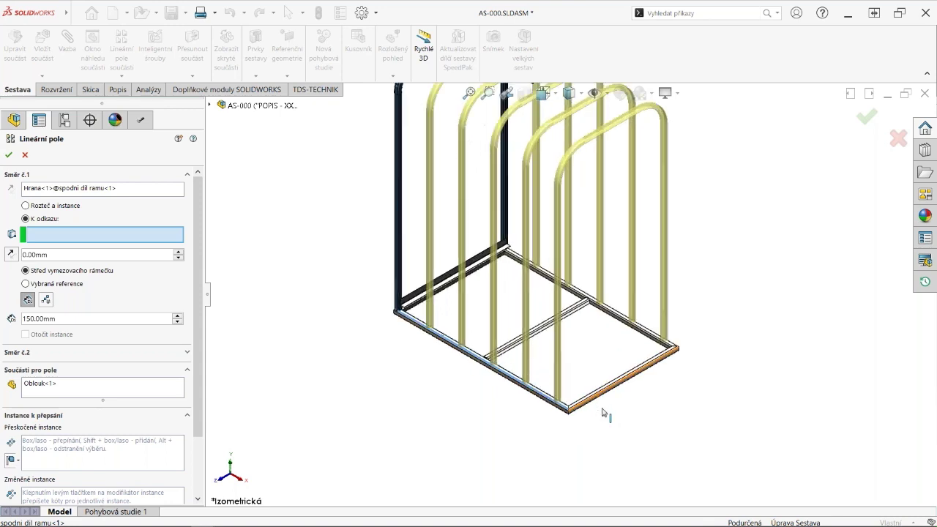
scroll(604, 414, "down", 1)
scroll(570, 381, "down", 1)
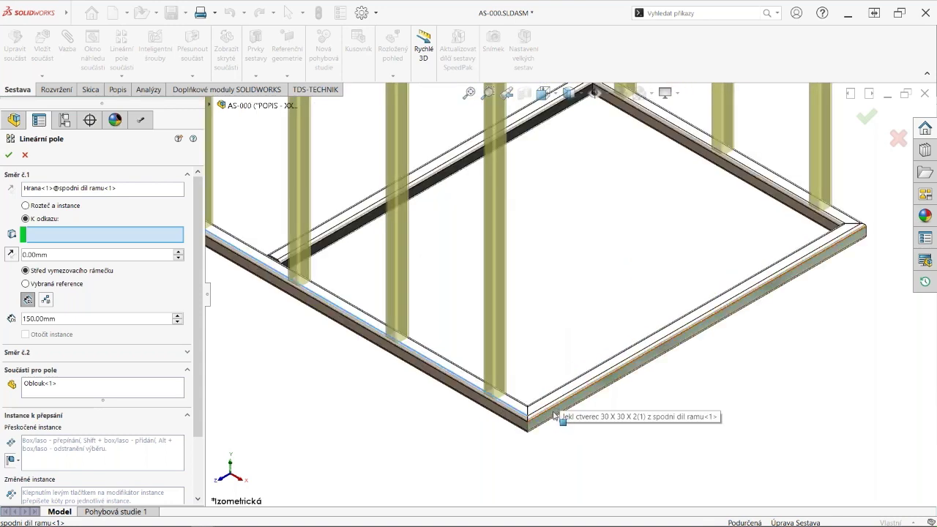
left_click(554, 415)
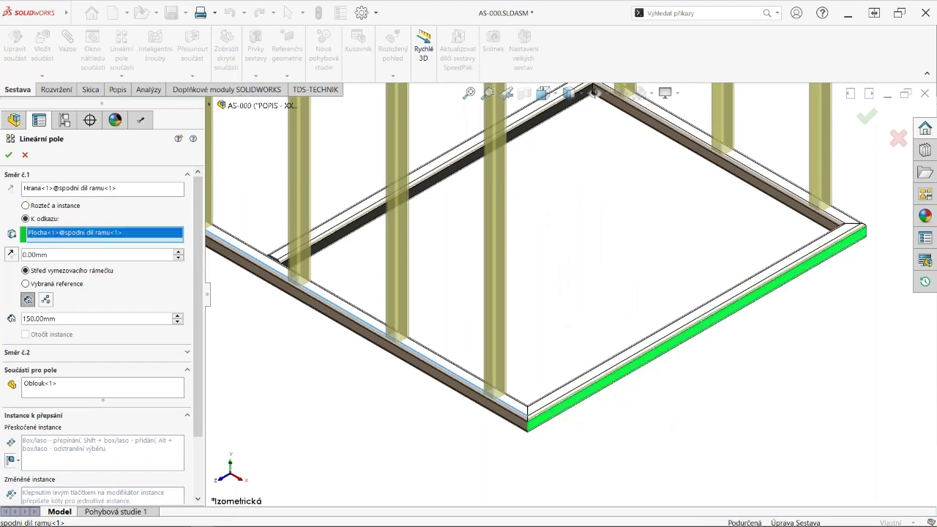
scroll(735, 389, "up", 5)
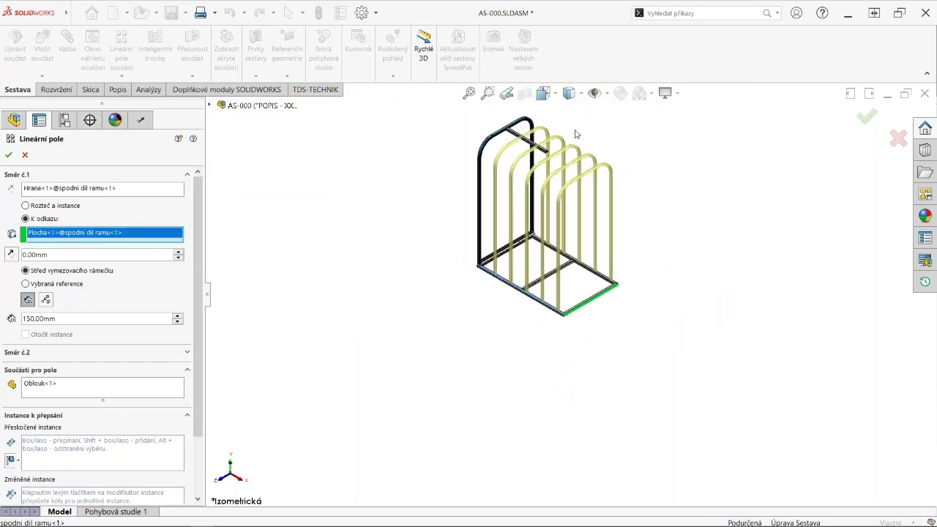
scroll(575, 134, "down", 1)
scroll(575, 135, "down", 1)
scroll(573, 138, "down", 1)
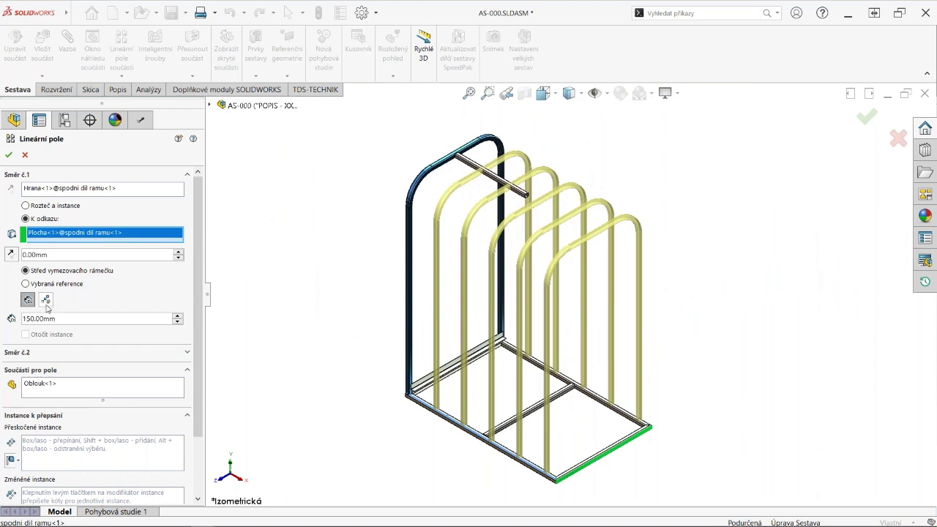
Set the pattern to 3 instances and view the rack from the front.
left_click(45, 301)
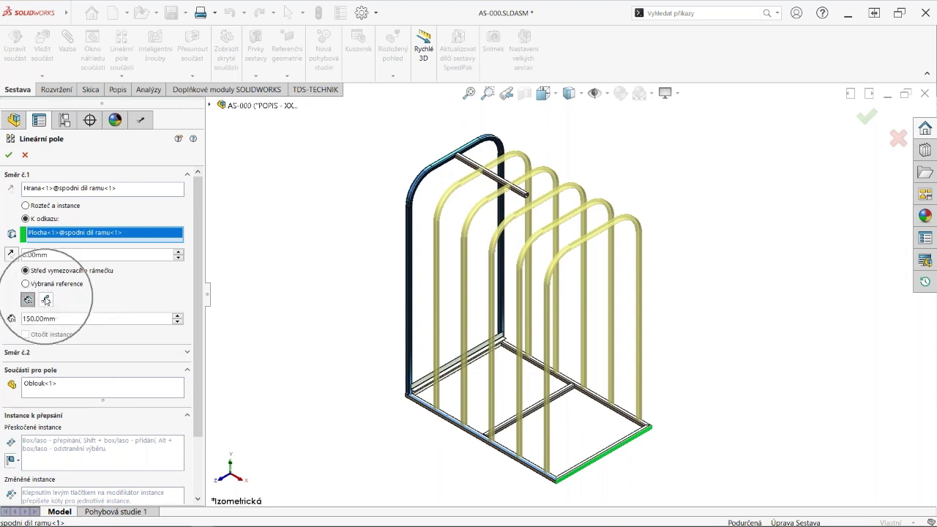
left_click(47, 301)
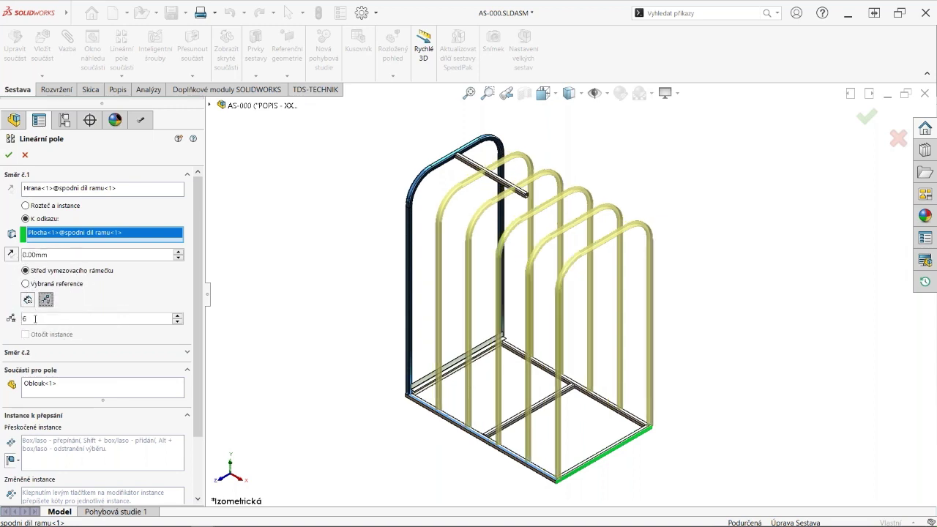
type("3")
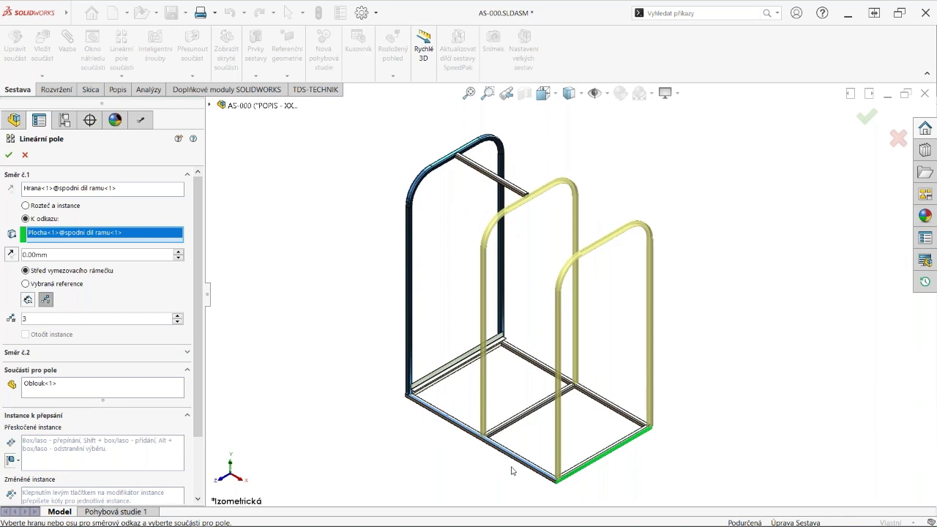
left_click(223, 481)
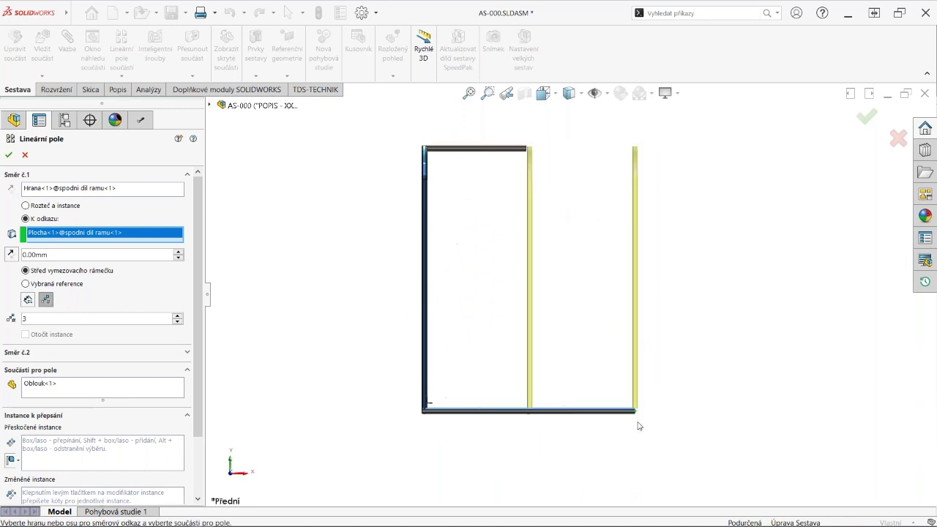
scroll(637, 424, "down", 3)
scroll(619, 366, "down", 3)
scroll(611, 356, "down", 2)
scroll(608, 357, "down", 1)
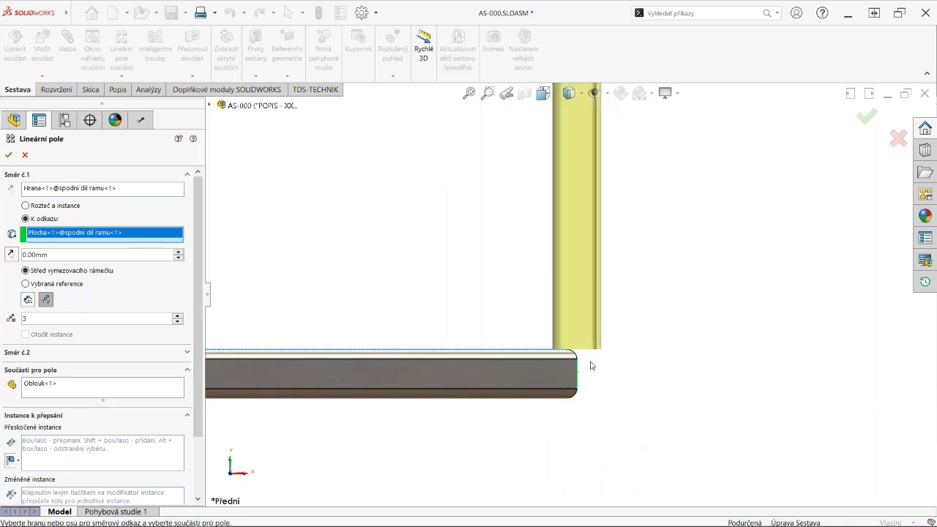
left_click(56, 270)
left_click(56, 271)
Measure the three-arch pattern from a selected face of the bent tube.
left_click(26, 283)
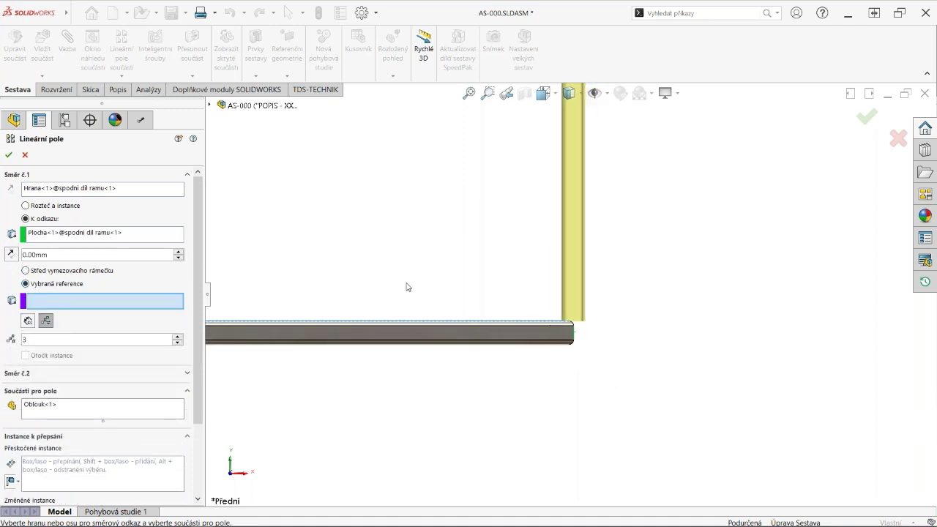
middle_click_drag(498, 281, 453, 337)
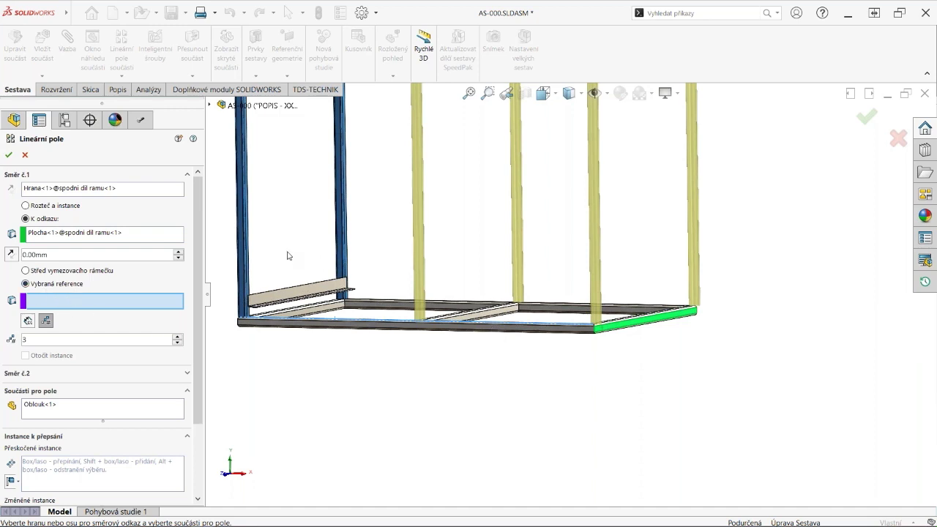
scroll(287, 256, "down", 3)
scroll(366, 274, "down", 3)
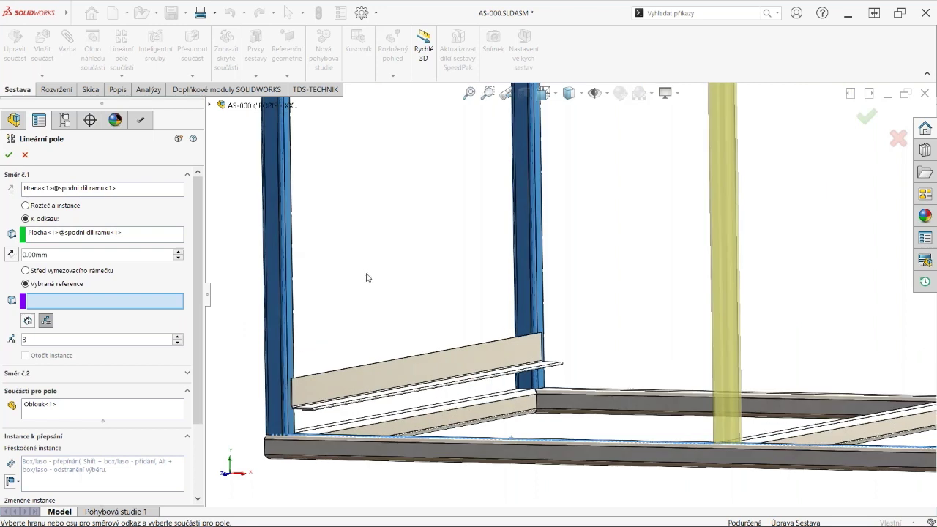
scroll(349, 292, "down", 2)
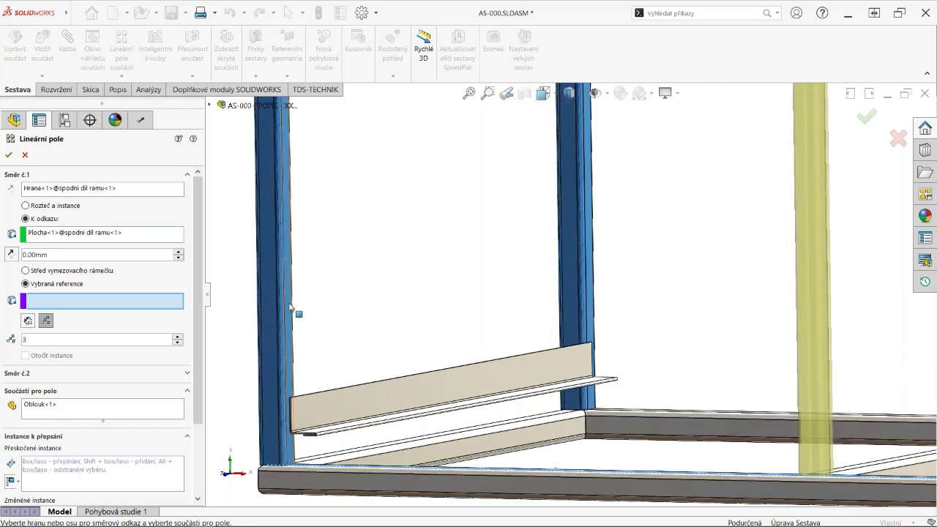
left_click(306, 431)
scroll(315, 435, "up", 5)
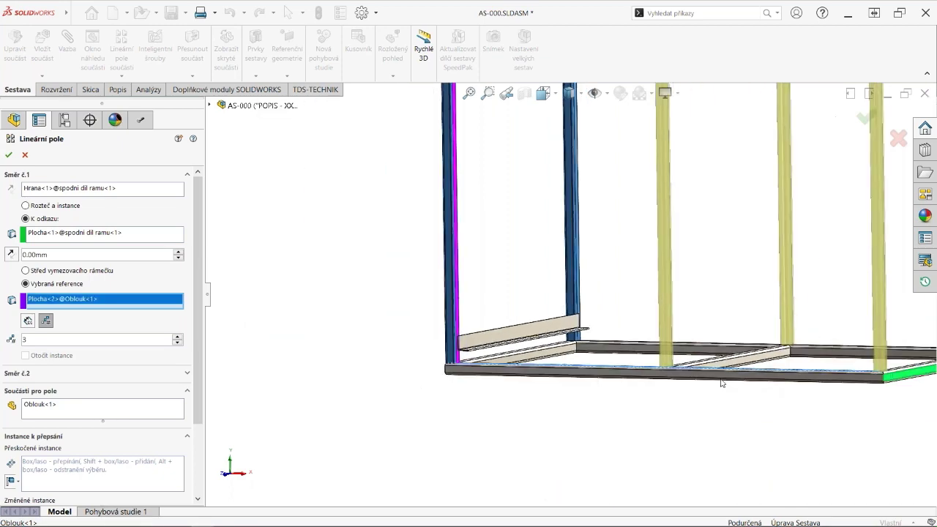
scroll(331, 441, "down", 3)
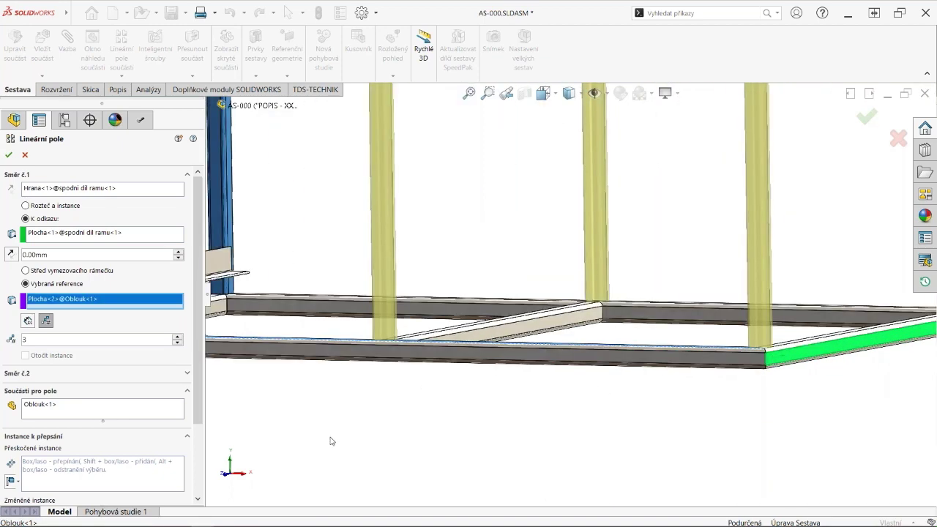
Enable flexible subassembly motion sync and accept the pattern as MistniLinPole1.
left_click(228, 480)
scroll(838, 351, "down", 3)
scroll(755, 305, "down", 1)
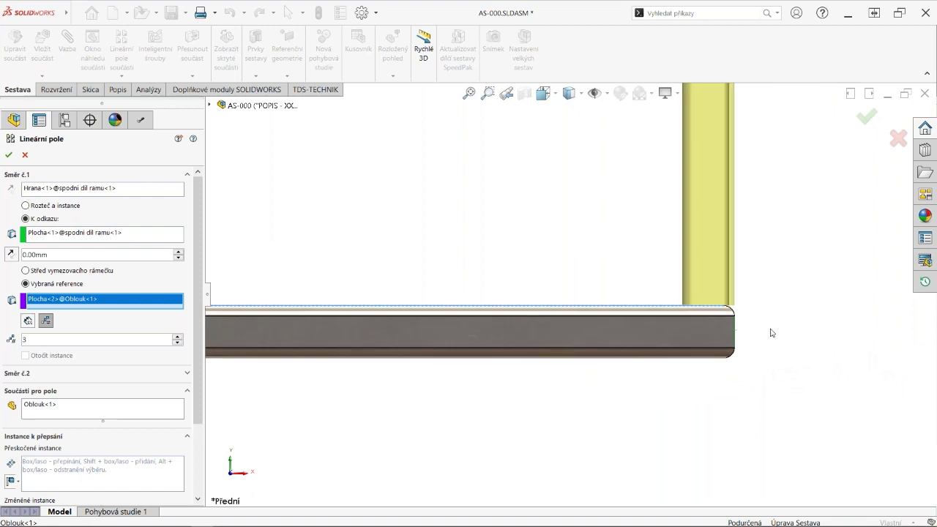
middle_click_drag(771, 333, 757, 330)
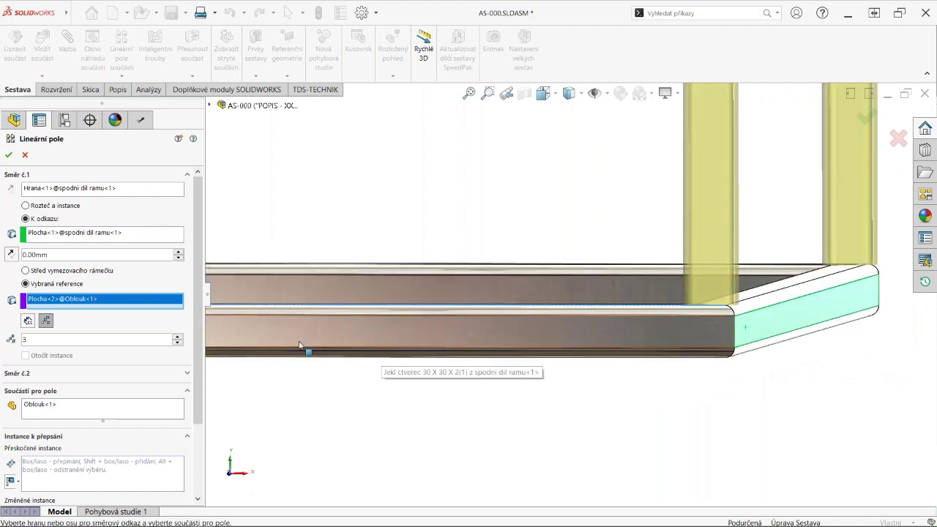
scroll(356, 367, "up", 2)
scroll(356, 368, "up", 2)
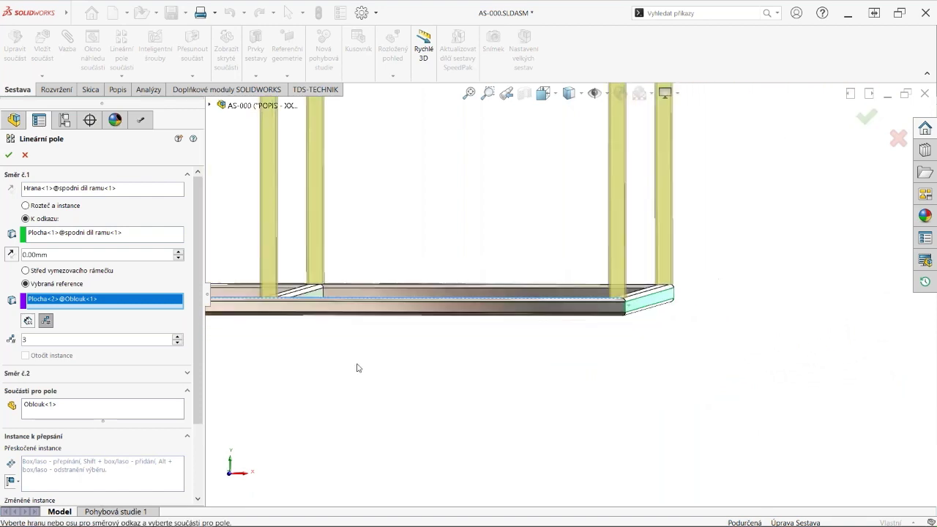
scroll(403, 330, "up", 2)
scroll(404, 330, "up", 1)
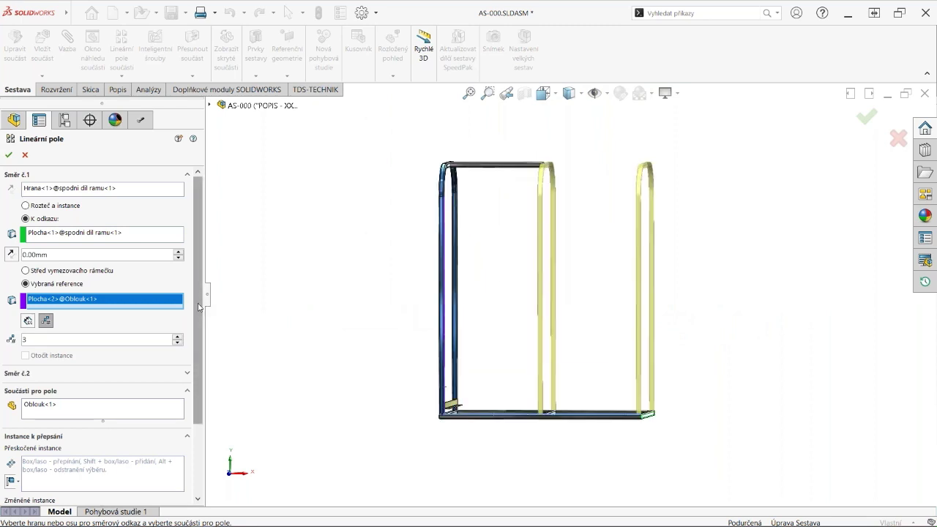
left_click_drag(199, 307, 198, 401)
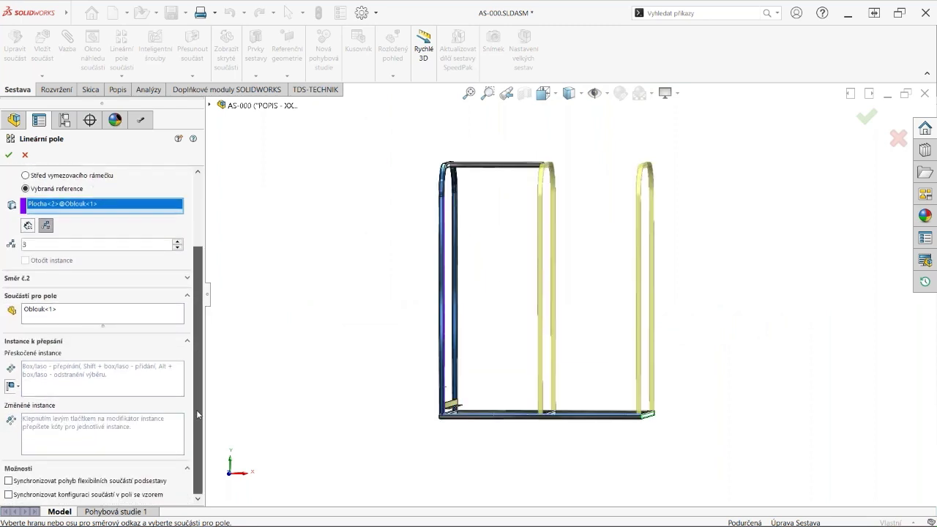
left_click(16, 483)
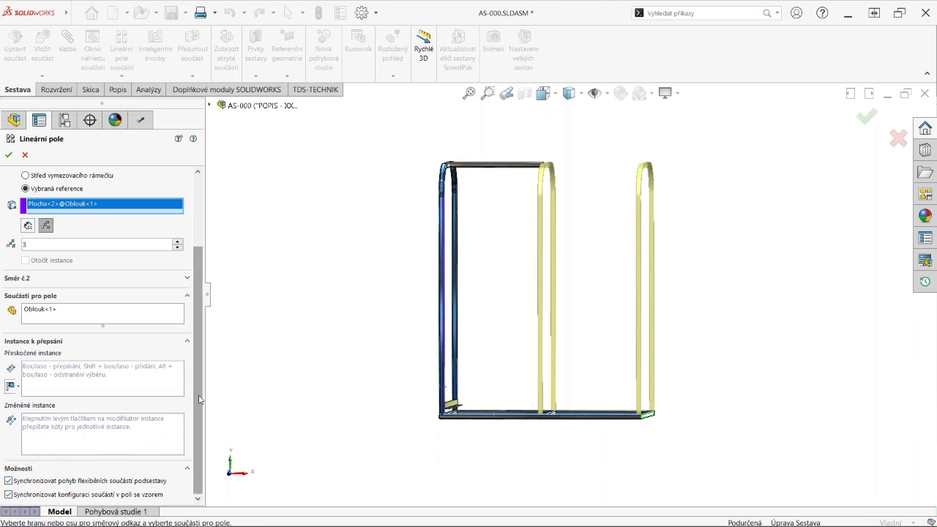
left_click_drag(199, 401, 199, 331)
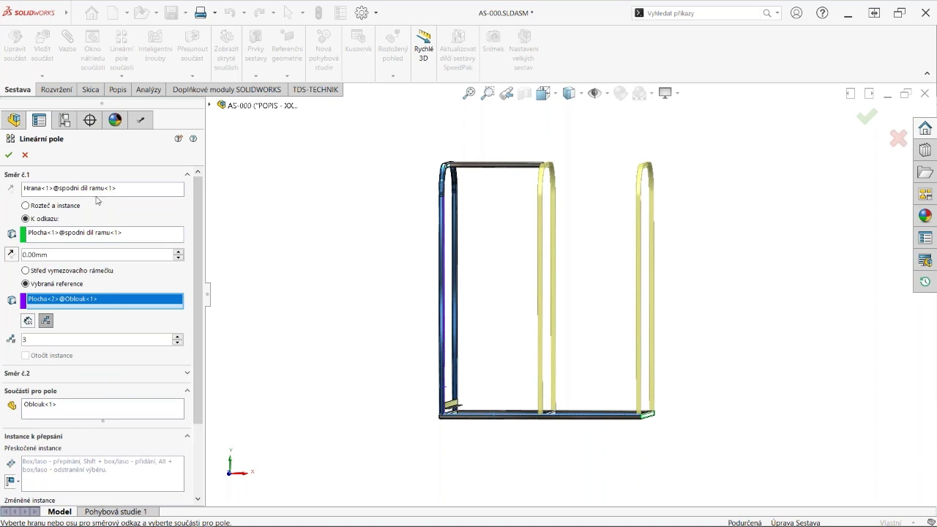
left_click(10, 155)
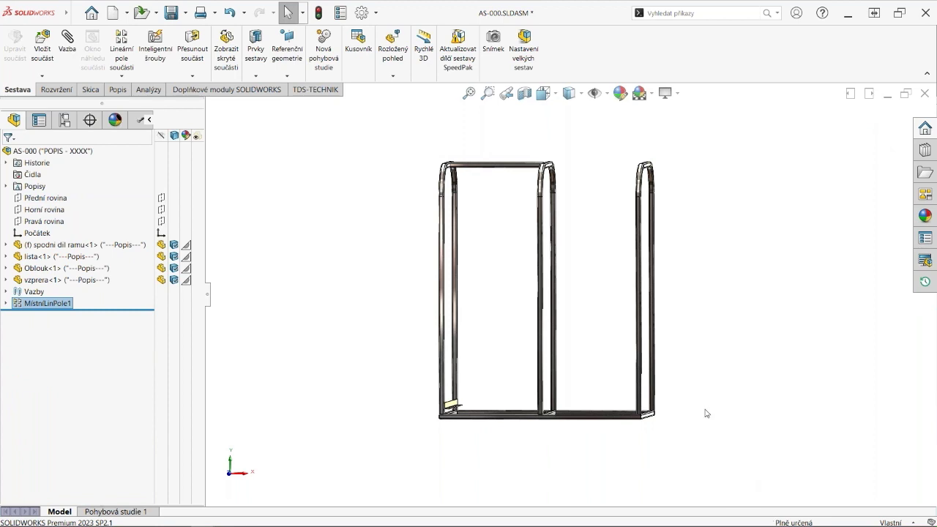
Return to isometric view, then select vzprera<1> and the lista<1> angle bar in the tree.
key("ctrl+7")
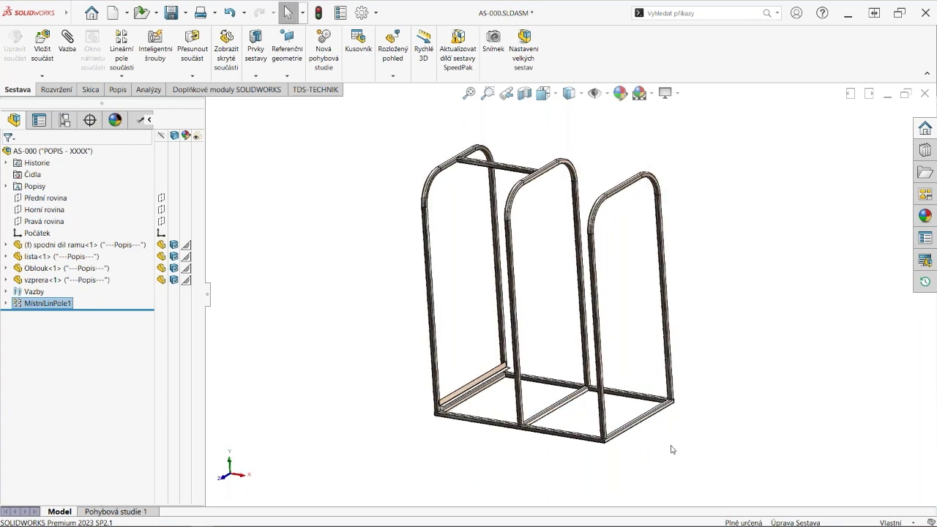
scroll(497, 382, "down", 3)
scroll(526, 299, "down", 3)
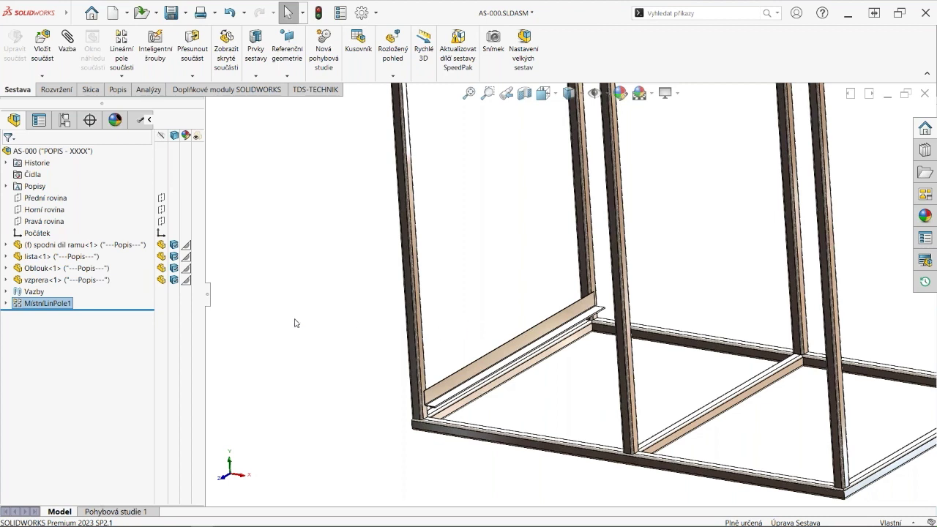
left_click(41, 278)
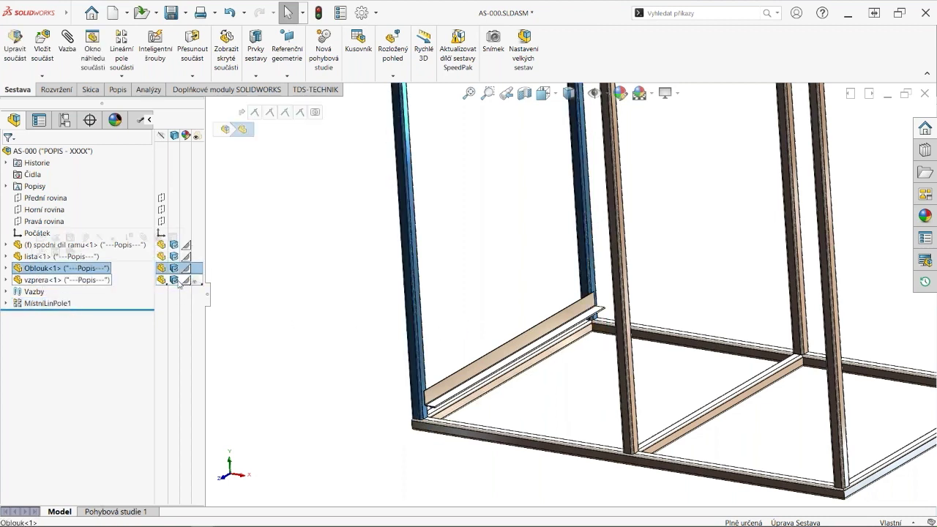
left_click(37, 256)
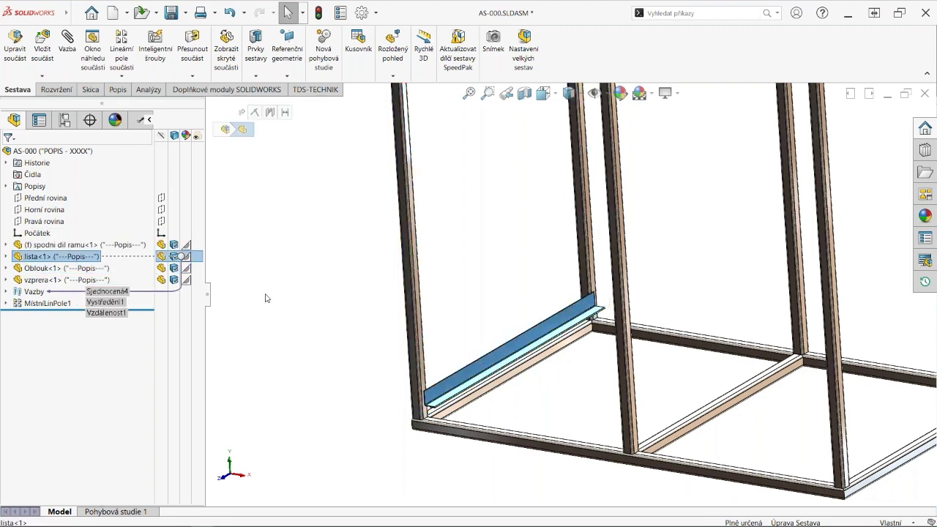
left_click(123, 47)
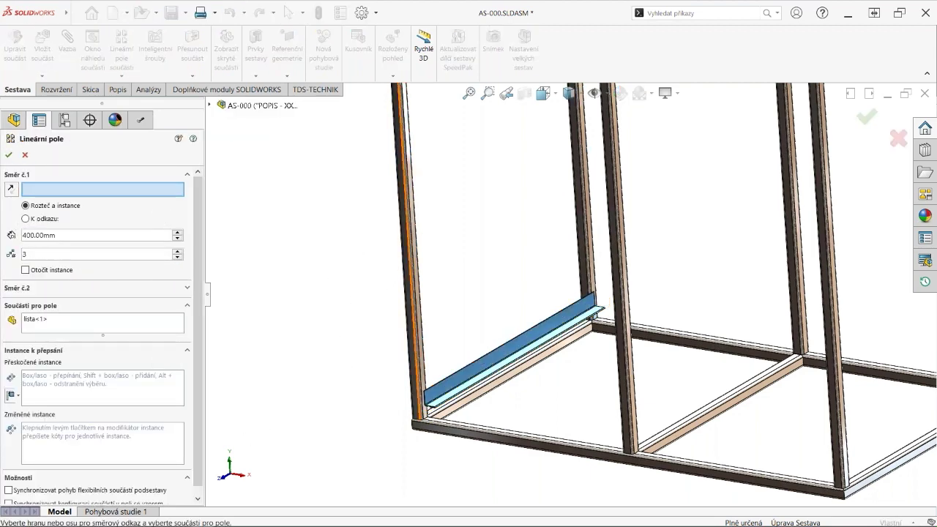
scroll(457, 241, "down", 3)
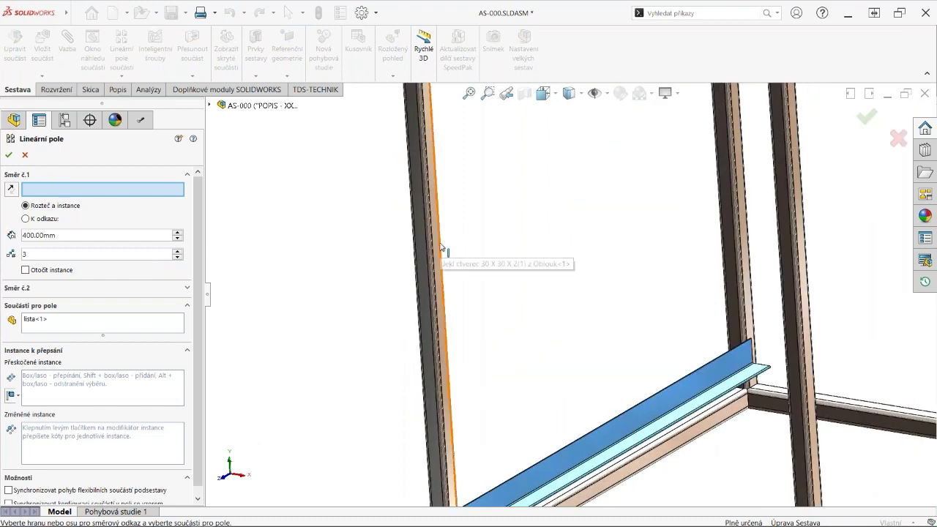
left_click(442, 247)
scroll(358, 322, "up", 1)
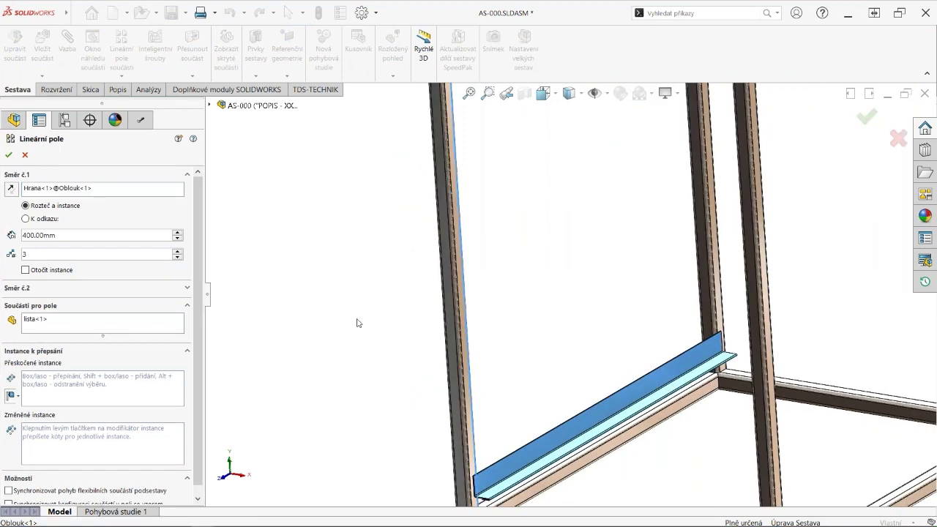
scroll(358, 323, "up", 1)
left_click(37, 220)
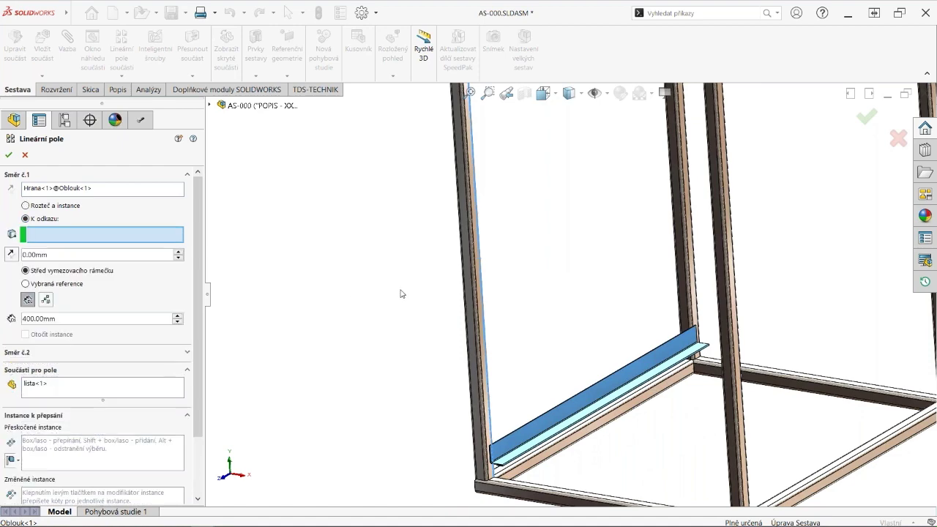
scroll(416, 292, "up", 3)
scroll(512, 183, "up", 2)
scroll(541, 153, "down", 3)
scroll(549, 212, "down", 3)
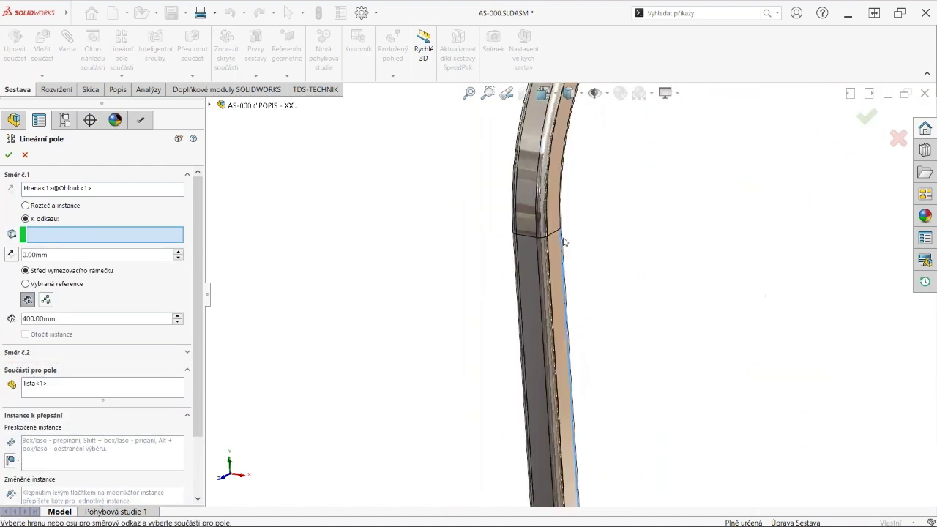
left_click(558, 248)
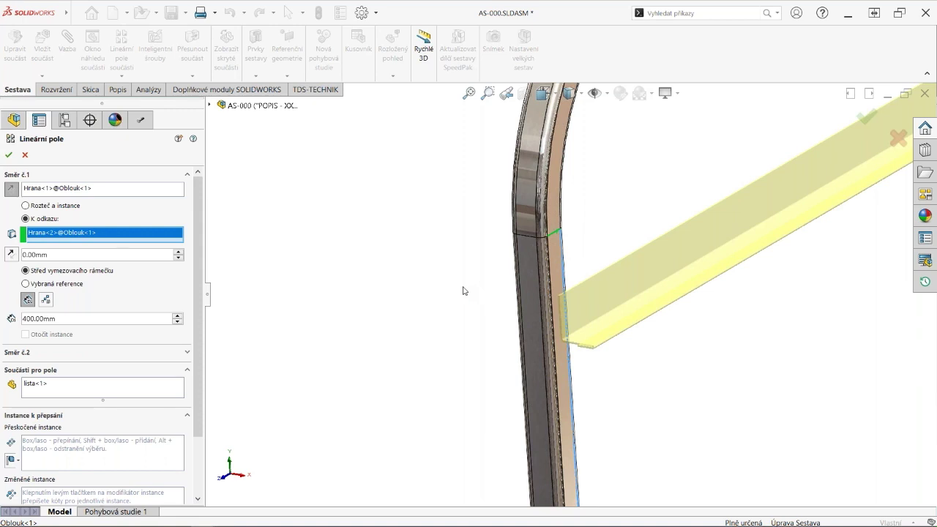
scroll(462, 290, "up", 3)
scroll(535, 429, "up", 2)
scroll(544, 431, "up", 1)
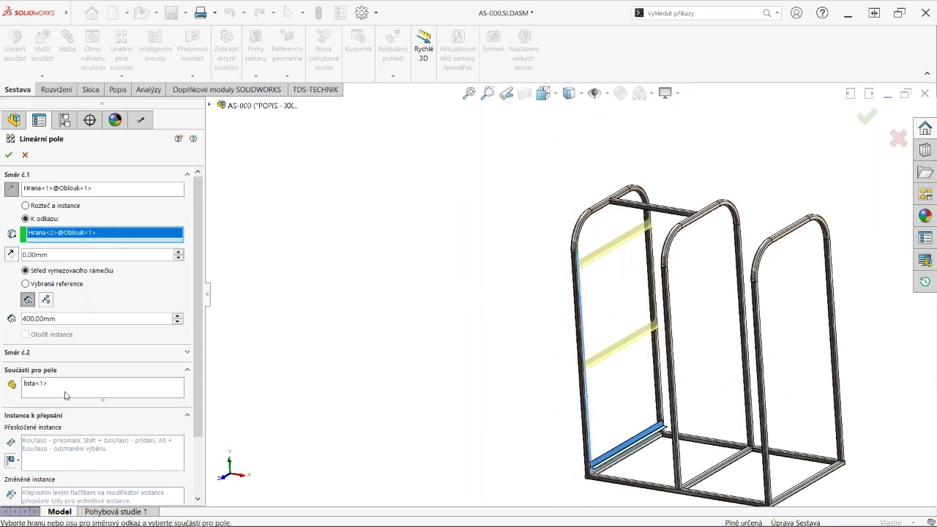
Set the pattern spacing to 150 mm and the reference offset to 50 mm.
left_click_drag(65, 316, 18, 316)
type("150")
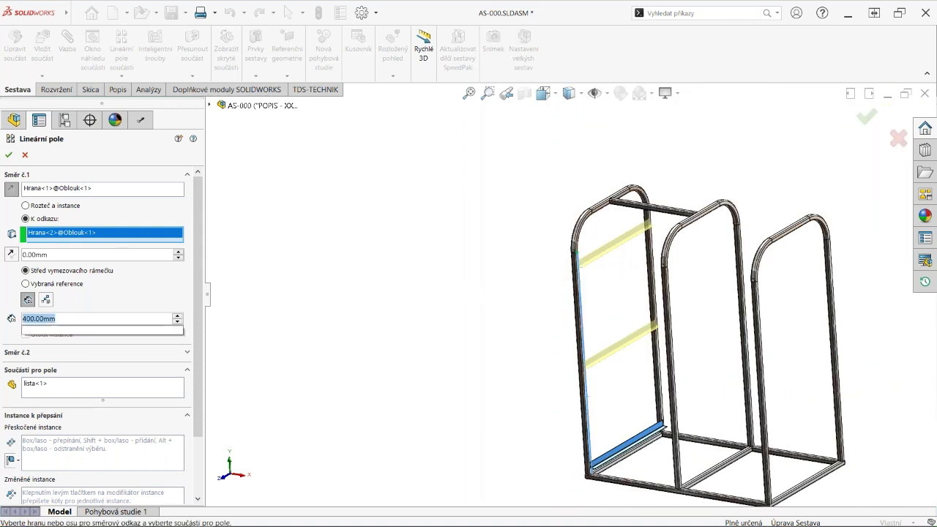
key("Return")
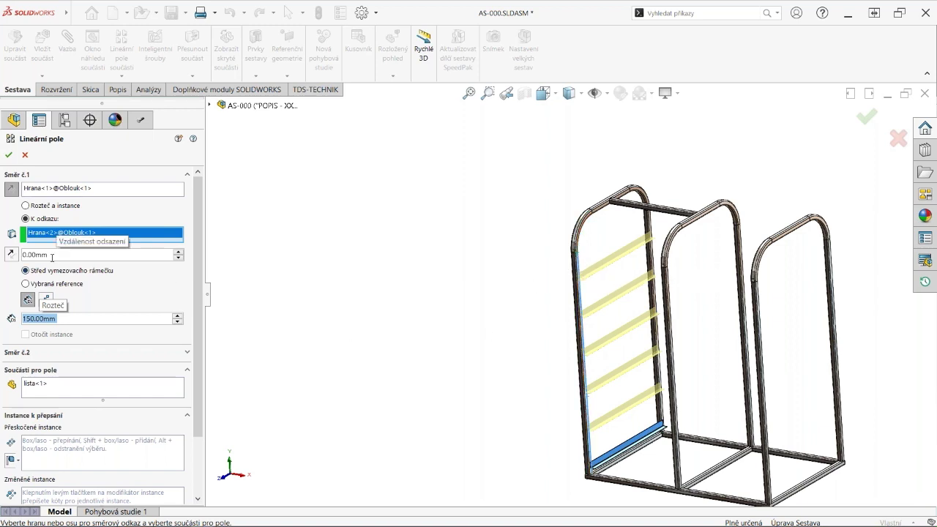
left_click(52, 255)
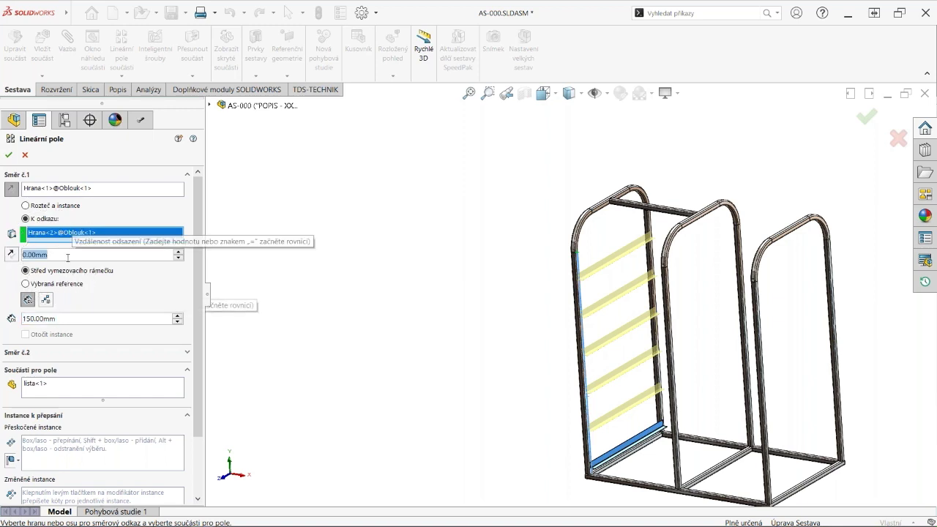
type("50")
key("Return")
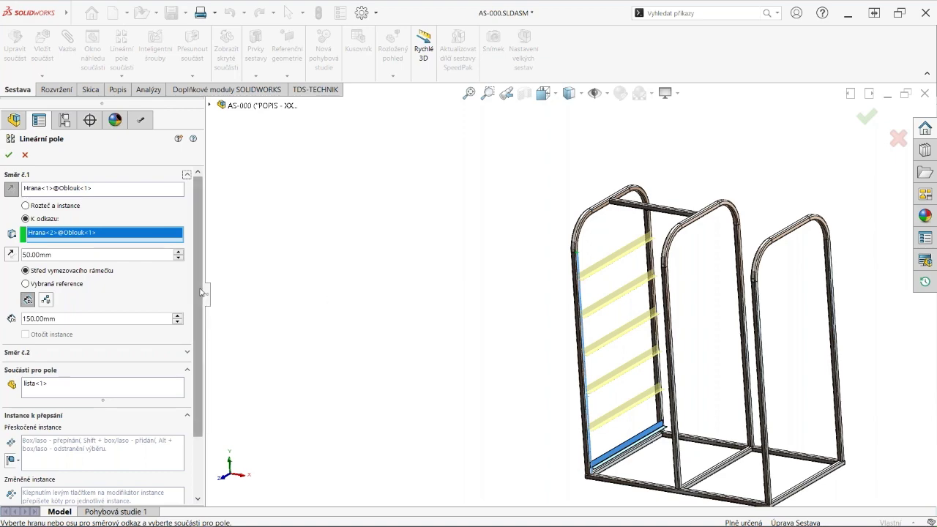
scroll(202, 291, "down", 3)
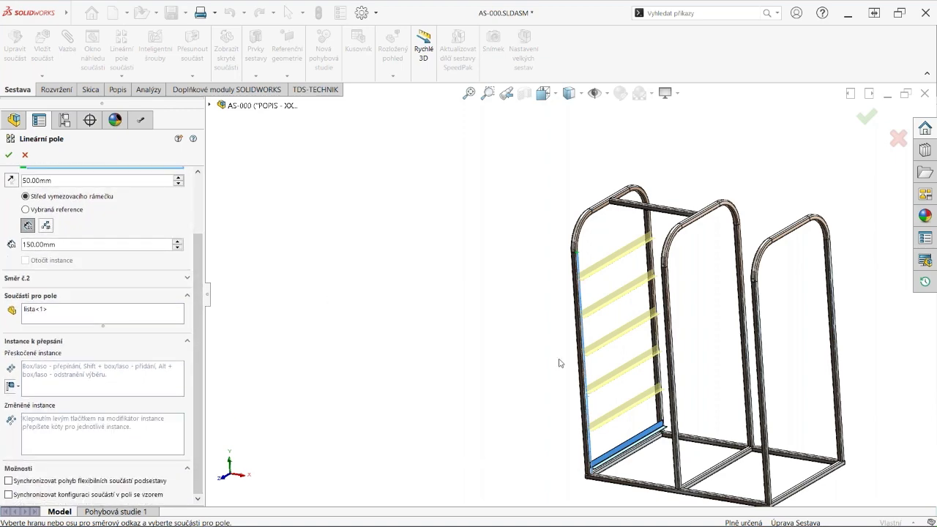
Skip and restore the third instance, sync flexible subassembly motion, and accept as MístníLinPole2.
scroll(679, 406, "down", 2)
scroll(679, 406, "down", 2)
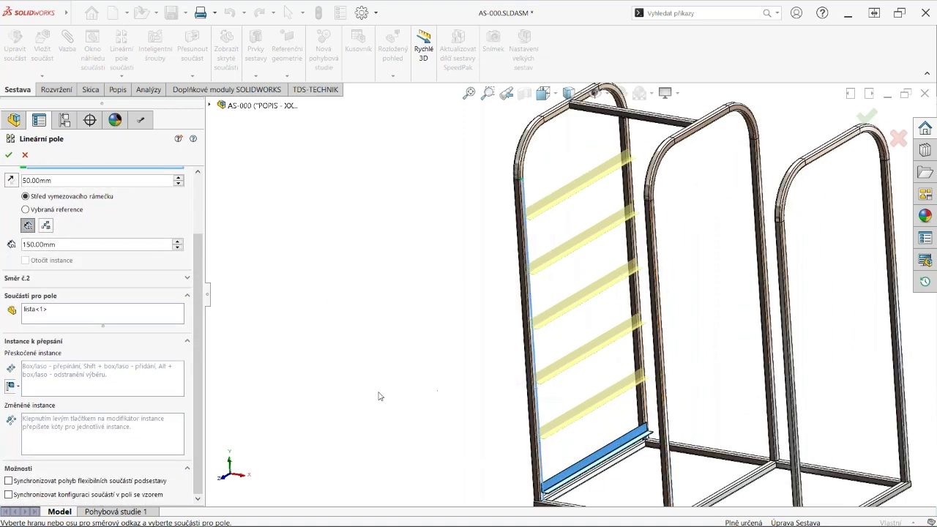
left_click(118, 378)
left_click(587, 293)
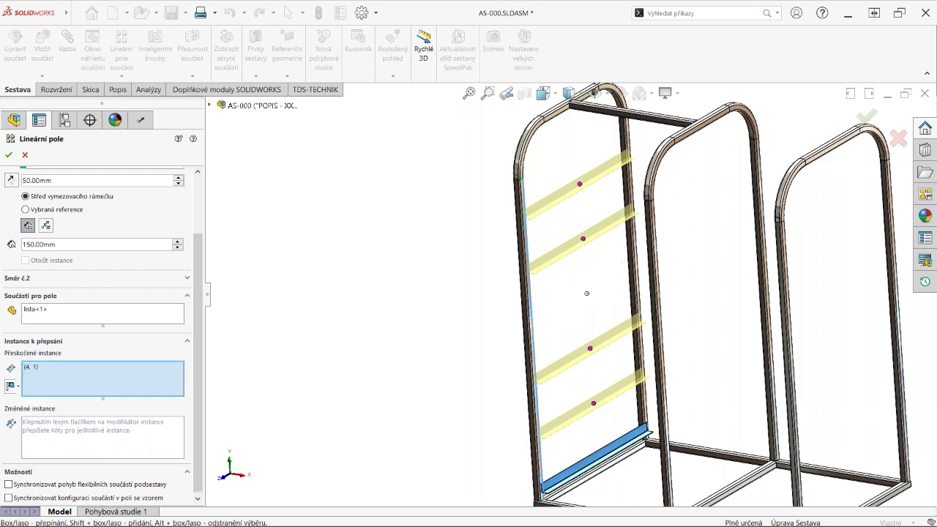
left_click(586, 293)
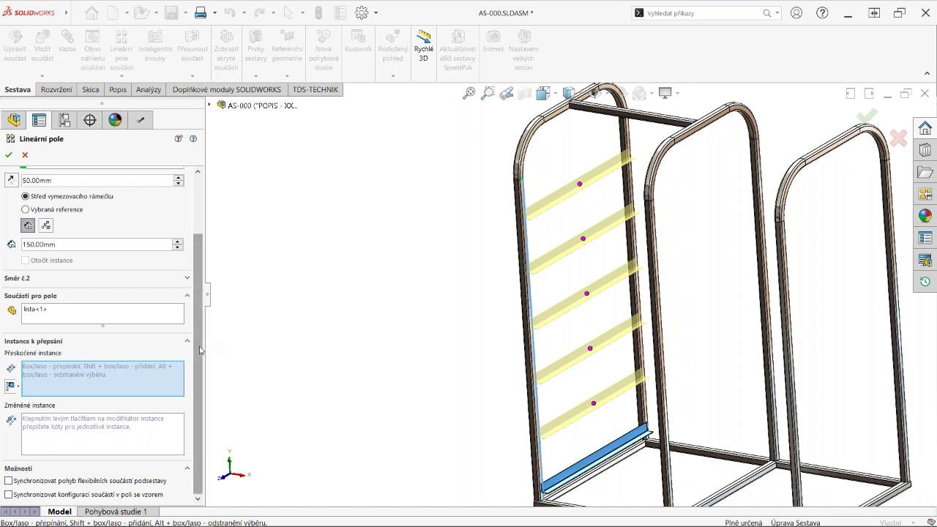
left_click(9, 481)
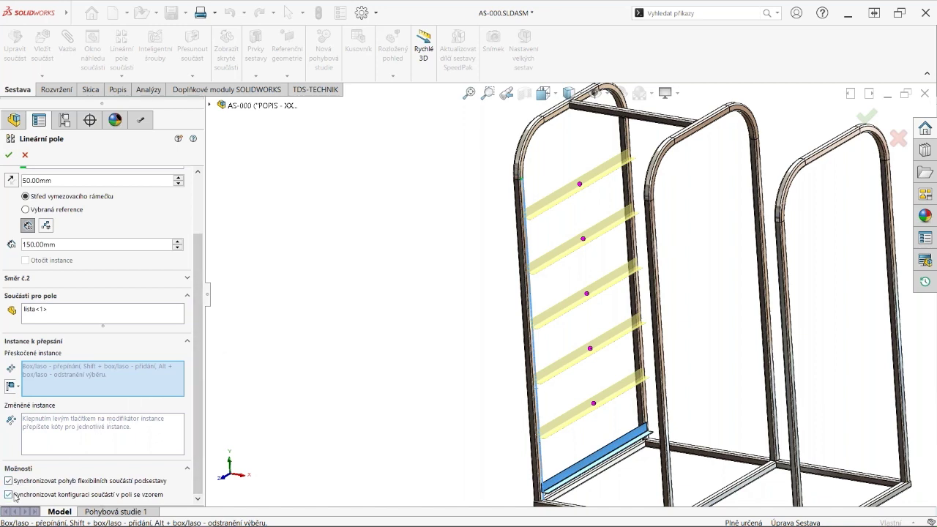
left_click_drag(203, 332, 203, 261)
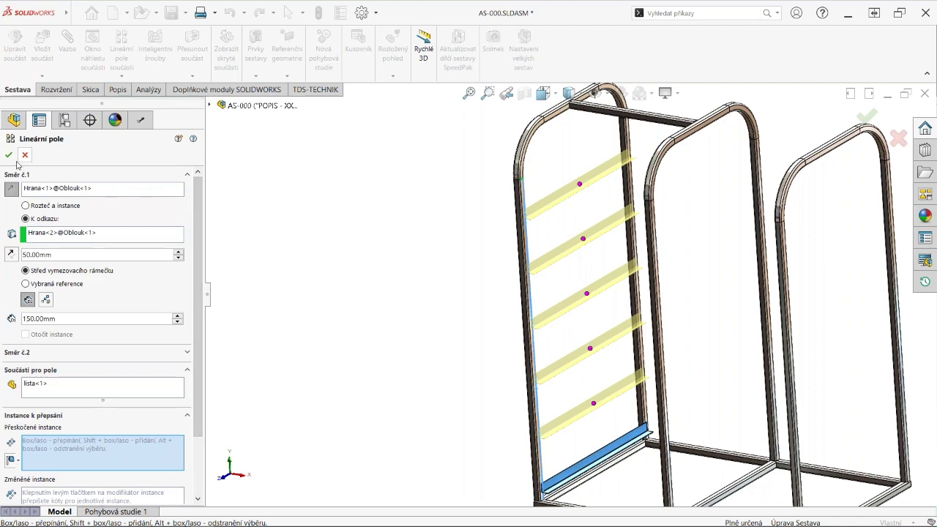
key("Return")
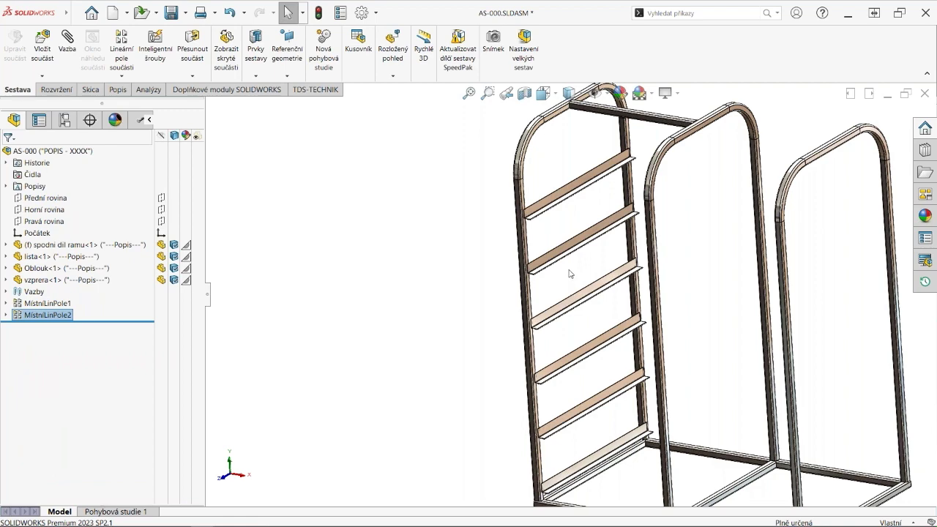
Change the Oblouk<1> tube's 1000 mm height dimension to 1500 mm and rebuild.
scroll(664, 251, "up", 3)
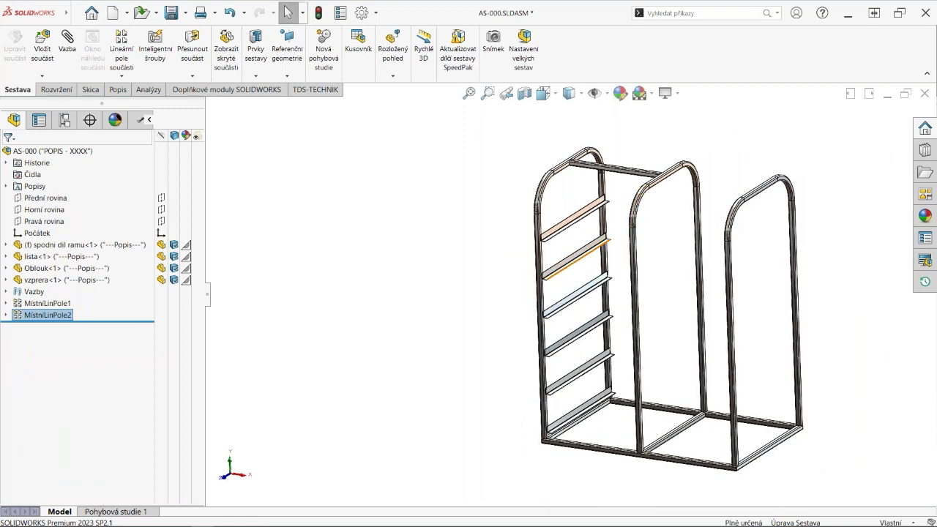
scroll(567, 241, "down", 1)
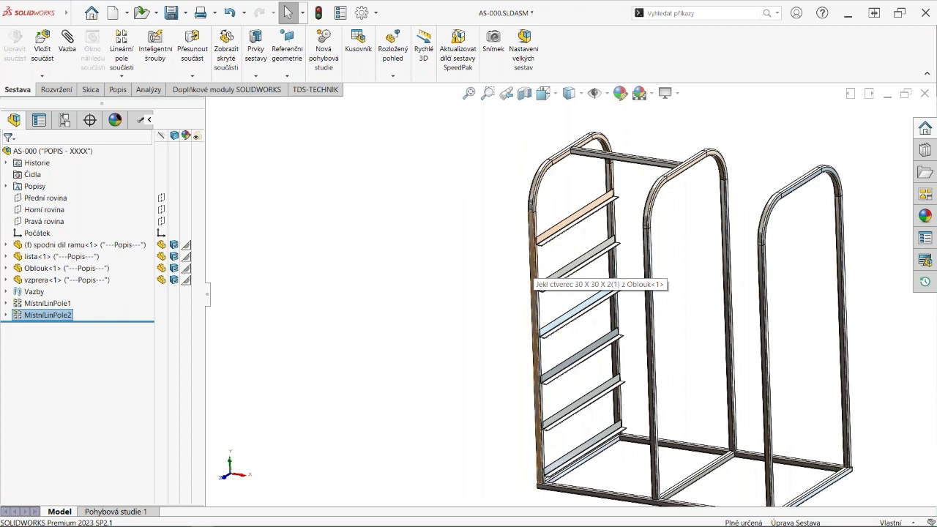
left_click(534, 272)
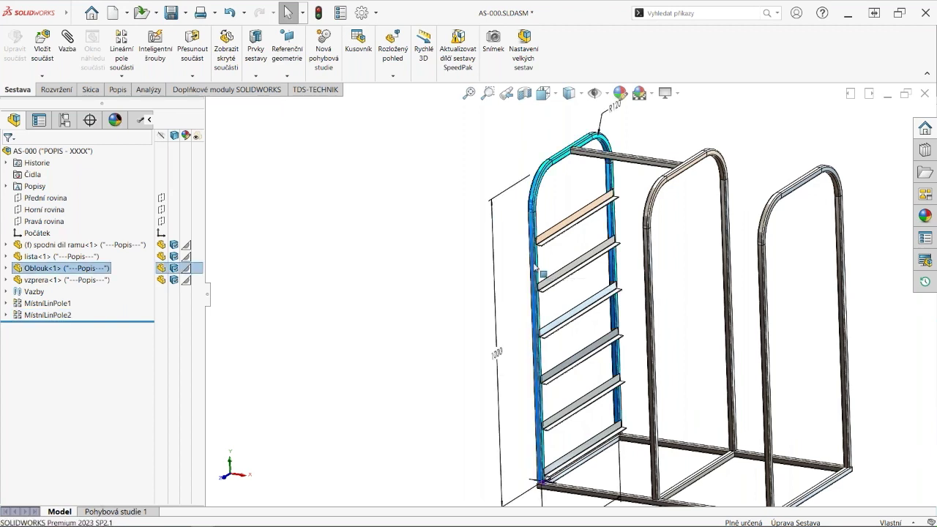
double_click(496, 354)
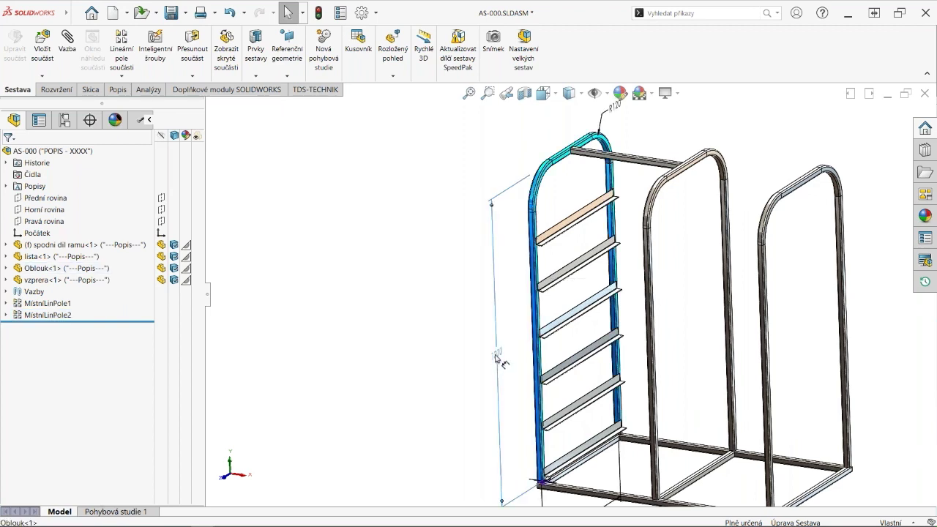
type("1500")
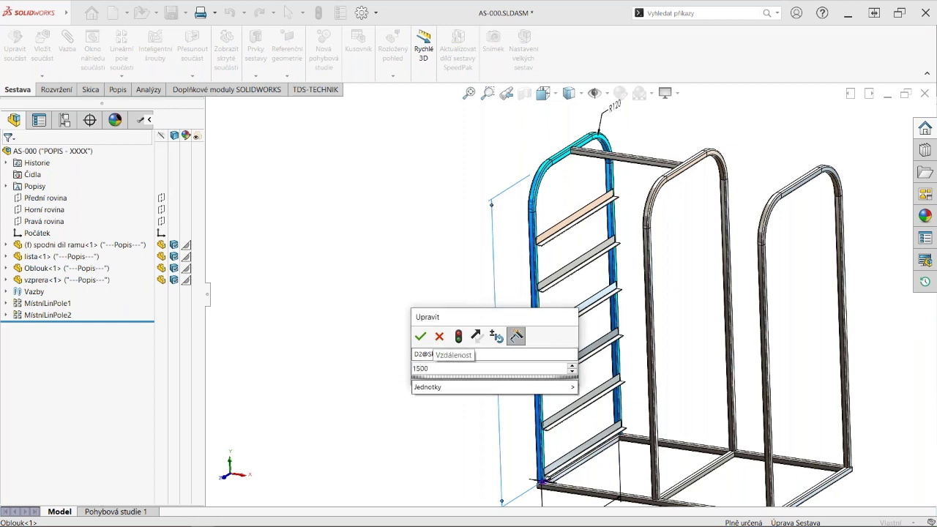
left_click(459, 336)
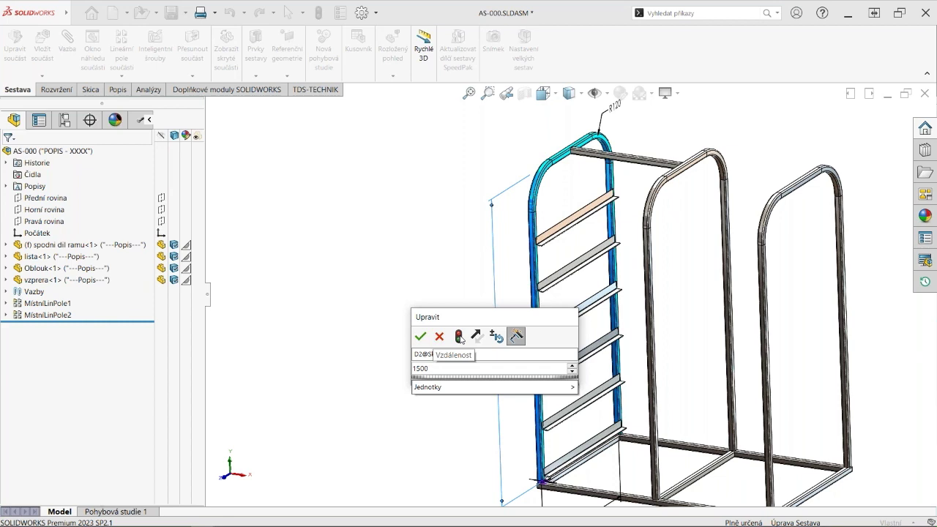
left_click(421, 337)
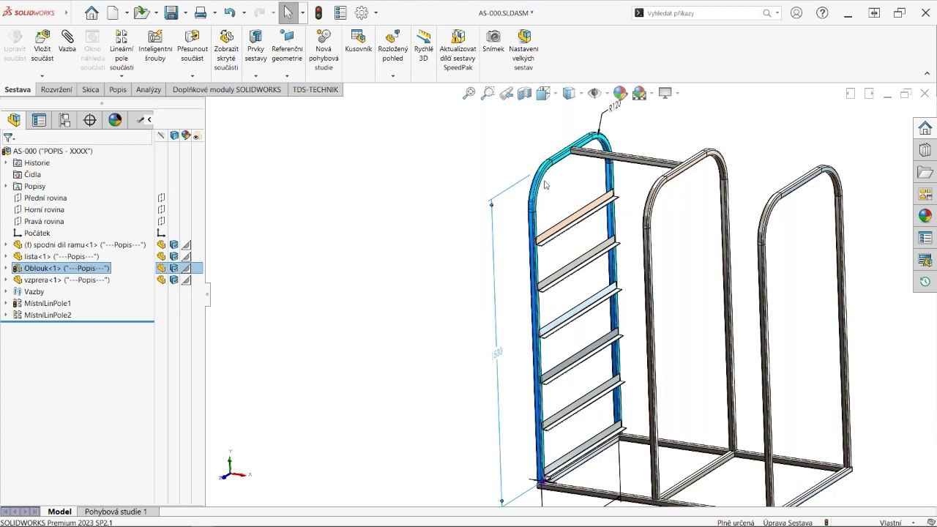
scroll(540, 233, "up", 2)
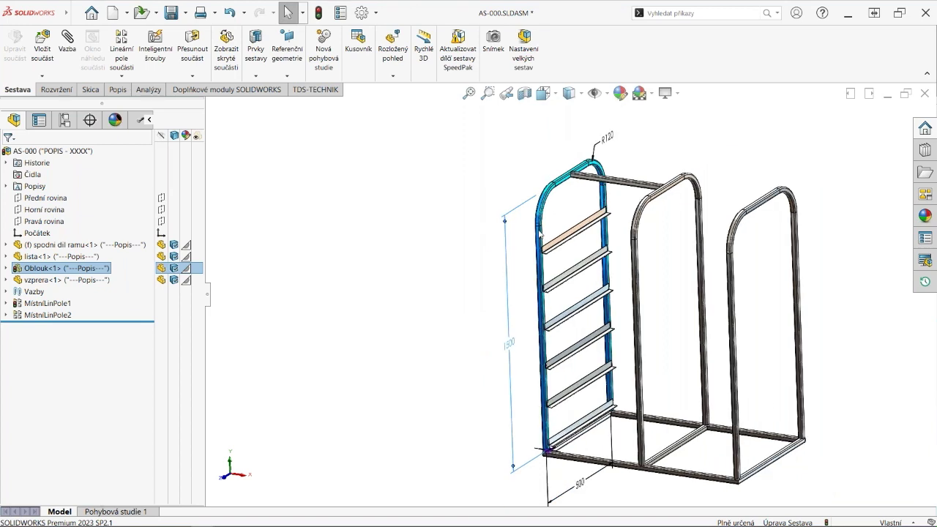
left_click(398, 272)
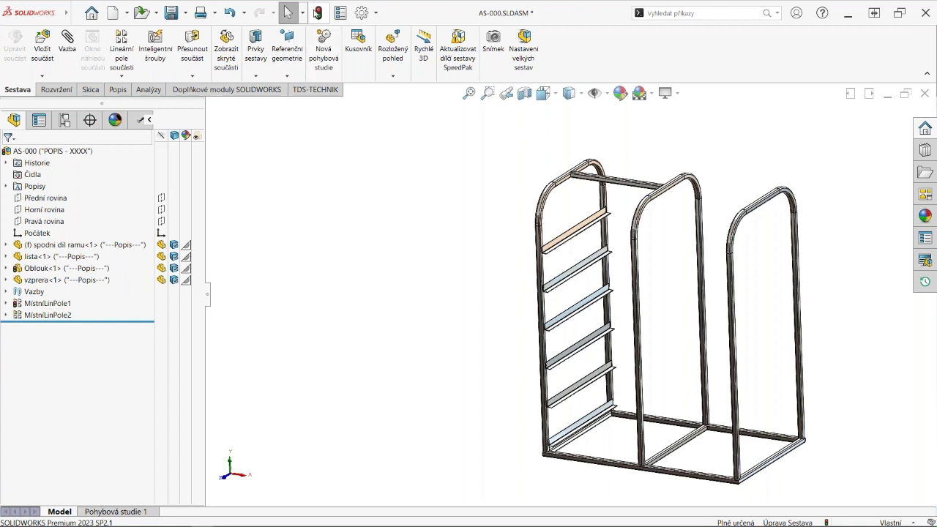
Rebuild the AS-000 rack with the taller frame and zoom around to inspect it.
left_click(317, 14)
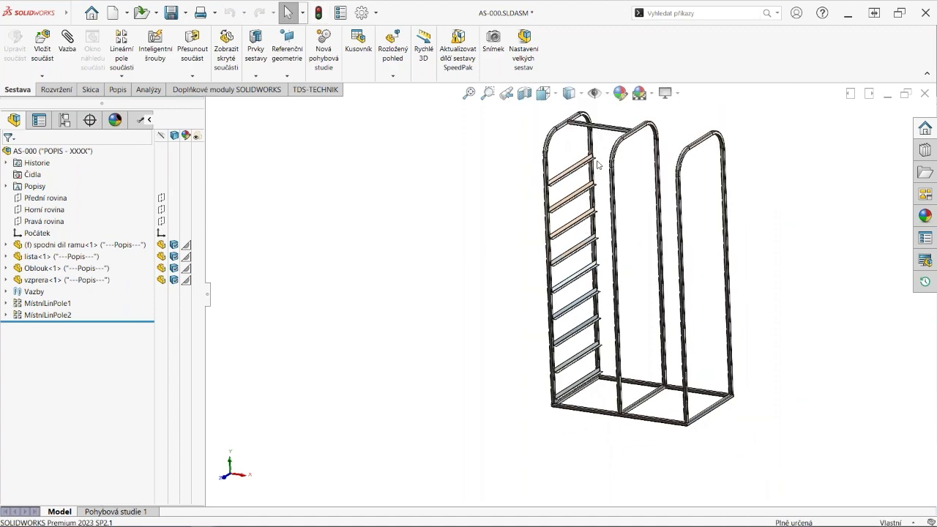
scroll(597, 164, "down", 2)
scroll(597, 164, "down", 2)
scroll(597, 165, "down", 3)
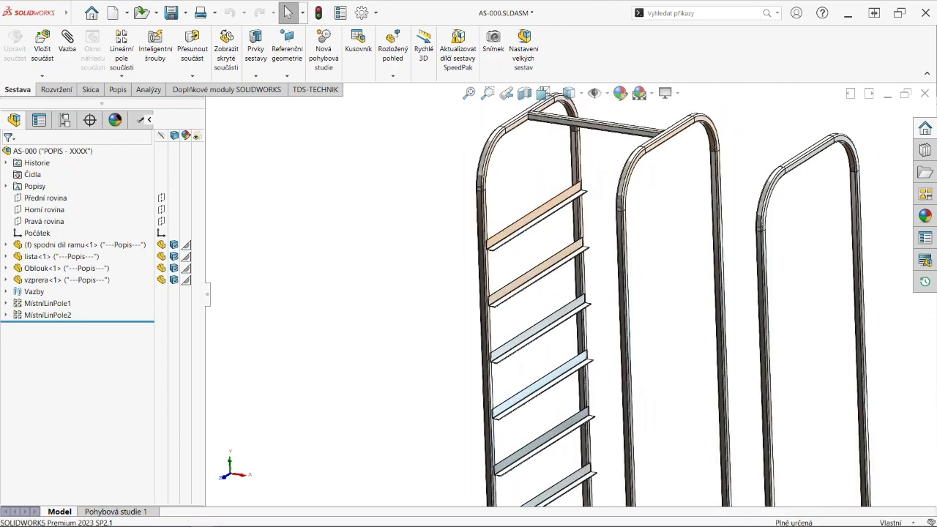
scroll(546, 344, "up", 2)
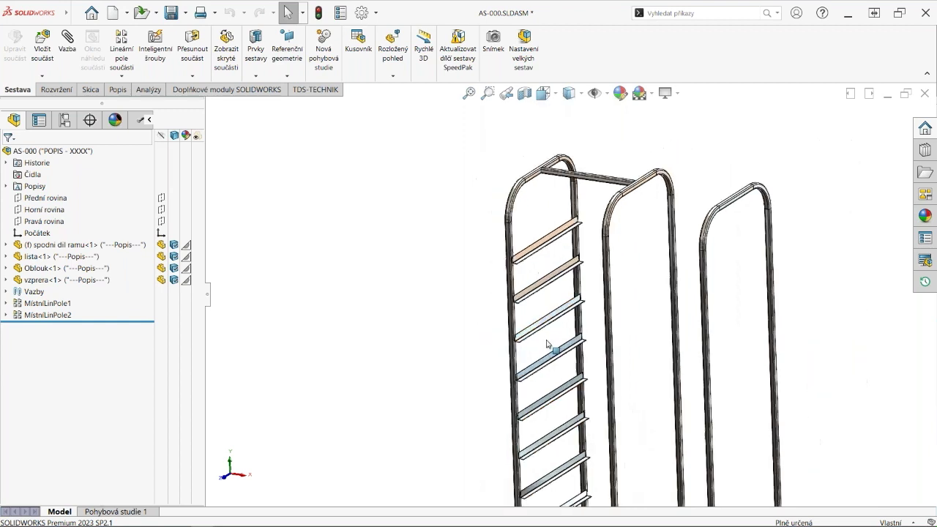
scroll(547, 344, "up", 2)
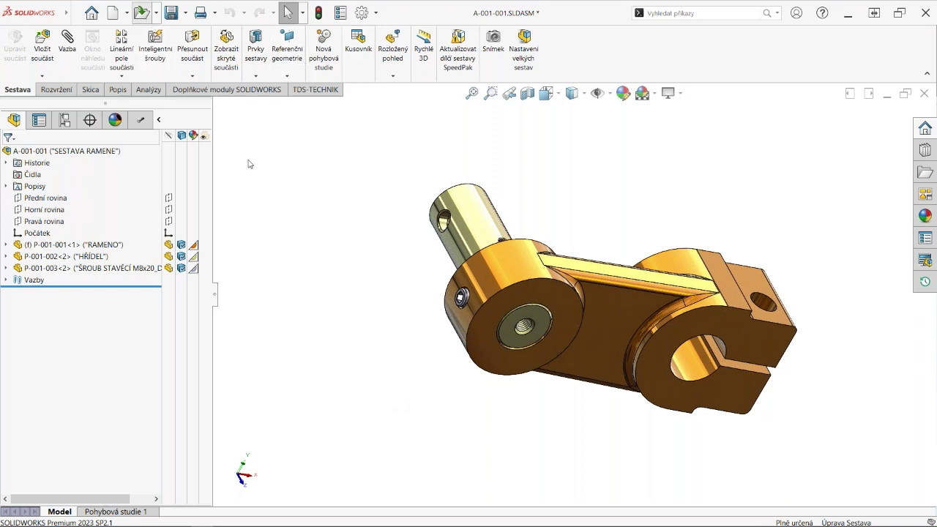
Browse to 4 - Výkresy > 1. UKÁZKA and open drawing PR-S-02-00-001.
left_click(265, 29)
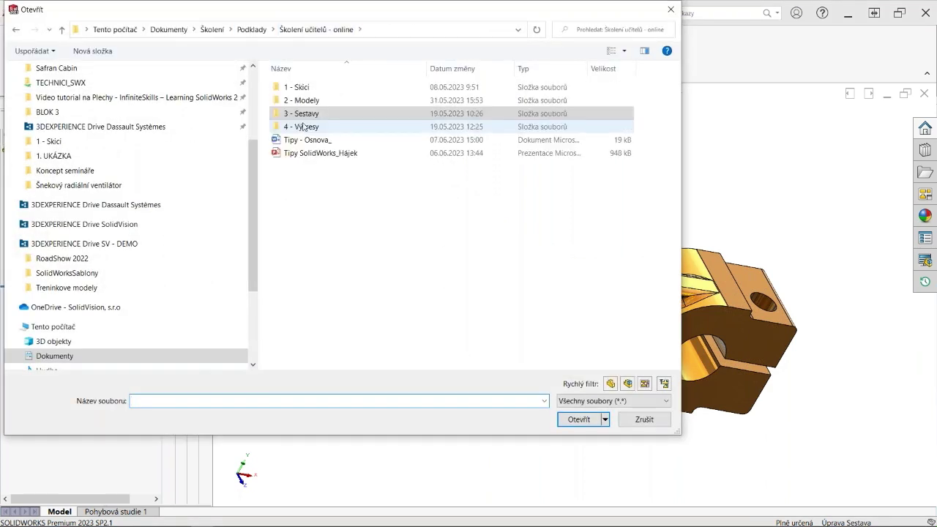
double_click(309, 126)
double_click(311, 88)
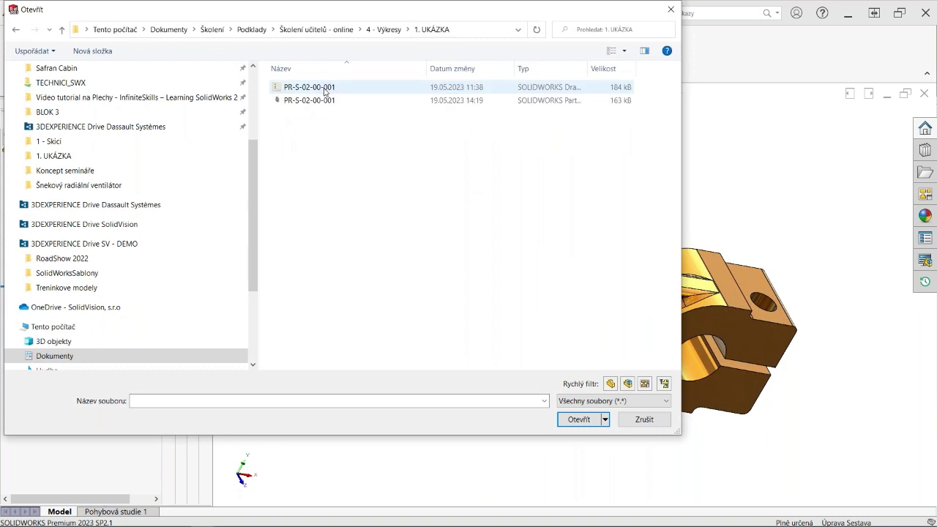
left_click(315, 87)
left_click(576, 420)
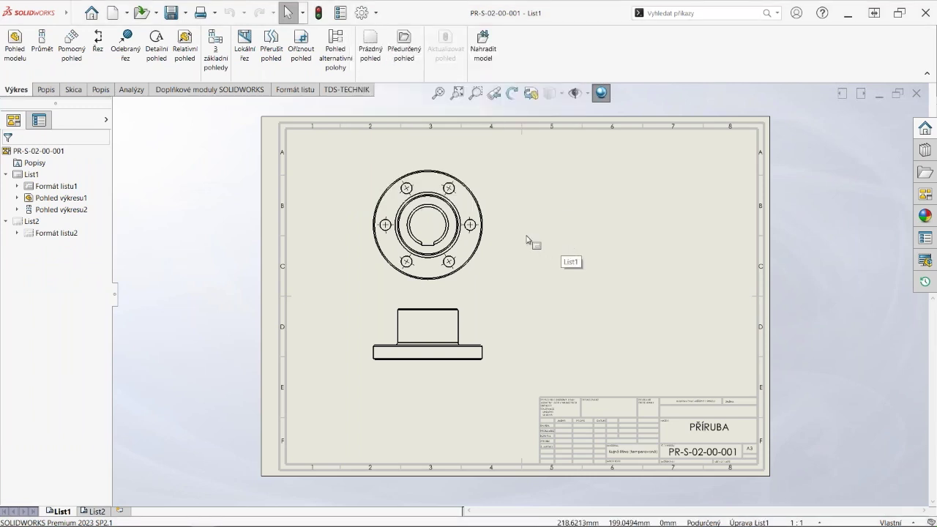
scroll(531, 242, "down", 1)
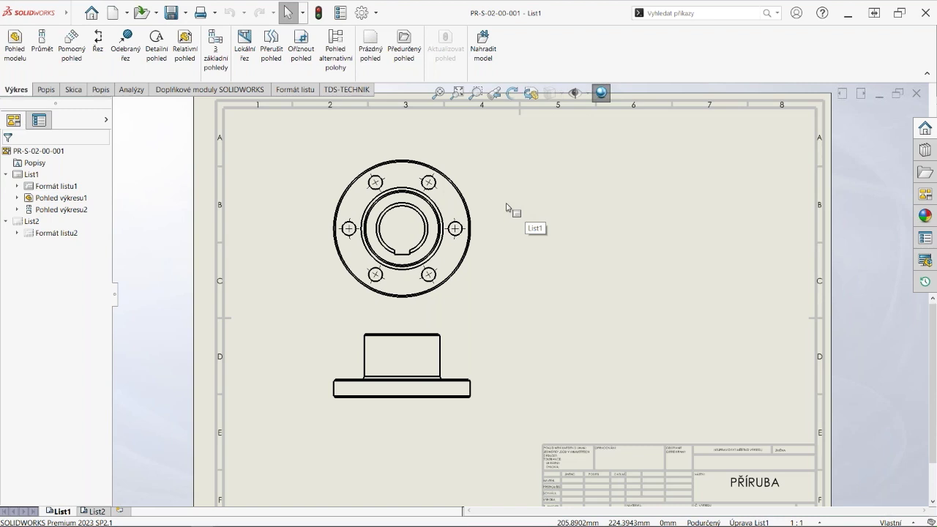
scroll(506, 207, "down", 1)
scroll(495, 246, "down", 1)
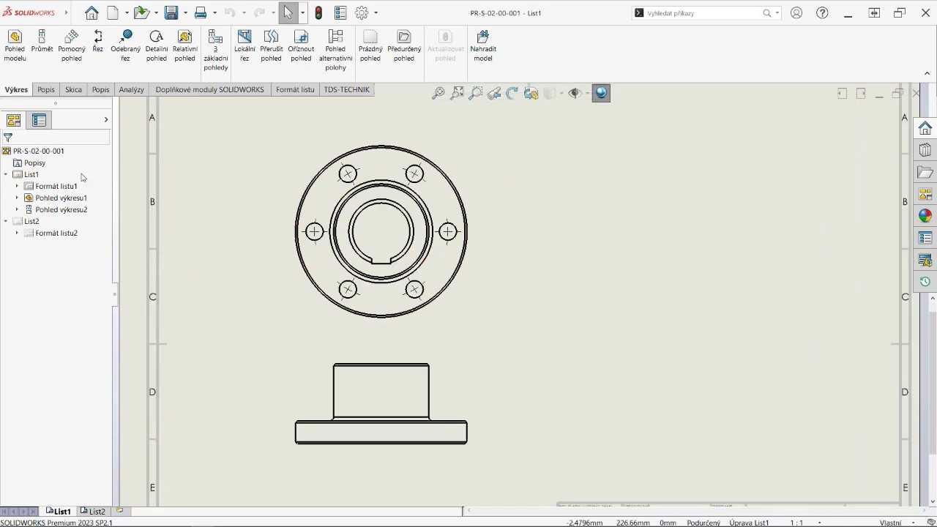
Add a Popis díry callout '6 x Ø 9 SKRZ VŠE' on a bolt hole, placed above the view.
left_click(45, 90)
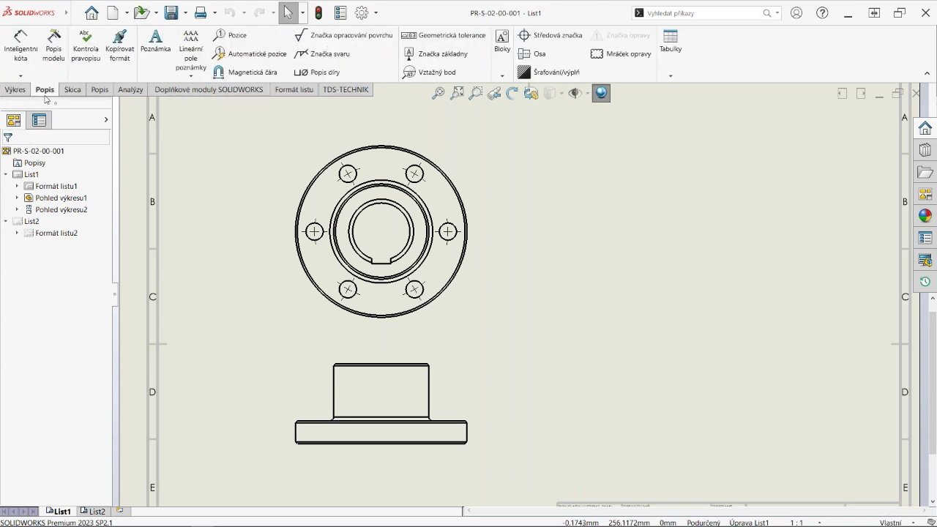
left_click(344, 75)
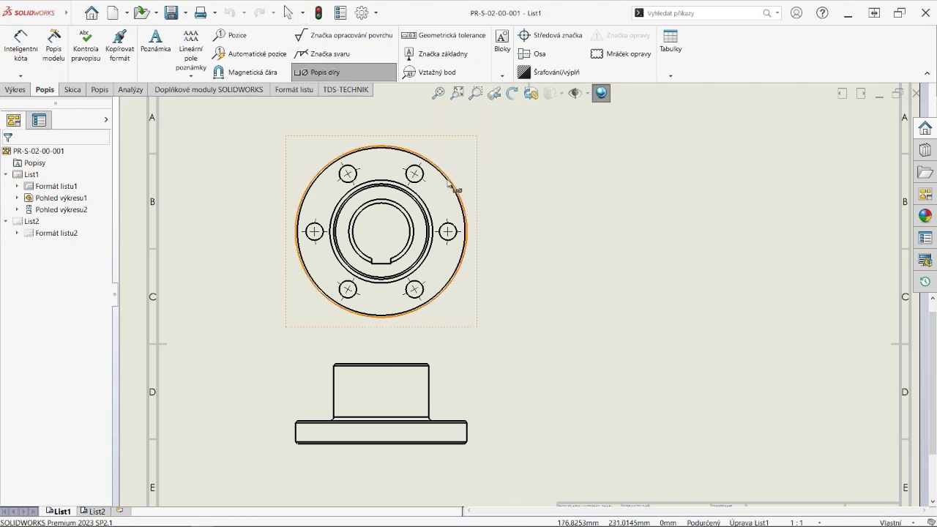
left_click(408, 180)
scroll(486, 139, "up", 2)
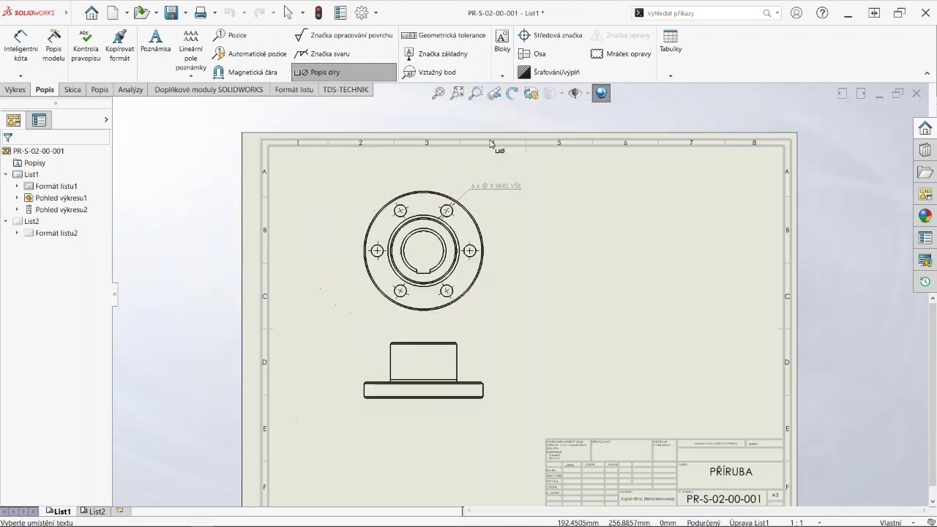
left_click(497, 182)
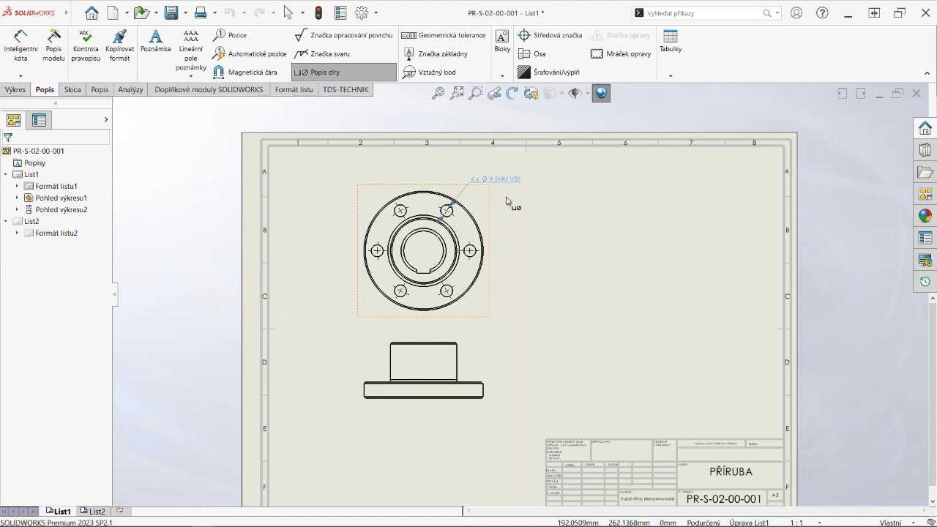
scroll(477, 174, "down", 4)
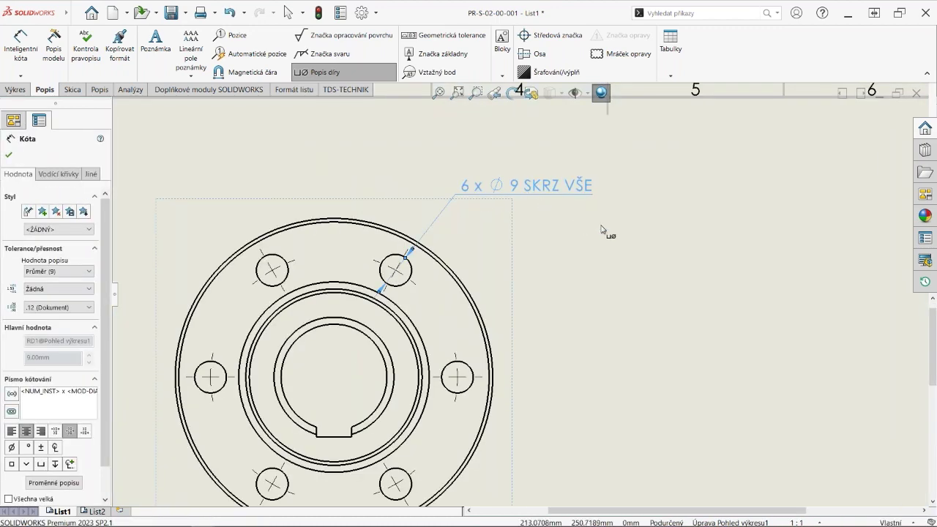
key("Escape")
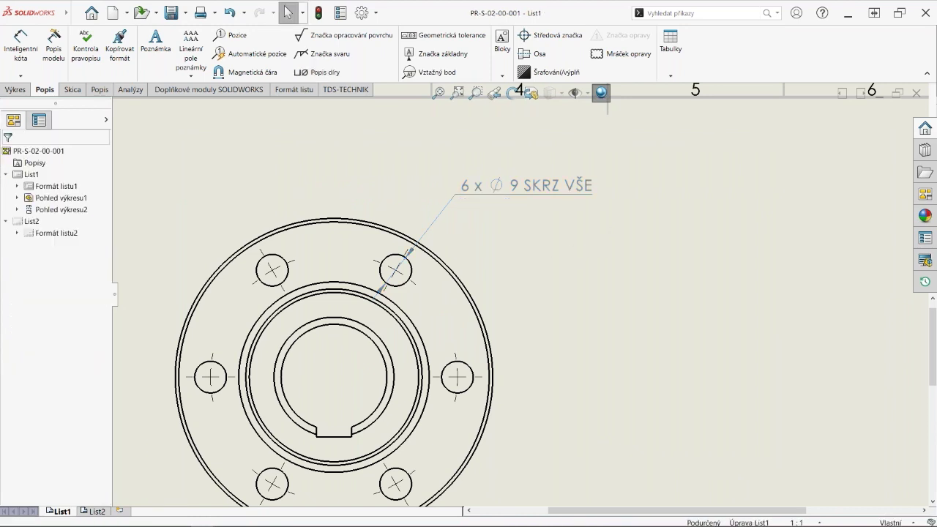
scroll(532, 278, "up", 1)
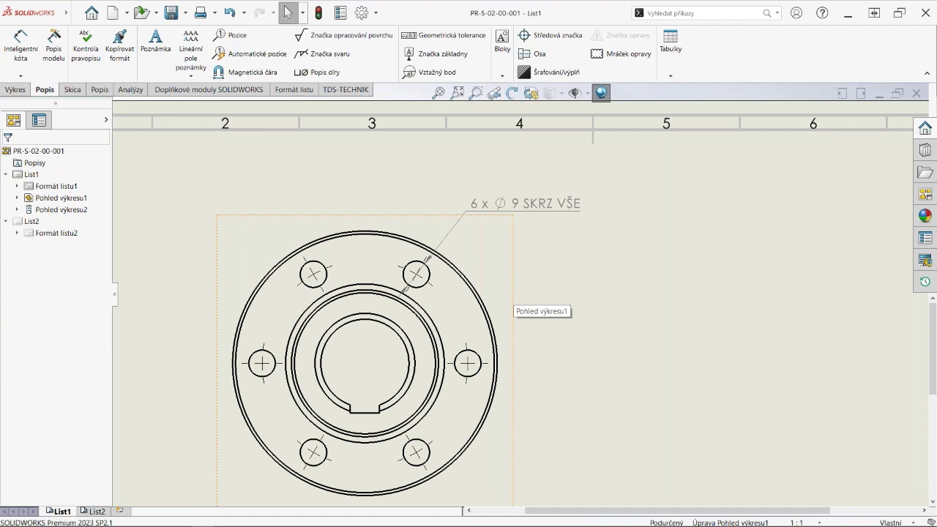
Open the flange part and change M8 díra s vůlí1 to an ISO 4762 socket head counterbore.
left_click(513, 295)
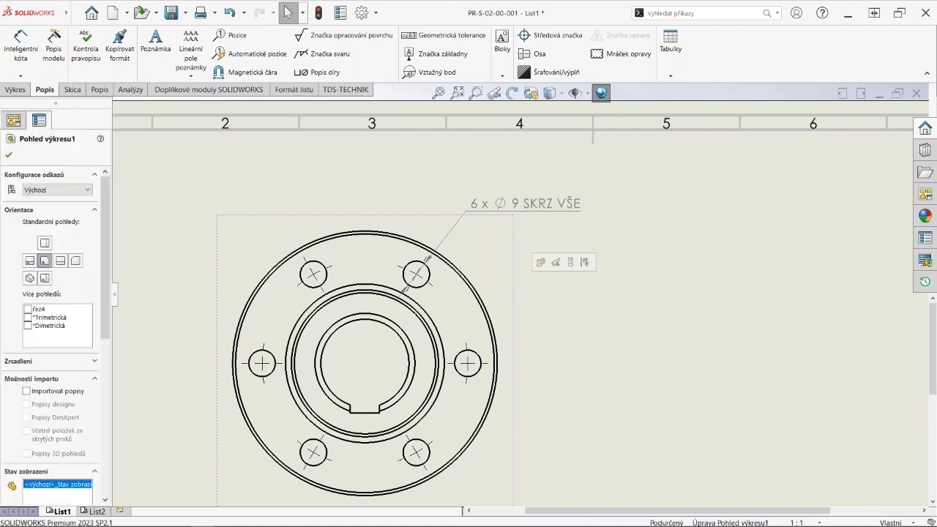
left_click(539, 265)
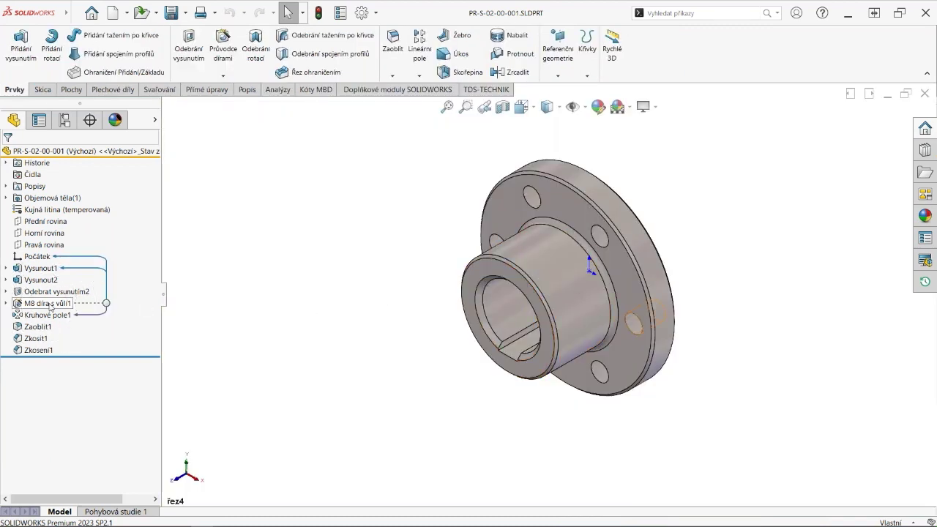
left_click(51, 307)
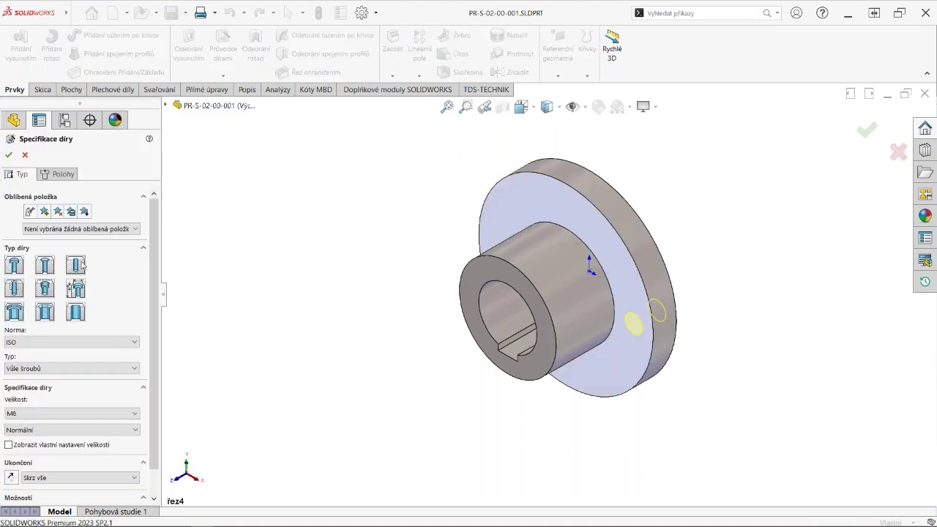
left_click(22, 270)
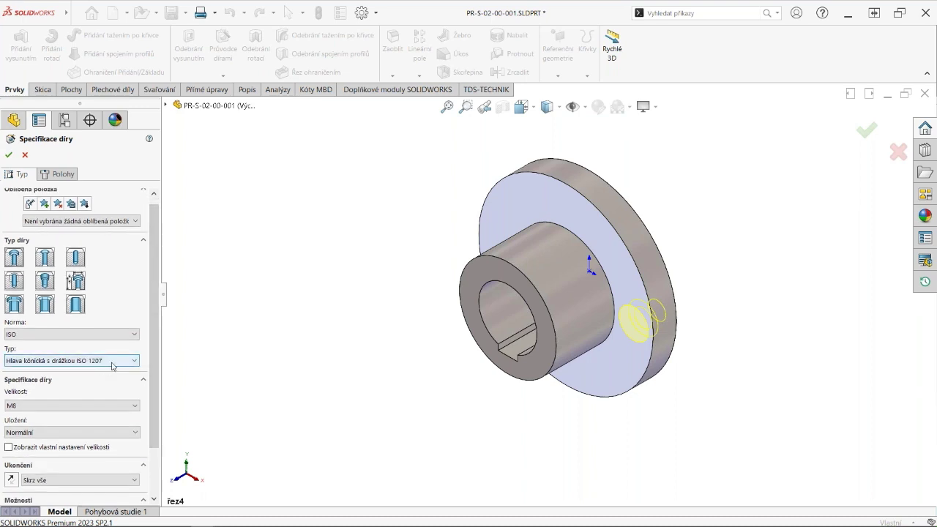
left_click(110, 361)
left_click(56, 380)
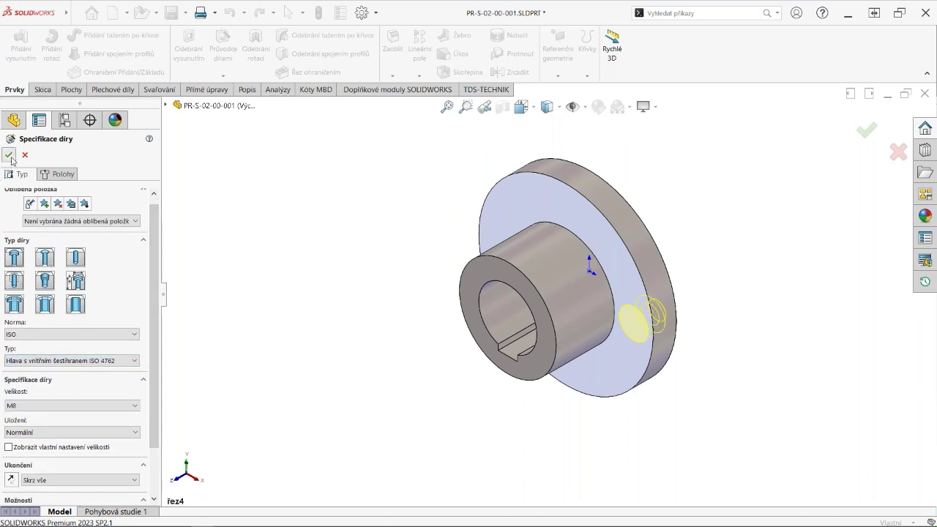
key("Return")
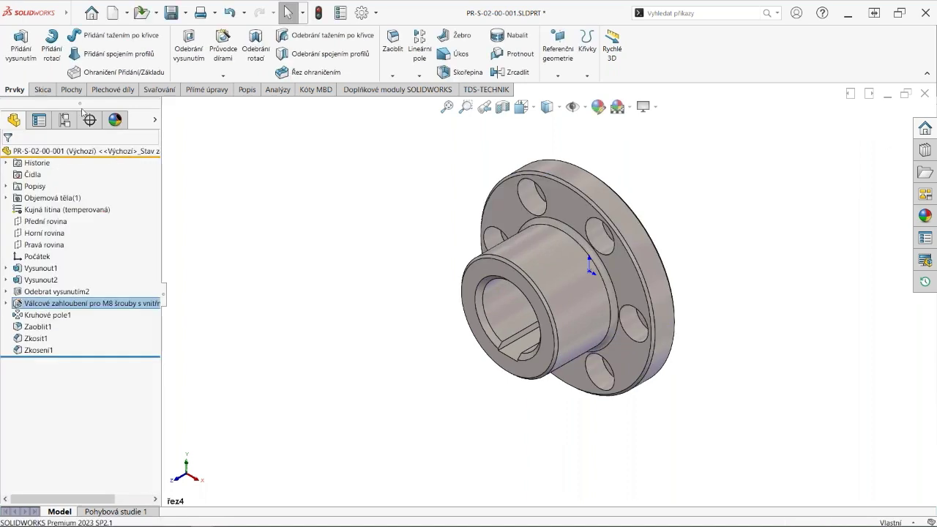
Reopen the flange drawing from the part's front face and check the Ø 15 counterbore callout.
left_click(170, 13)
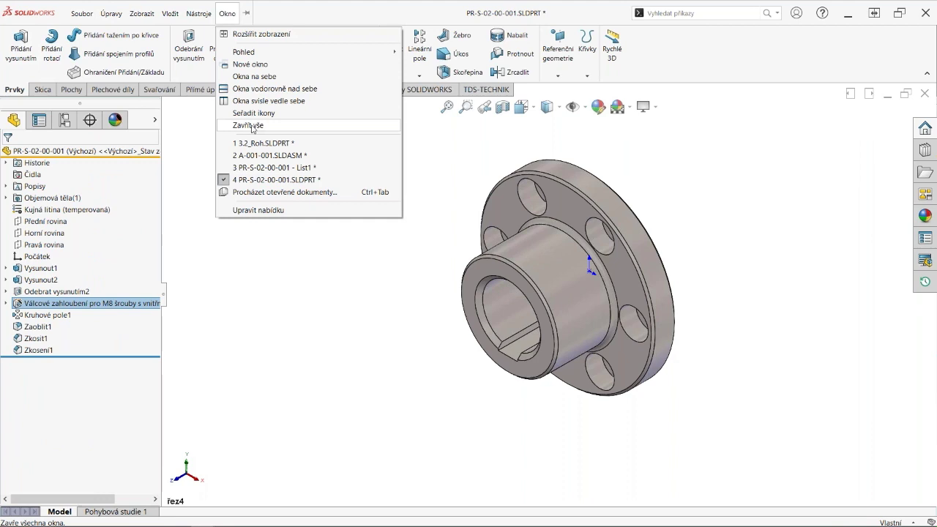
mouse_move(274, 168)
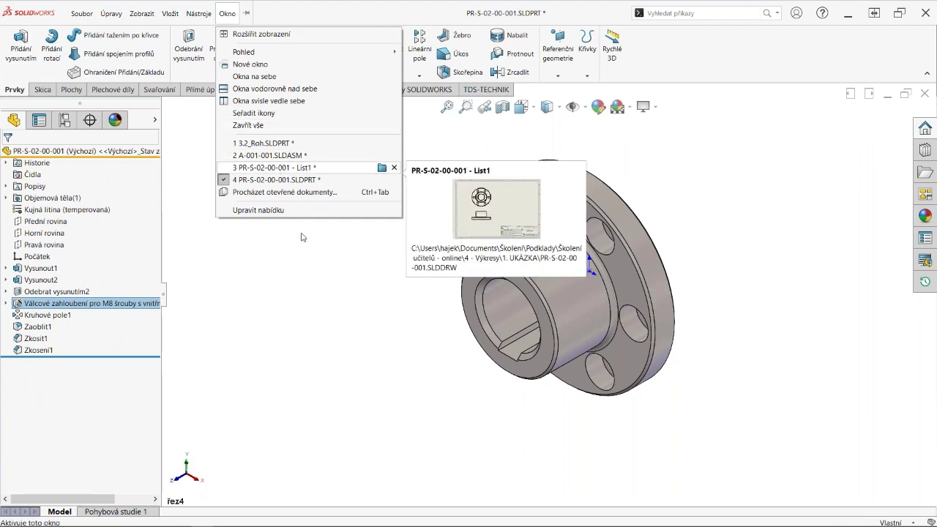
left_click(320, 295)
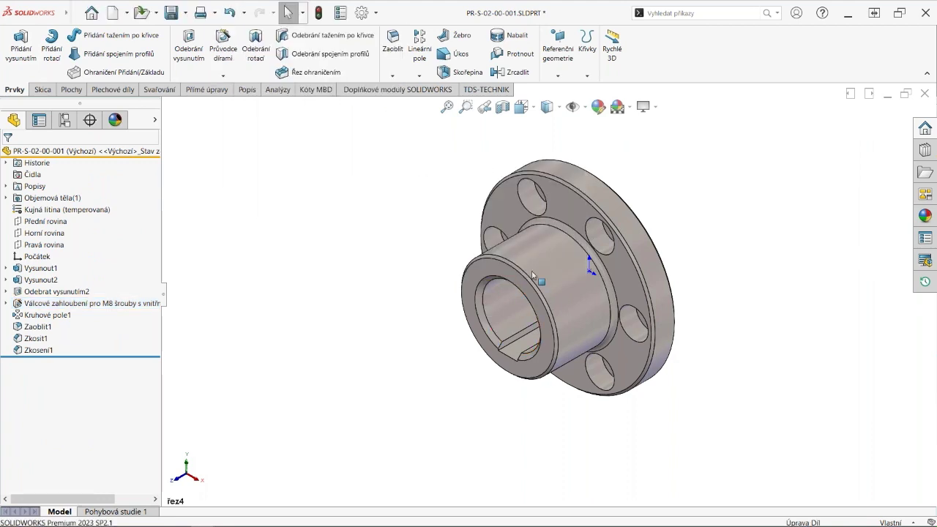
left_click(564, 201)
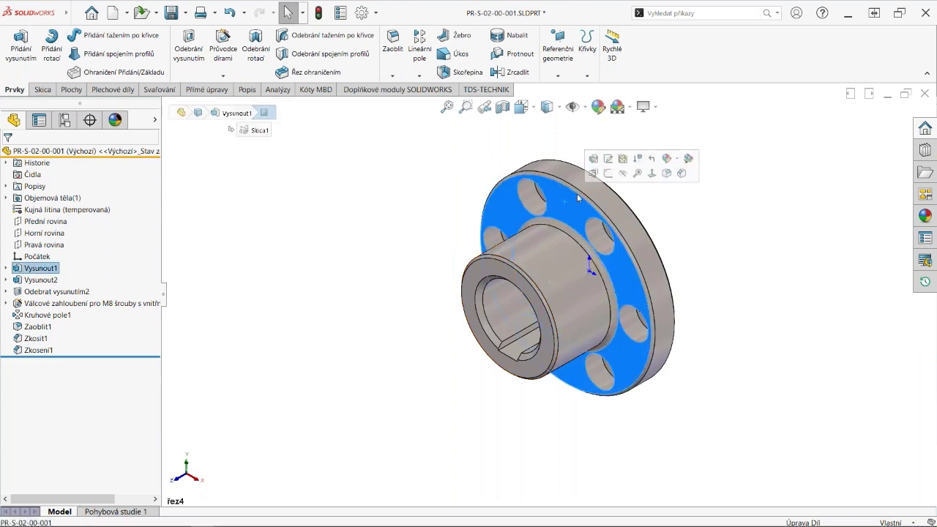
left_click(622, 162)
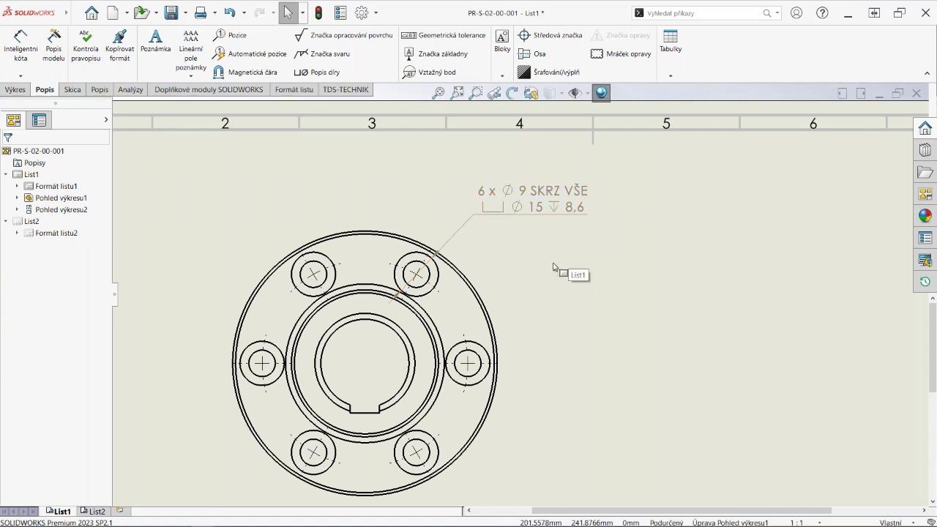
scroll(554, 267, "up", 2)
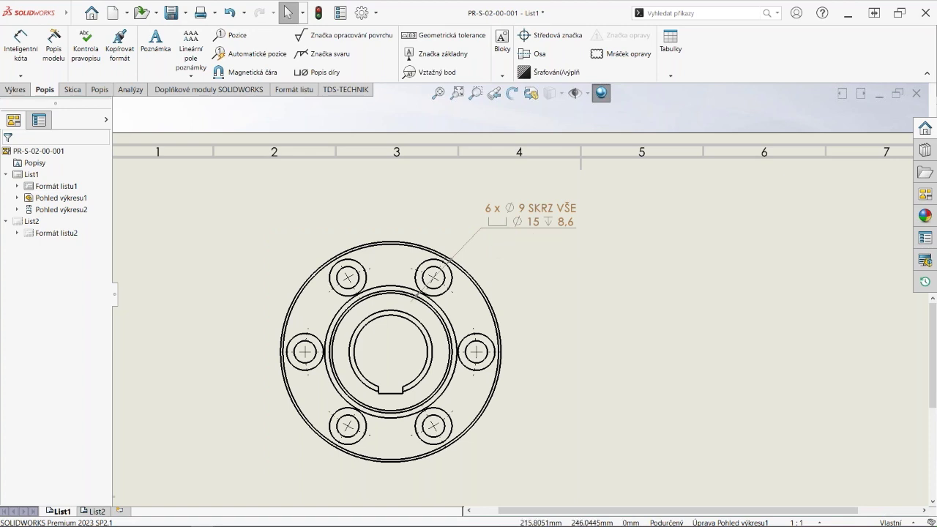
scroll(573, 371, "up", 2)
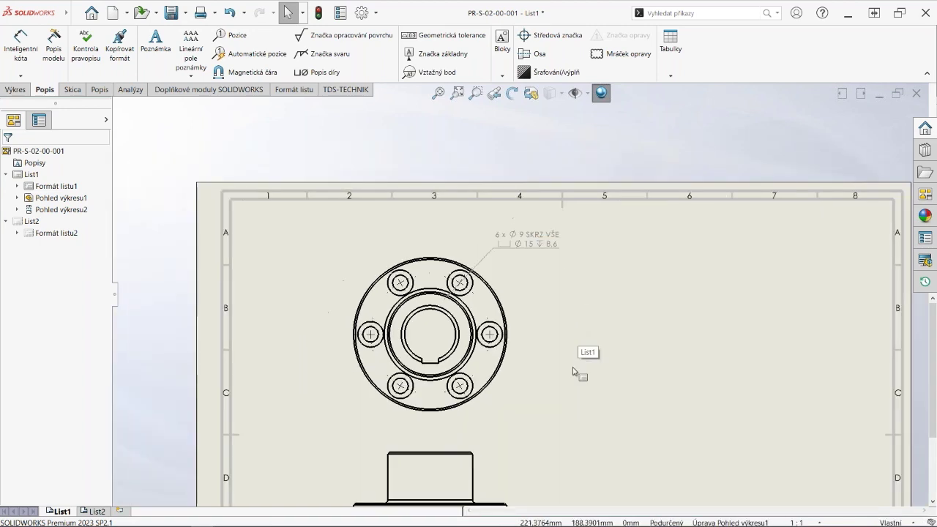
scroll(574, 371, "down", 1)
scroll(528, 379, "down", 1)
scroll(514, 316, "down", 1)
scroll(510, 314, "down", 1)
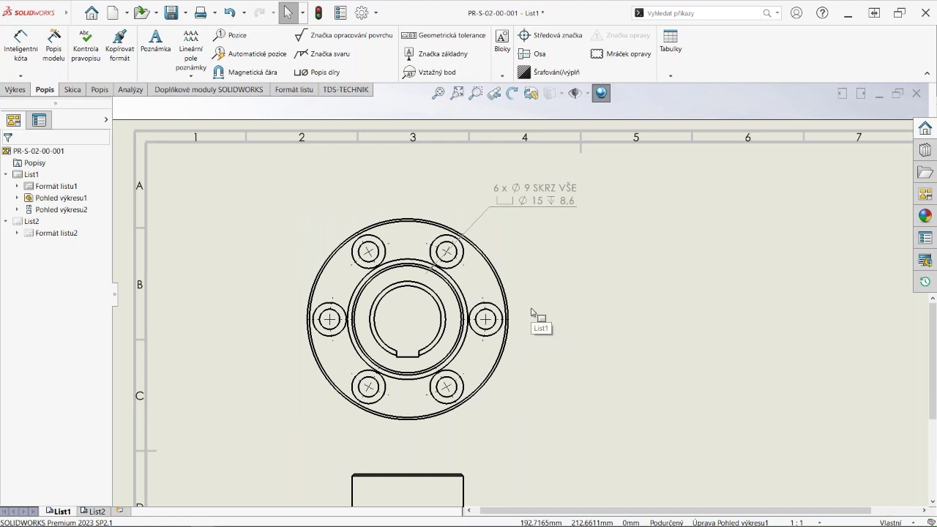
Import the model's design dimensions (Ø90, Ø70, Ø50, Ø30, 10, 32) into the flange front view.
left_click(517, 273)
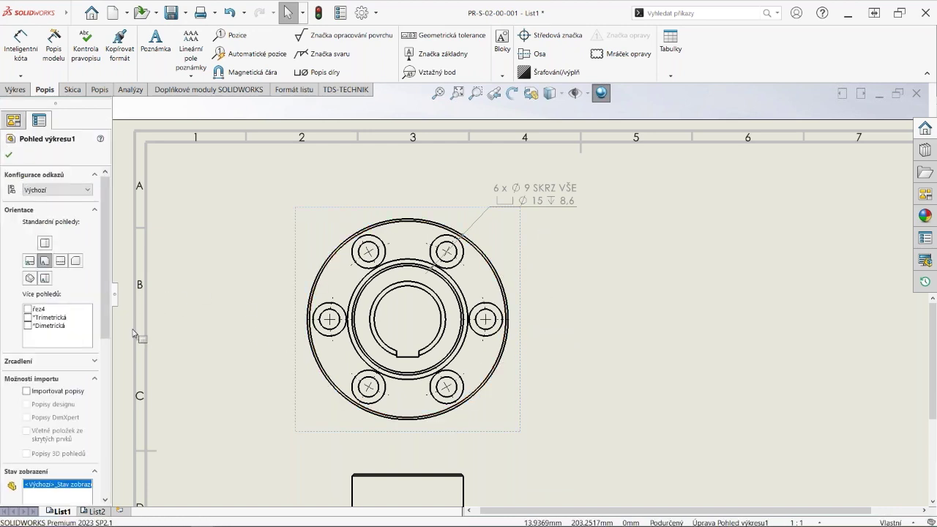
scroll(108, 326, "down", 3)
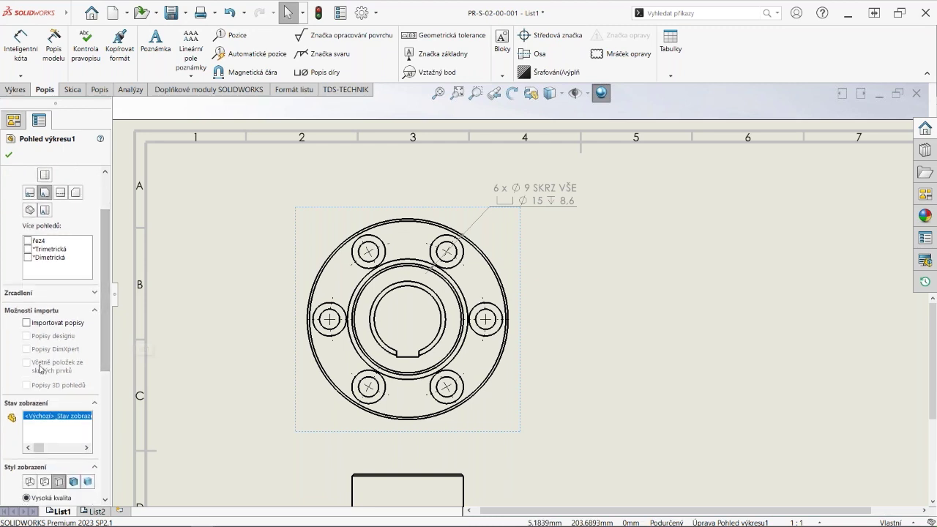
left_click(27, 323)
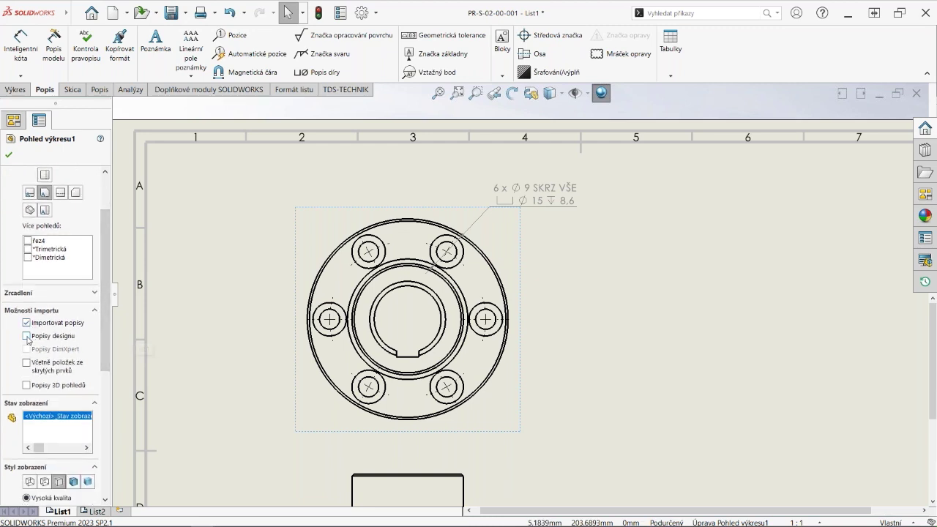
left_click(27, 337)
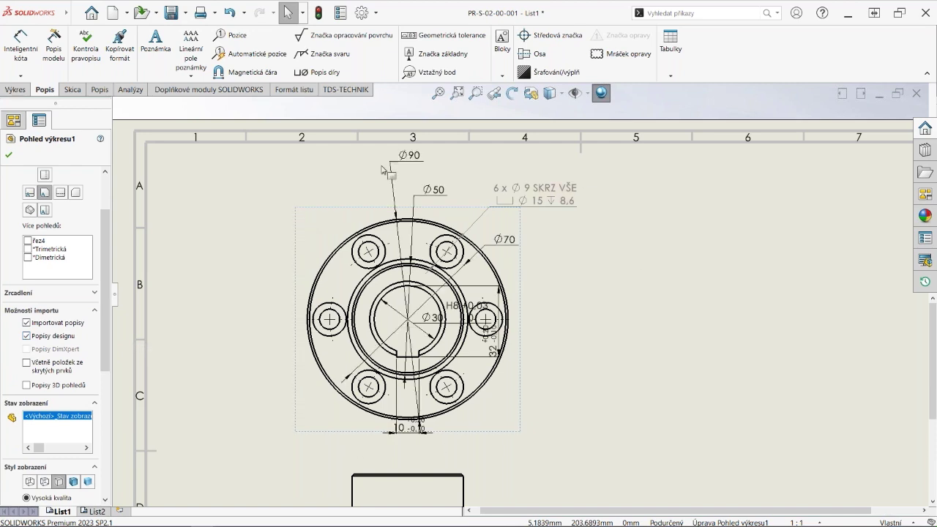
left_click(9, 155)
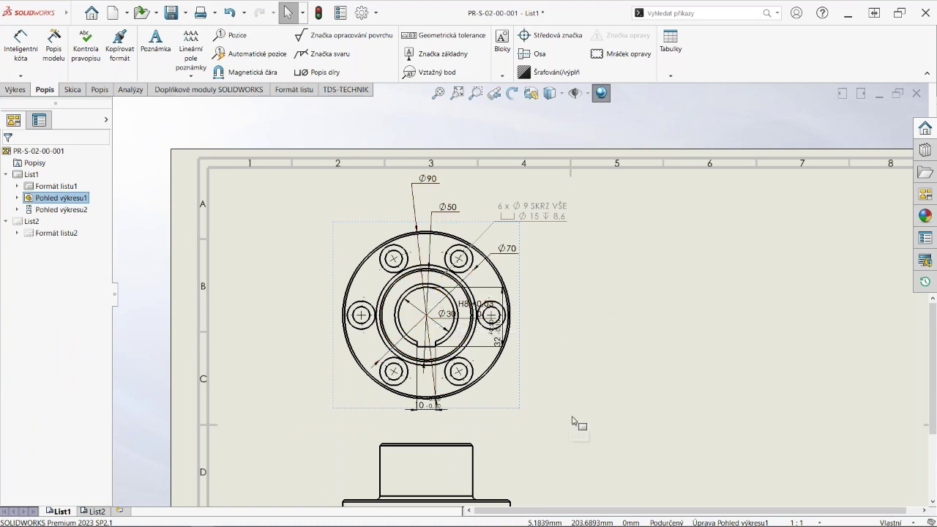
Auto-arrange all the front view's dimensions around the flange.
left_click(317, 173)
left_click_drag(318, 173, 570, 415)
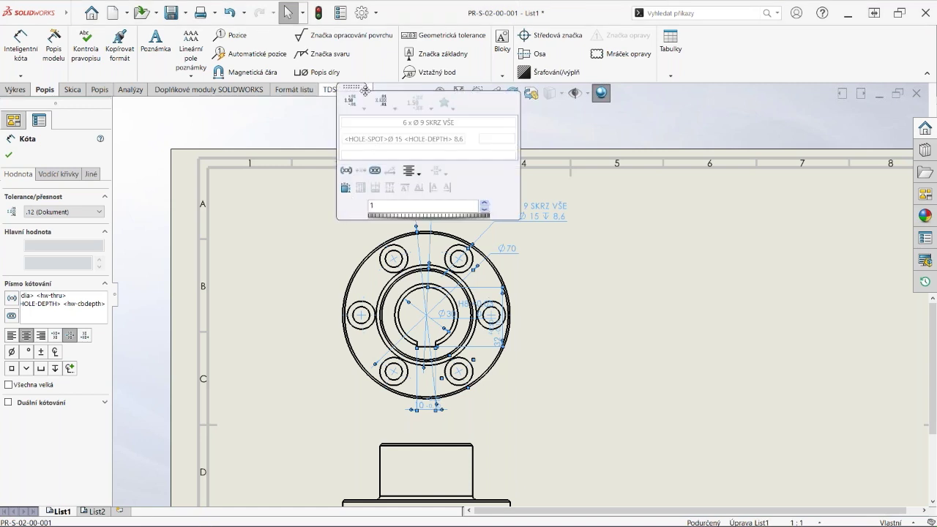
left_click_drag(361, 87, 589, 227)
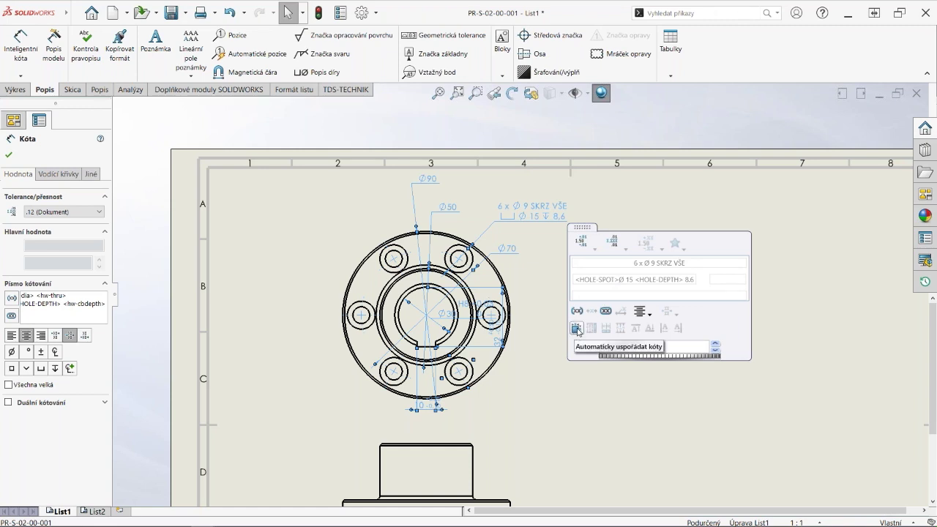
left_click(576, 330)
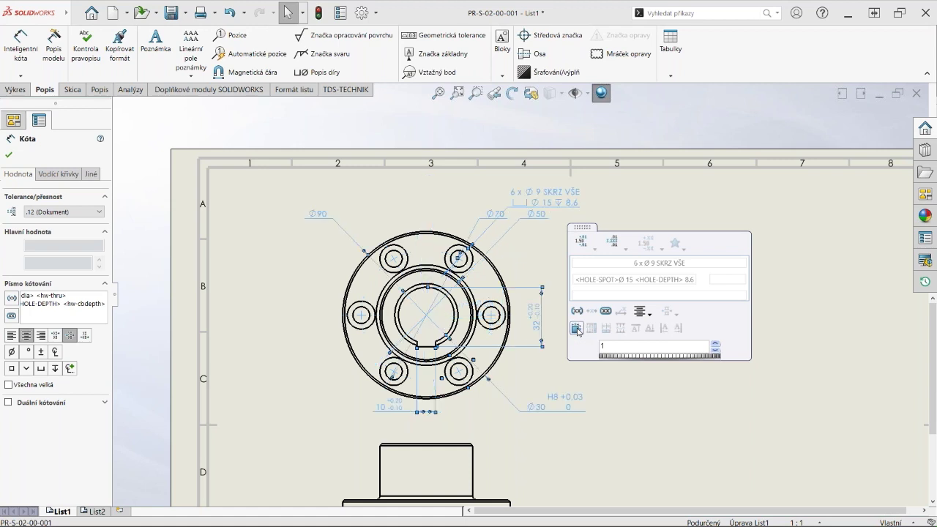
left_click(587, 249)
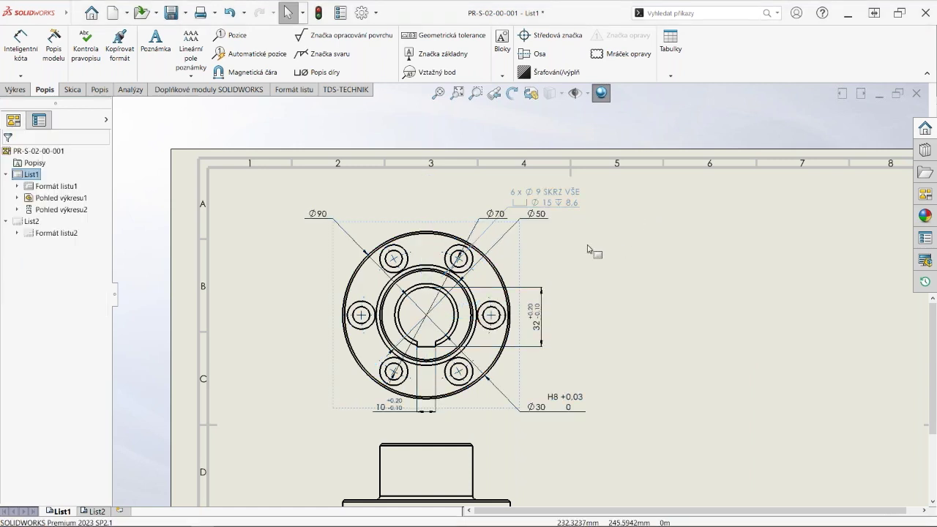
Move the hole callout up-left and reposition Ø70 between Ø90 and Ø50.
mouse_move(538, 201)
left_mouse_down()
mouse_move(472, 214)
mouse_move(513, 214)
mouse_move(477, 204)
left_mouse_up()
left_click(495, 214)
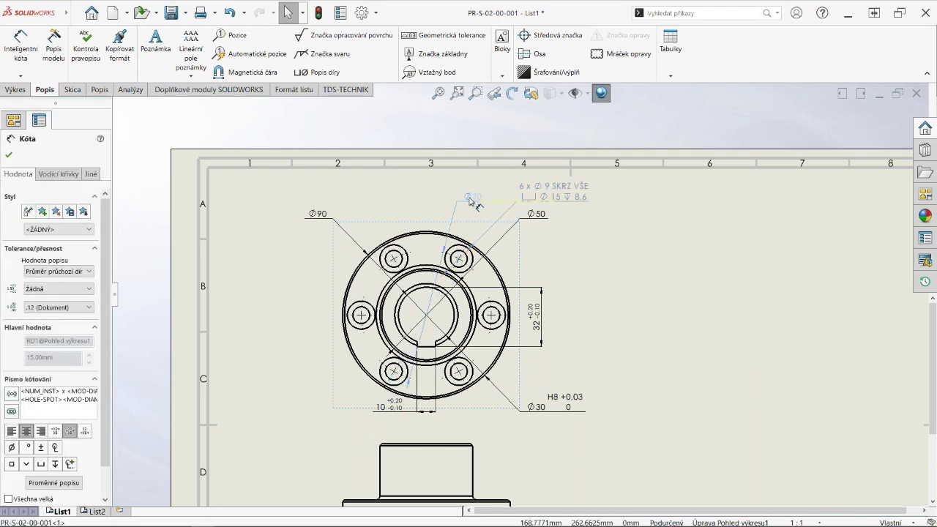
left_click(628, 342)
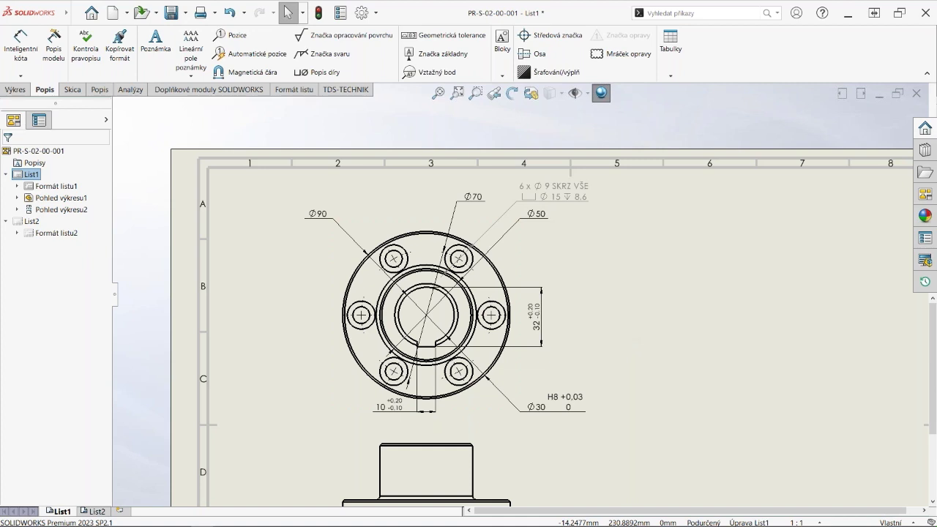
Open part PR-S-02-00-001 from Drawing View2's context toolbar.
key("f")
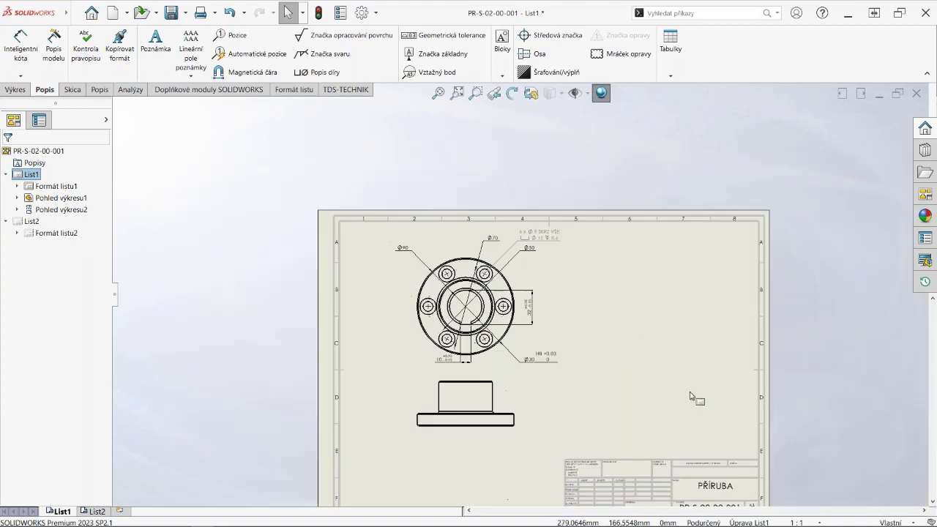
scroll(666, 487, "down", 1)
scroll(684, 472, "down", 1)
scroll(684, 472, "down", 1)
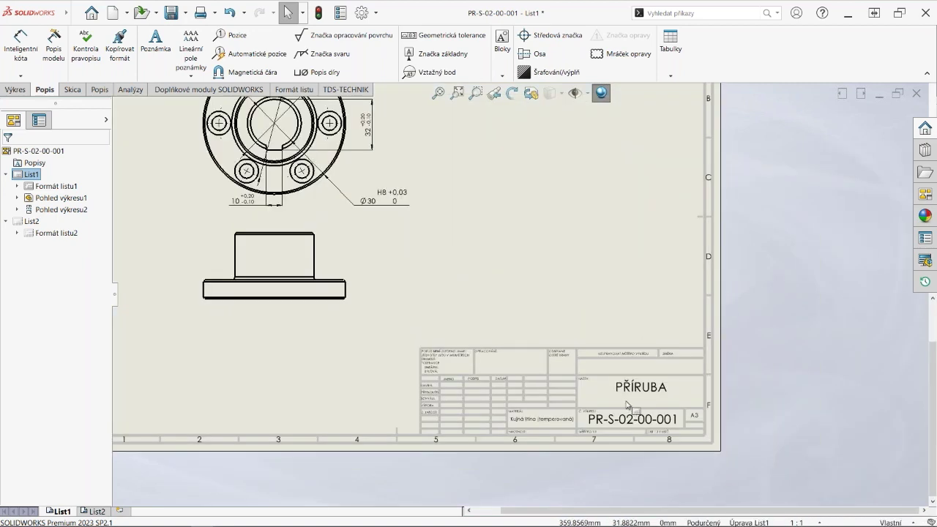
scroll(626, 404, "down", 1)
scroll(626, 404, "down", 1)
scroll(646, 347, "down", 1)
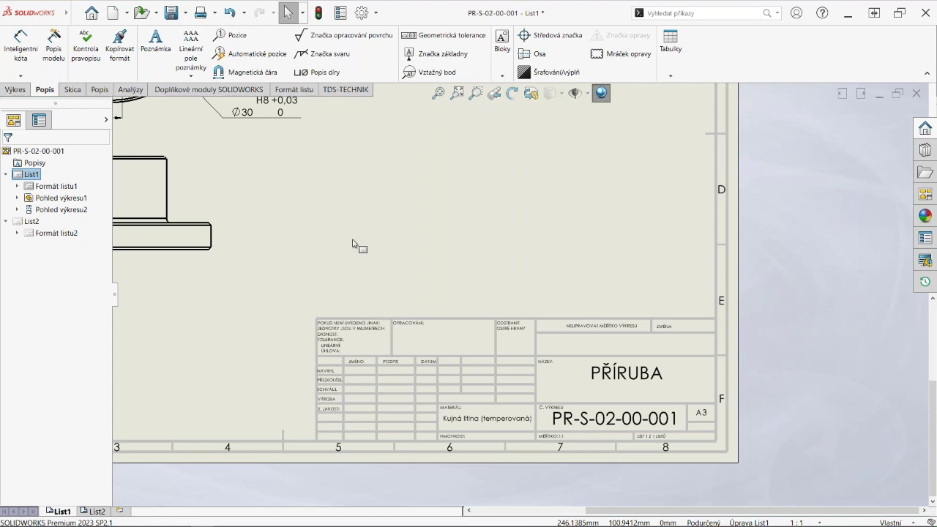
left_click(222, 240)
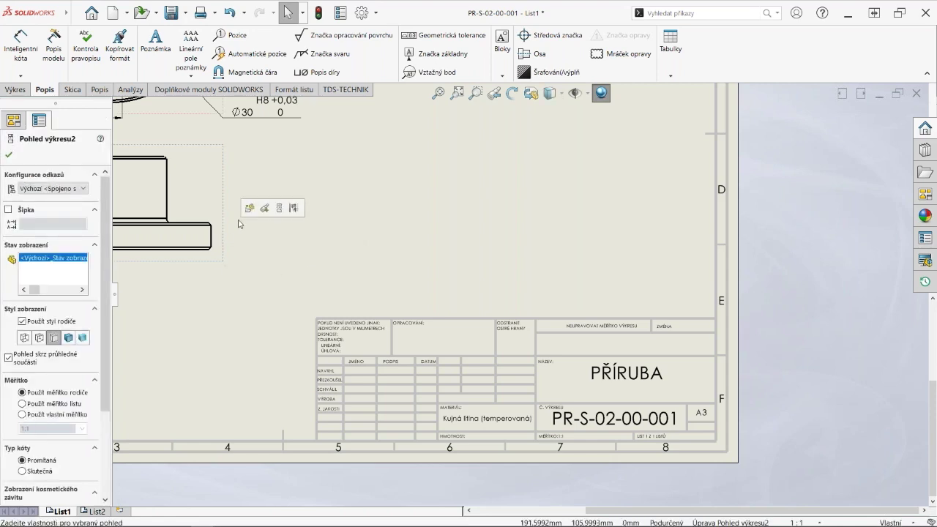
left_click(248, 210)
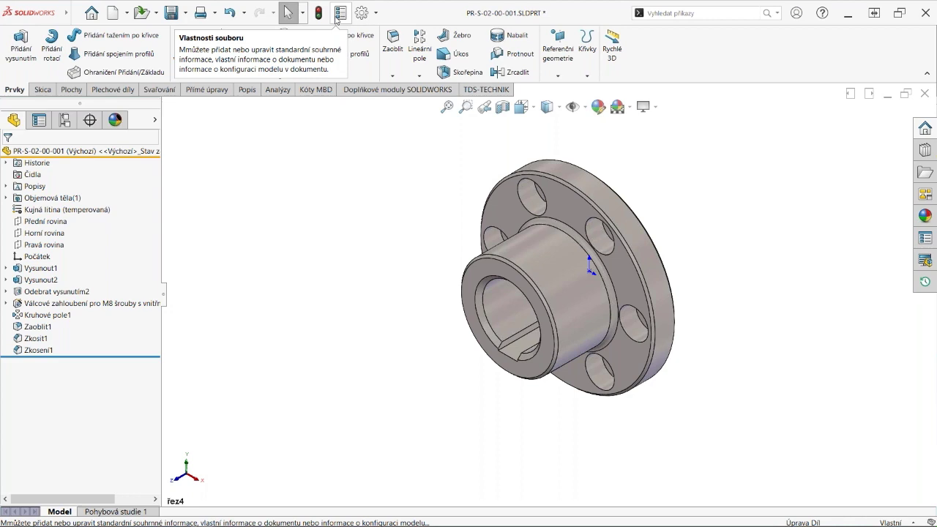
left_click(336, 16)
left_click(162, 157)
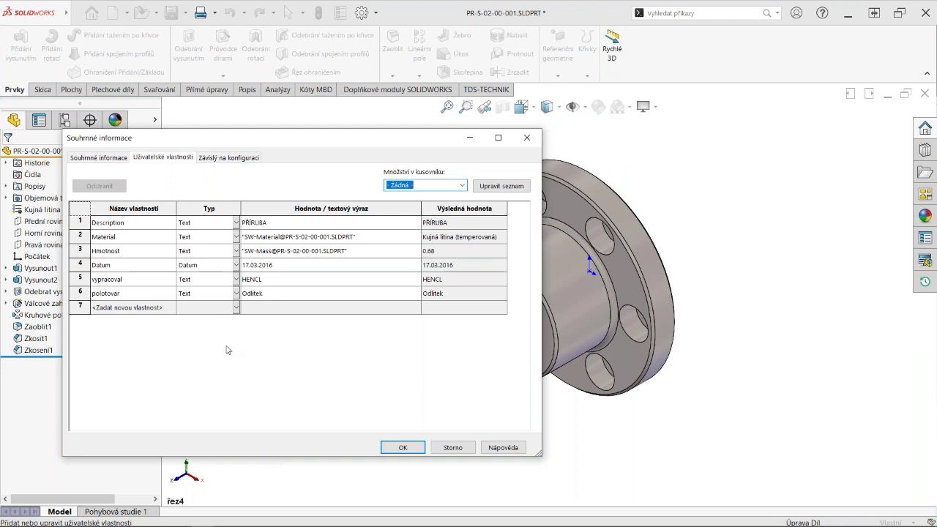
left_click(171, 309)
left_click(172, 310)
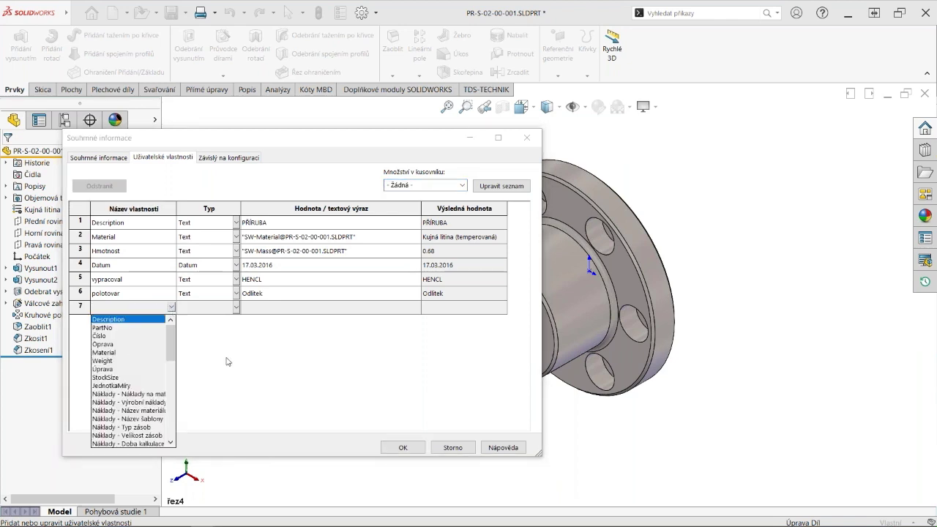
left_click(217, 317)
left_click(376, 306)
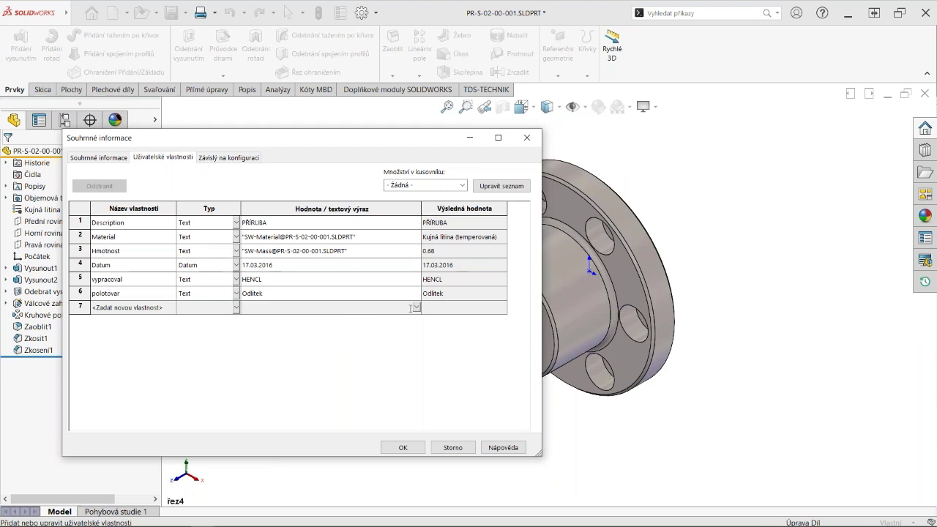
left_click(371, 308)
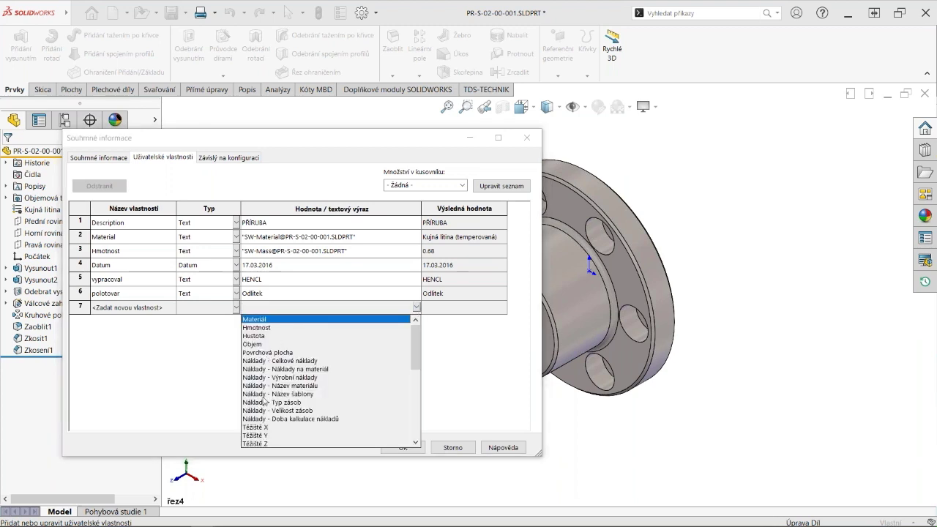
left_click(440, 351)
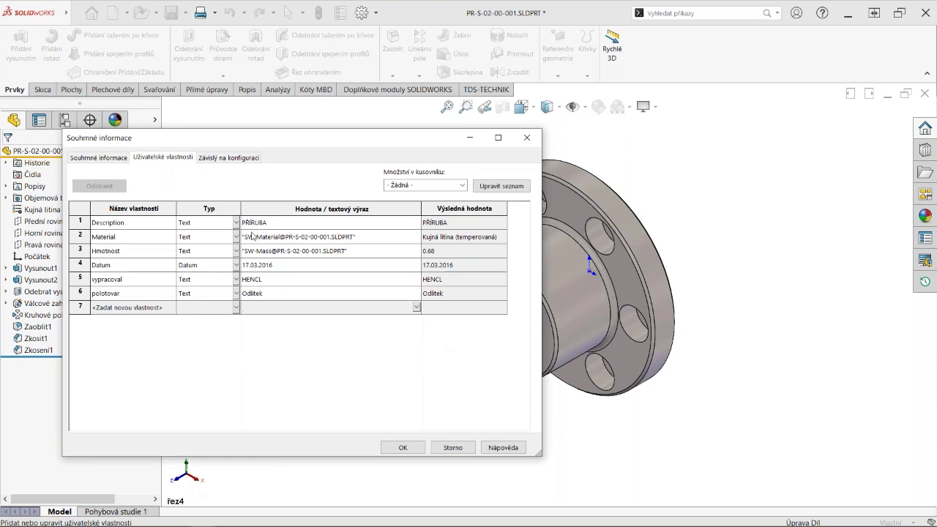
left_click(466, 235)
left_click_drag(345, 134, 408, 146)
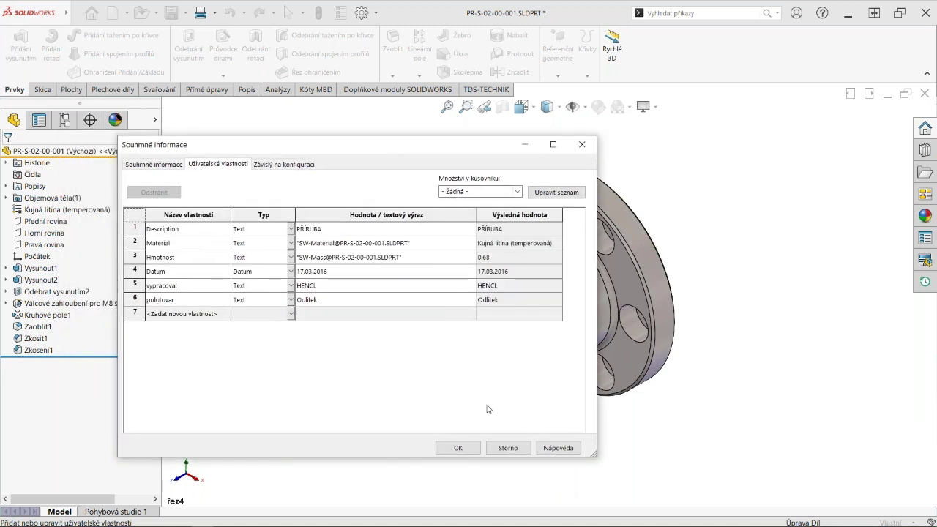
left_click(458, 448)
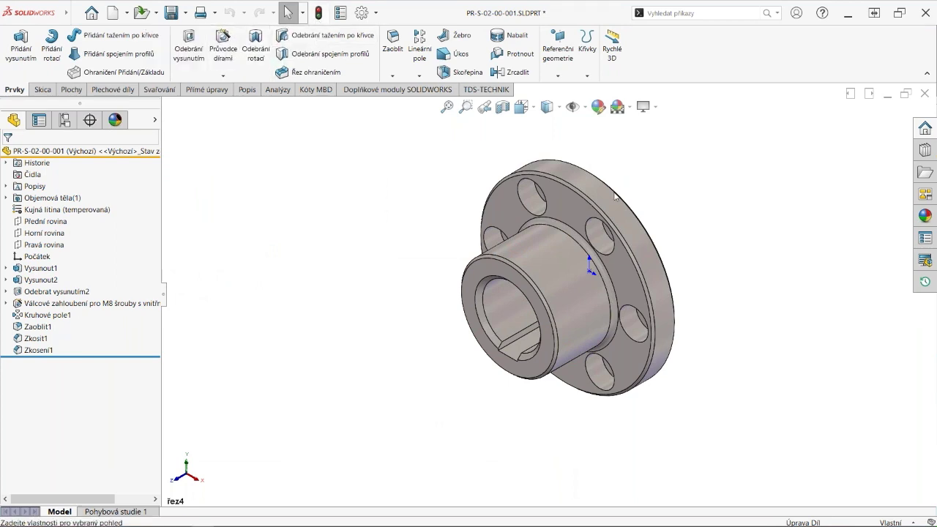
Select the flange's front face, then switch back to drawing PR-S-02-00-001 sheet List1.
left_click(576, 208)
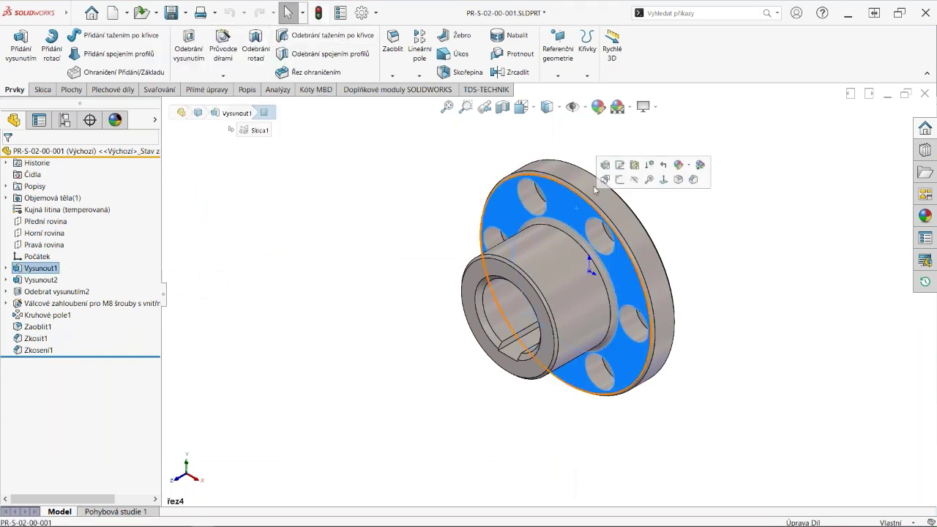
left_click(634, 164)
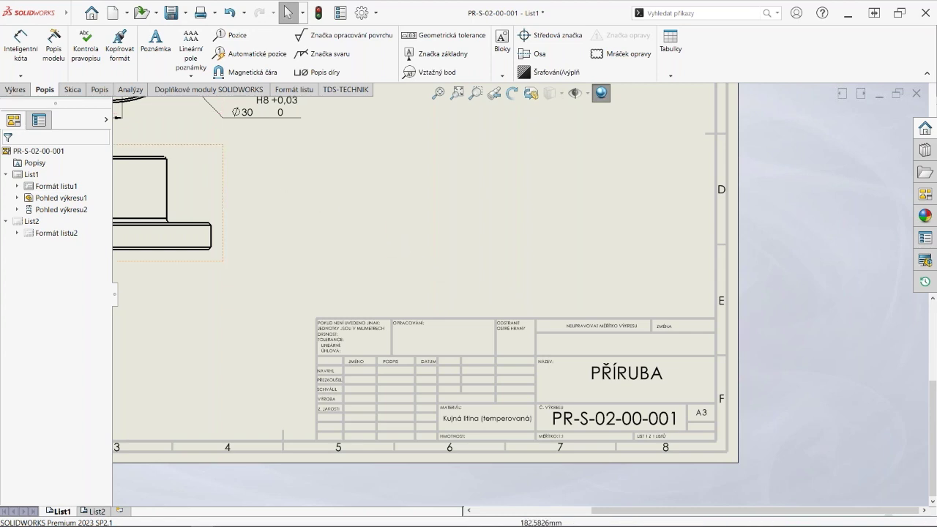
Place a note 'MATERIÁL: X' above the title block, with the X selected for replacement.
left_click(165, 63)
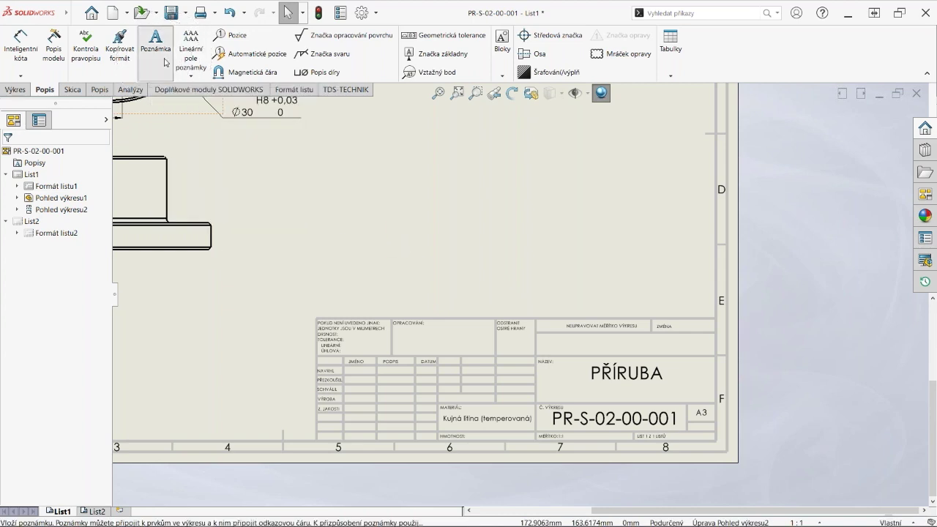
left_click(324, 276)
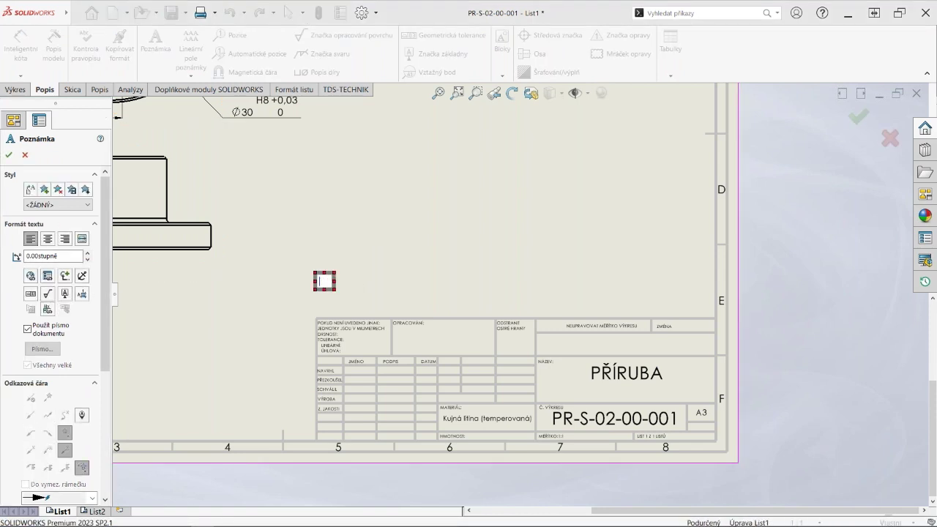
type("MAT")
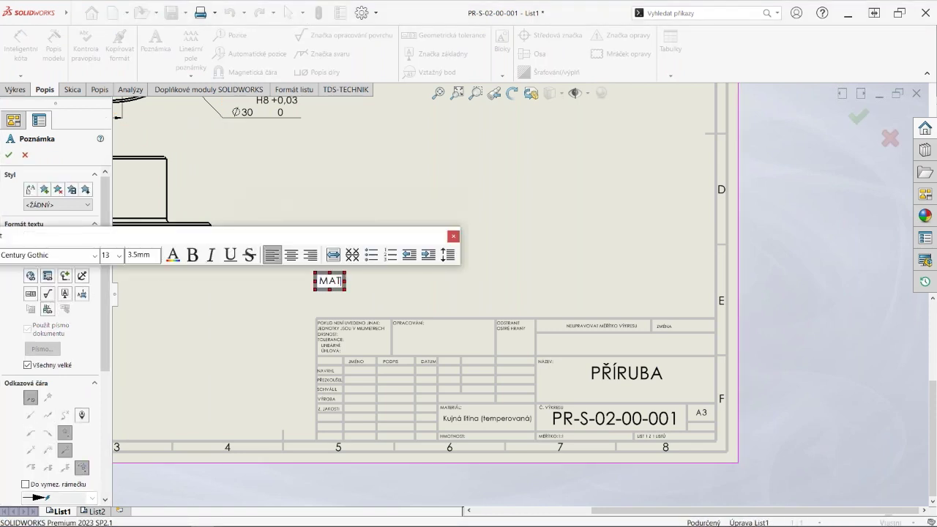
type("ERIÁL:")
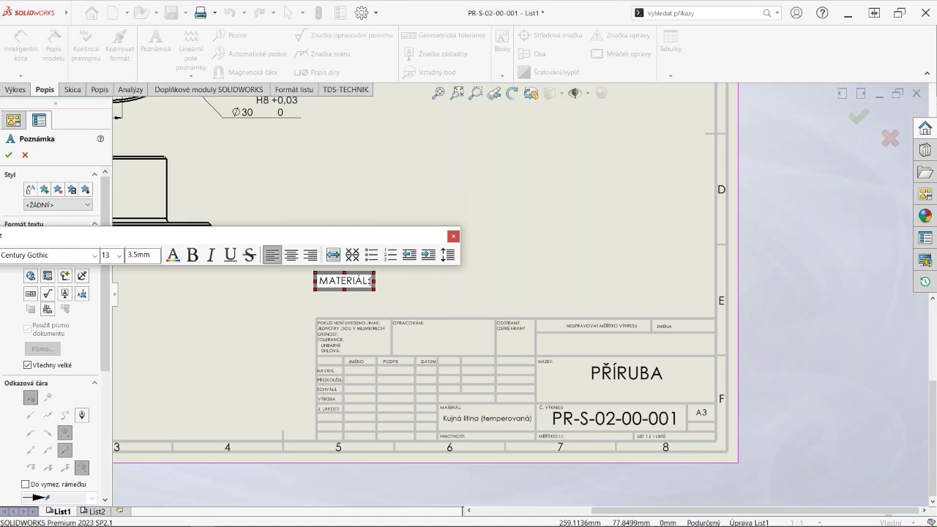
left_click(454, 290)
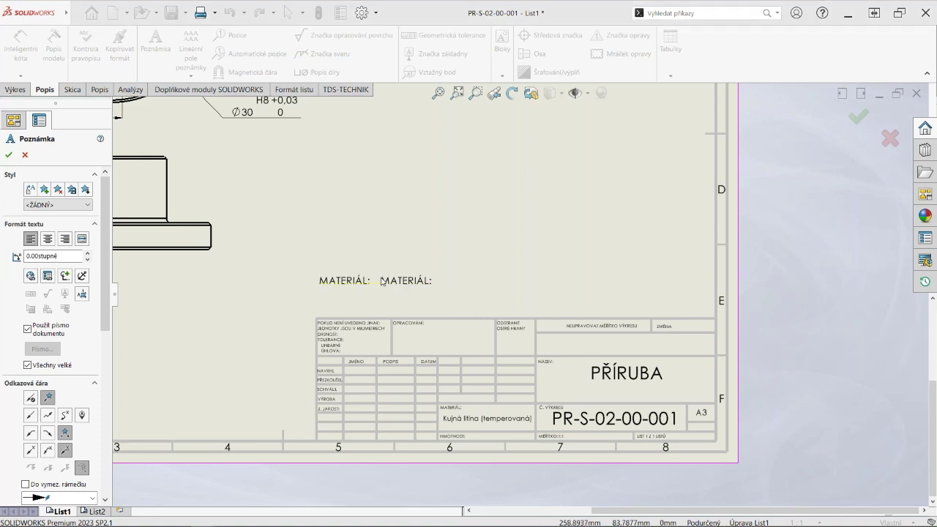
left_click(381, 281)
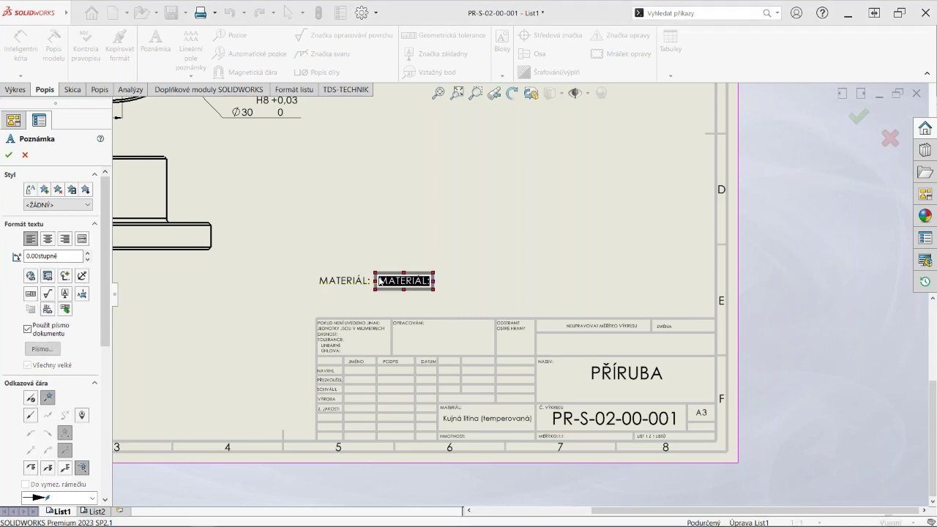
type("X")
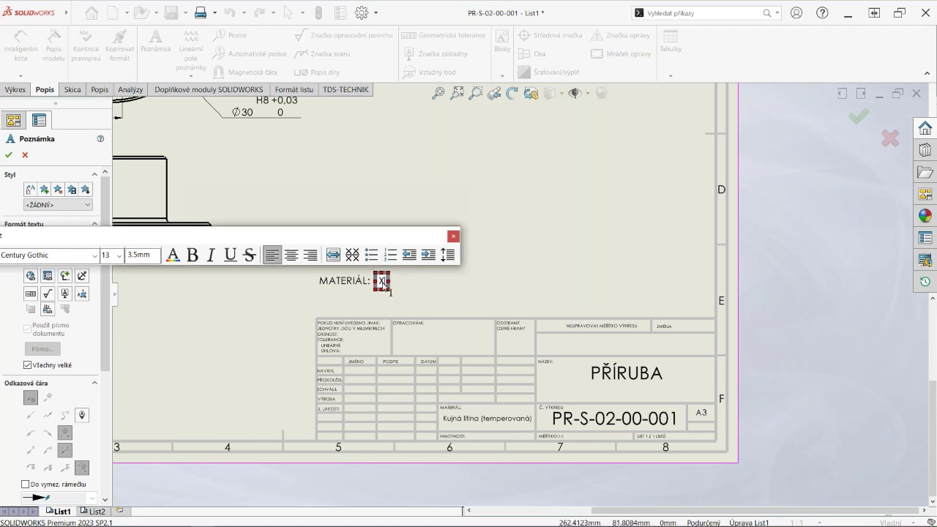
double_click(382, 282)
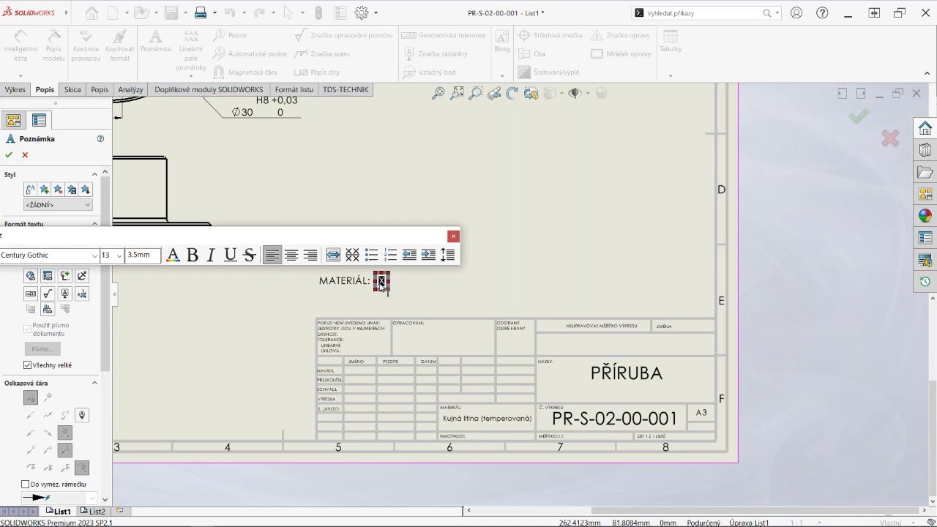
left_click_drag(229, 232, 494, 176)
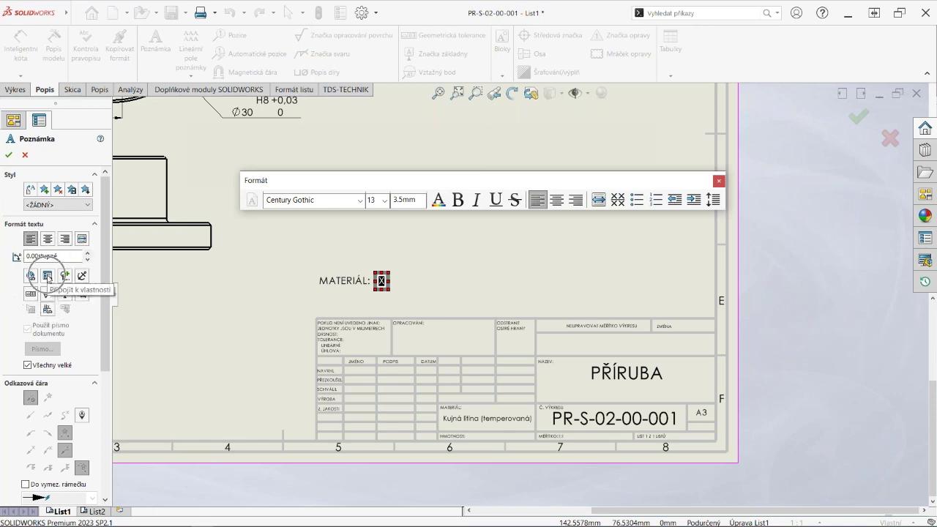
Replace X with a link to the model's Material property, giving KUJNÁ LITINA (TEMPEROVANÁ).
left_click(48, 277)
left_click(47, 276)
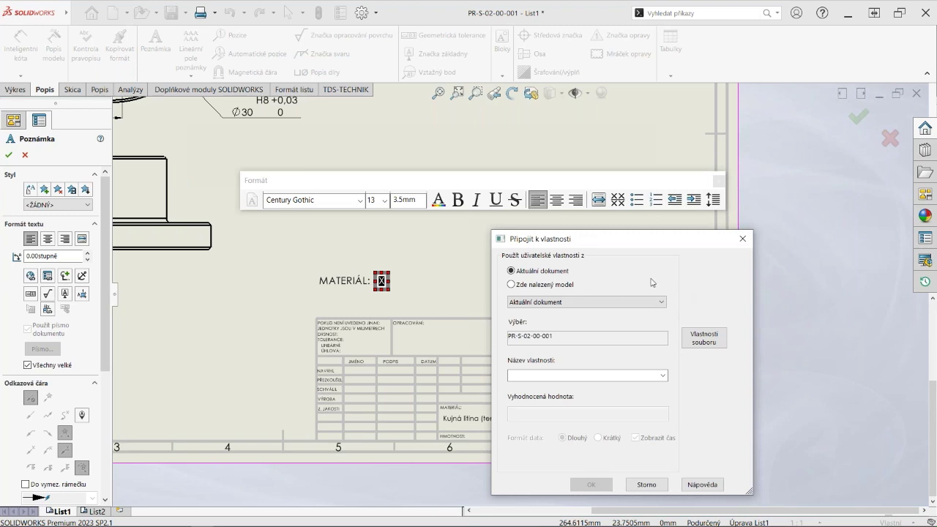
left_click(511, 284)
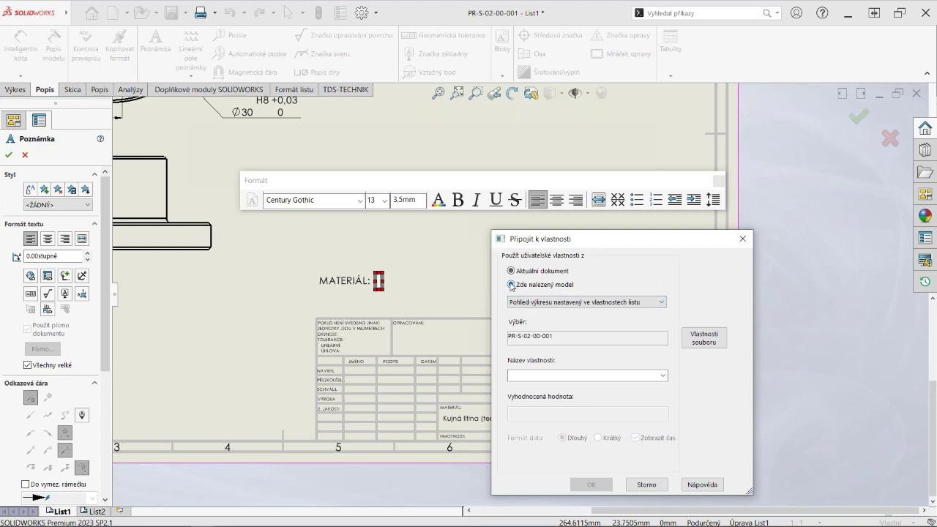
left_click(663, 376)
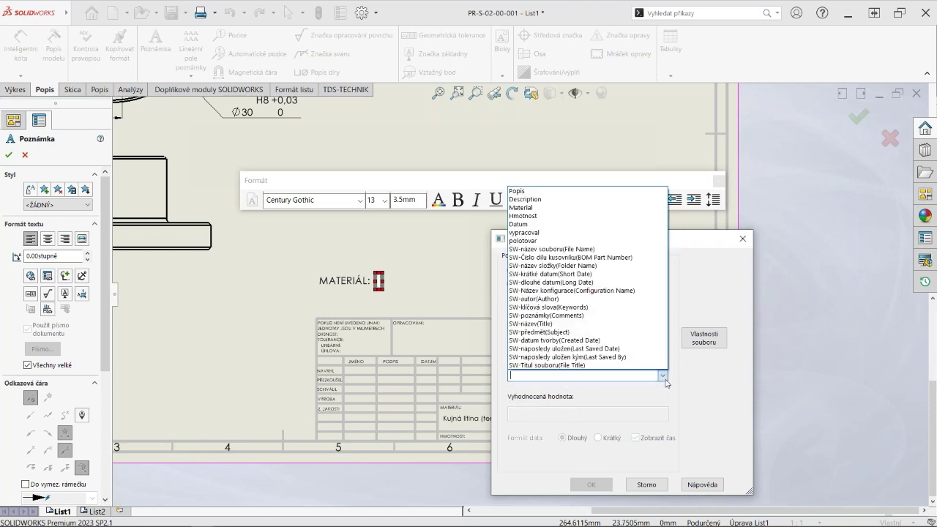
left_click(533, 208)
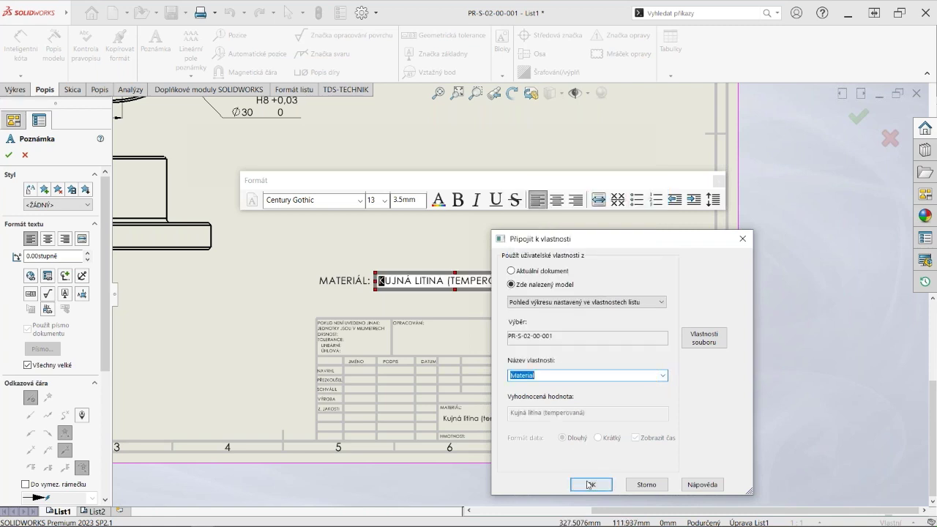
left_click(589, 484)
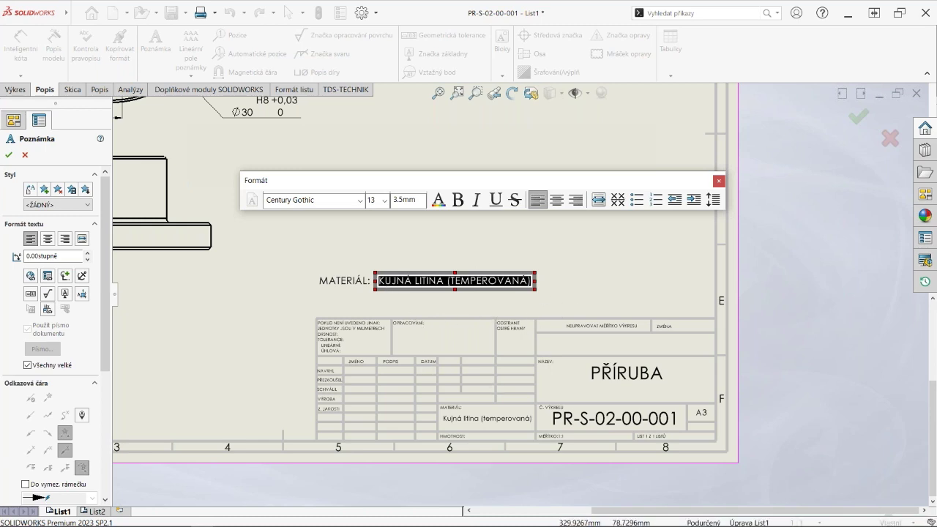
left_click(578, 293)
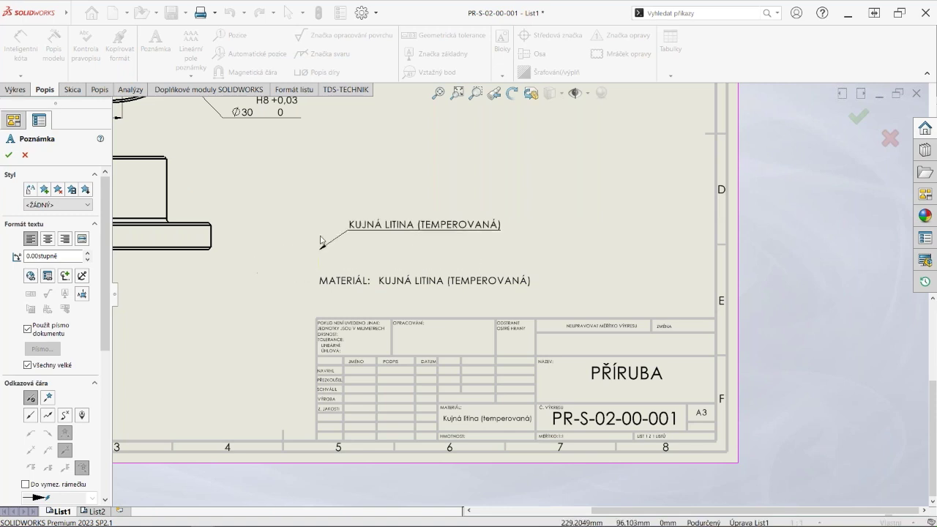
Close the note command and zoom out to show the whole sheet.
key("Escape")
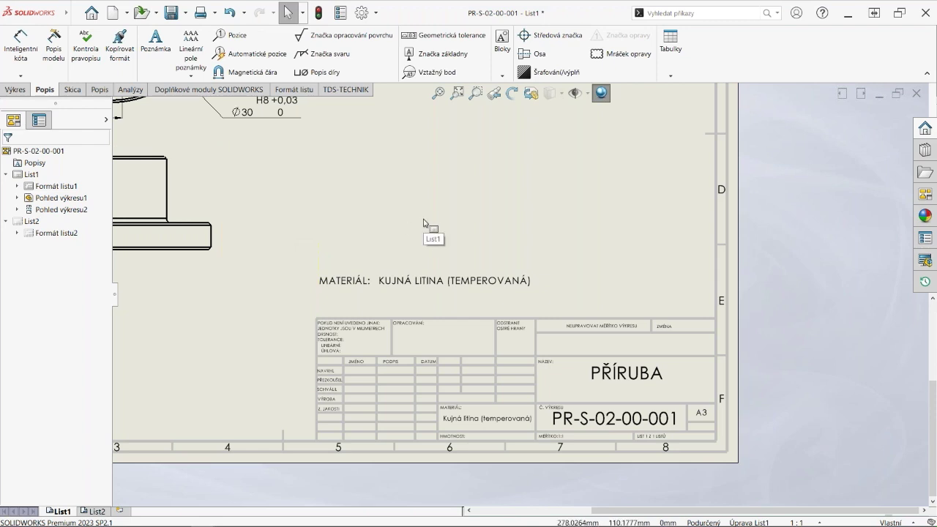
scroll(476, 212, "up", 3)
scroll(451, 128, "up", 1)
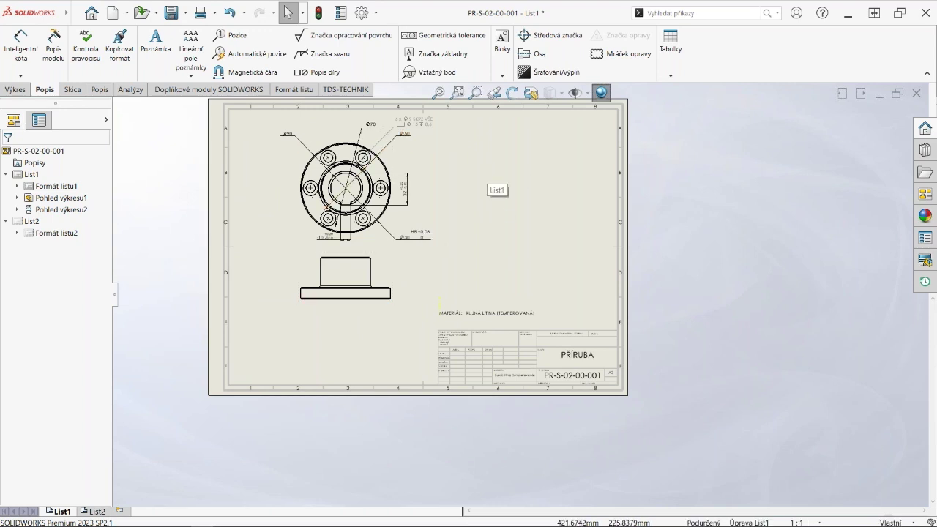
Bring up the Open dialog from the File menu.
left_click(142, 13)
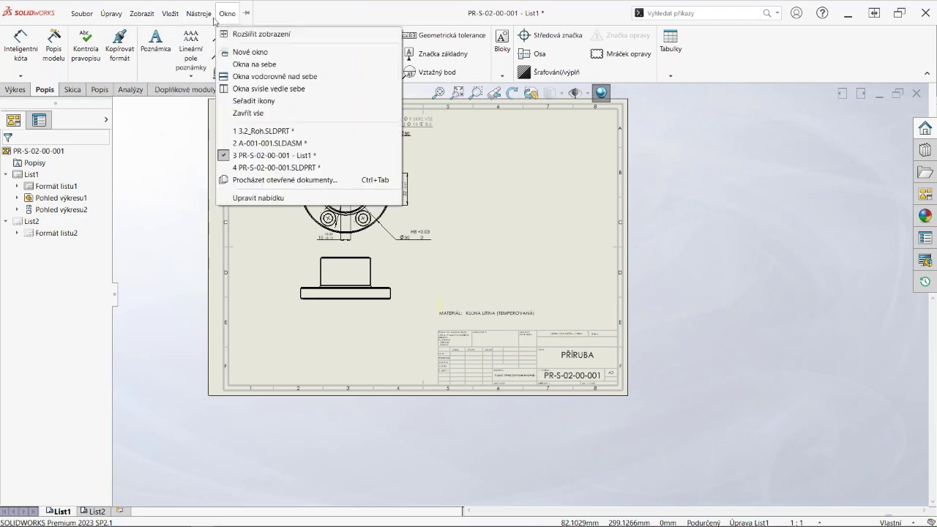
left_click(173, 152)
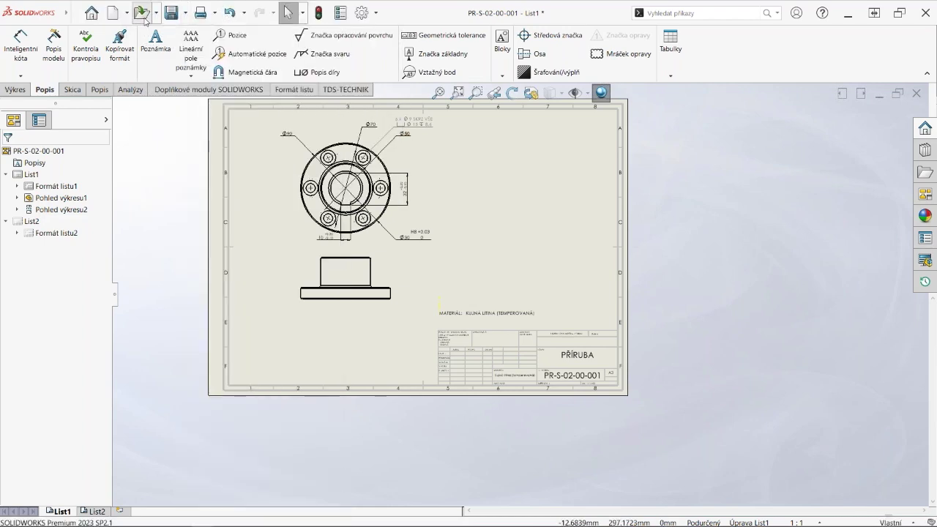
left_click(142, 13)
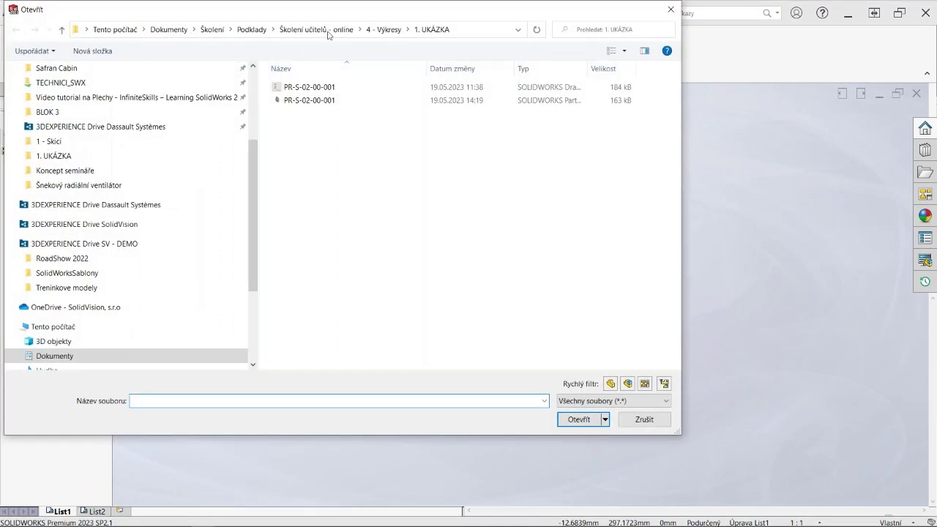
Open the E_150 drawing from the 4 - Výkresy\2. UKÁZKA folder.
left_click(384, 29)
double_click(299, 104)
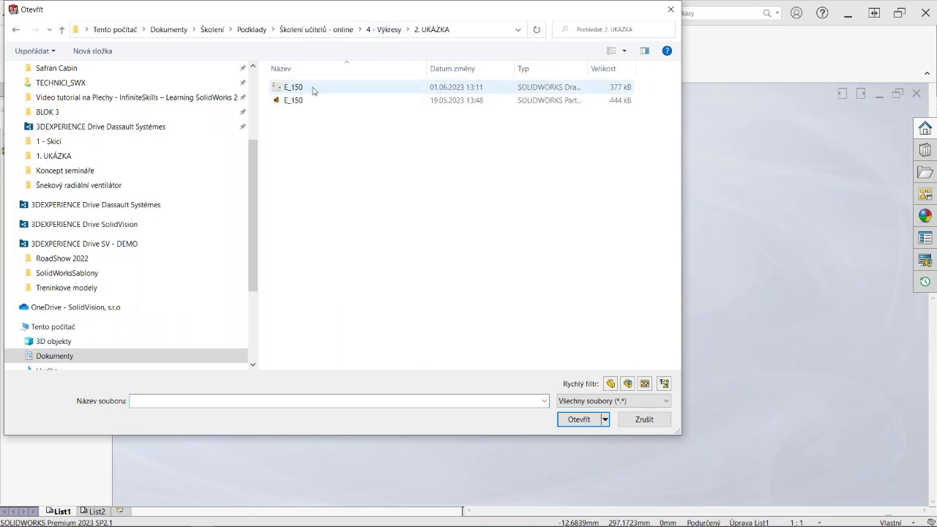
left_click(294, 88)
left_click(570, 422)
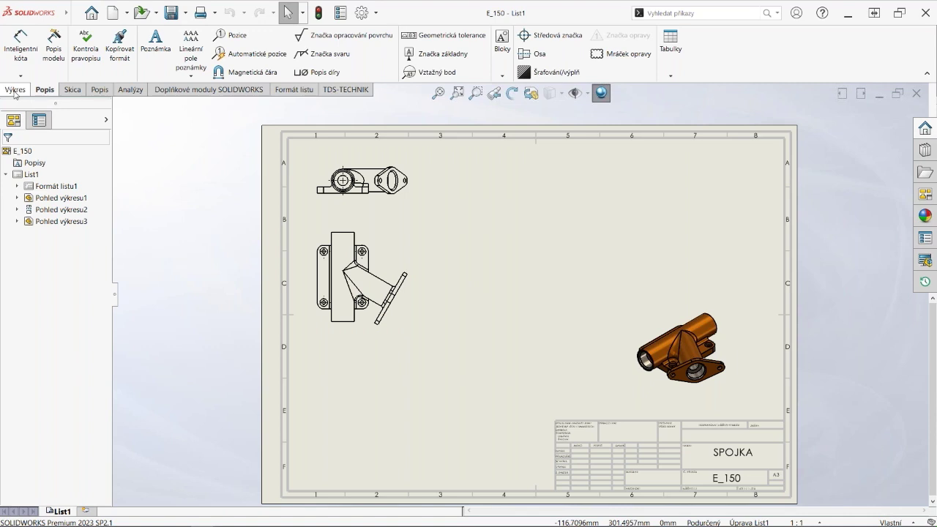
Create auxiliary view G from the angled flange edge, placed down-right of the front view.
left_click(14, 90)
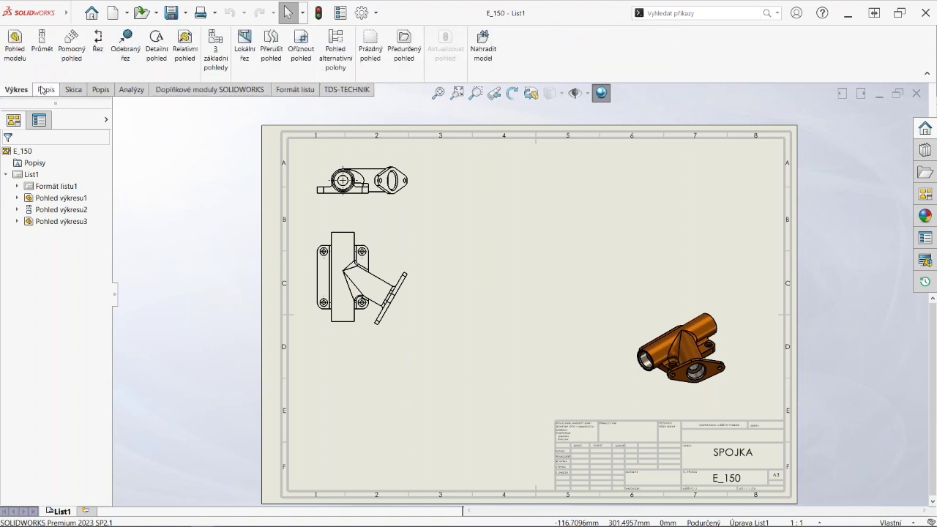
left_click(73, 53)
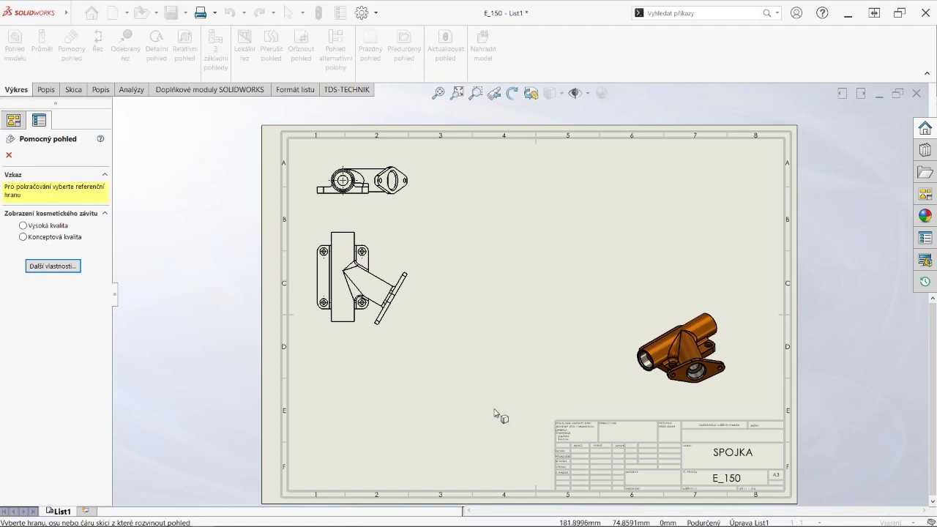
scroll(425, 331, "down", 1)
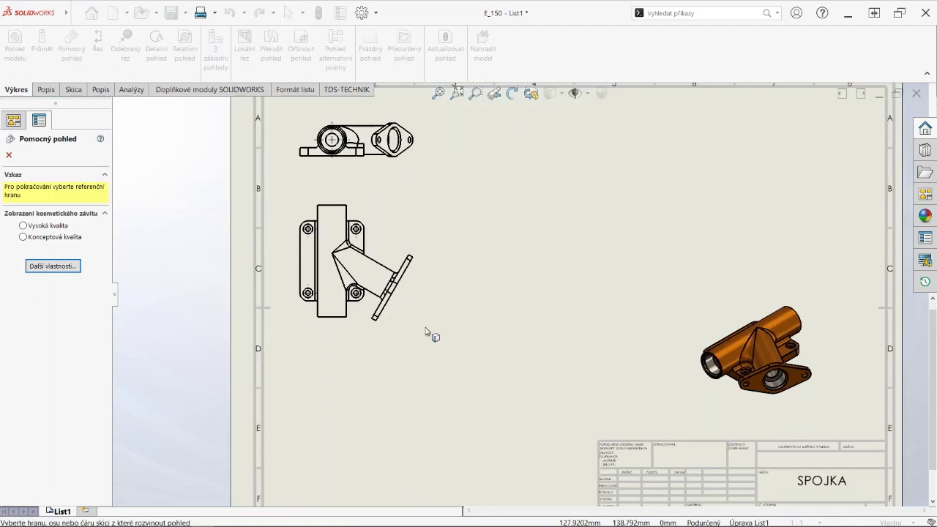
left_click(395, 293)
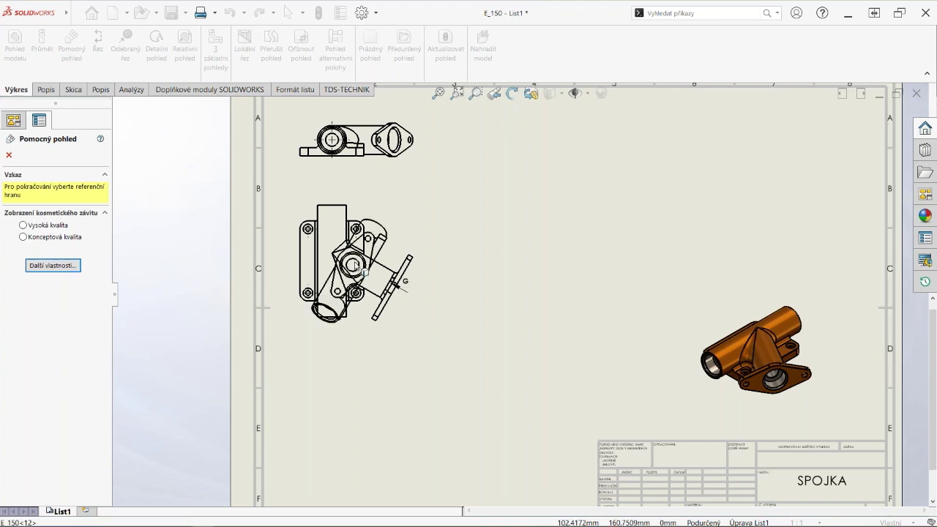
left_click(399, 285)
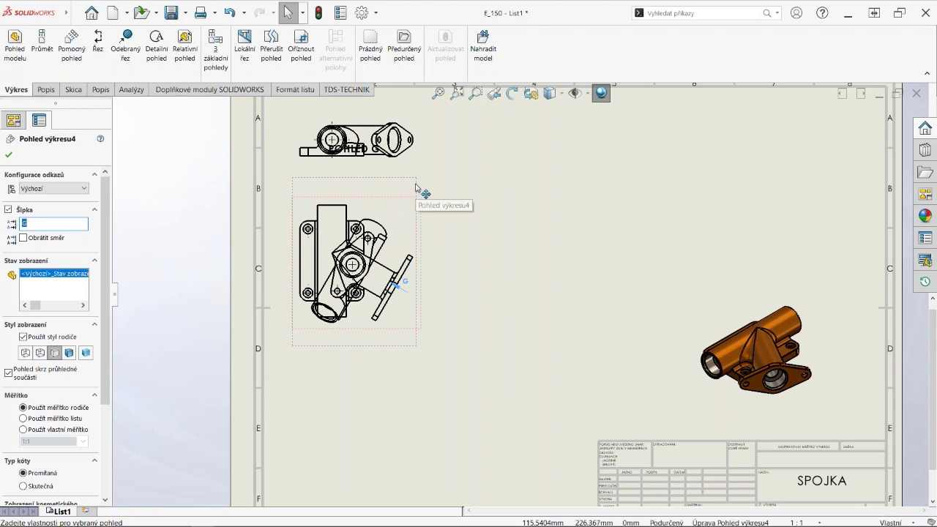
left_click(535, 266)
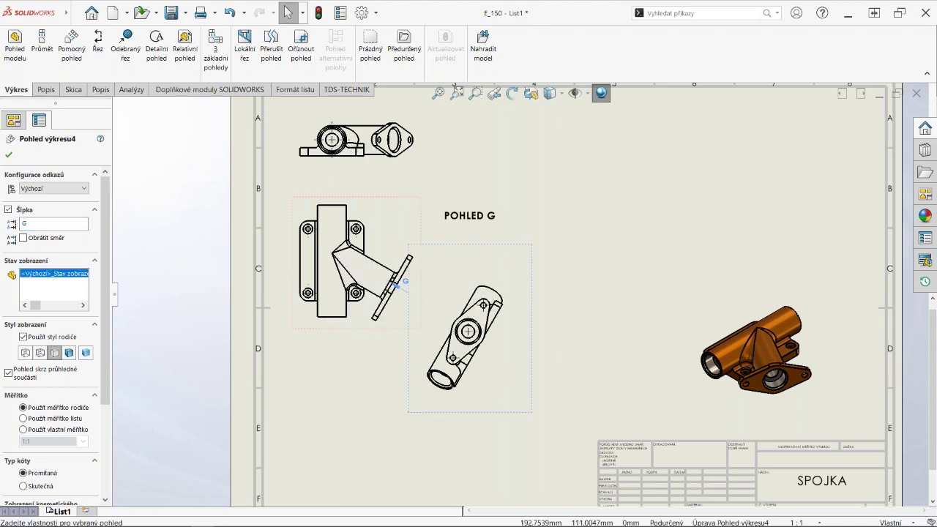
left_click_drag(535, 294, 555, 306)
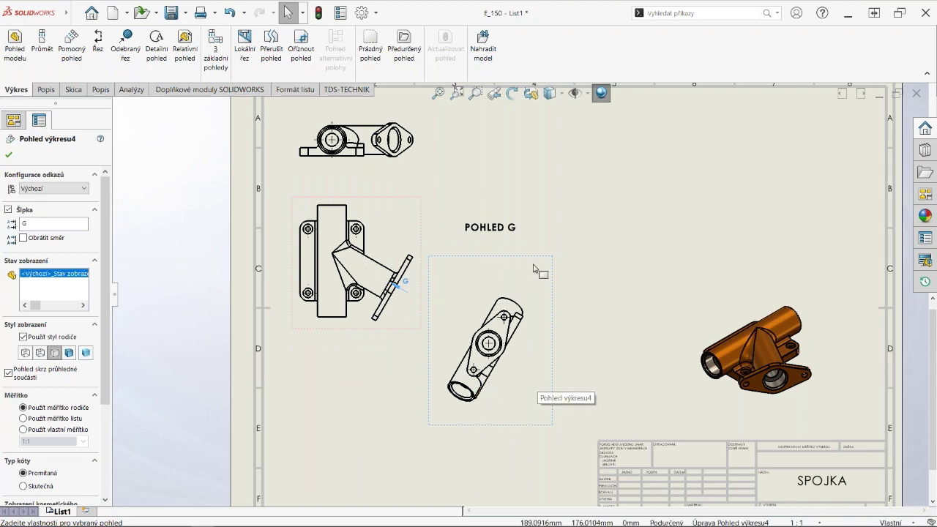
Rotate auxiliary view G by -60° so it lies horizontally, then finish the view.
left_click(511, 95)
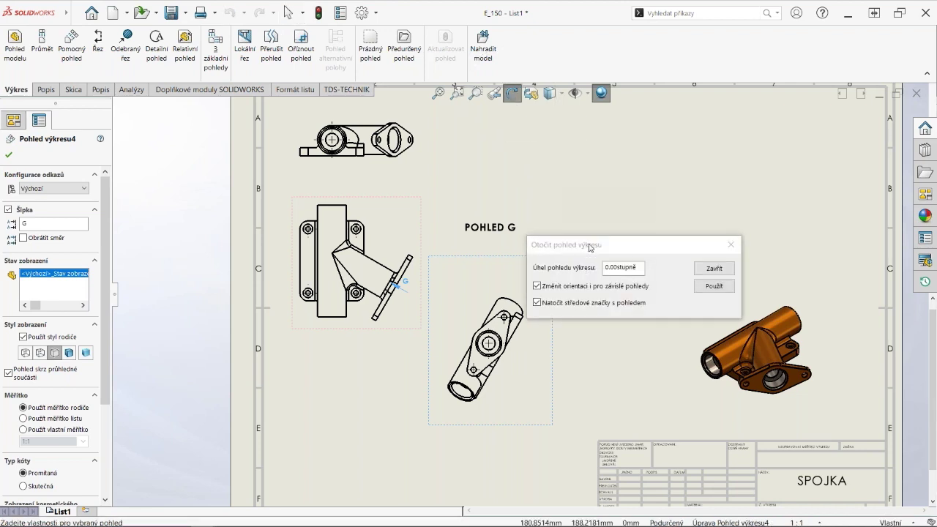
left_click_drag(653, 219, 607, 218)
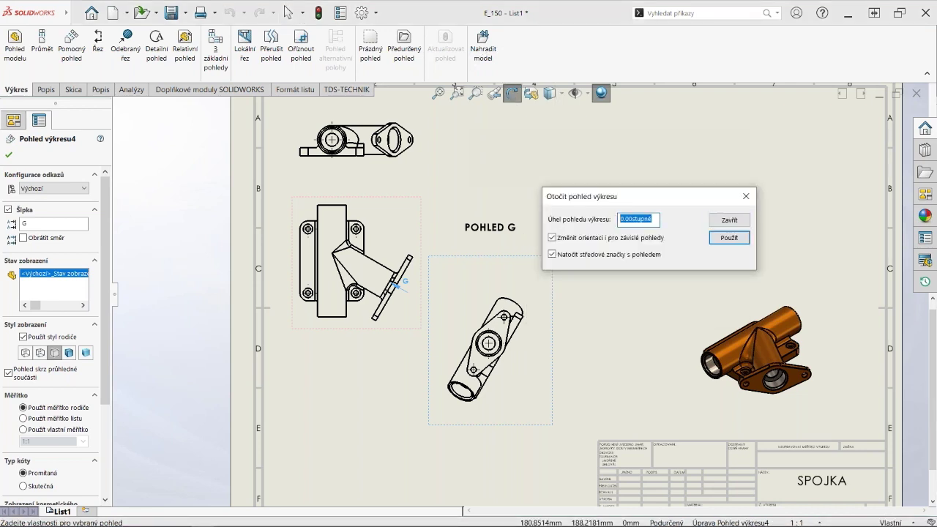
type("-60")
key("Return")
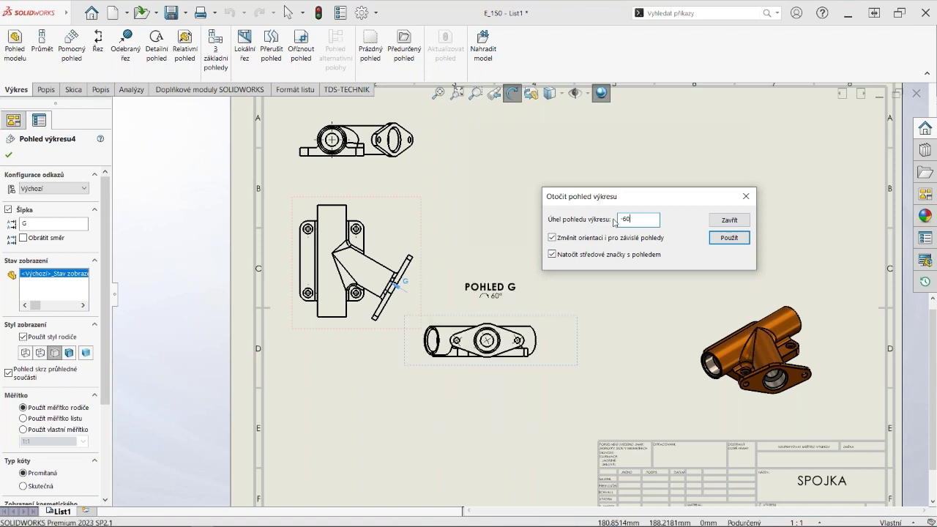
left_click(725, 246)
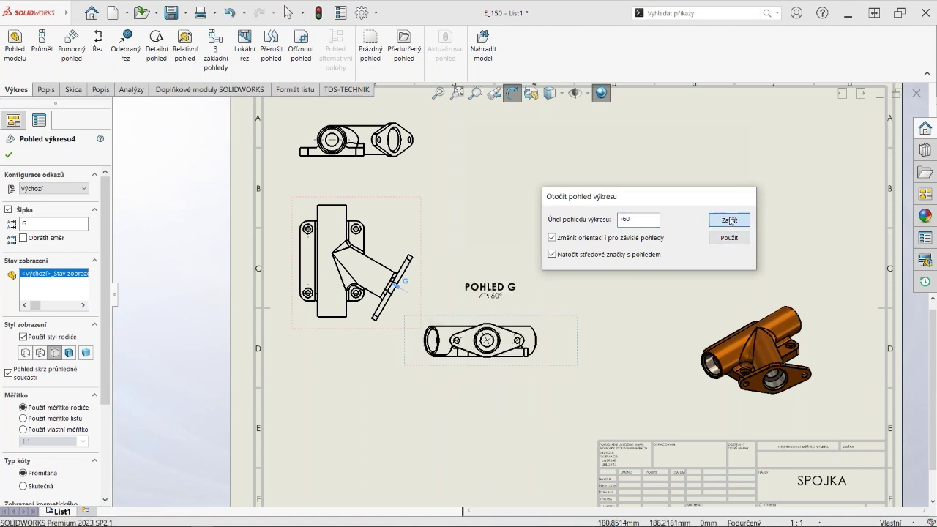
left_click(729, 219)
scroll(454, 341, "down", 2)
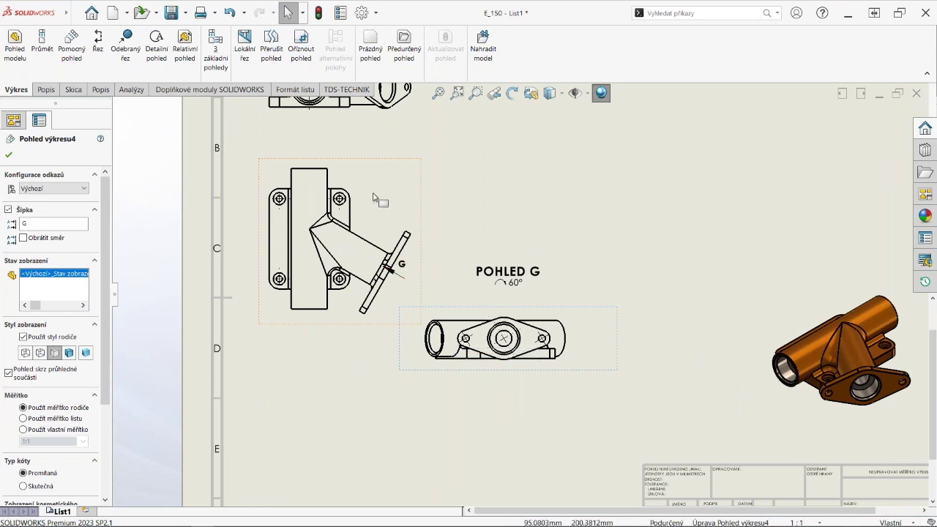
left_click(398, 267)
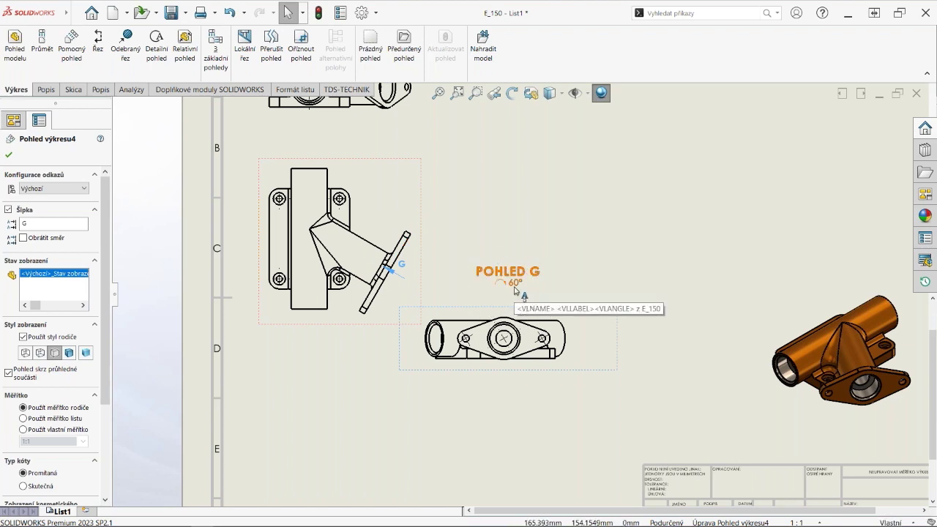
left_click(573, 262)
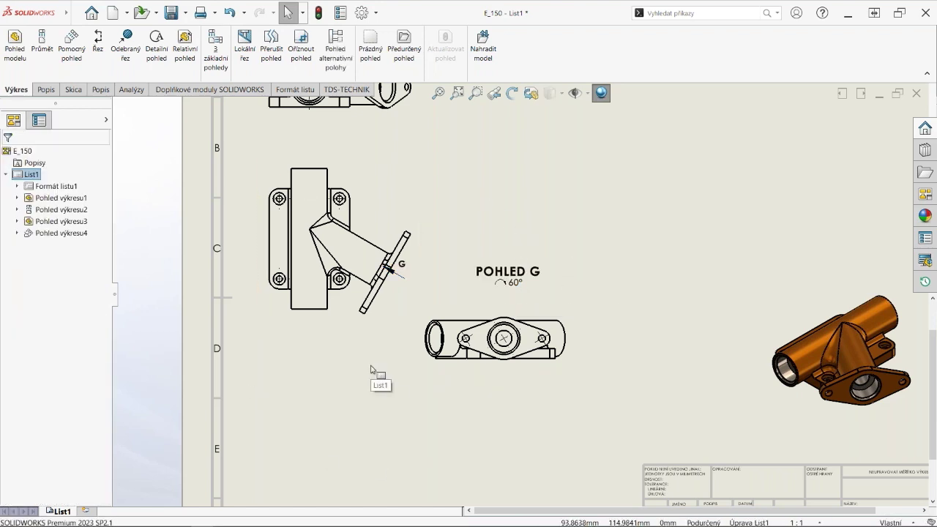
Define a relative view of E_150 with the flange face as Přední and the underside face as Dolní.
left_click(189, 57)
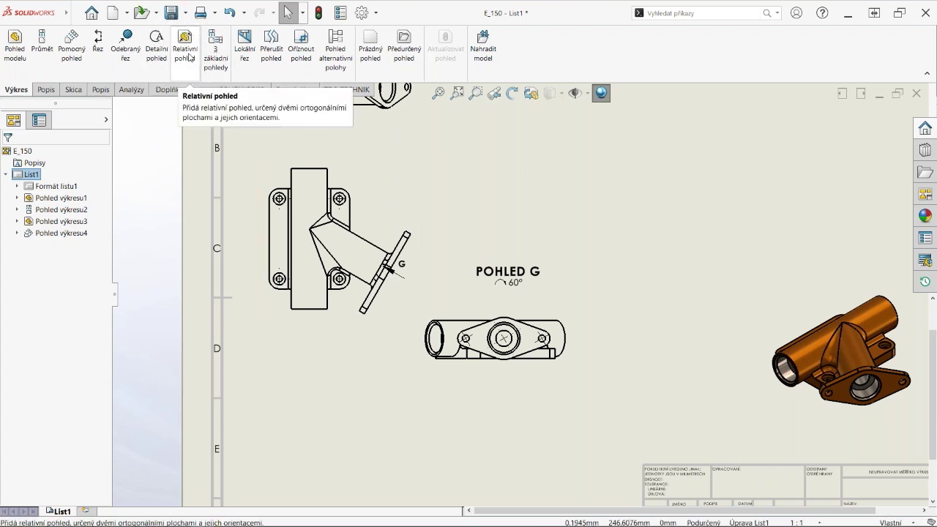
left_click(189, 57)
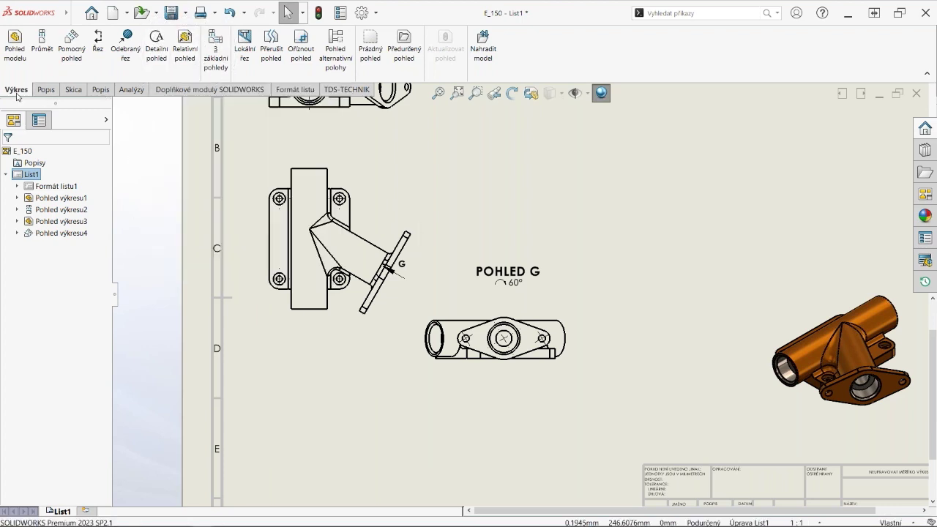
left_click(178, 59)
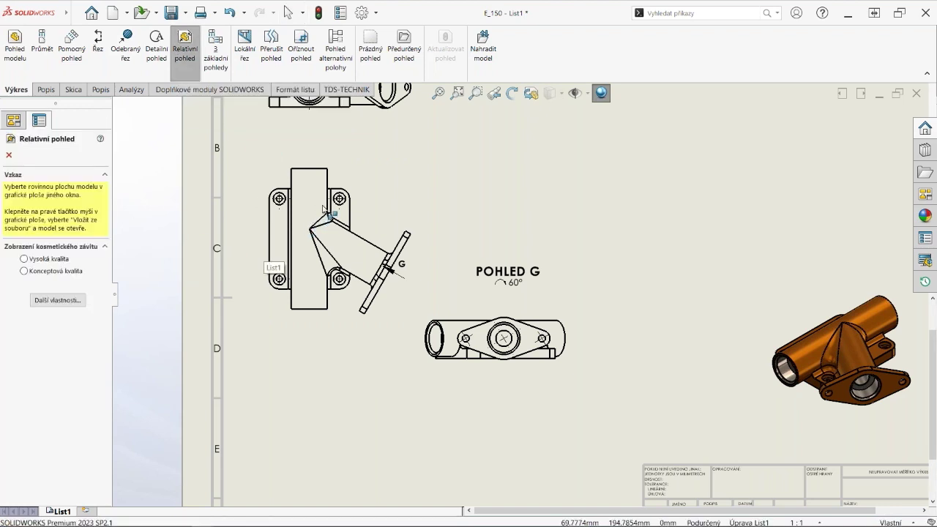
left_click(325, 210)
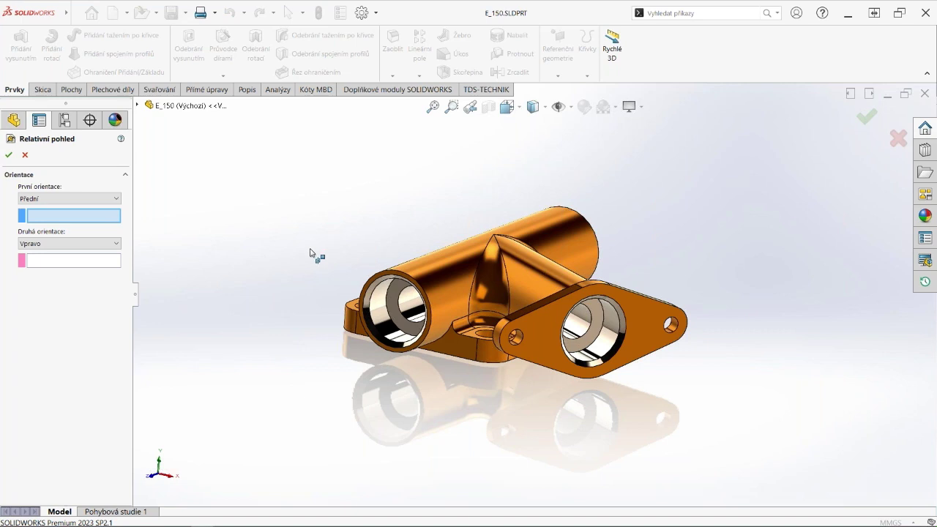
left_click(543, 330)
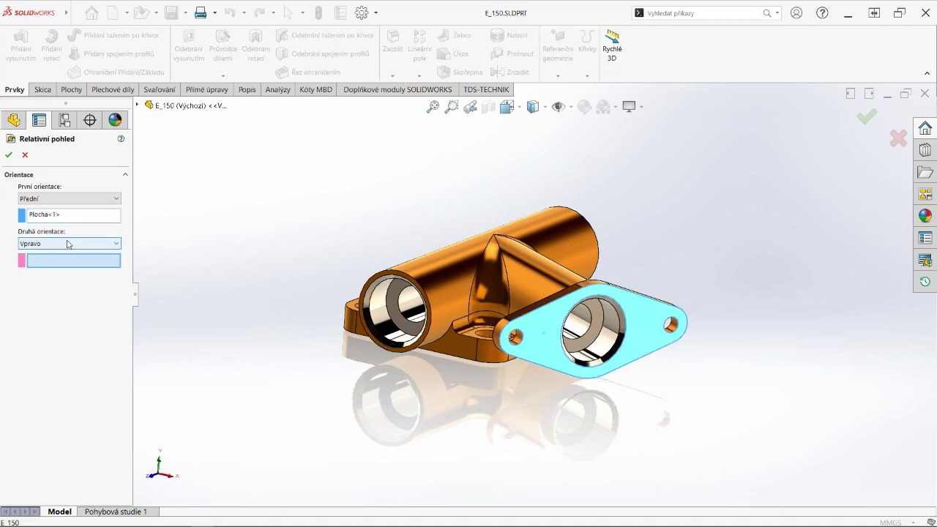
left_click(113, 248)
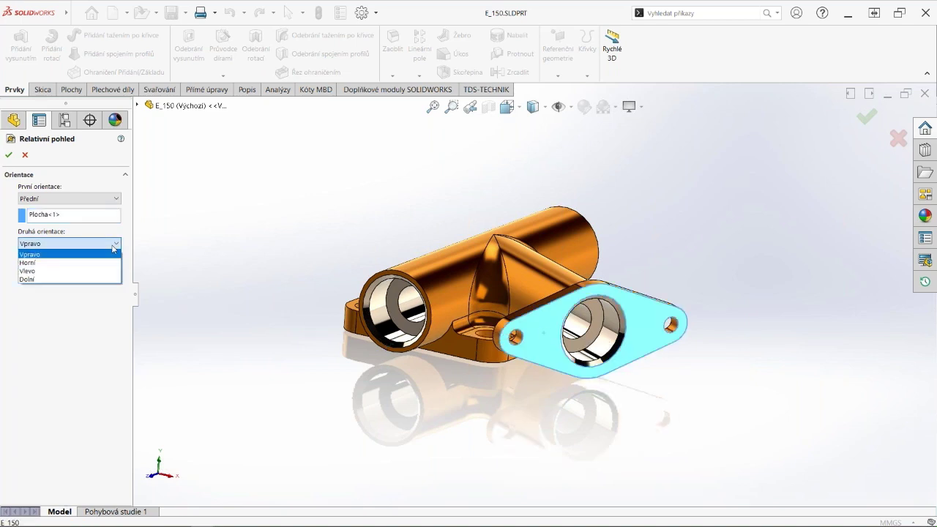
left_click(27, 279)
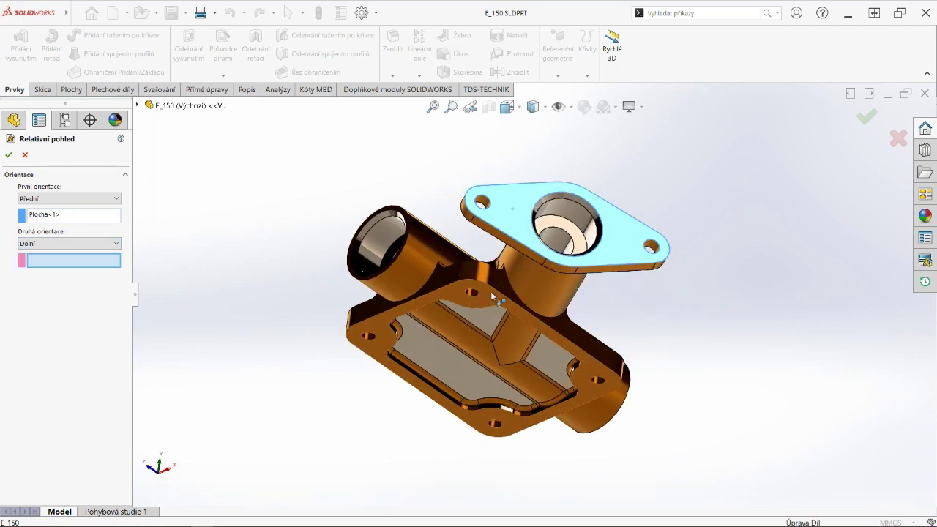
left_click(492, 301)
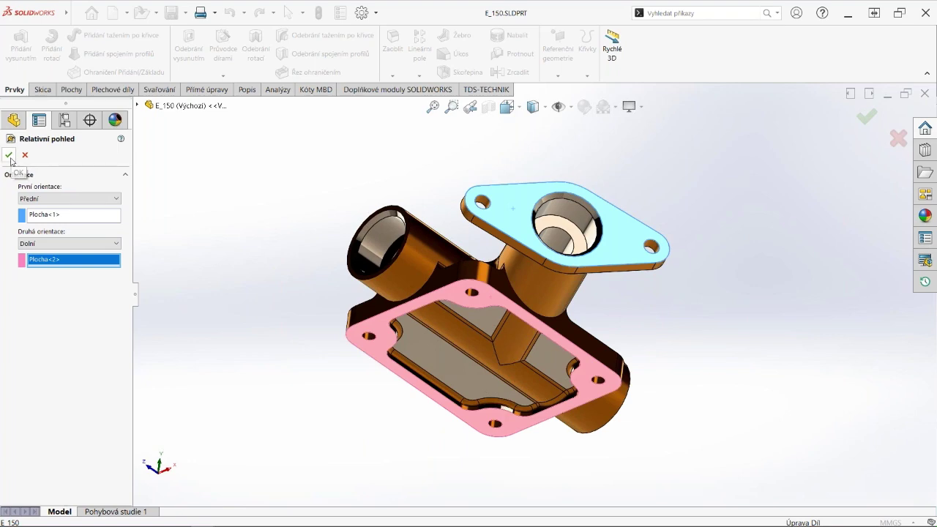
left_click(9, 154)
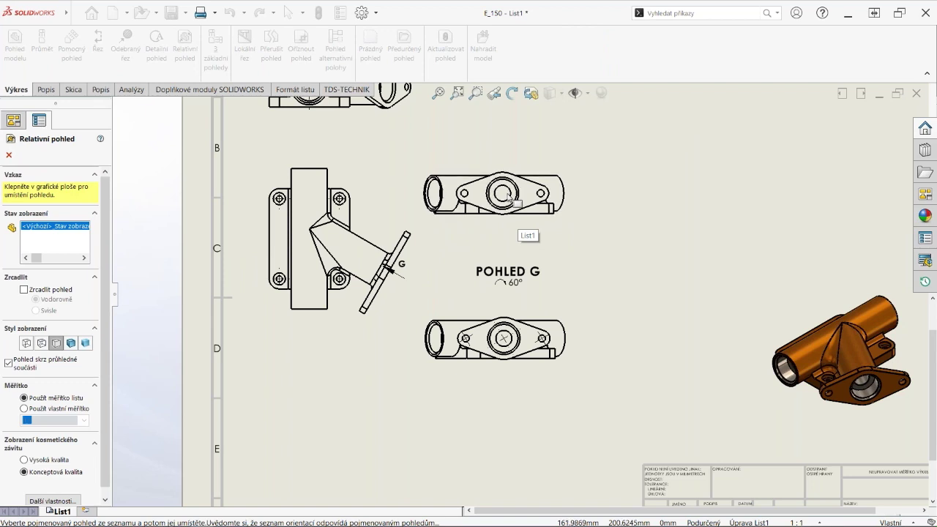
Drop the relative view right of the rotated side view, above POHLED G, fit the sheet, and select it.
left_click(509, 199)
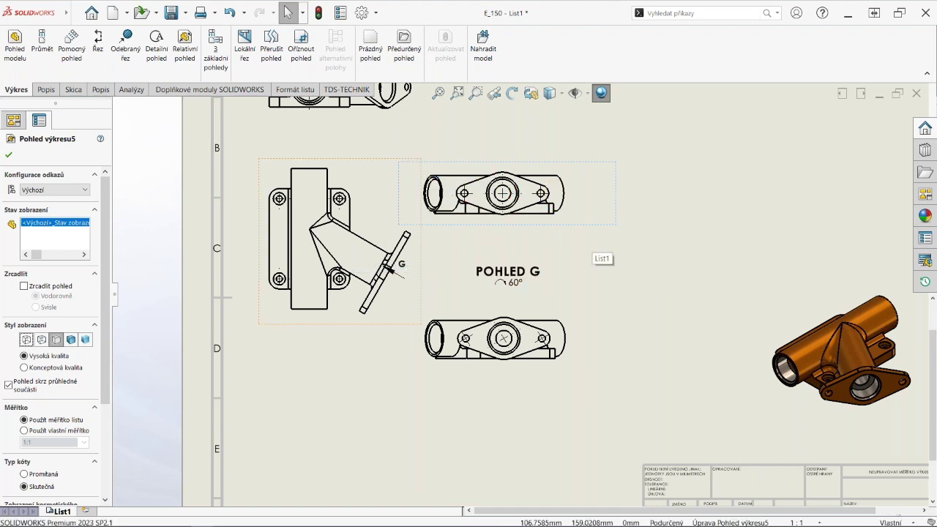
key("f")
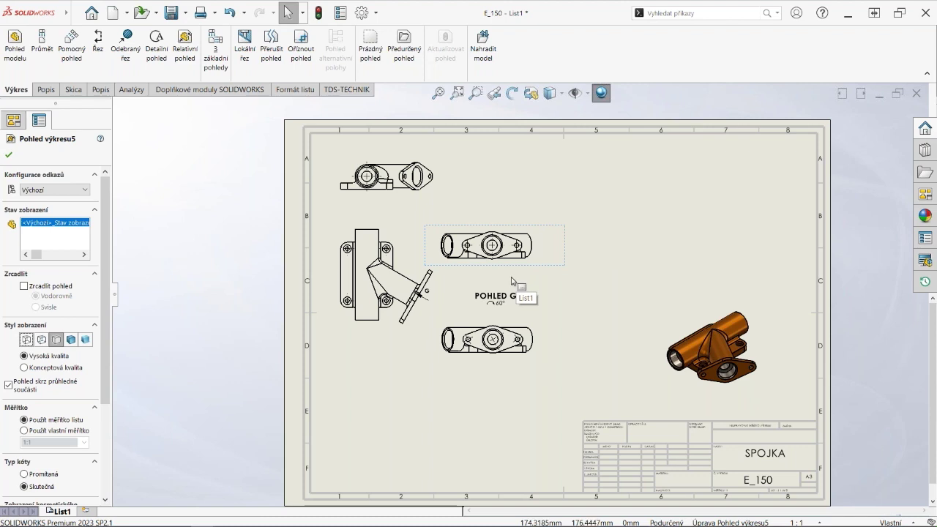
left_click(511, 227)
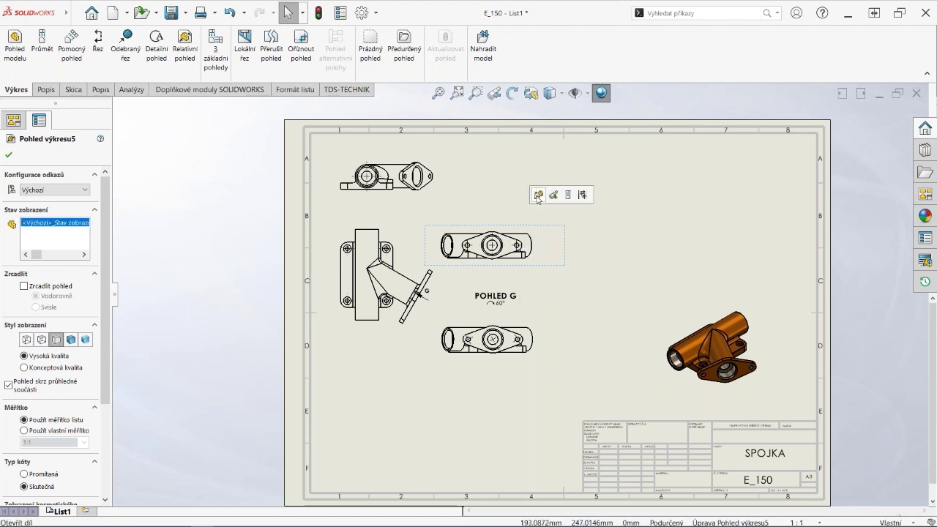
Open the E_150 part and turn it normal to the flange face.
left_click(538, 195)
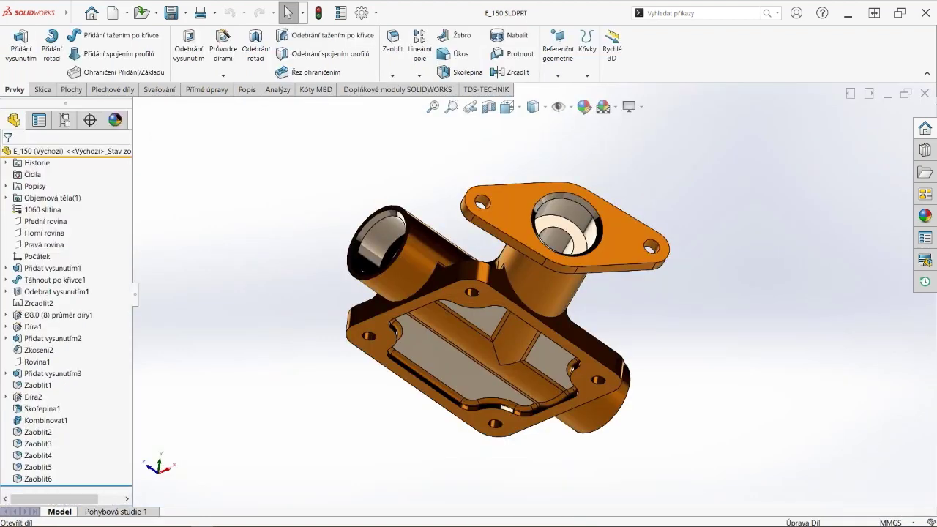
left_click(517, 213)
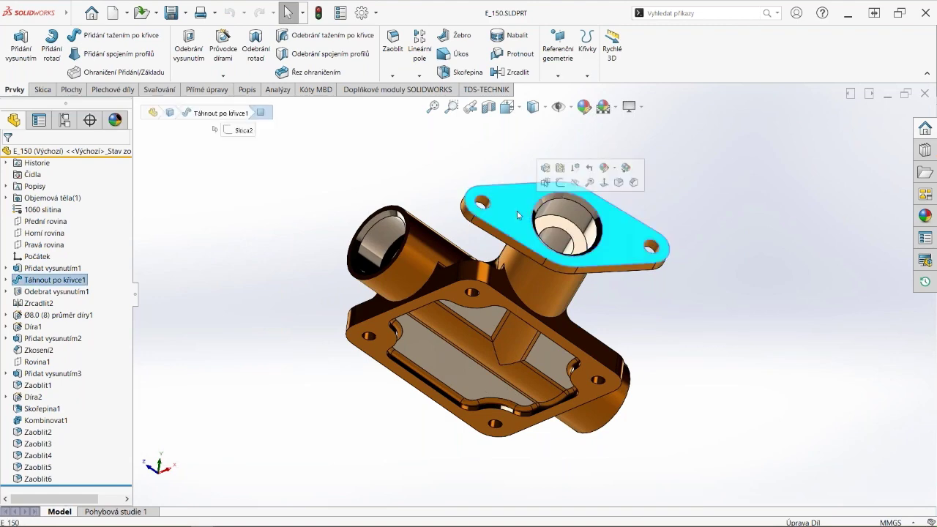
left_click(605, 187)
left_click(598, 197)
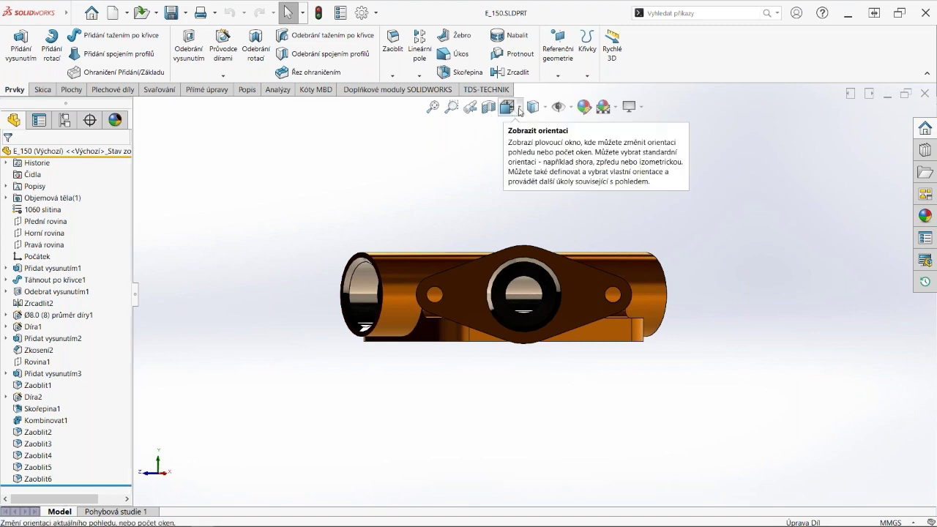
Save this orientation as a new named view 'k' and return to the E_150 drawing.
left_click(519, 109)
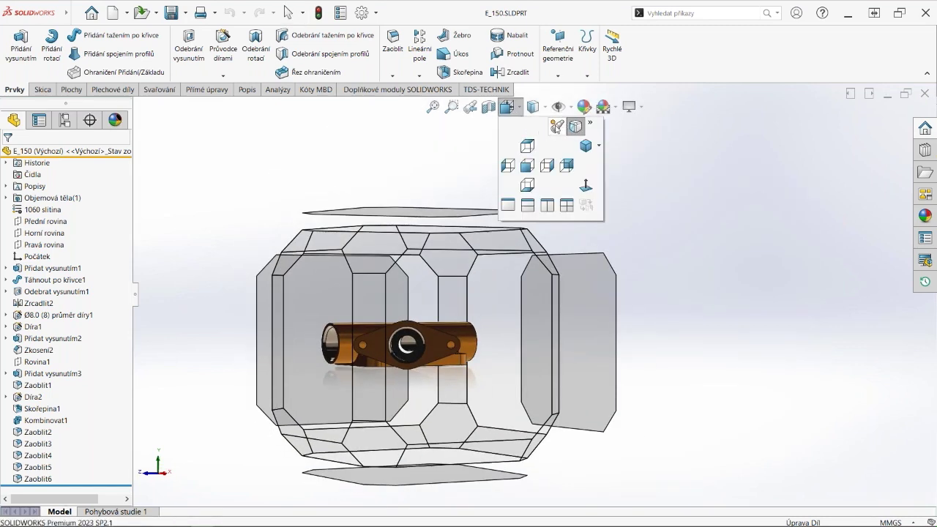
left_click(557, 129)
type("k")
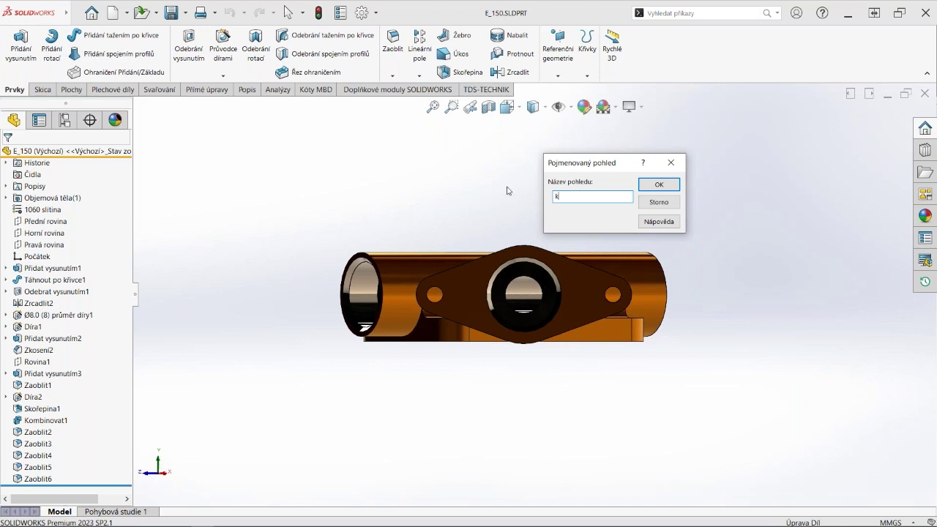
left_click(659, 186)
left_click(471, 278)
left_click(515, 236)
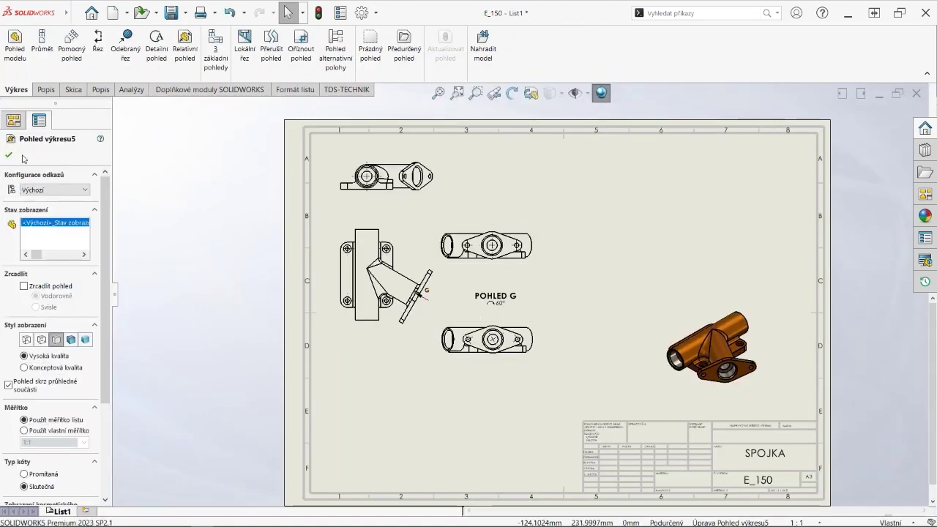
left_click(9, 155)
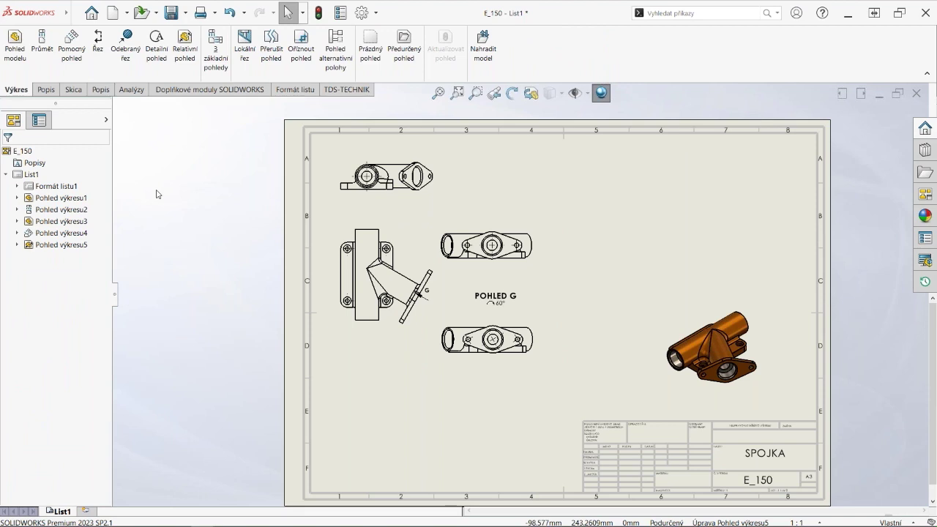
left_click(15, 58)
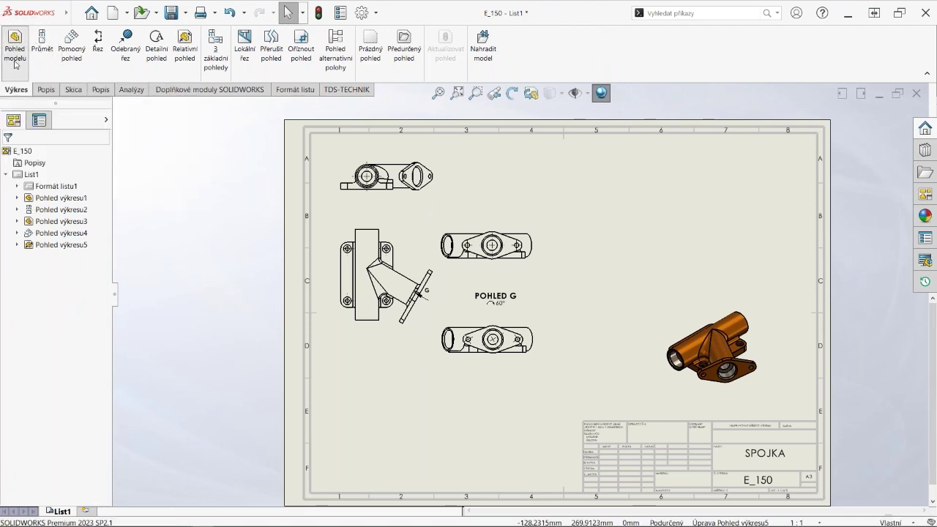
double_click(62, 274)
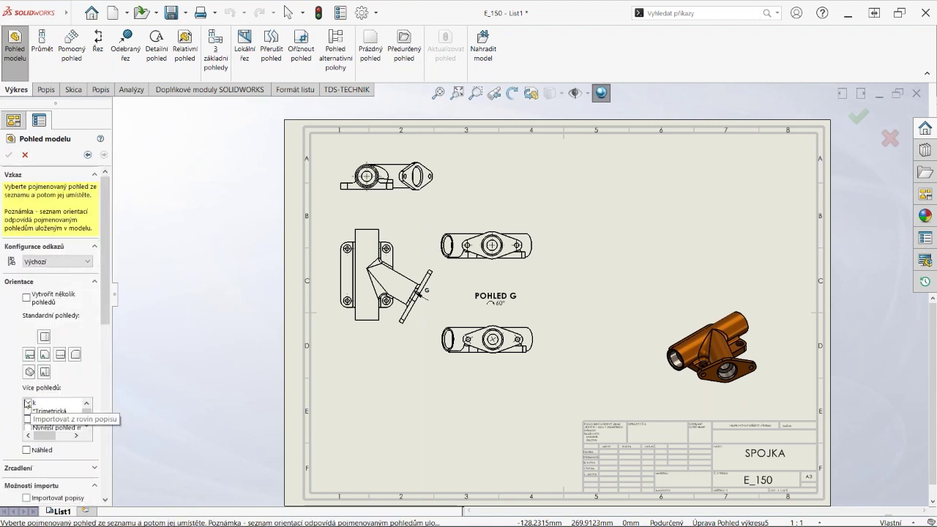
left_click(26, 450)
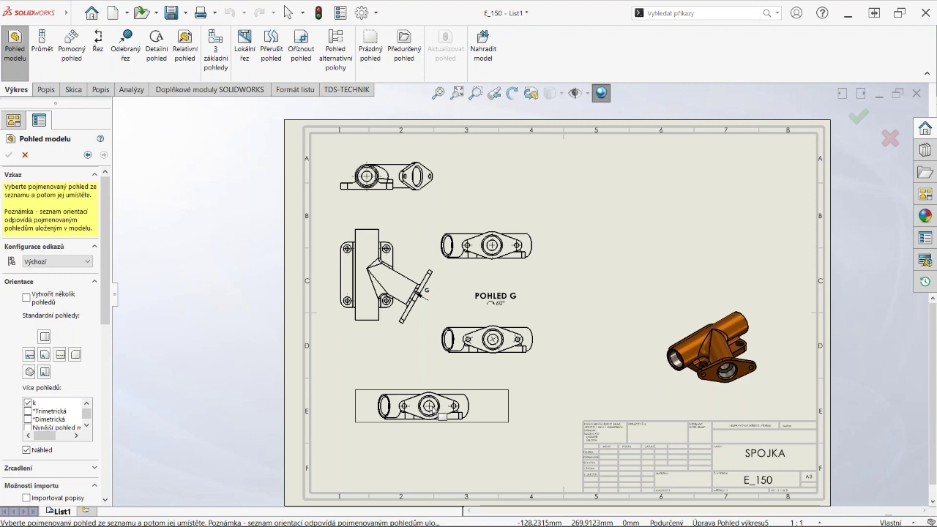
left_click(288, 12)
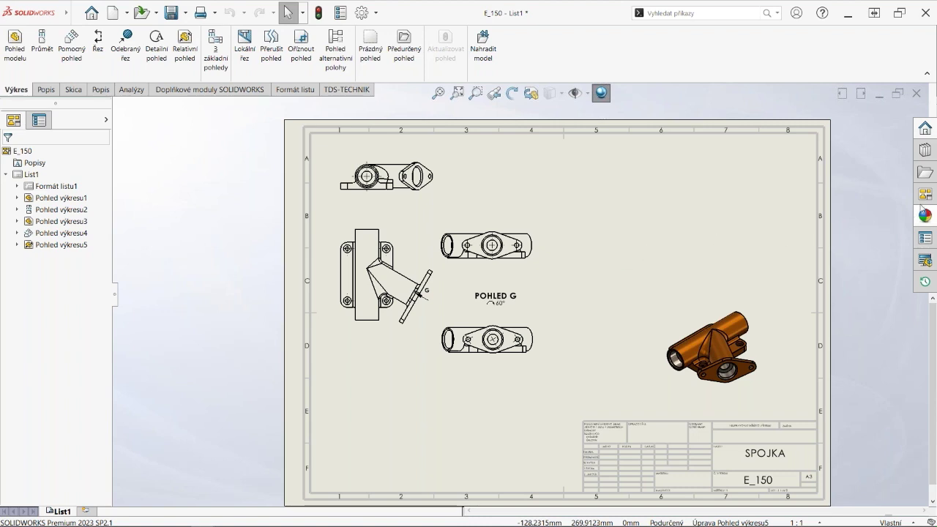
From the refreshed View Palette, place the k view below the front view near the sheet bottom.
left_click(923, 196)
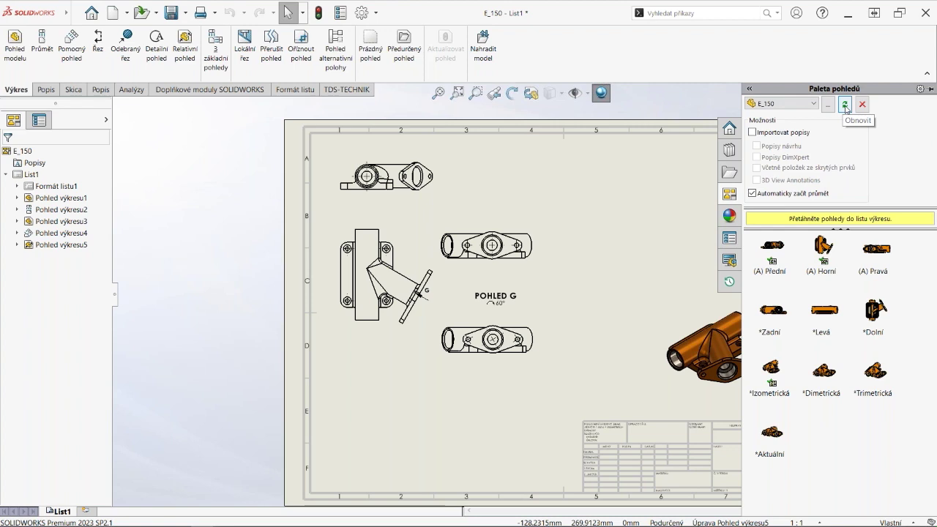
left_click(845, 105)
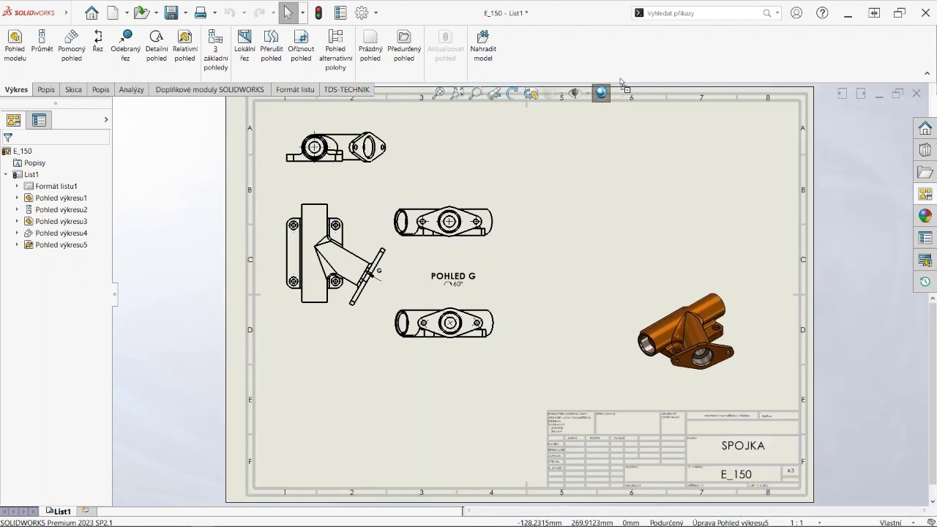
left_click_drag(620, 82, 493, 138)
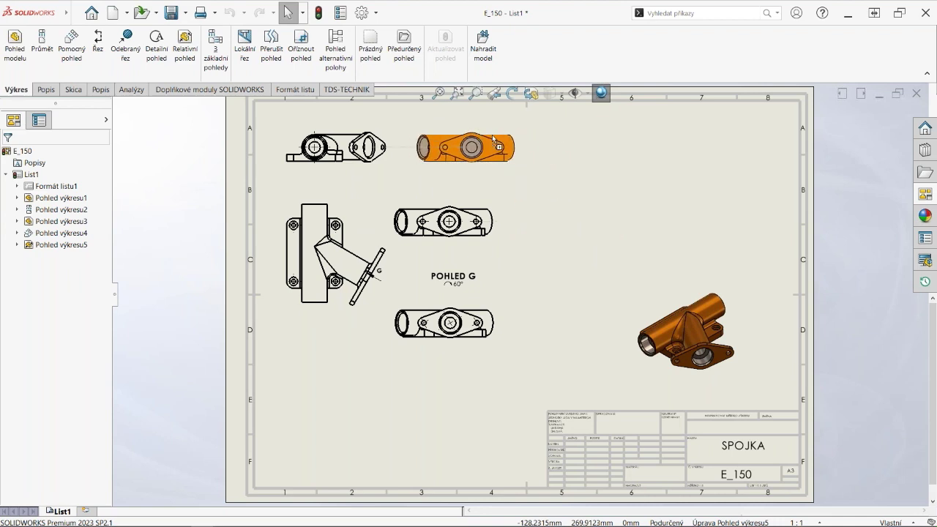
mouse_move(494, 138)
left_mouse_down()
mouse_move(387, 412)
mouse_move(373, 404)
left_mouse_up()
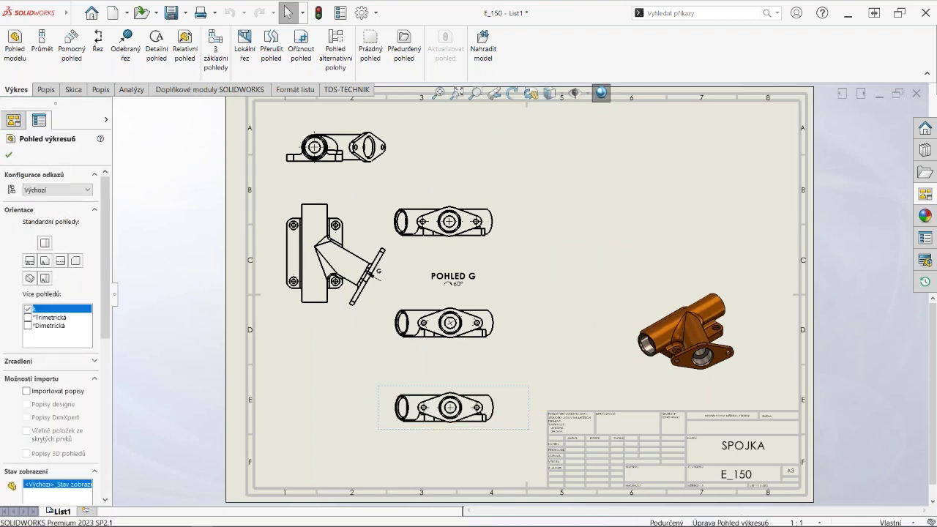
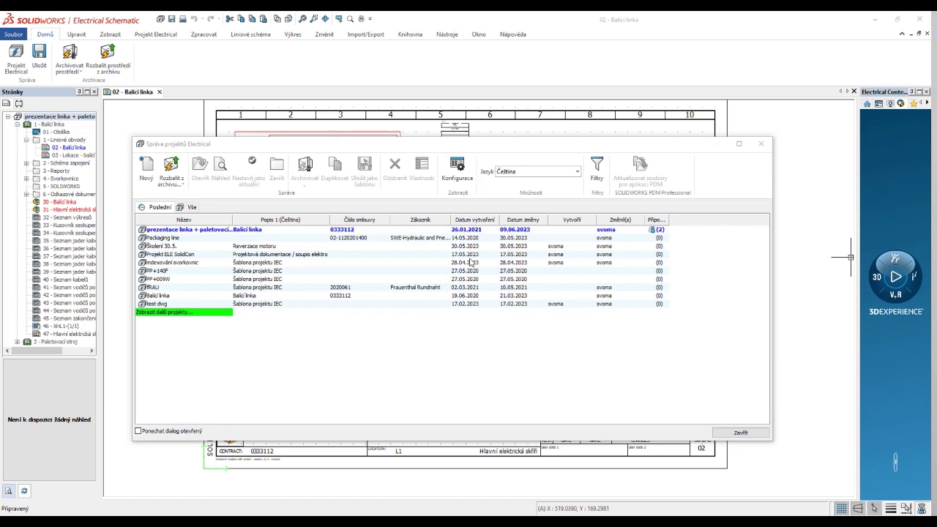
Select the Projekt ELE SolidCon project, then close the Správa projektů Electrical dialog.
left_click(468, 256)
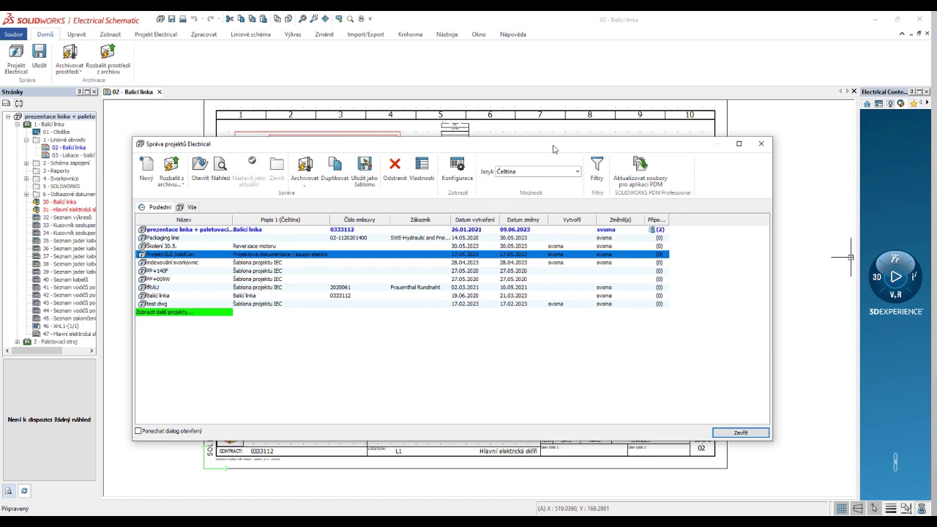
left_click_drag(553, 148, 539, 157)
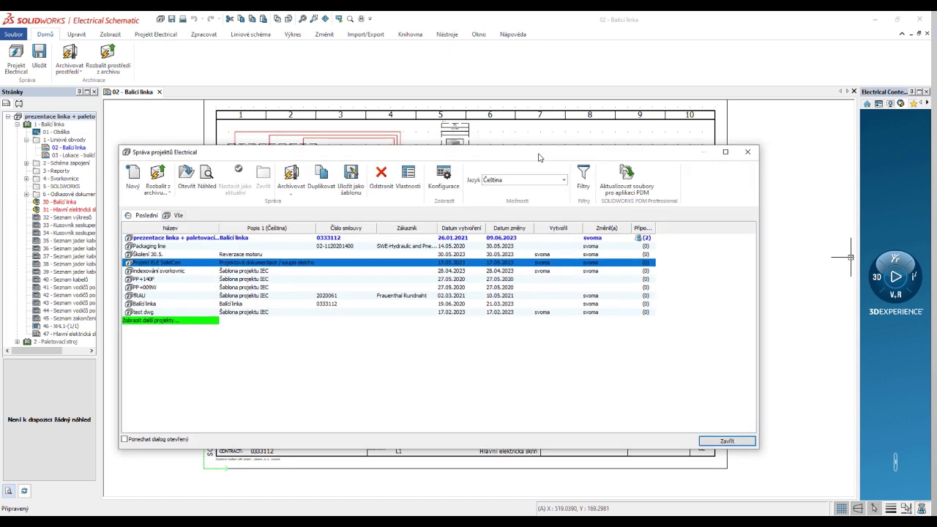
left_click(748, 154)
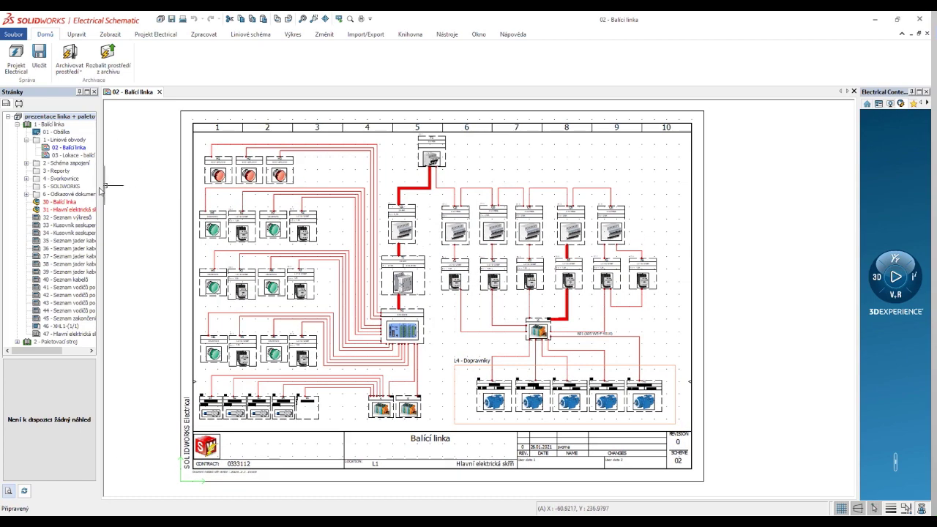
Widen the page tree, show the Liniové schéma commands, and expand '2 - Schéma zapojení' to list pages 04–07.
left_click_drag(103, 186, 151, 185)
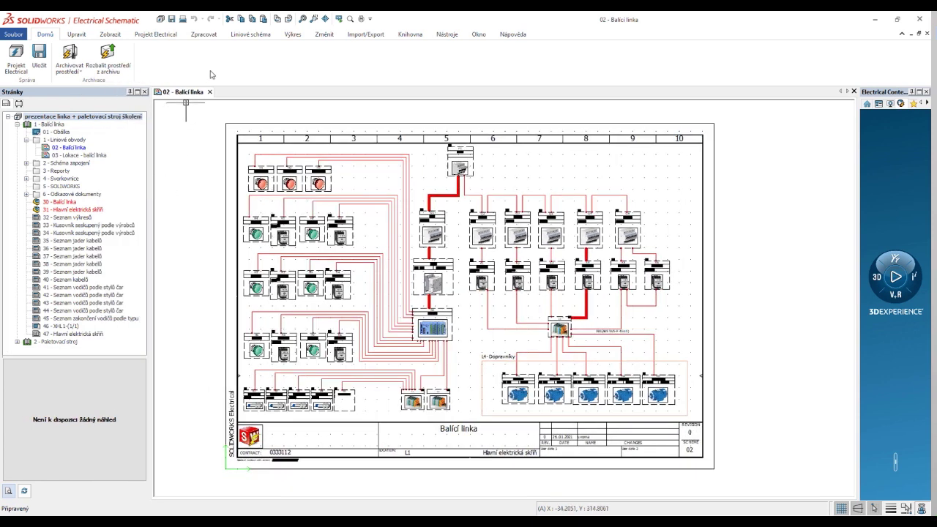
left_click(250, 34)
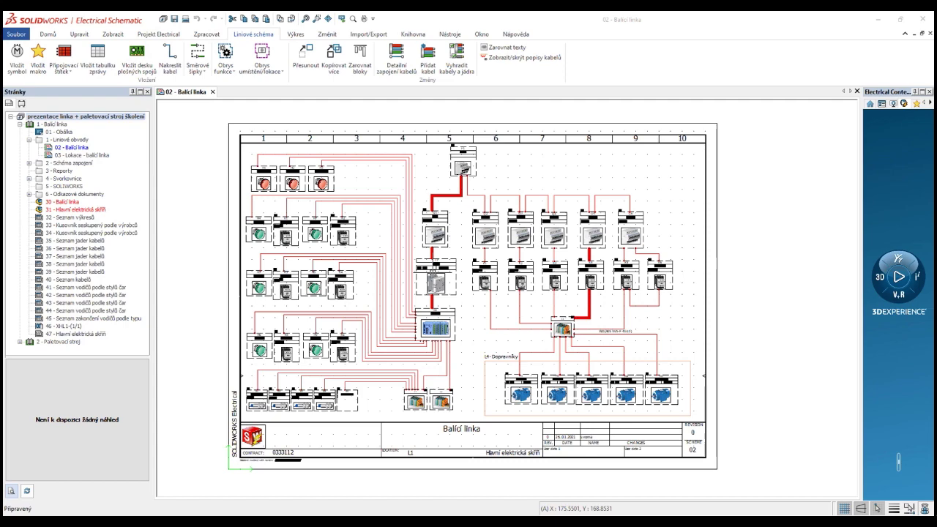
scroll(450, 347, "up", 1)
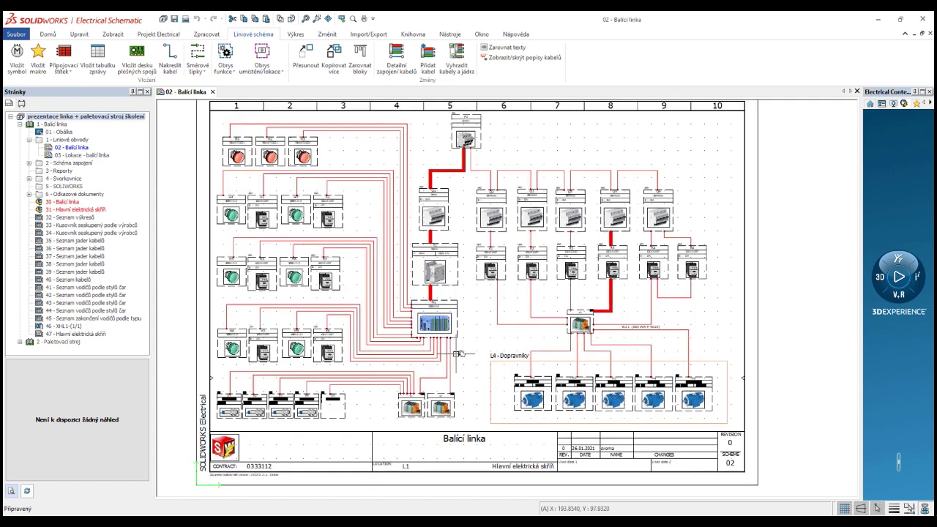
middle_click_drag(461, 358, 470, 363)
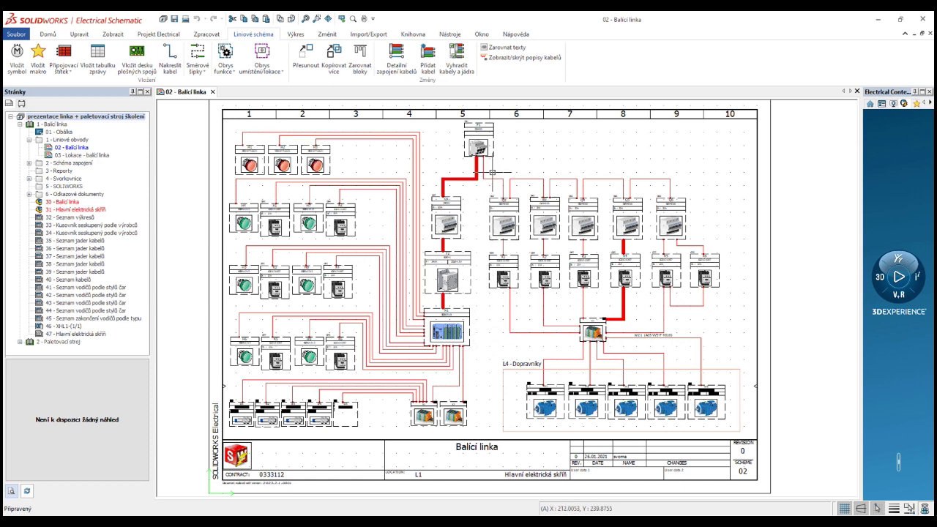
left_click_drag(486, 167, 750, 438)
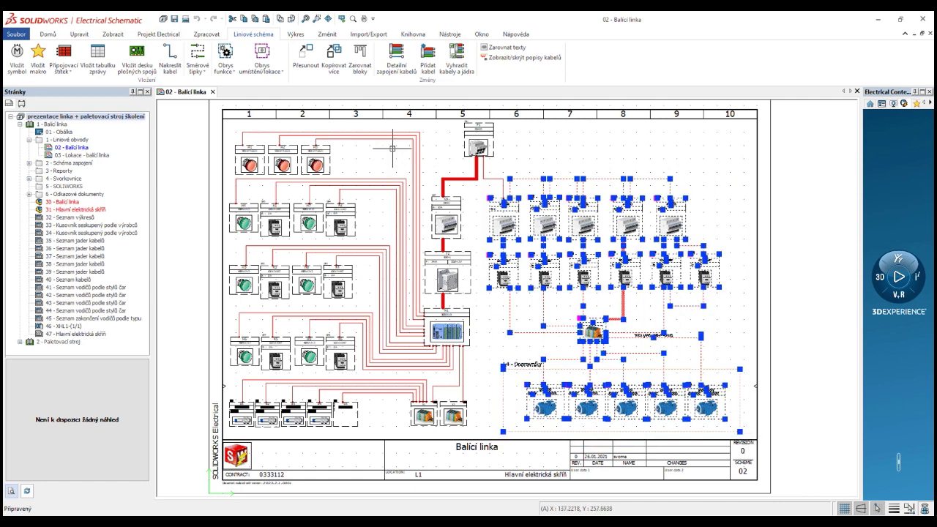
key("Escape")
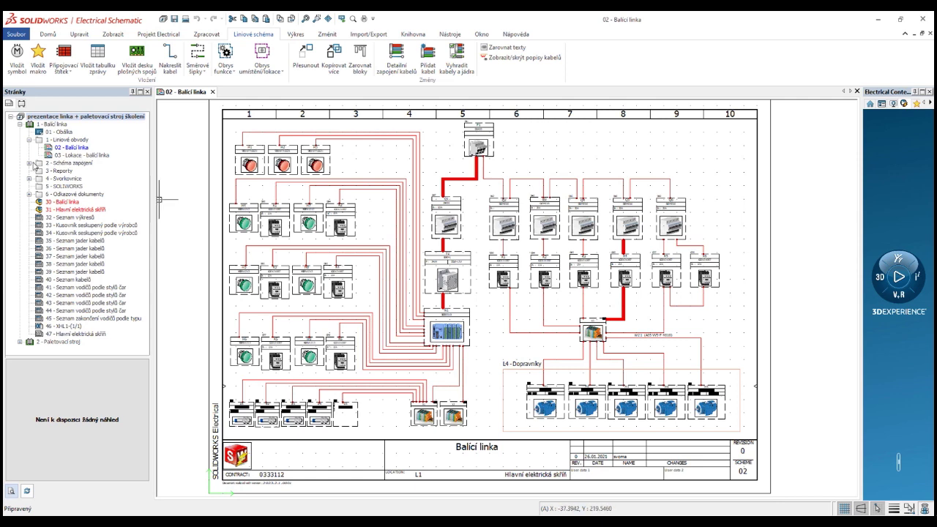
left_click(30, 164)
Open page '04 - Silová část - linka' and window-select the motor circuit in column 6.
double_click(77, 171)
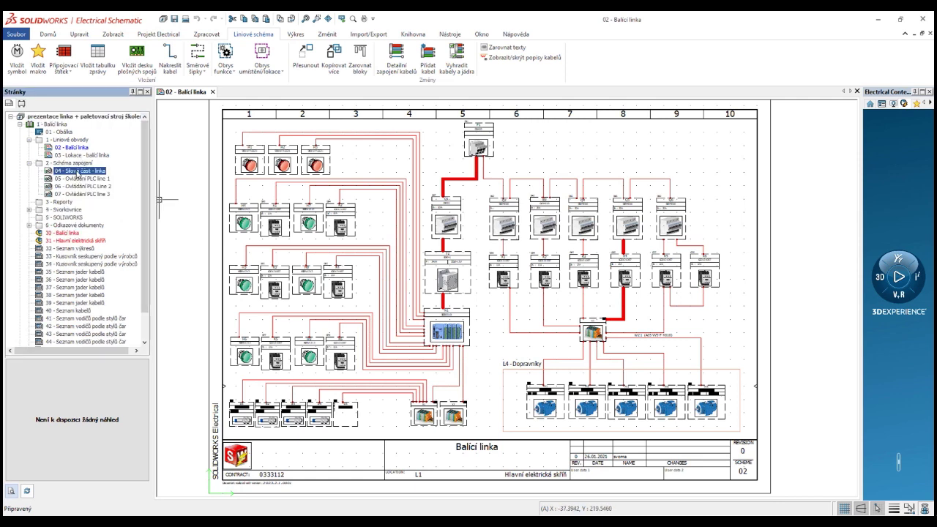
scroll(417, 281, "down", 3)
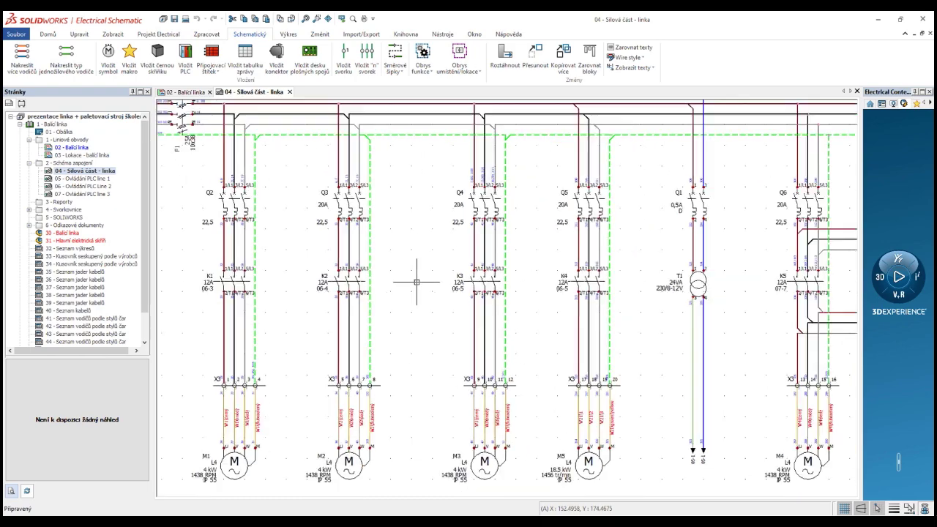
scroll(416, 282, "down", 3)
middle_click_drag(418, 297, 416, 293)
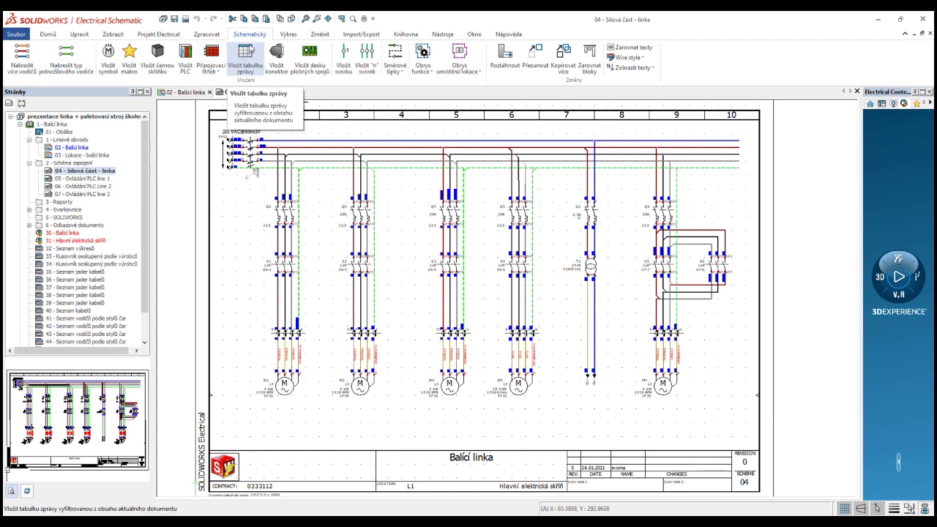
left_click(554, 428)
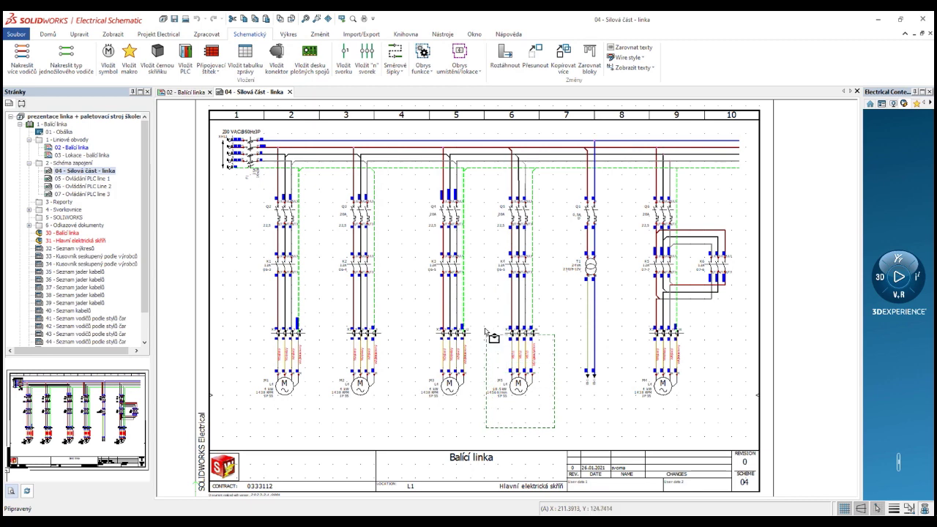
left_click(486, 183)
Delete the column 6 motor circuit and draw phases 1–3 plus PE from the busbars down column 6, without neutral.
key("Delete")
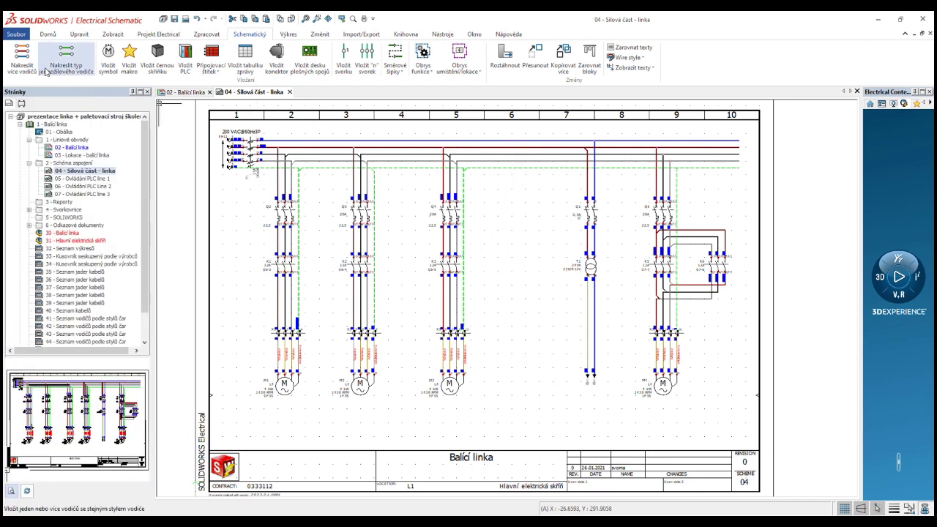
left_click(21, 57)
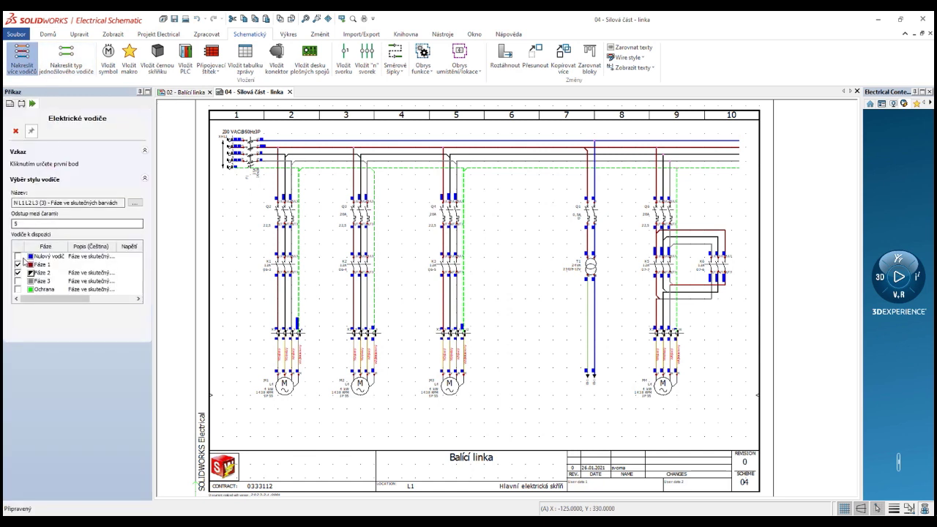
left_click(18, 256)
left_click(17, 256)
left_click(17, 280)
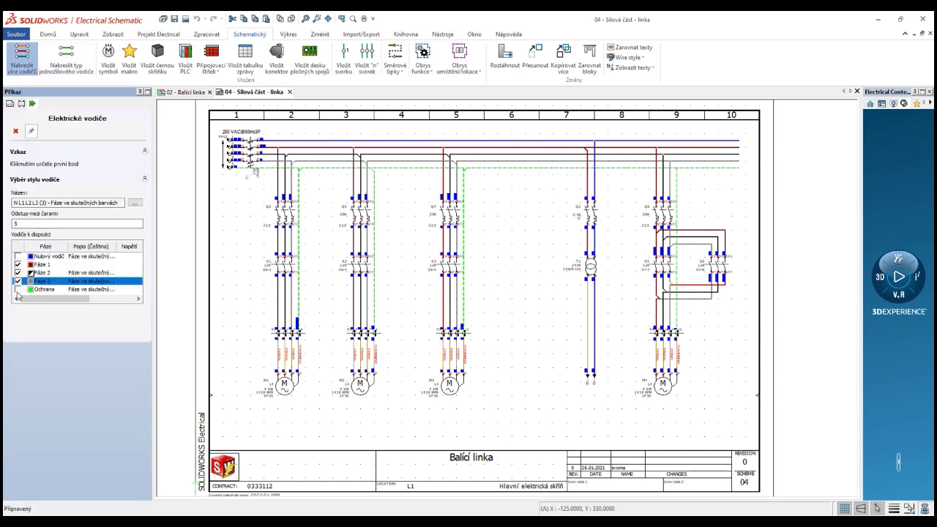
left_click(17, 289)
left_click(512, 154)
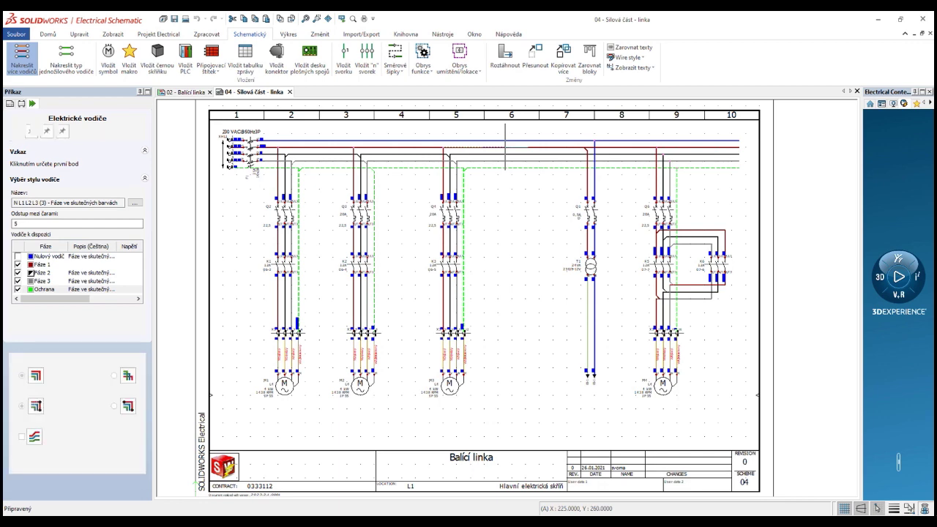
left_click(516, 430)
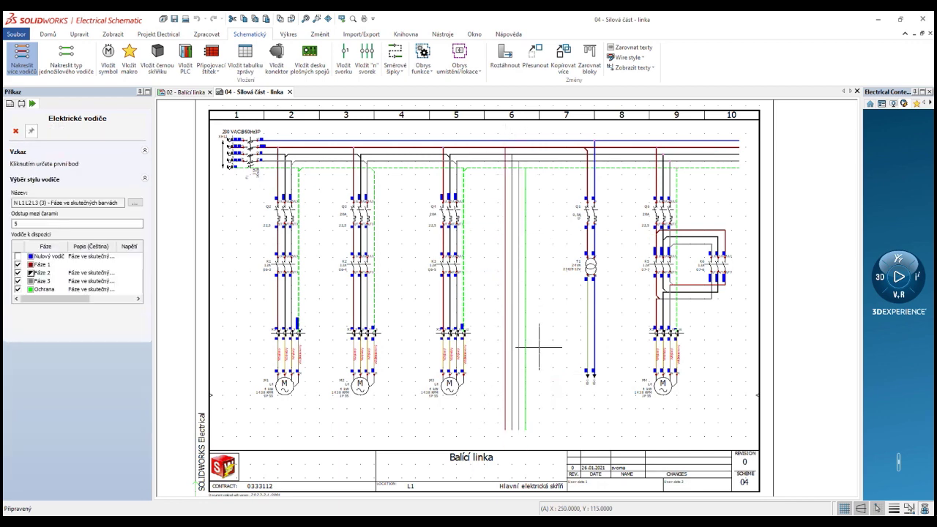
key("Escape")
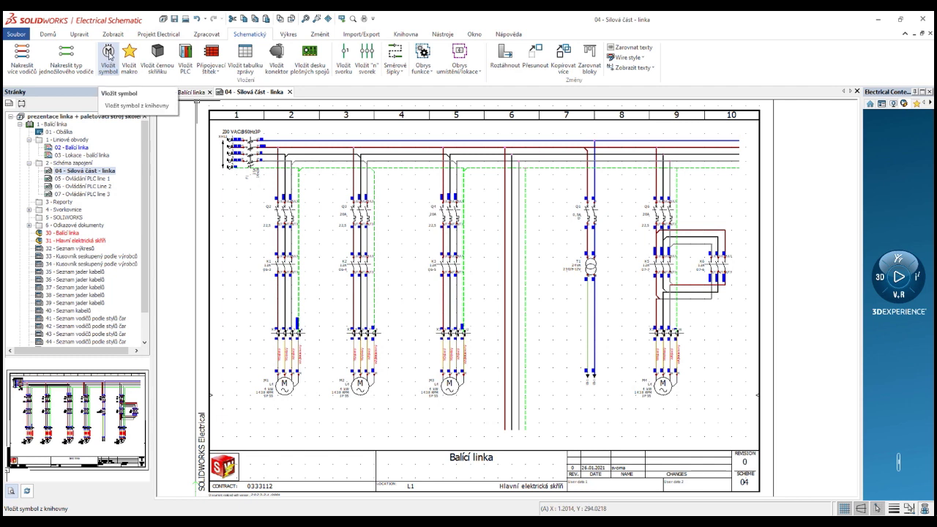
Insert a motor symbol on the column 6 wires, linked to existing motor =F1-M5 under L4 - Dopravníky.
left_click(109, 55)
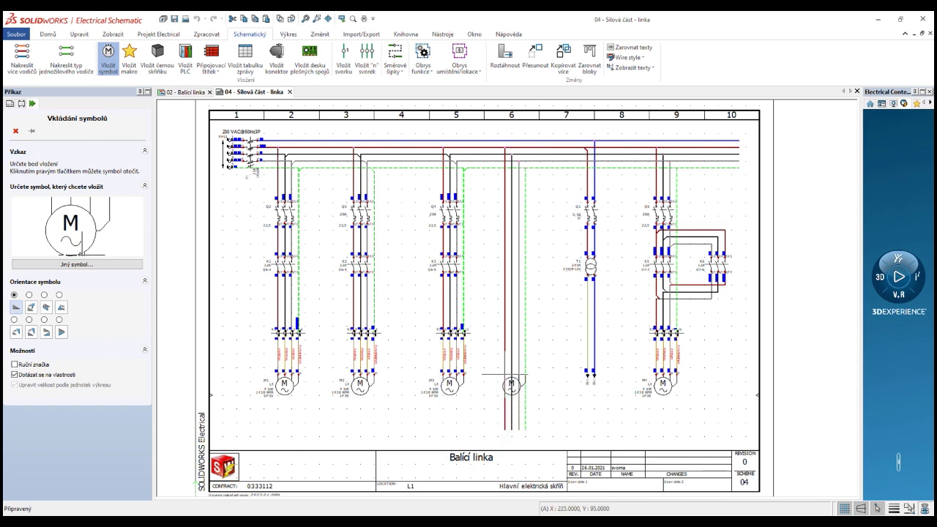
left_click(512, 375)
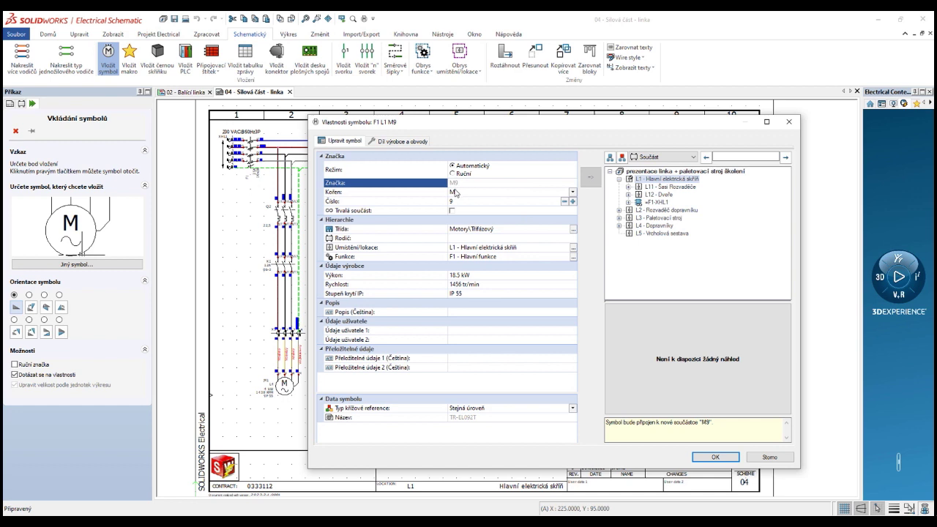
left_click(628, 186)
mouse_move(789, 220)
left_mouse_down()
mouse_move(789, 201)
mouse_move(789, 245)
left_mouse_up()
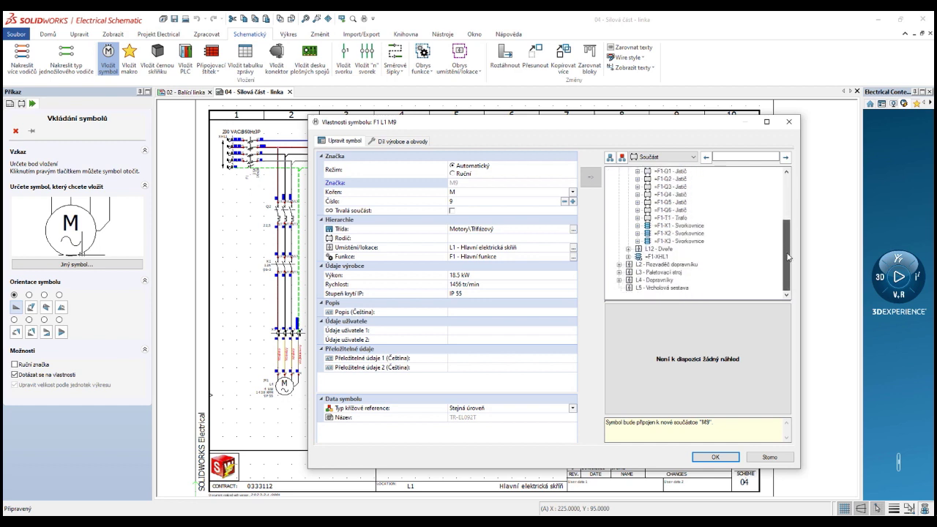
left_click(619, 272)
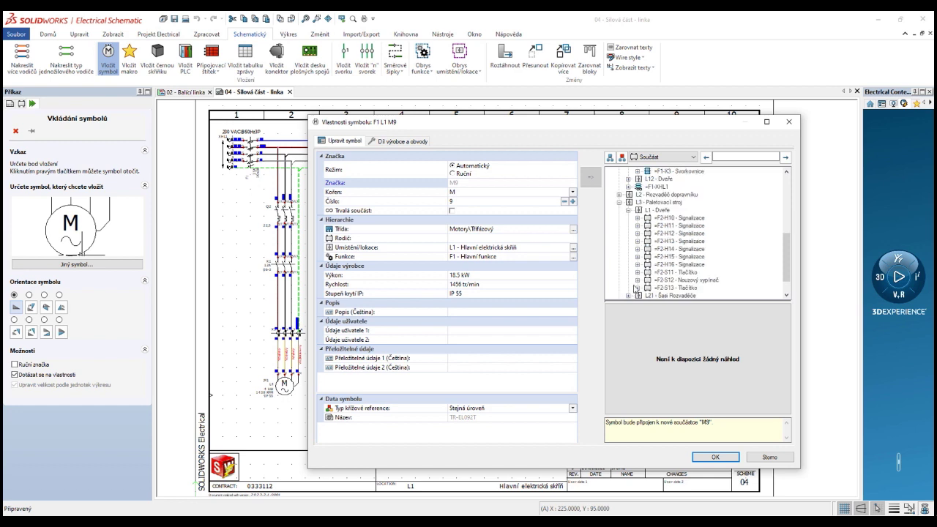
scroll(635, 285, "down", 1)
left_click(619, 281)
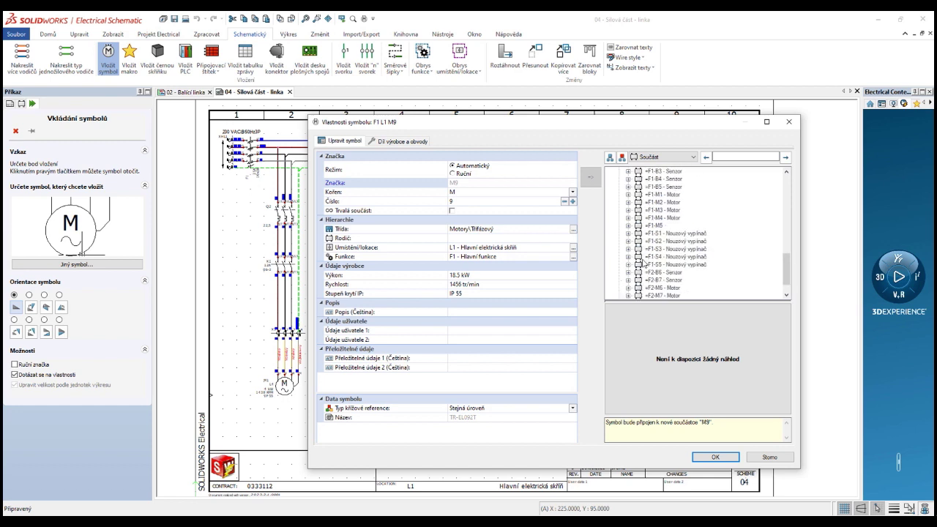
mouse_move(652, 249)
left_mouse_down()
mouse_move(653, 241)
mouse_move(655, 249)
left_mouse_up()
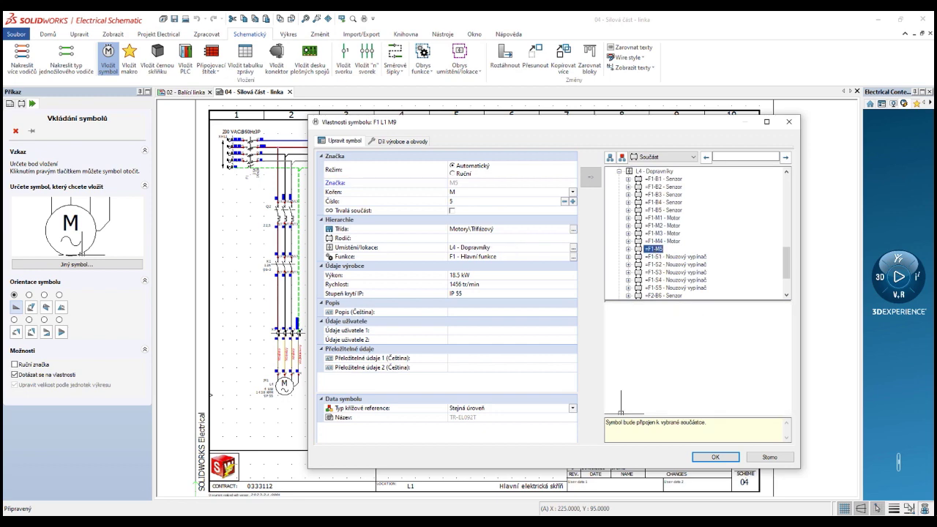
left_click(715, 458)
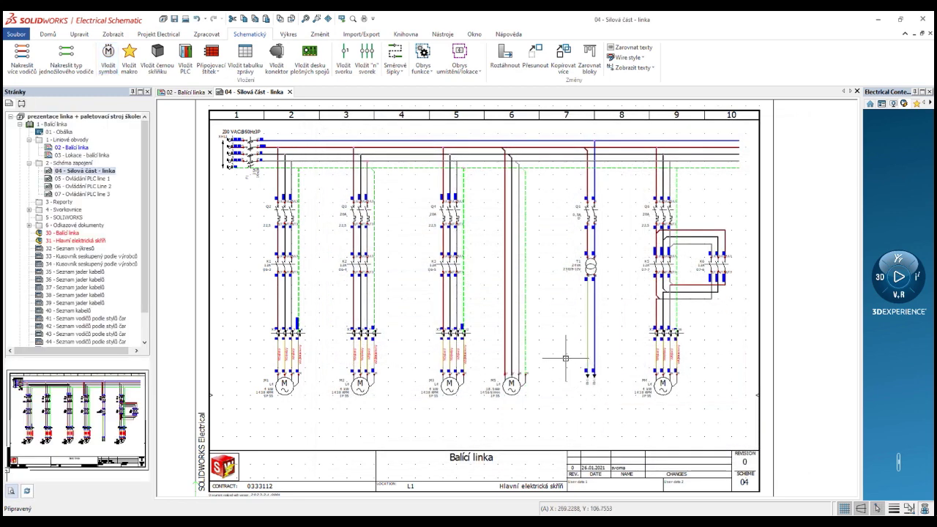
Open motor M5's properties, check its Leroy Somer part on the Díl výrobce a obvody tab, and confirm.
scroll(562, 383, "up", 2)
scroll(559, 386, "up", 2)
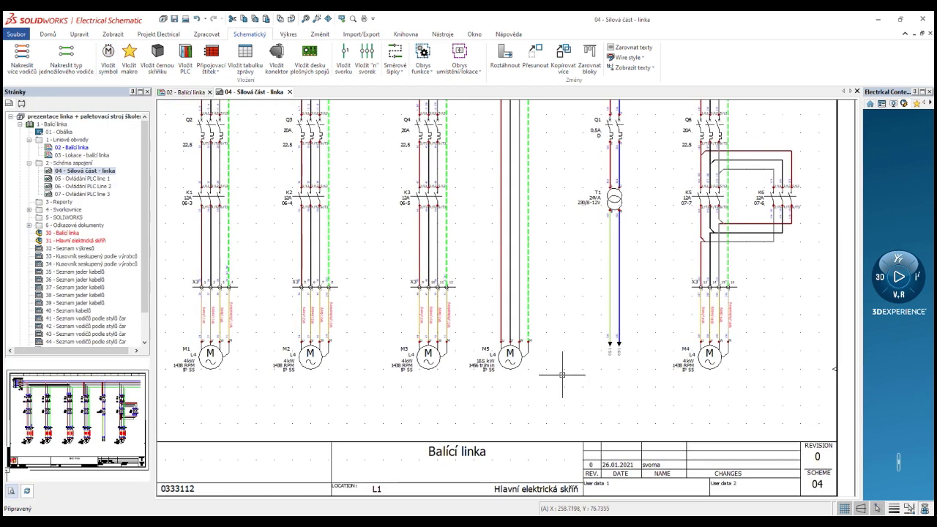
scroll(512, 371, "up", 1)
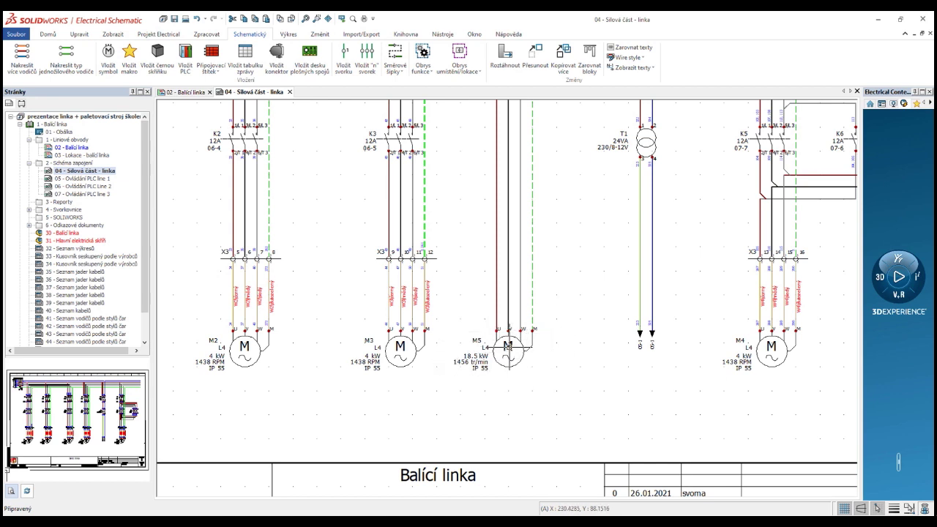
double_click(508, 347)
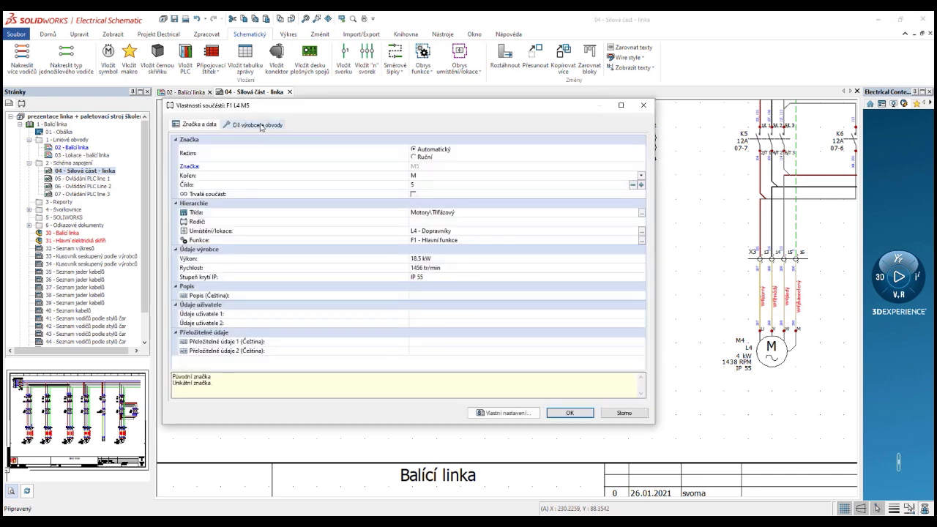
left_click(261, 126)
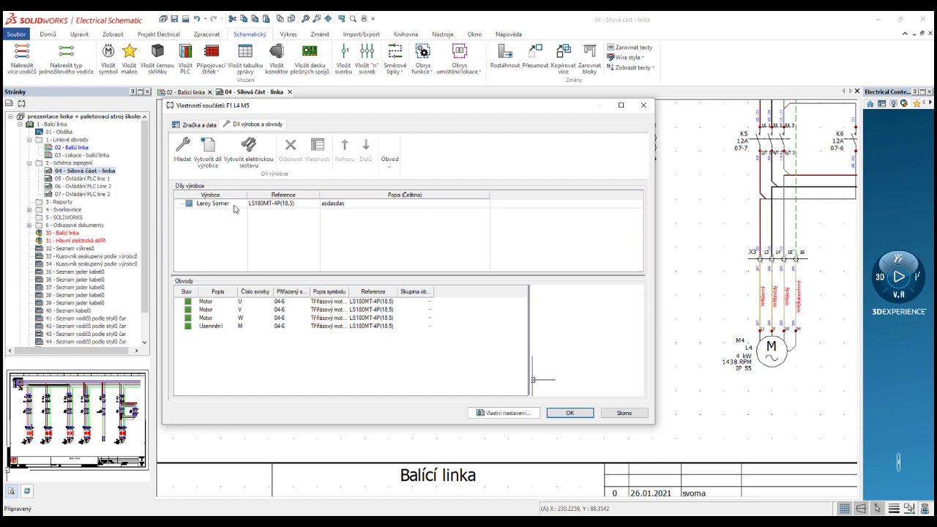
left_click(226, 209)
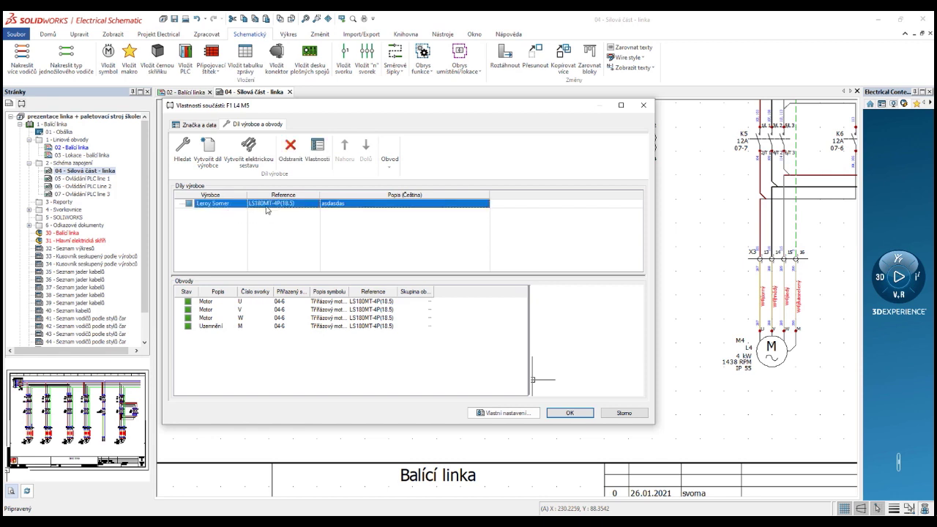
left_click(570, 414)
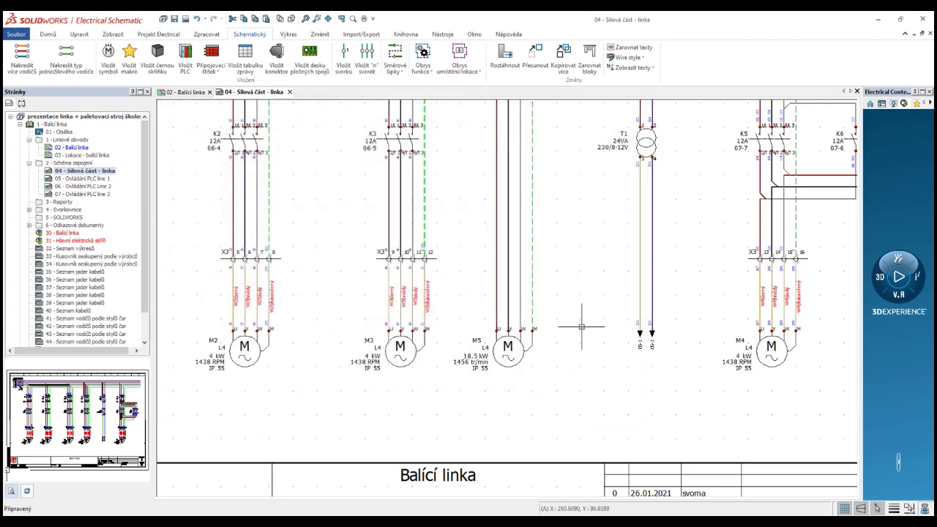
scroll(581, 326, "down", 5)
Place a TR-EL035 three-pole power contact in column 6, linked to contactor =F1-K4 under L11.
middle_click_drag(596, 307, 562, 344)
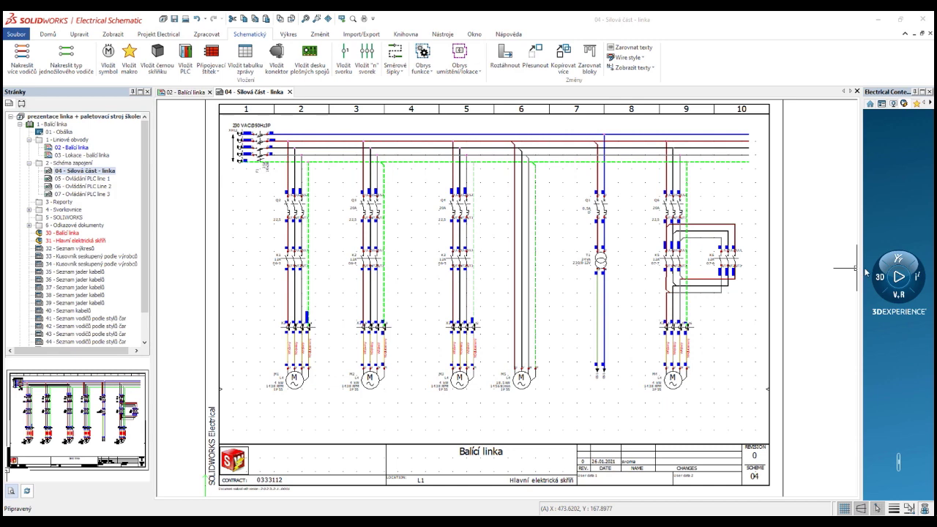
left_click_drag(862, 268, 796, 274)
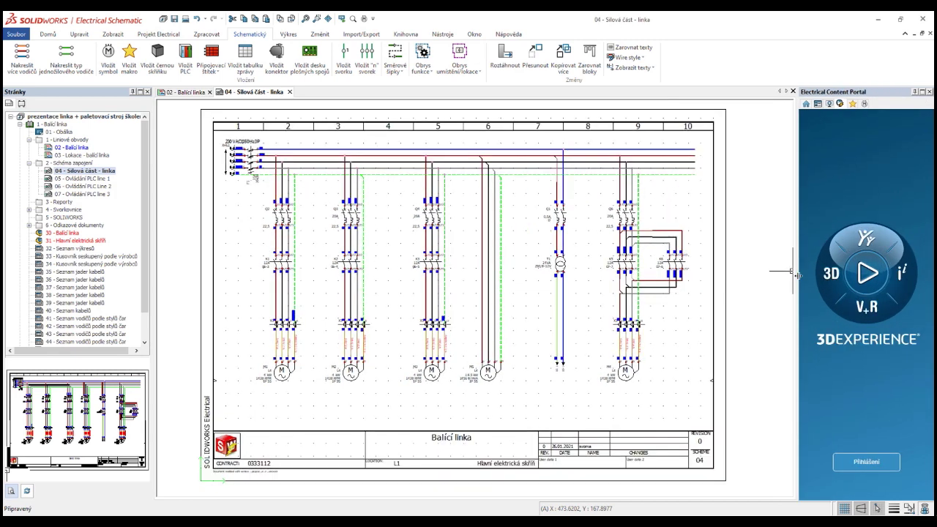
left_click(865, 105)
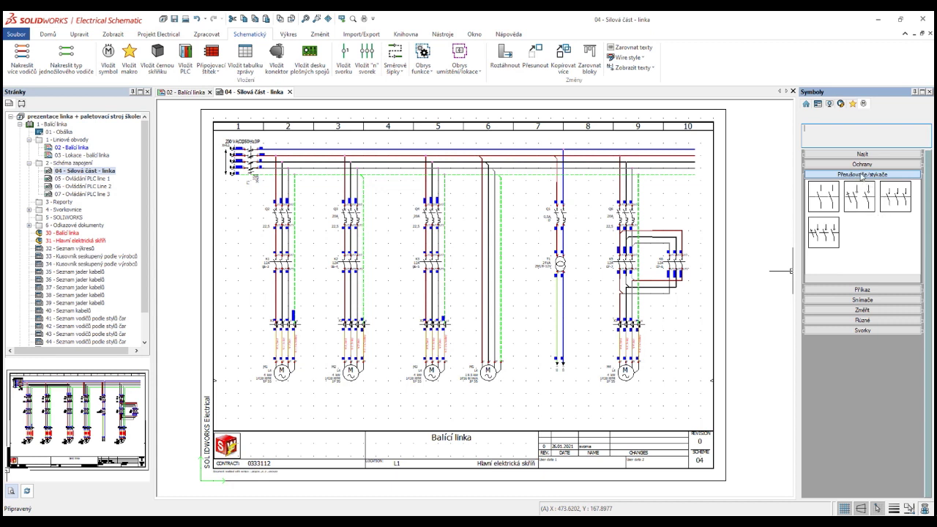
left_click(897, 198)
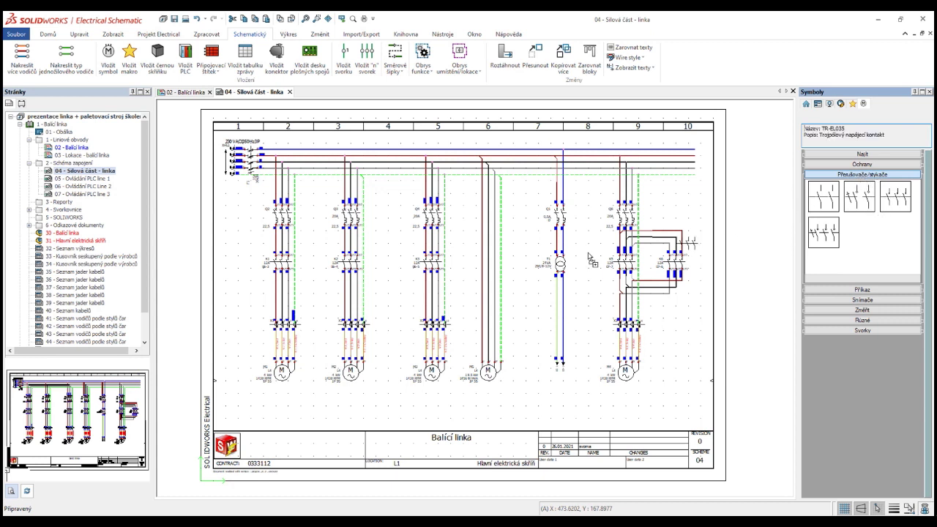
left_click(484, 260)
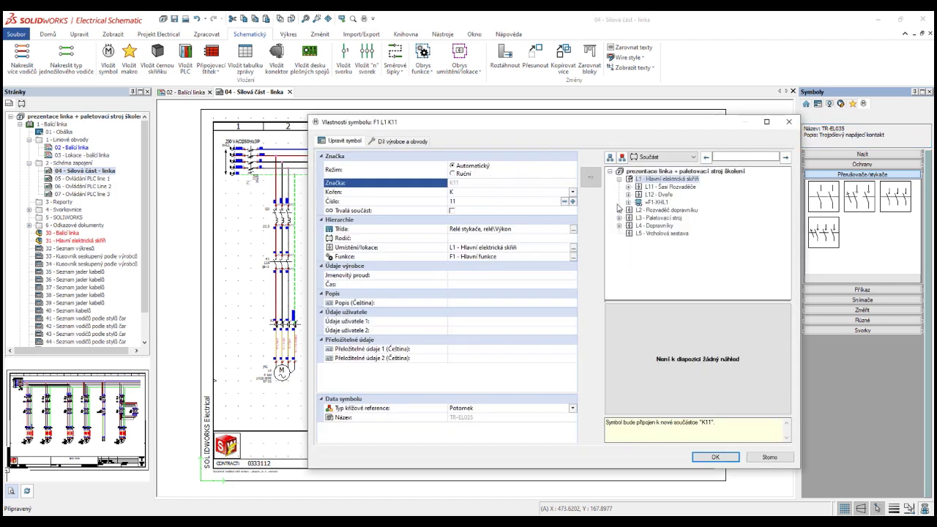
left_click(628, 187)
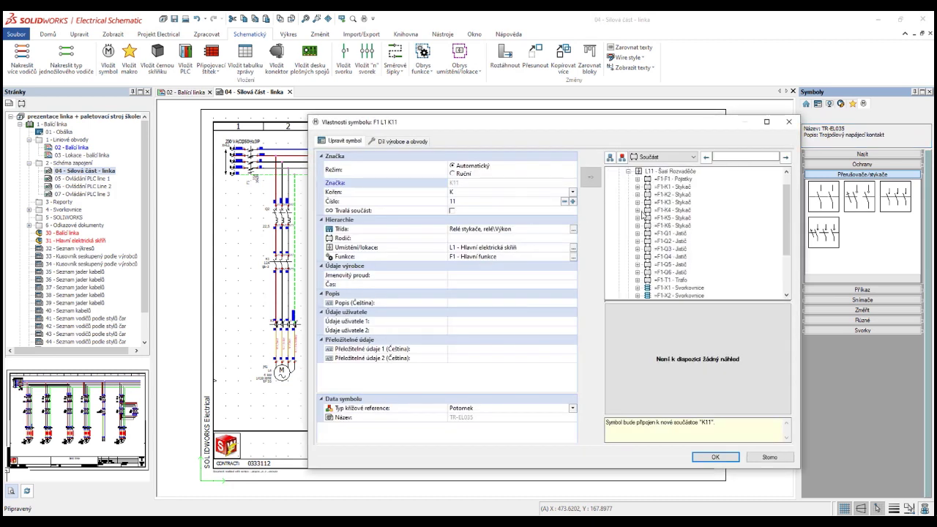
left_click(653, 210)
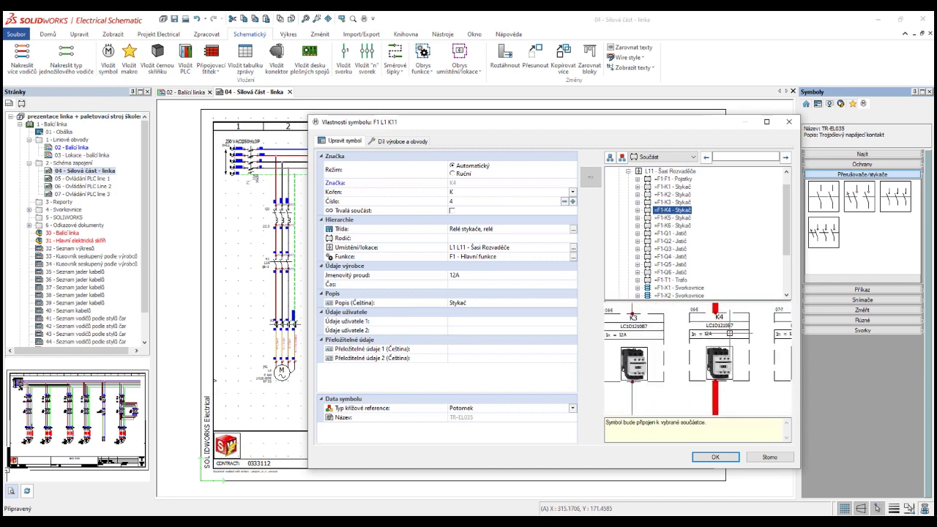
left_click(715, 456)
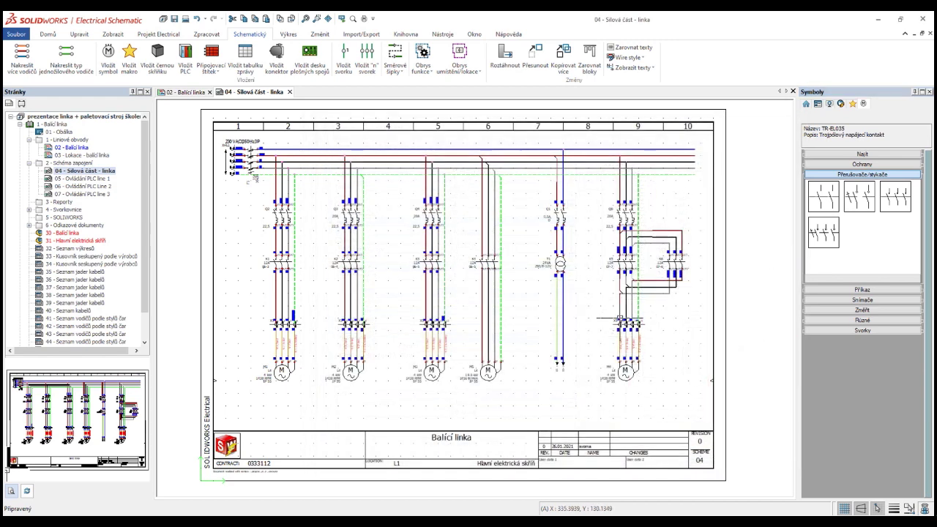
left_click(855, 165)
left_click(857, 188)
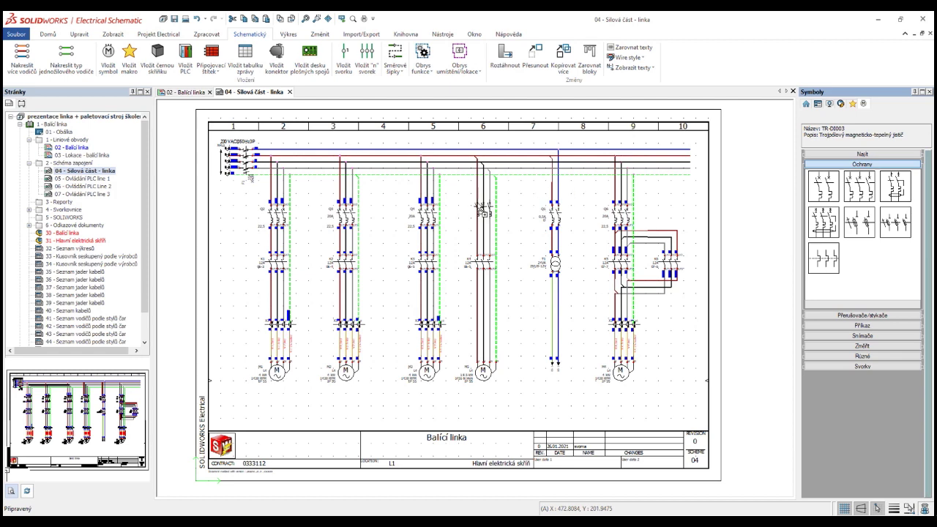
Place the TR-DI003 circuit breaker in column 6 above K4, assigned to the 20A breaker =F1-Q5.
left_click(482, 209)
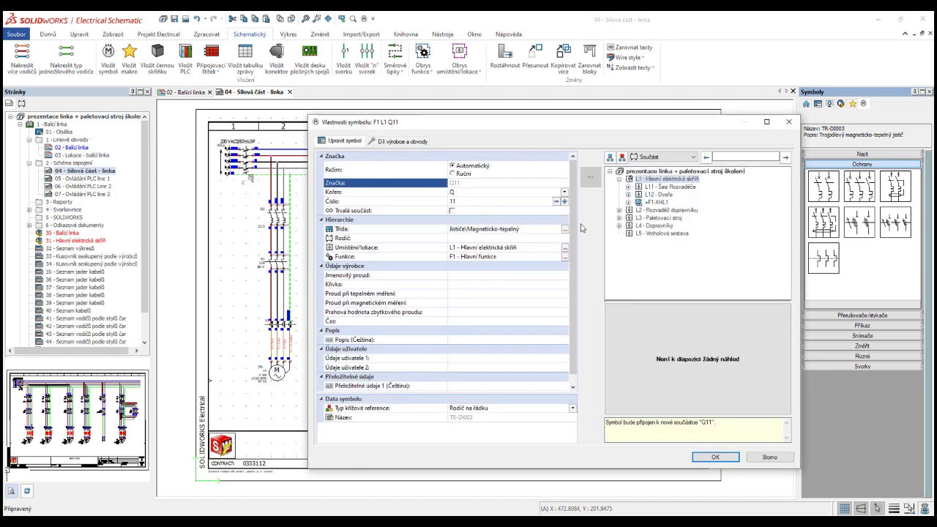
left_click(627, 187)
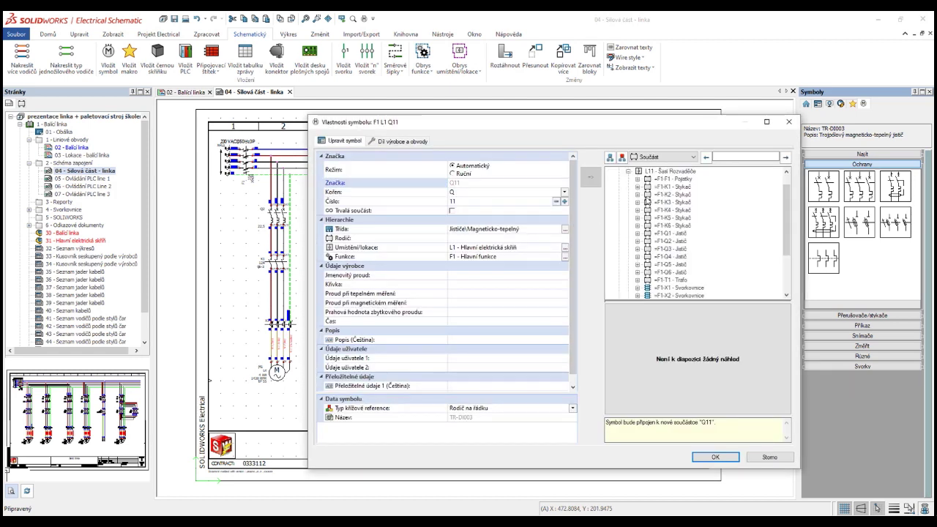
scroll(647, 201, "down", 1)
left_click(663, 242)
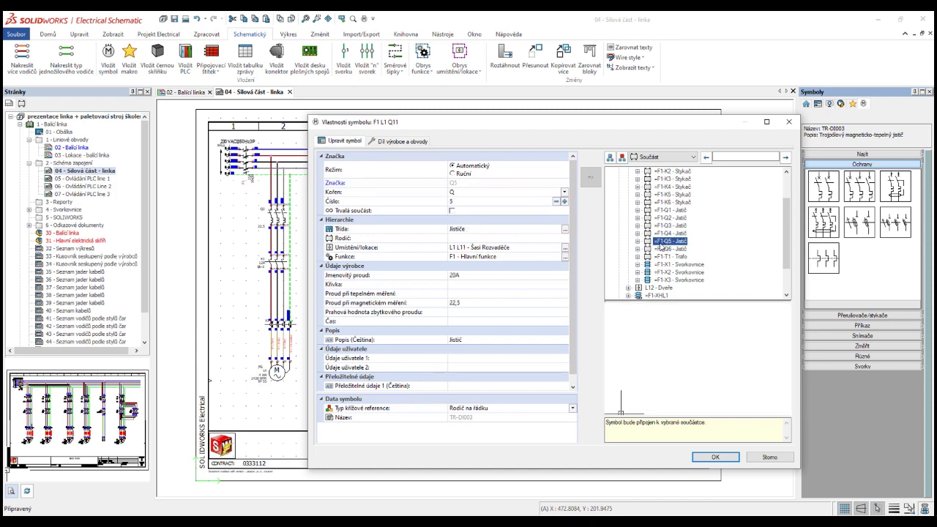
left_click(713, 459)
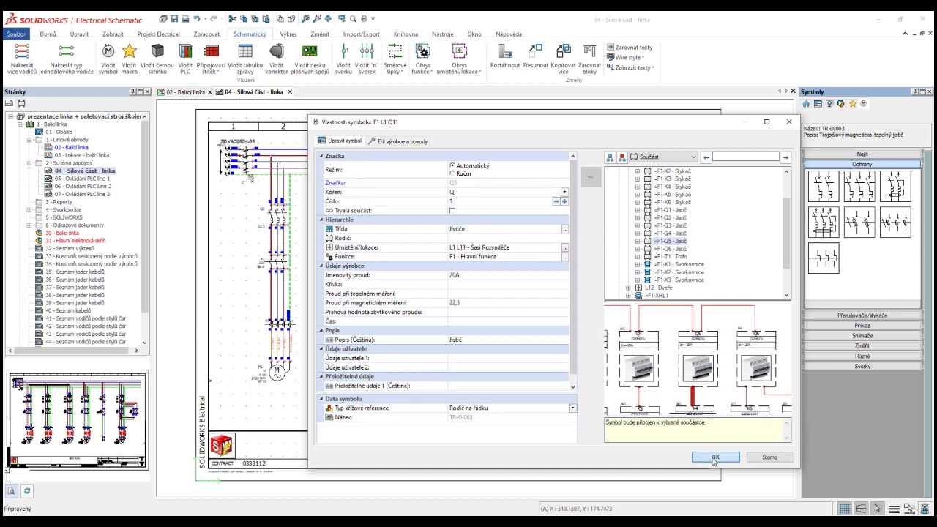
scroll(483, 220, "up", 3)
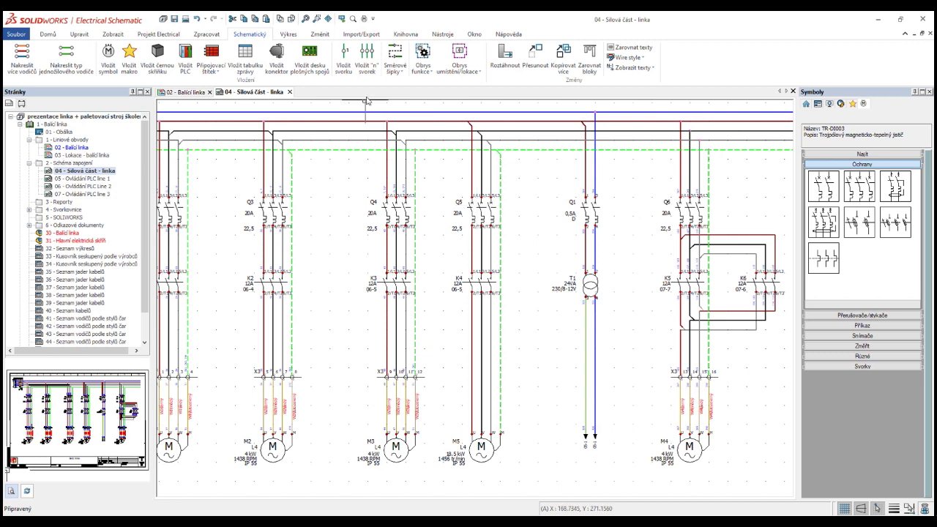
Insert four terminals X3:17–X3:20 on strip F1-X3 across the M5 motor wires.
left_click(368, 59)
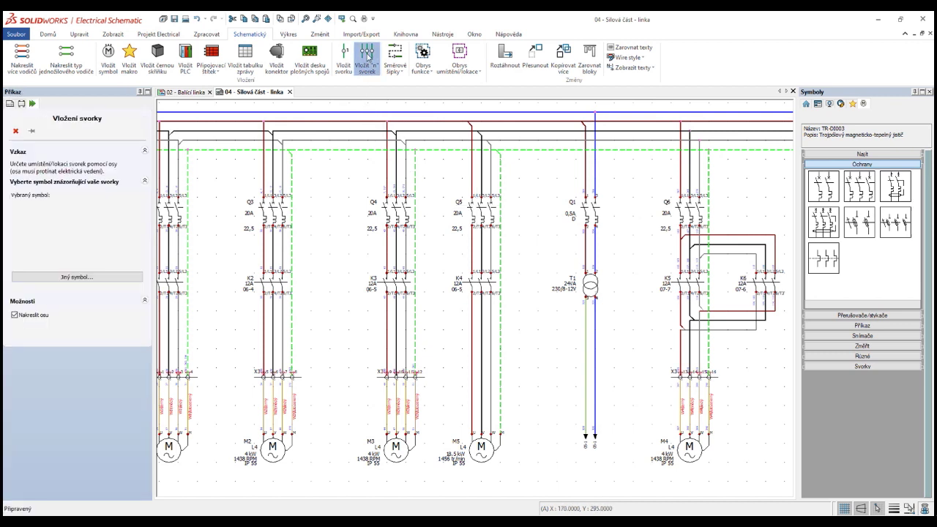
left_click(462, 377)
left_click(510, 377)
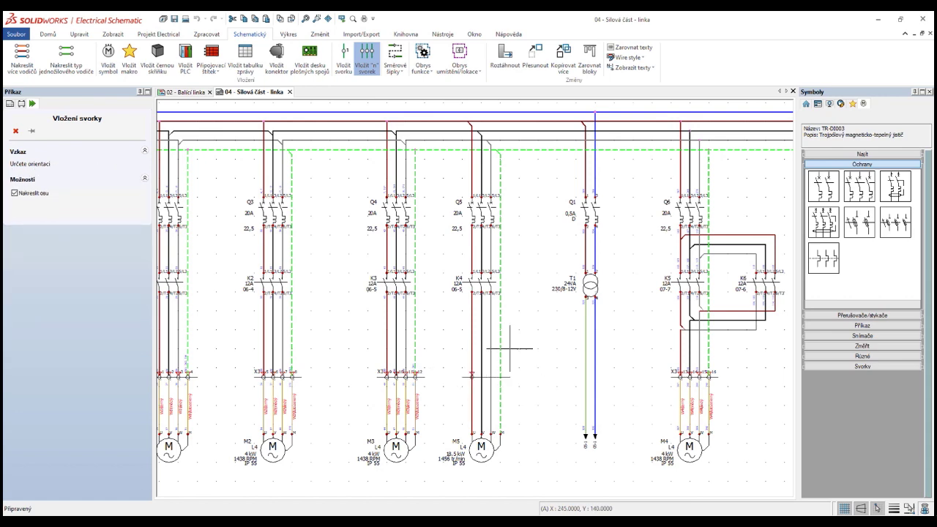
left_click(510, 349)
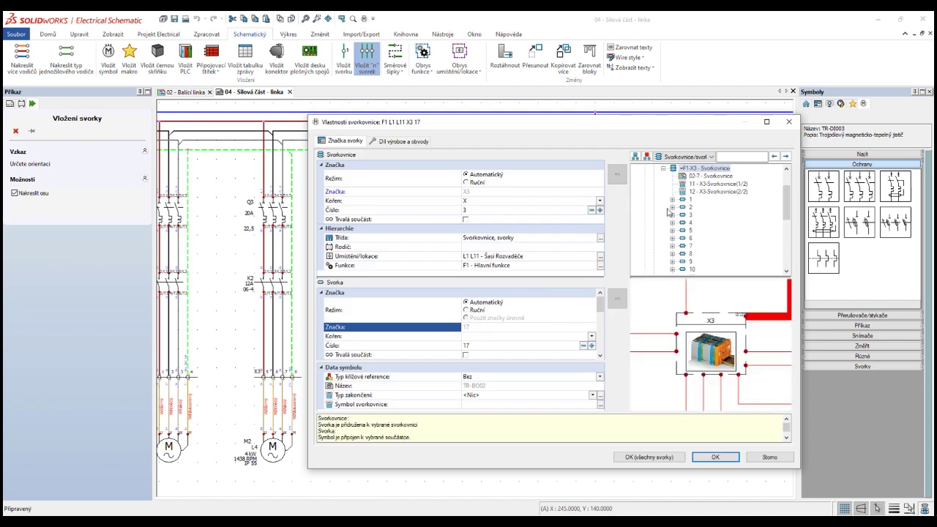
left_click(684, 169)
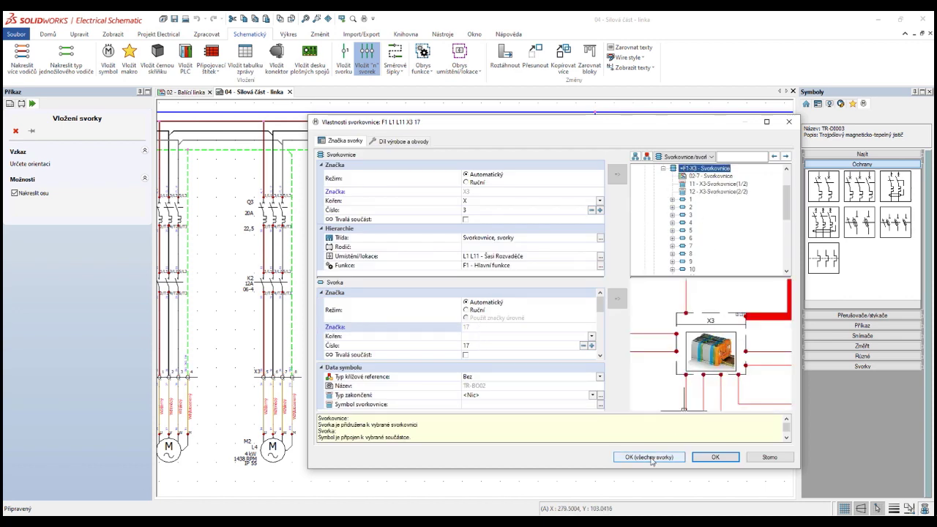
left_click(405, 141)
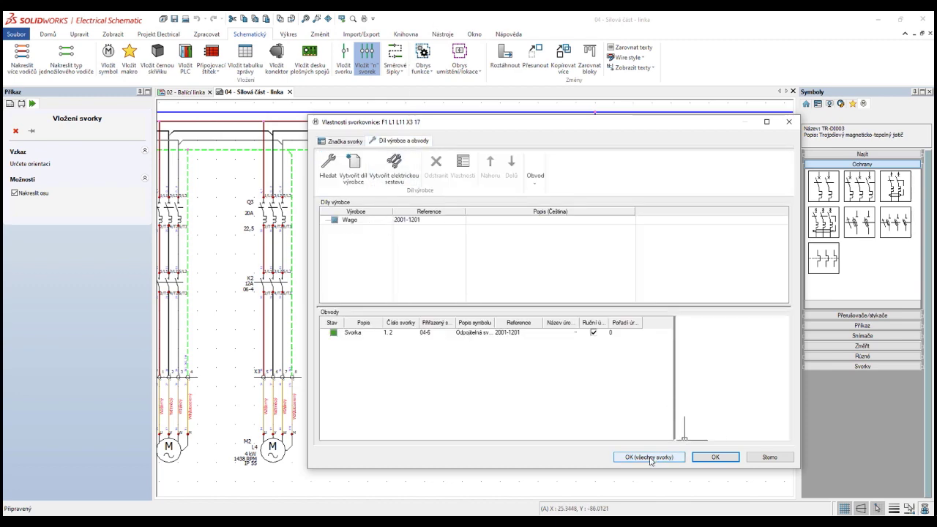
left_click(715, 457)
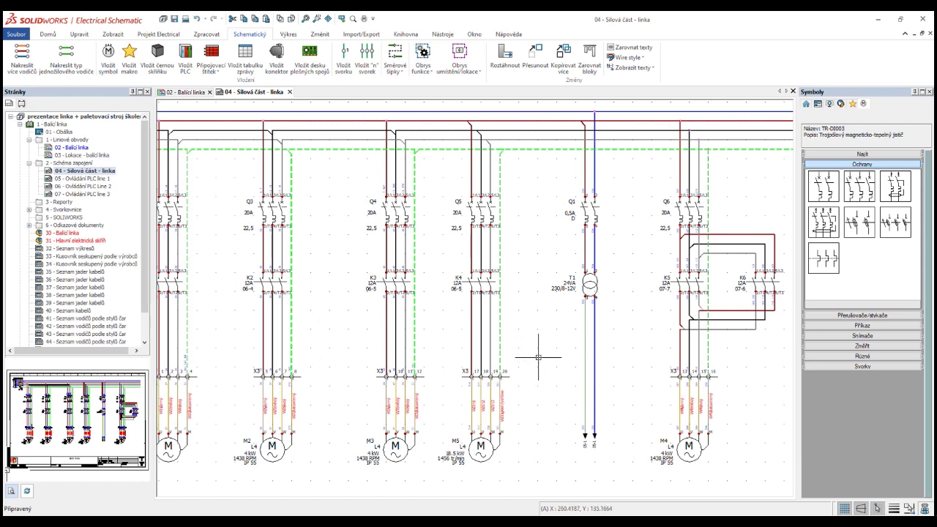
Glance at the 02 - Balicí linka diagram, then return to page 04 and zoom over the motor circuits and contactors K2–K6.
scroll(540, 344, "down", 2)
scroll(537, 303, "down", 1)
scroll(535, 308, "up", 2)
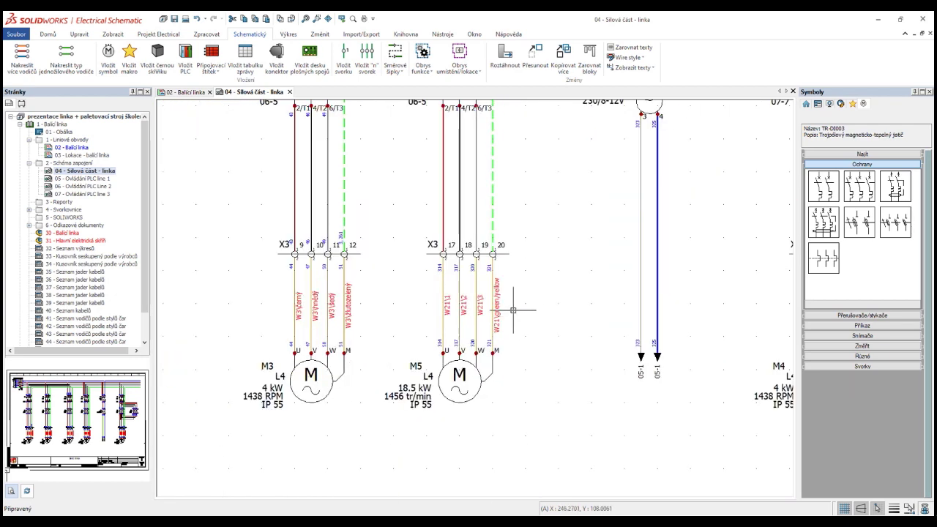
scroll(513, 309, "up", 1)
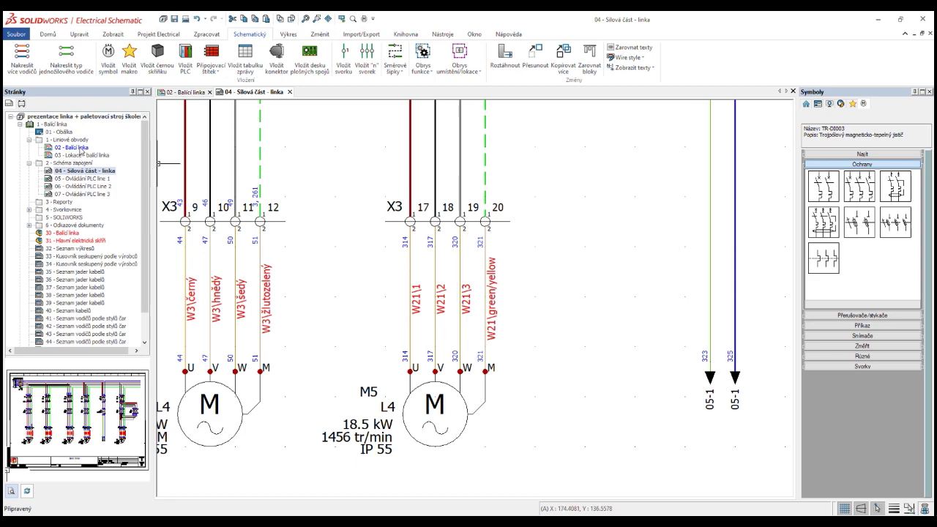
double_click(80, 149)
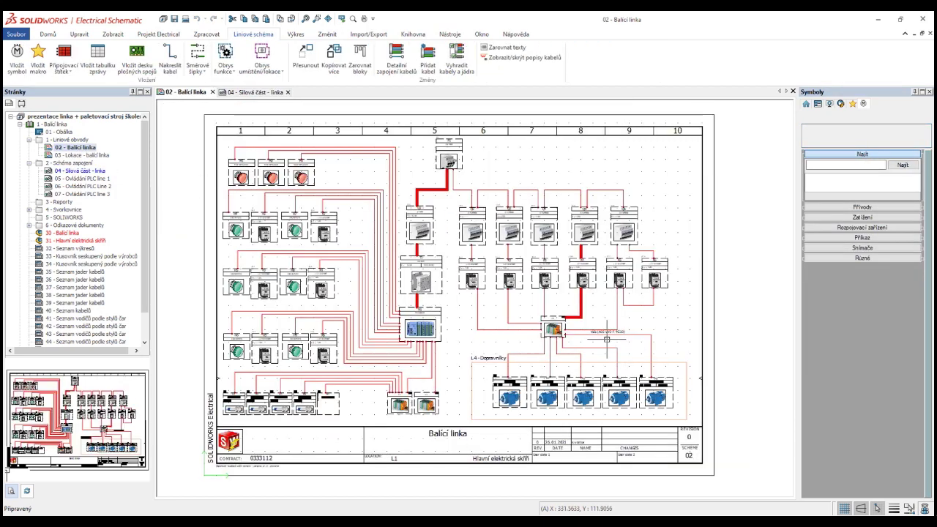
scroll(612, 332, "up", 1)
scroll(611, 331, "up", 1)
scroll(612, 332, "up", 2)
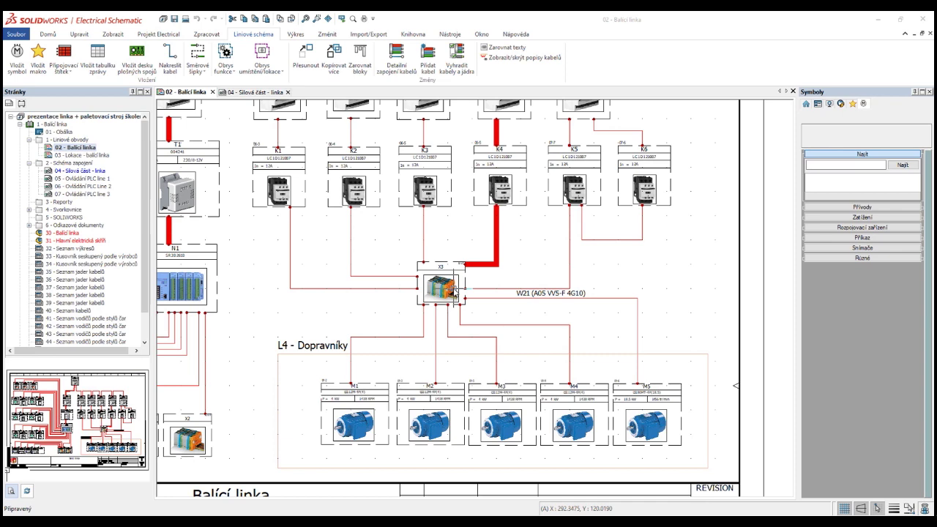
double_click(83, 171)
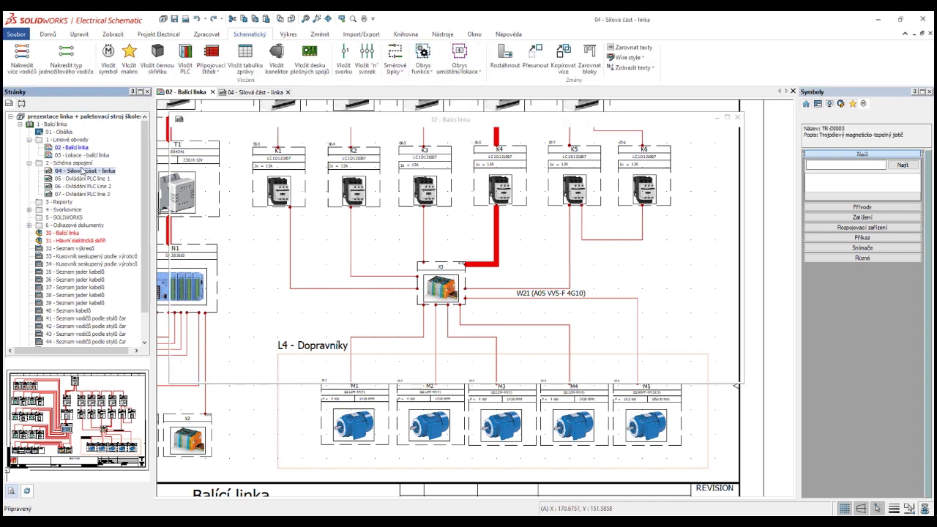
scroll(399, 270, "down", 5)
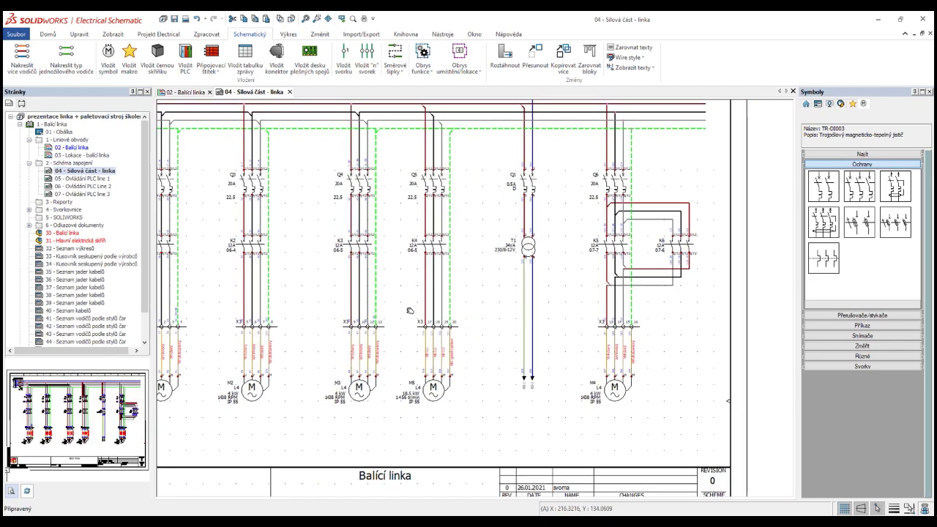
scroll(410, 311, "up", 1)
scroll(409, 311, "up", 1)
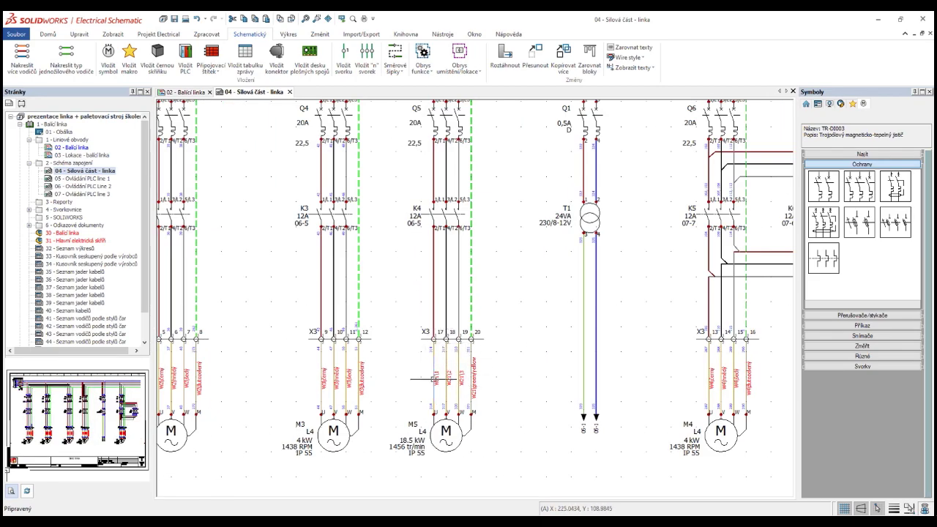
scroll(399, 259, "down", 1)
scroll(407, 290, "down", 1)
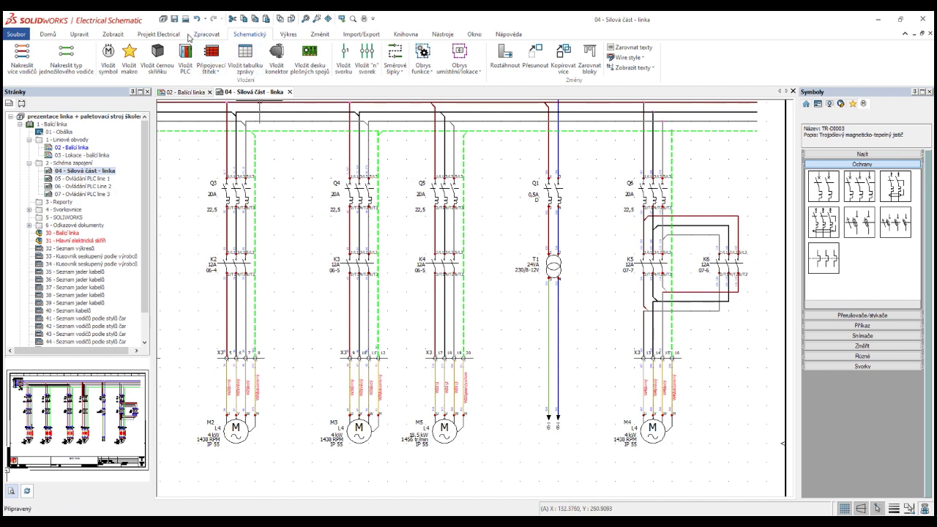
Run Očíslovat nové vodiče from Zpracovat and confirm Ano so only new wires get numbers.
left_click(206, 36)
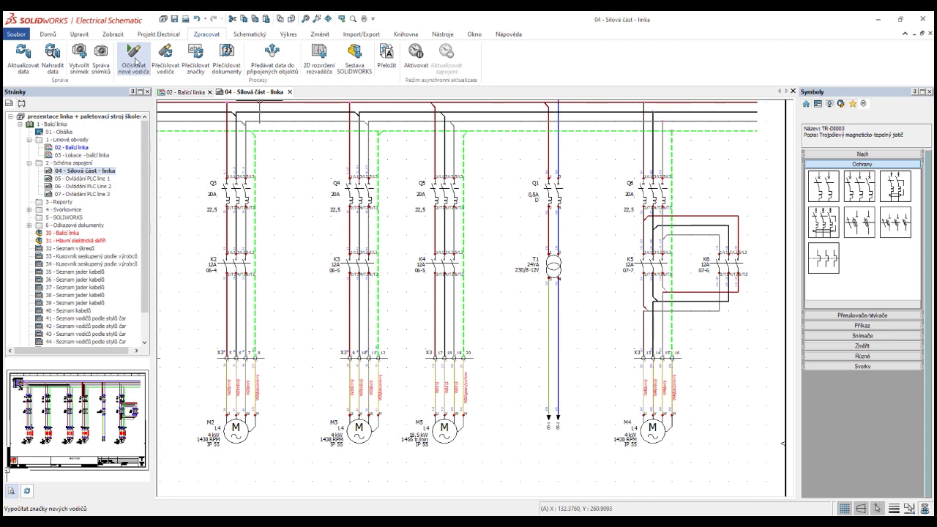
left_click(134, 60)
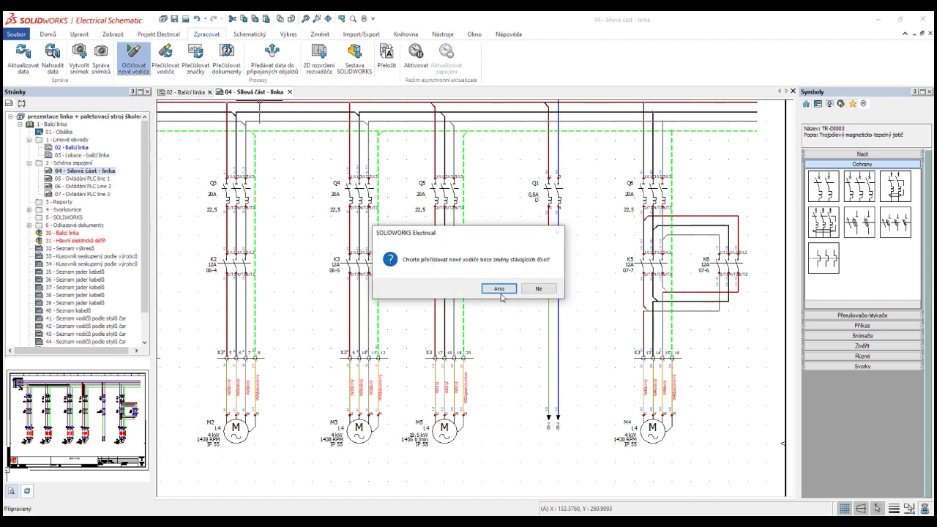
left_click(500, 289)
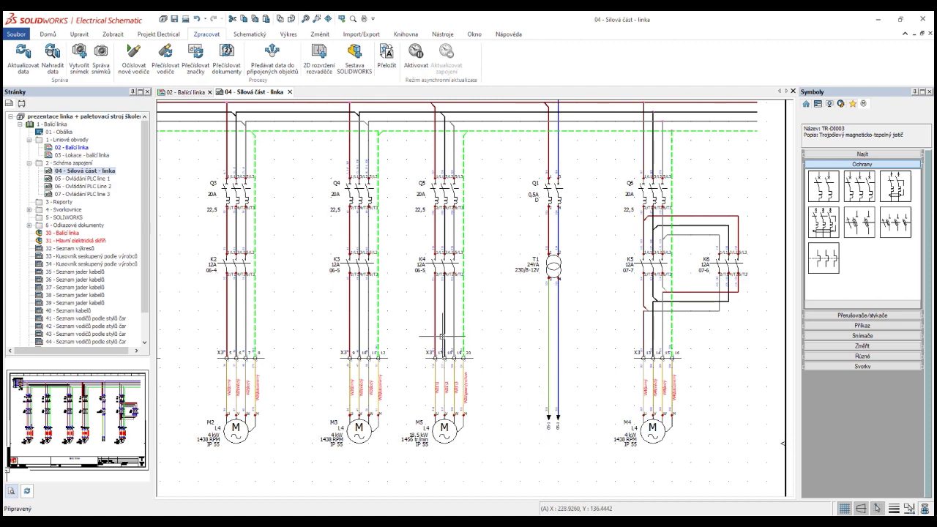
left_click(158, 35)
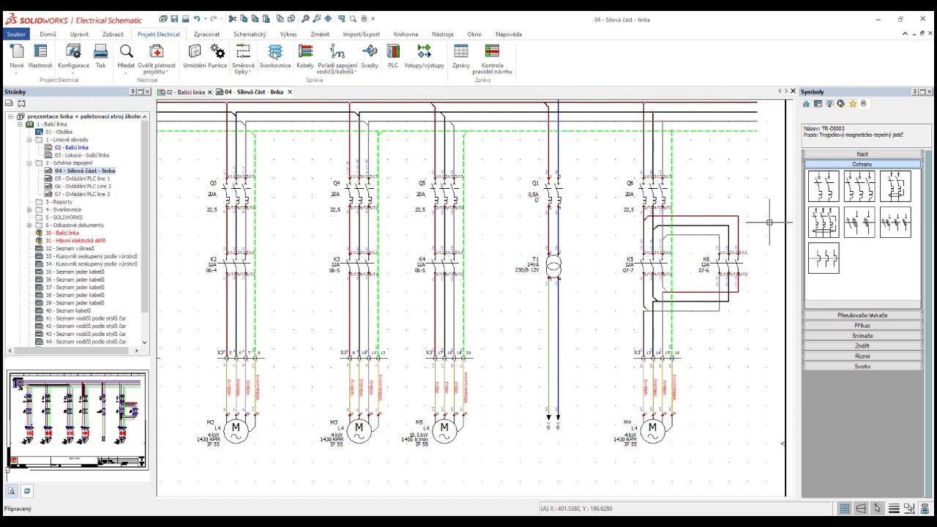
left_click(274, 57)
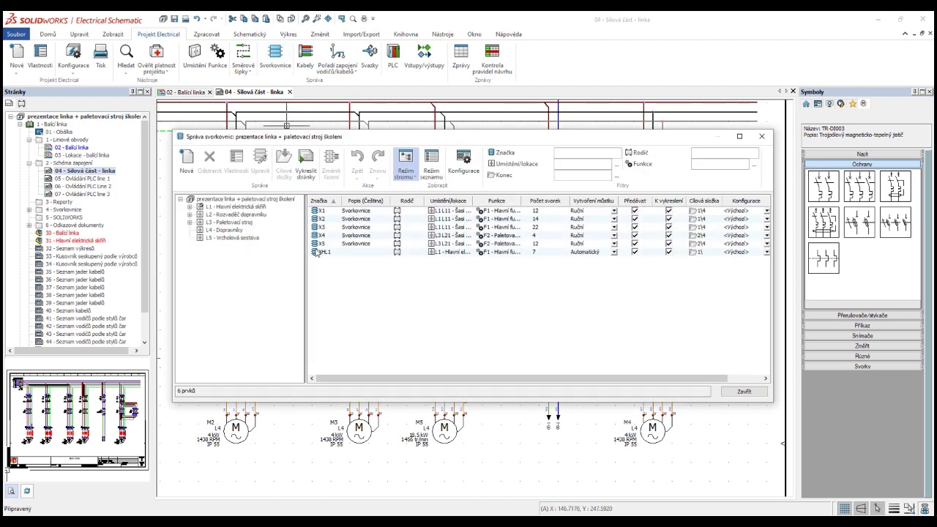
left_click(763, 141)
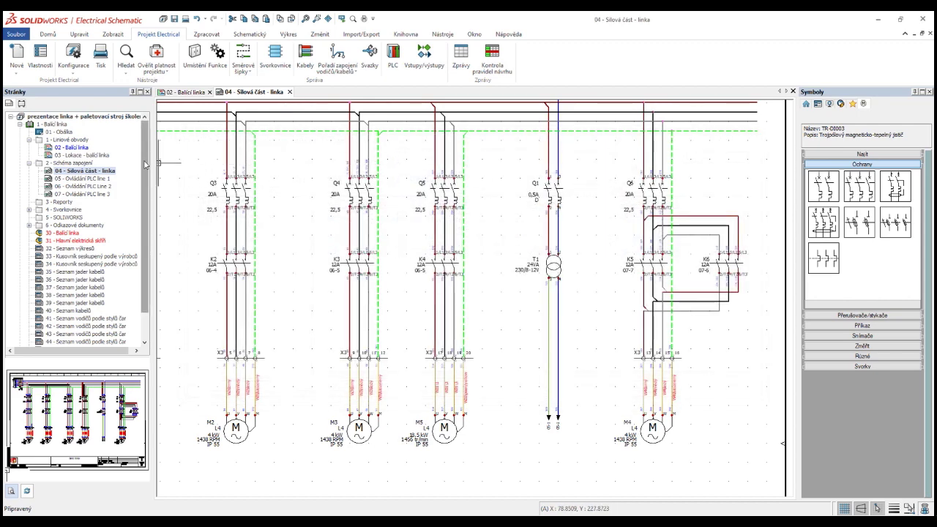
scroll(144, 165, "down", 2)
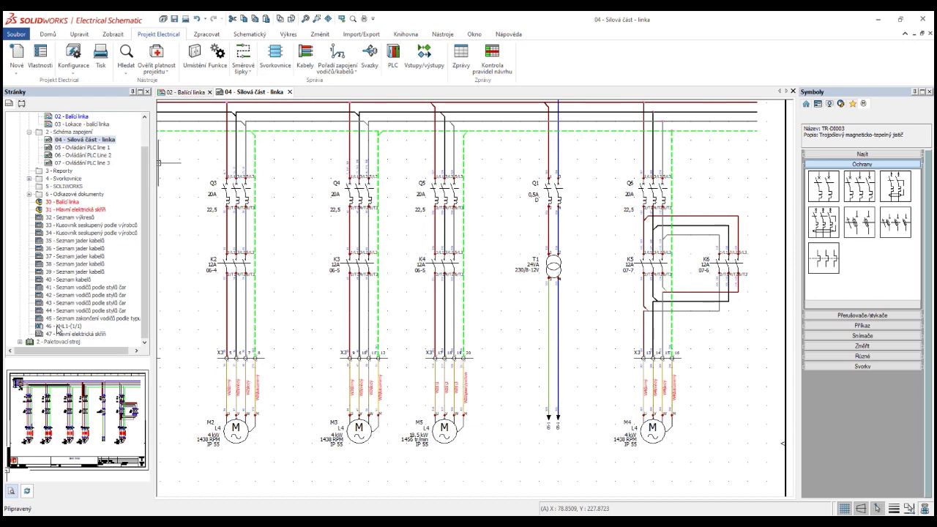
left_click(59, 329)
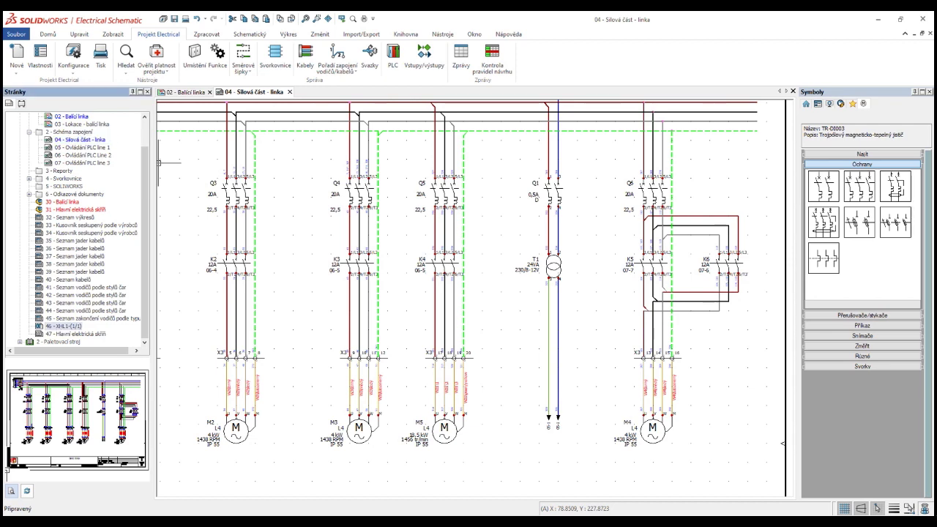
View XHL1 page 46, then open '11 - X3-Svorkovnice(1/2)' from 4 - Svorkovnice and zoom in.
double_click(59, 326)
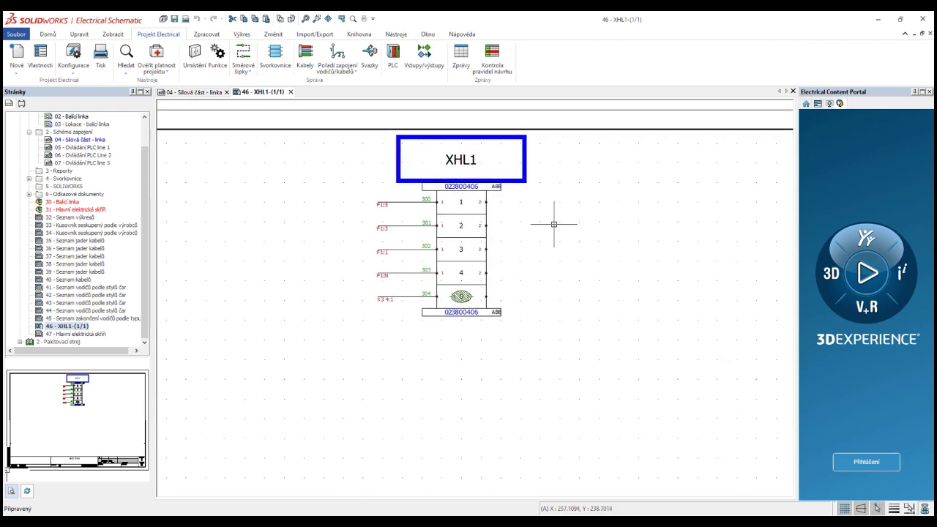
left_click(29, 179)
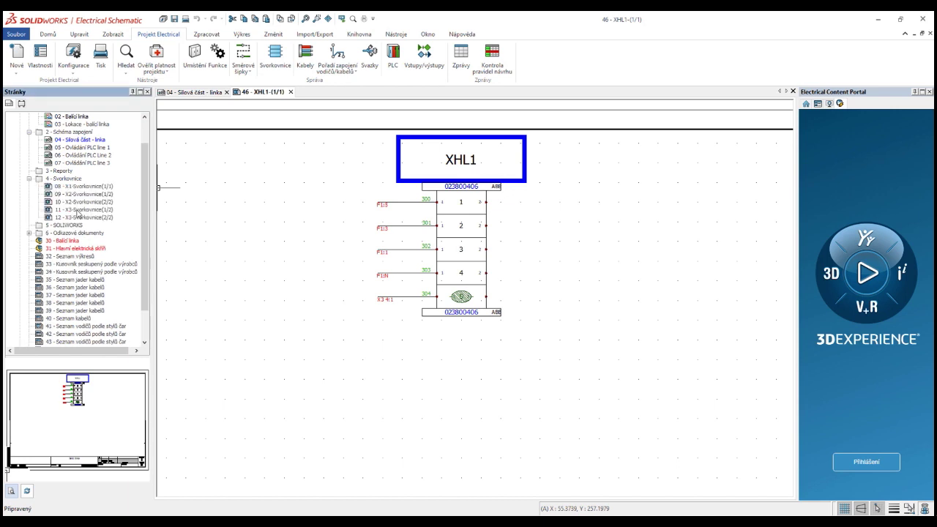
double_click(74, 210)
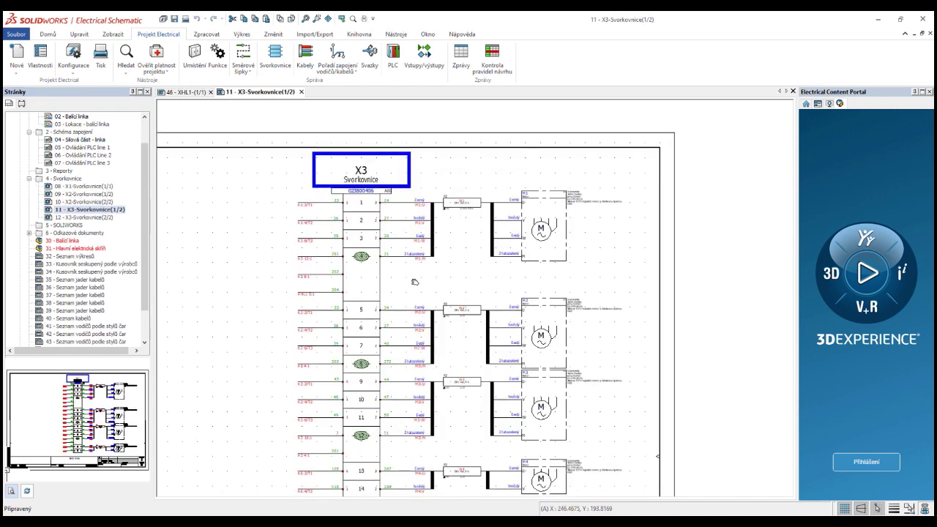
middle_click_drag(414, 282, 408, 224)
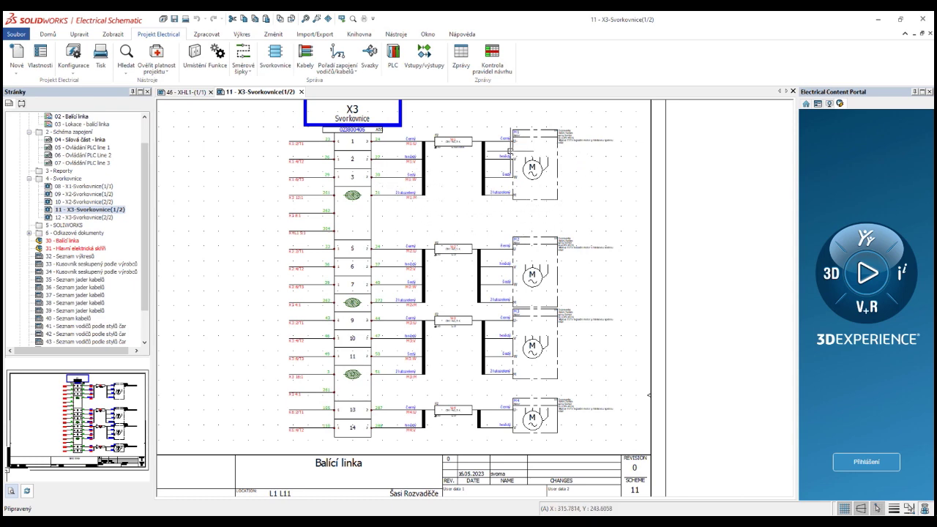
scroll(461, 147, "up", 1)
scroll(472, 143, "up", 1)
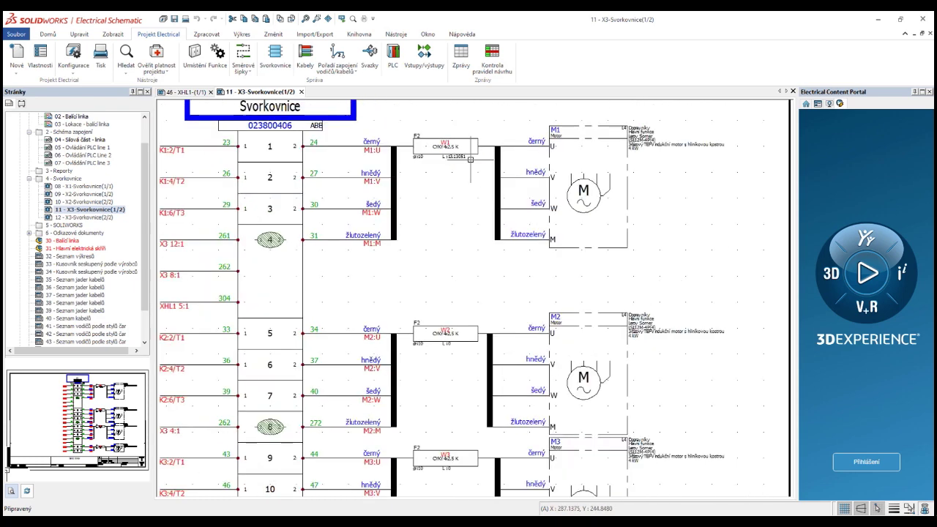
scroll(472, 164, "up", 1)
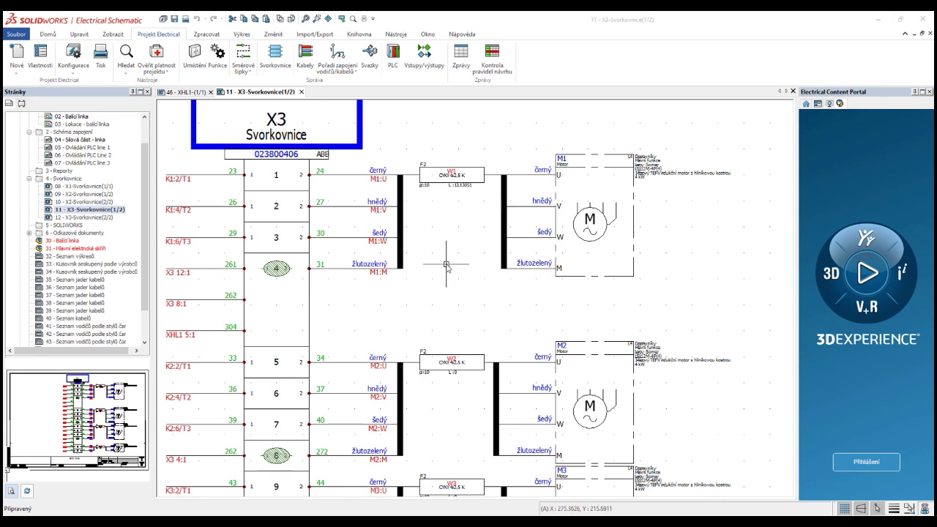
left_click(446, 267)
In Zprávy, review the BOM, cable-core and wire lists, then regenerate their drawings and close.
left_click(461, 61)
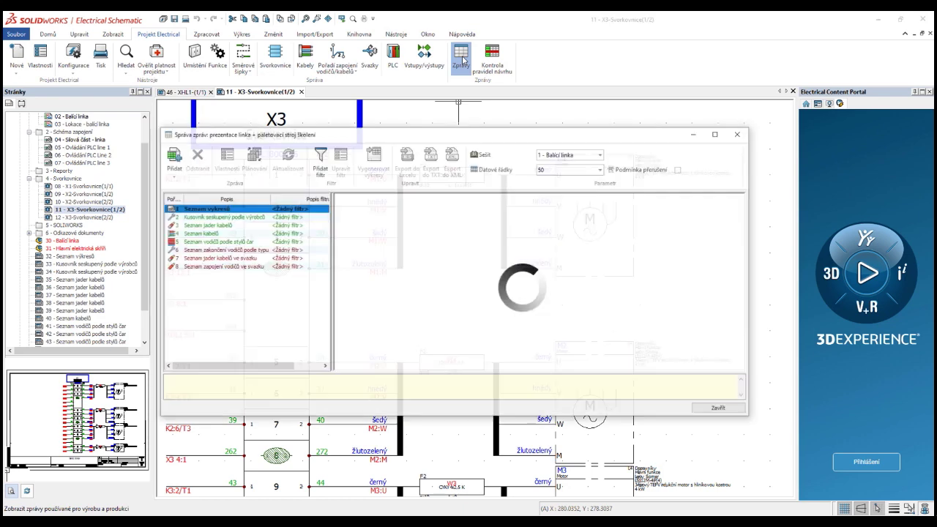
left_click(220, 218)
left_click(216, 226)
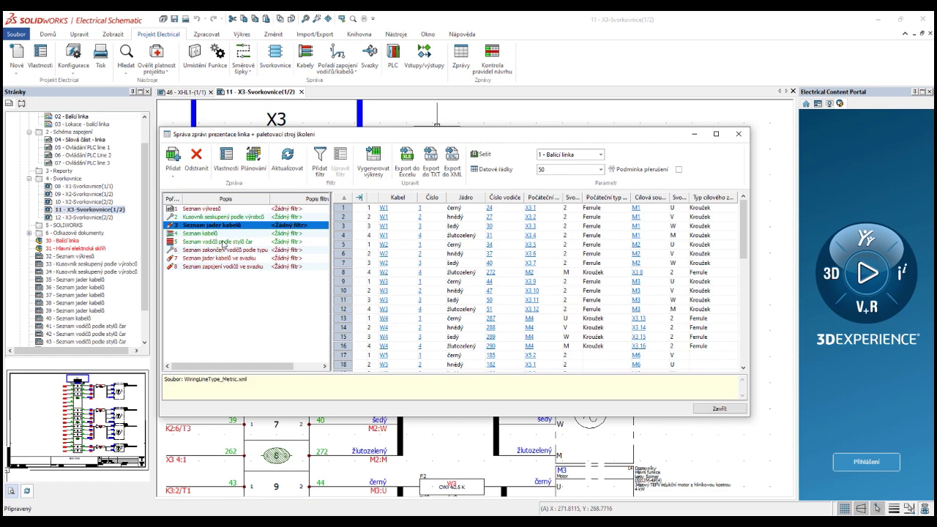
left_click(224, 242)
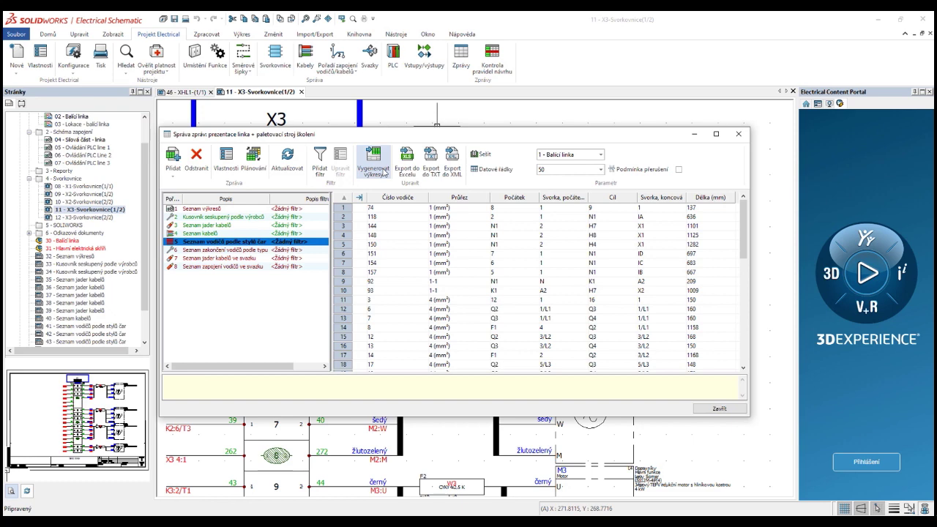
left_click(384, 174)
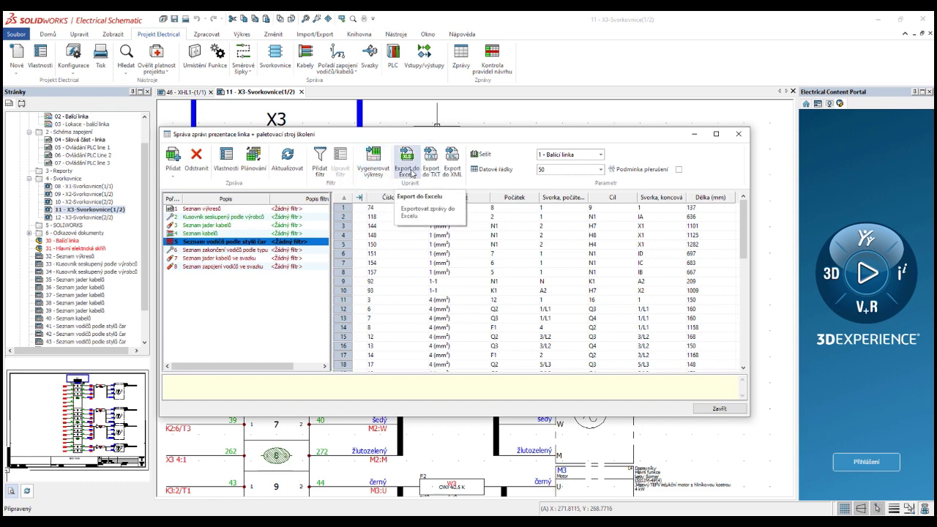
left_click(740, 136)
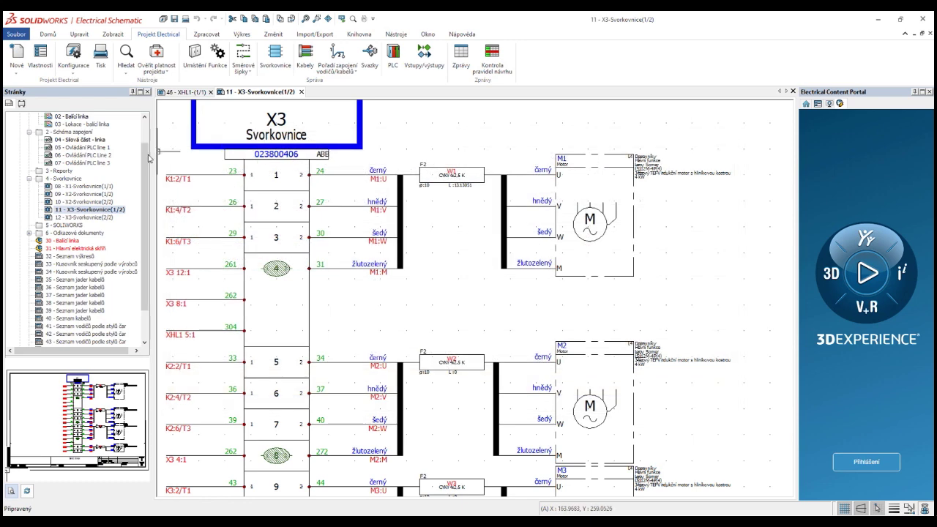
Open page 33, the bill of materials by manufacturer, and zoom into it.
left_click_drag(145, 166, 144, 188)
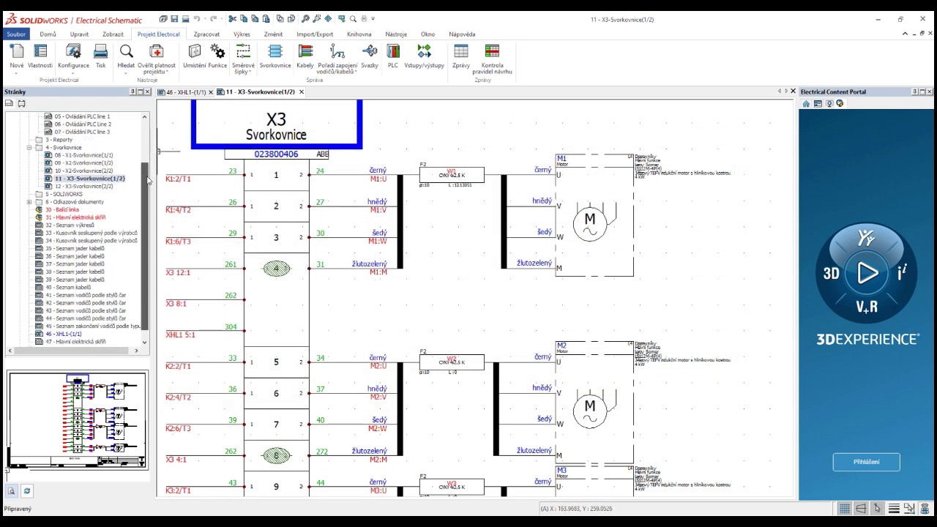
double_click(82, 224)
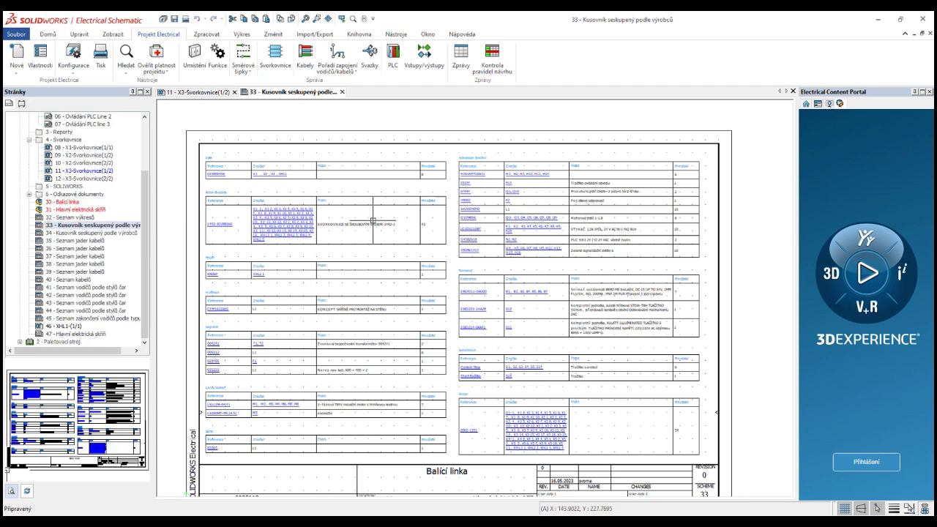
scroll(373, 220, "up", 1)
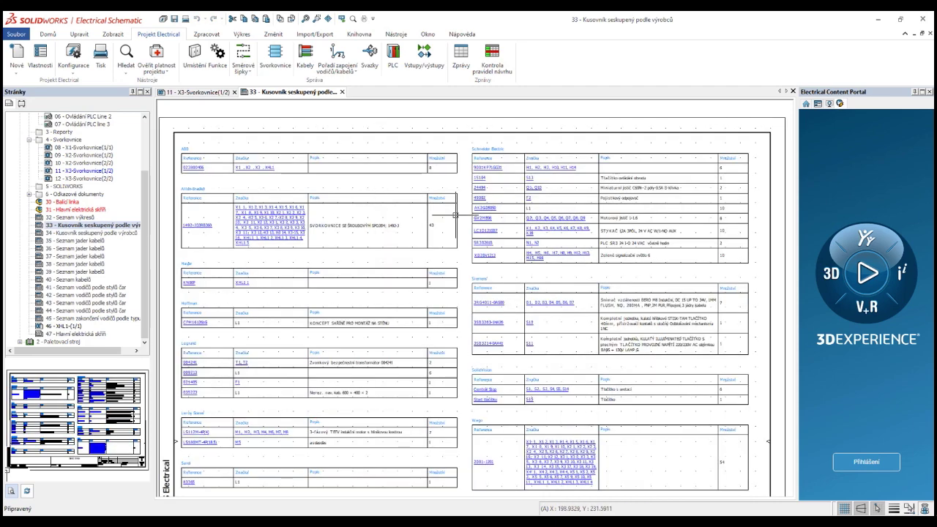
scroll(644, 190, "up", 2)
scroll(668, 180, "up", 1)
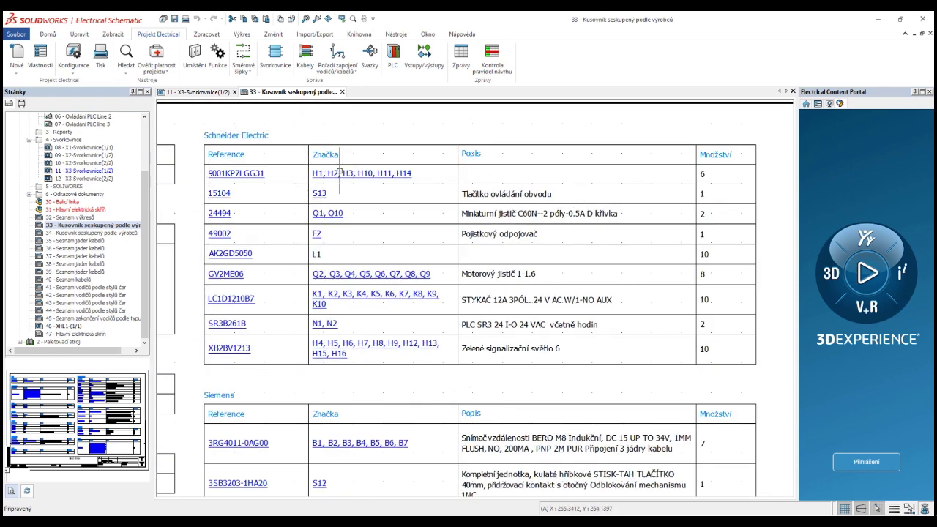
scroll(465, 340, "down", 1)
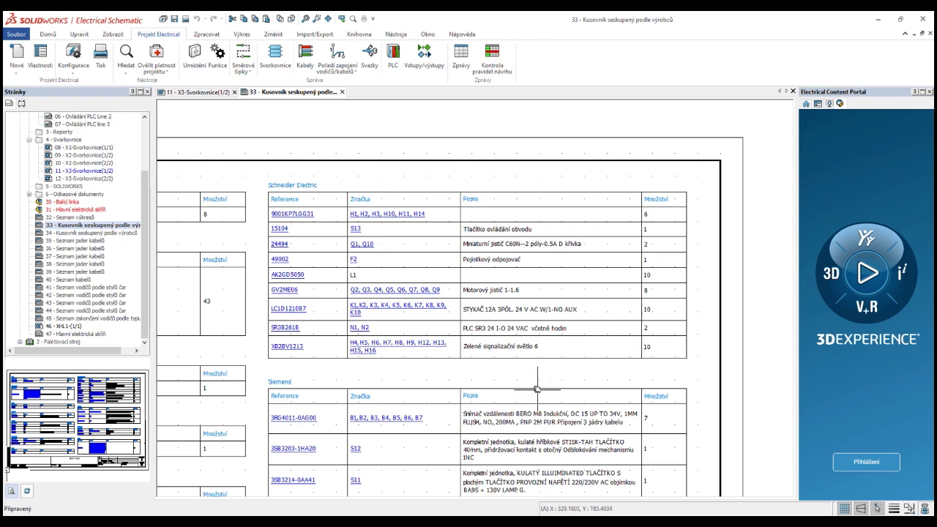
middle_click_drag(537, 389, 562, 324)
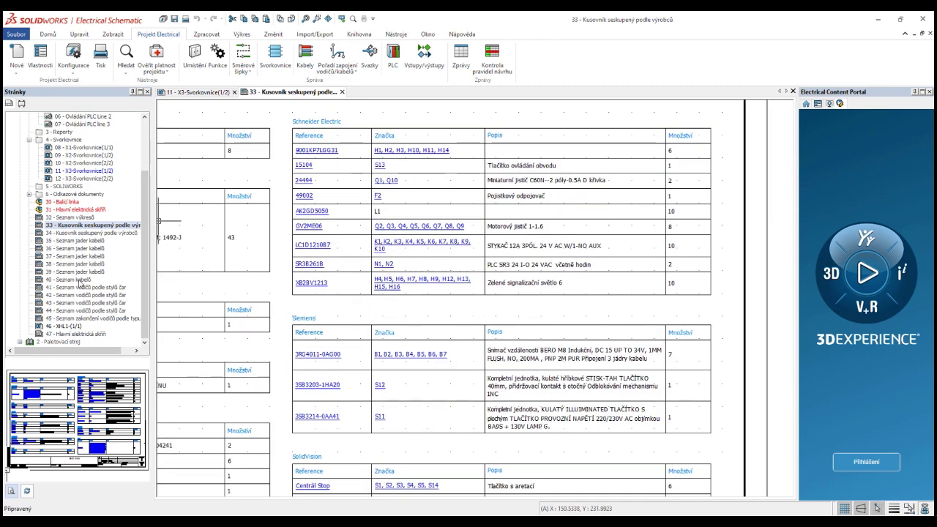
Open page 35 'Seznam jader kabelů' and zoom into the cable core tables.
double_click(66, 241)
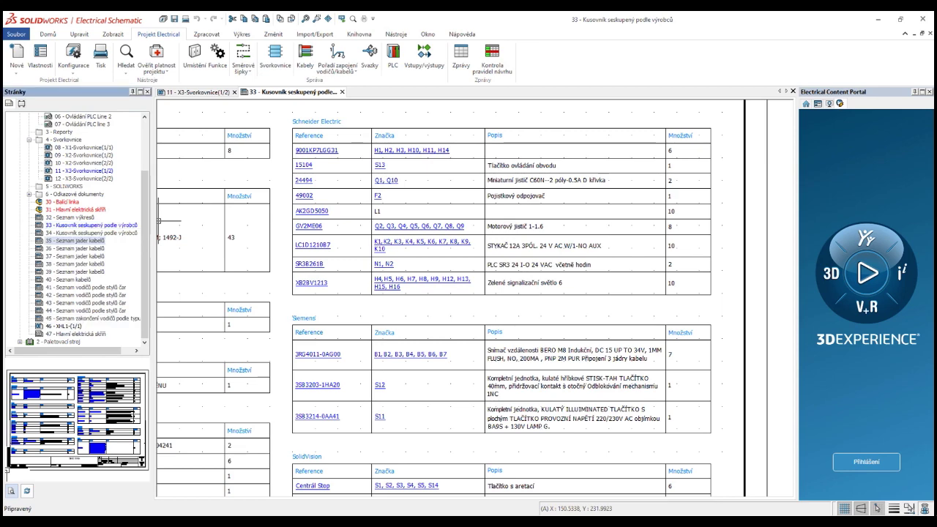
scroll(312, 164, "up", 2)
scroll(310, 186, "up", 1)
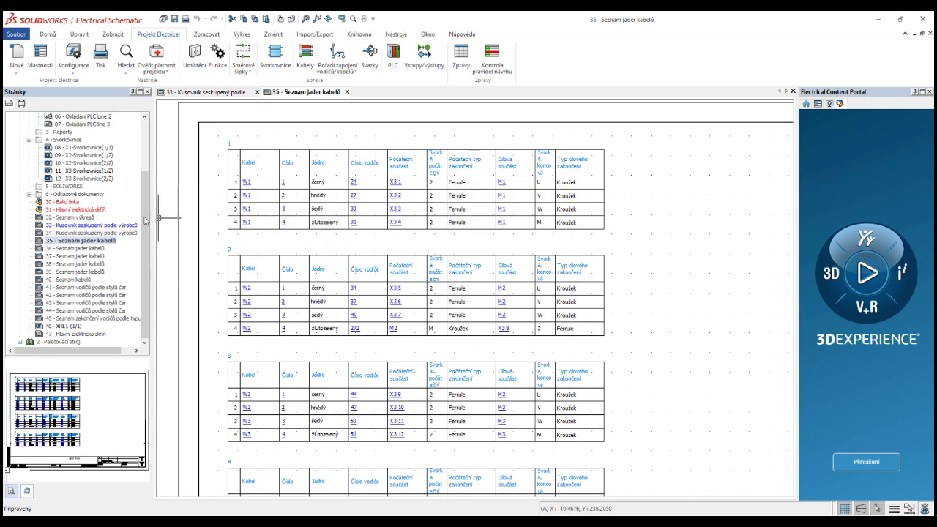
Open page 41 'Seznam vodičů podle stylů čar' and zoom into the wire table.
double_click(81, 287)
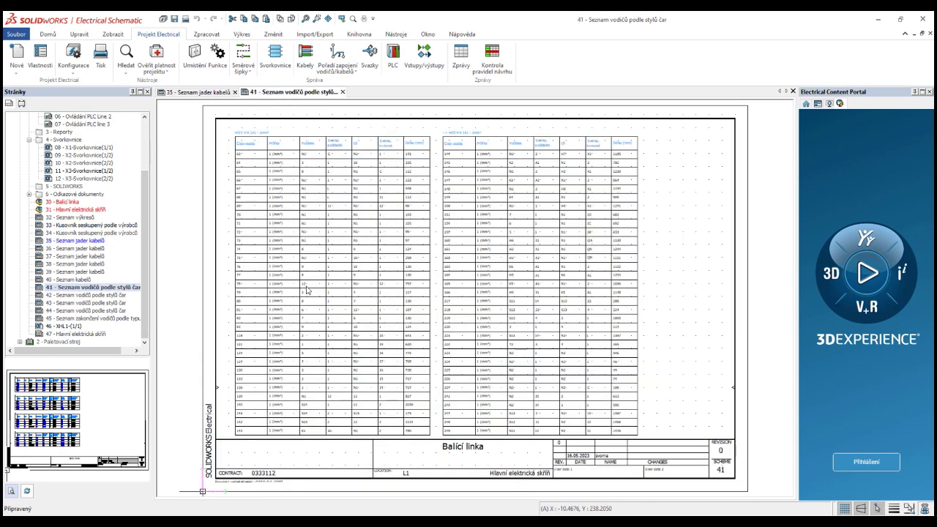
scroll(376, 174, "up", 1)
scroll(372, 193, "up", 1)
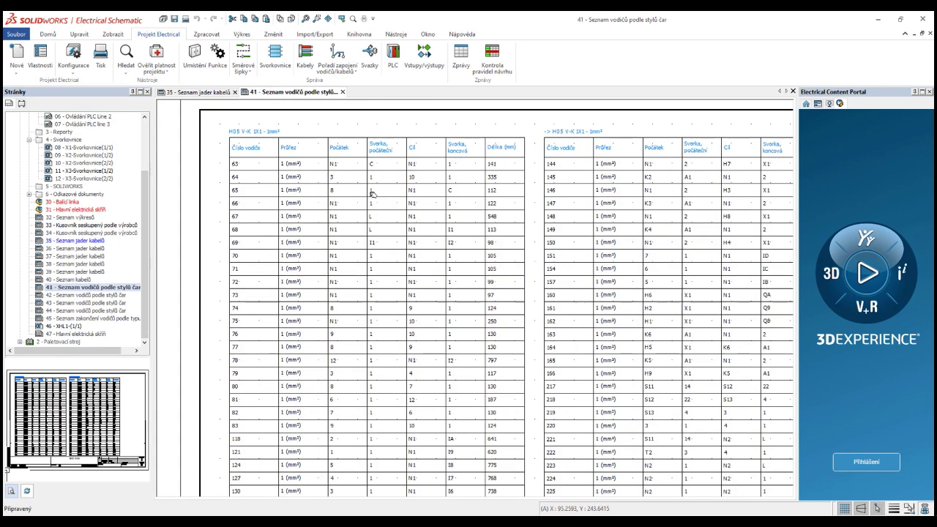
scroll(372, 193, "up", 1)
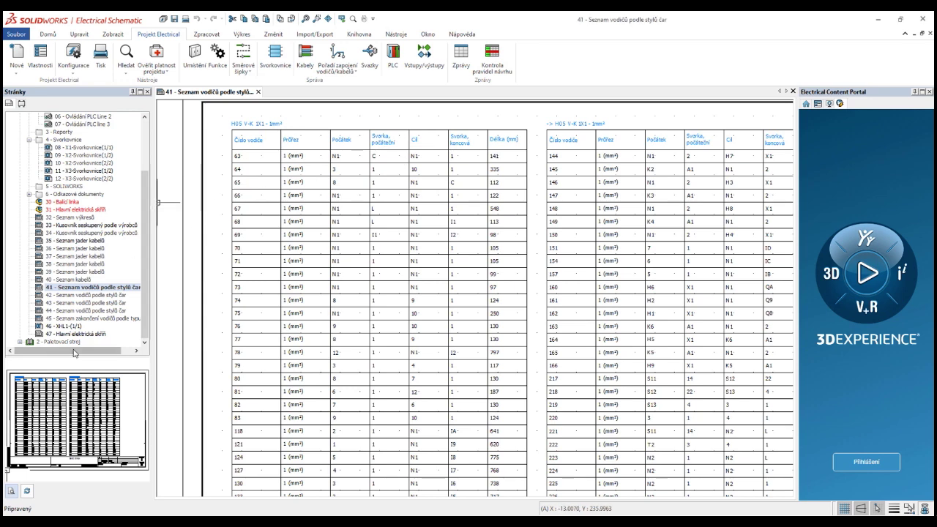
Open page 47 'Hlavní elektrická skříň', zoom in on the K1–K6 rail, then recenter.
double_click(81, 334)
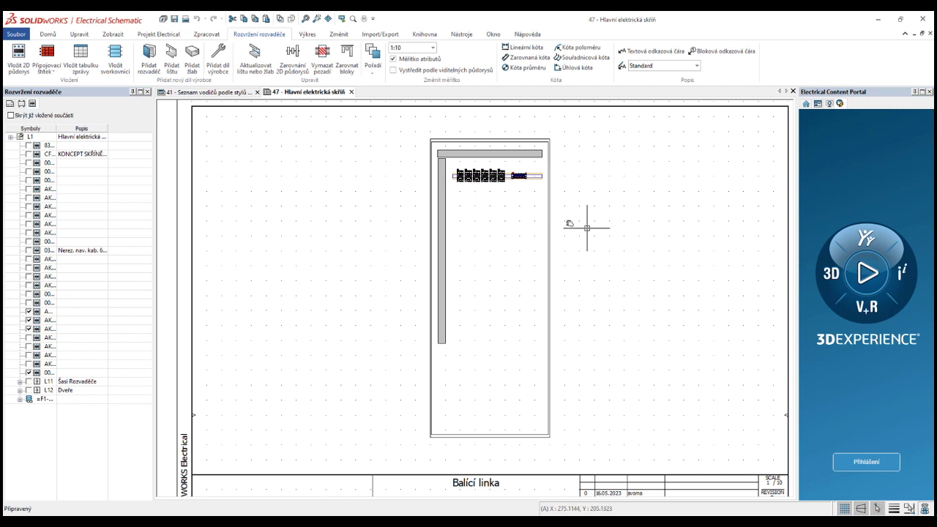
scroll(578, 220, "up", 1)
scroll(443, 220, "up", 1)
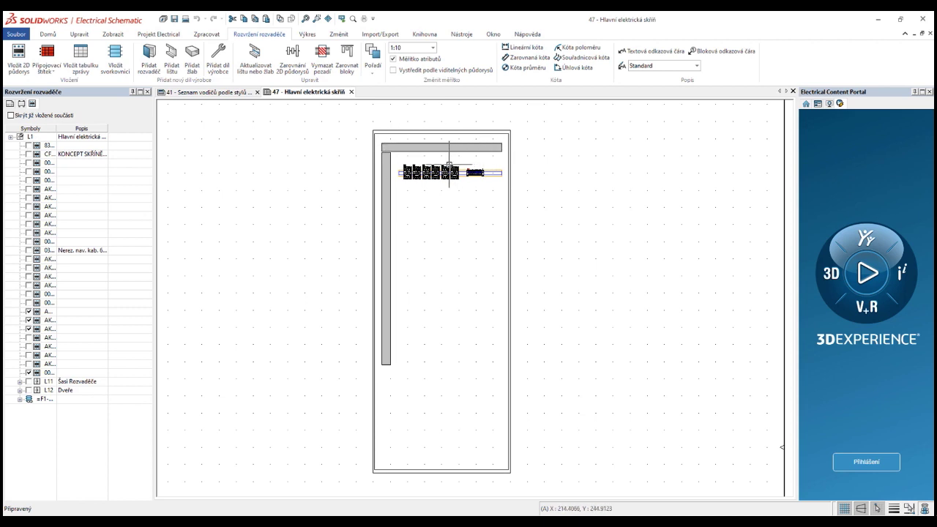
scroll(442, 169, "up", 2)
scroll(406, 173, "up", 1)
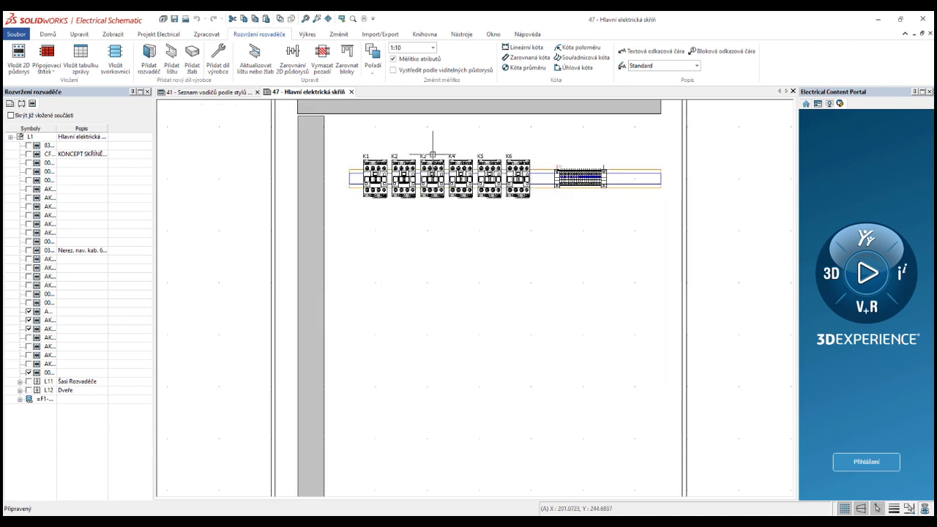
scroll(474, 221, "down", 1)
scroll(473, 220, "down", 1)
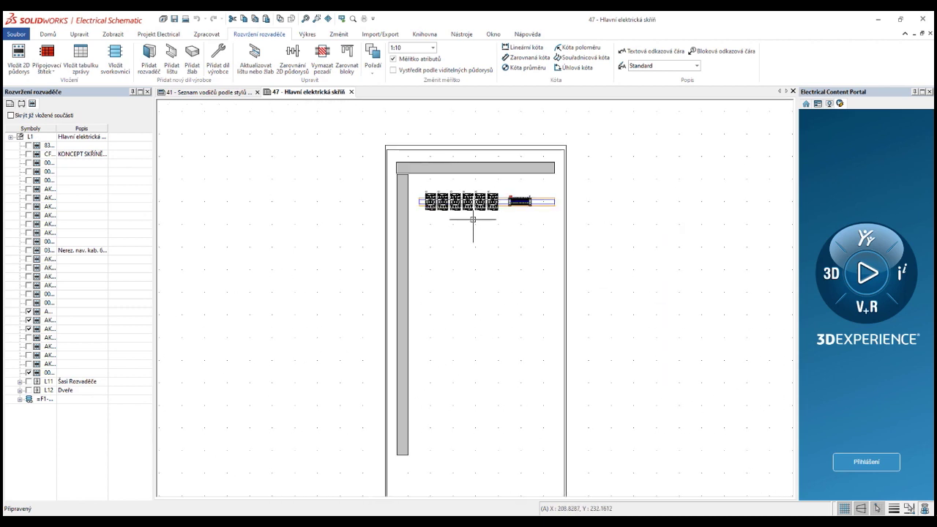
middle_click_drag(637, 315, 628, 293)
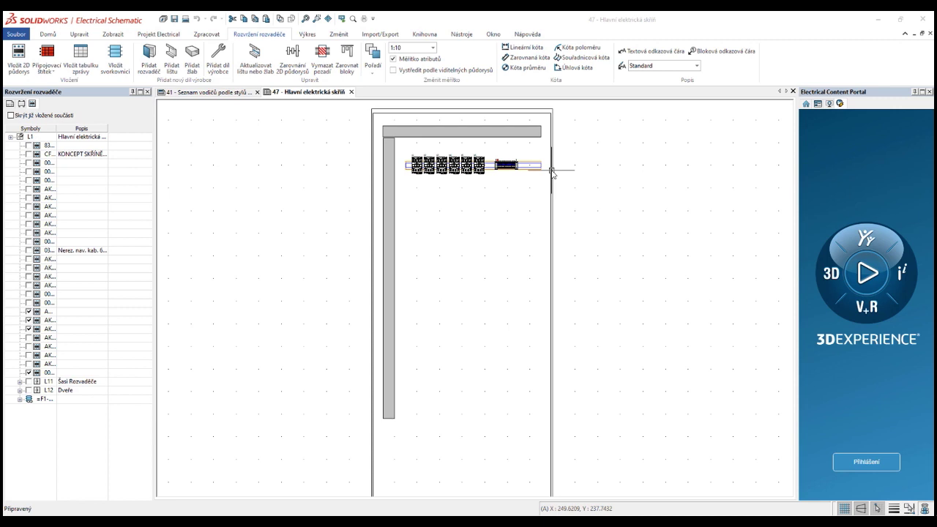
Show the Stránky page tree, browse it, then launch Exportovat soubory PDF from Import/Export.
left_click(11, 105)
left_click_drag(144, 186, 150, 135)
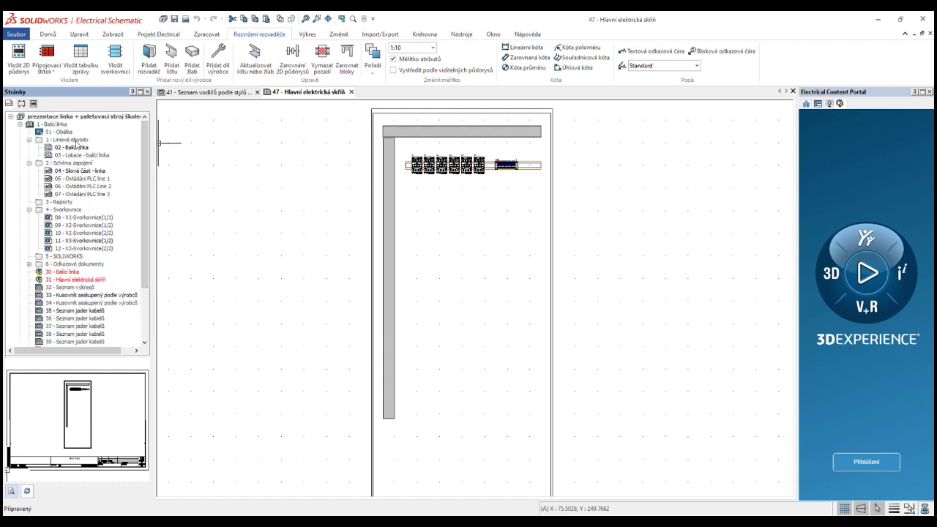
left_click_drag(145, 205, 145, 249)
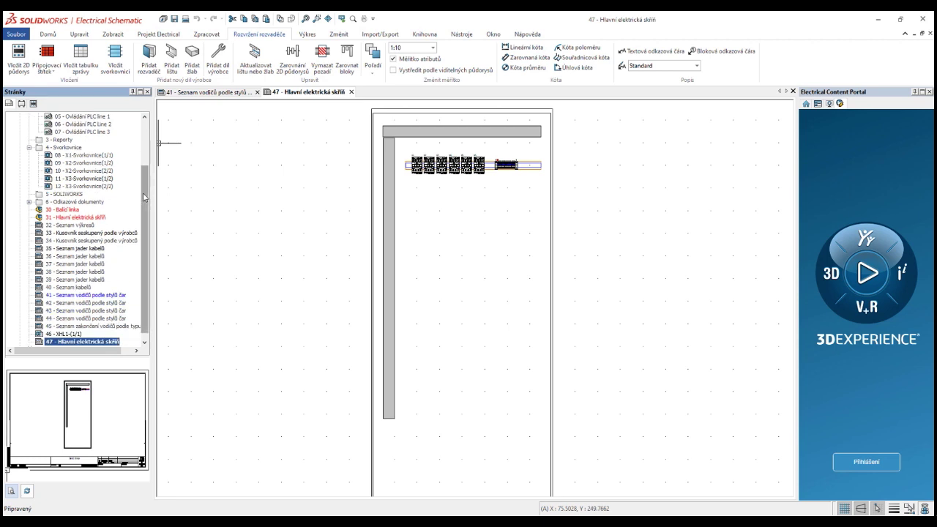
left_click_drag(145, 190, 146, 142)
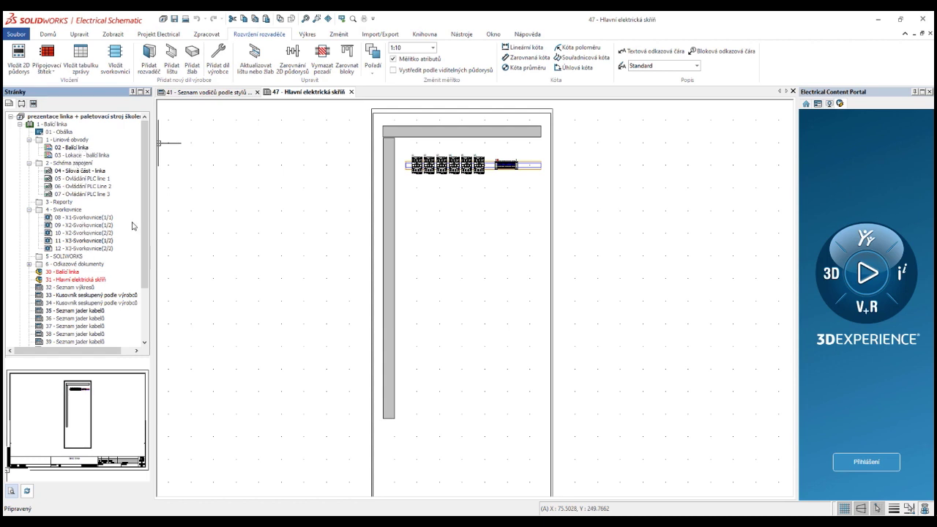
scroll(134, 238, "down", 3)
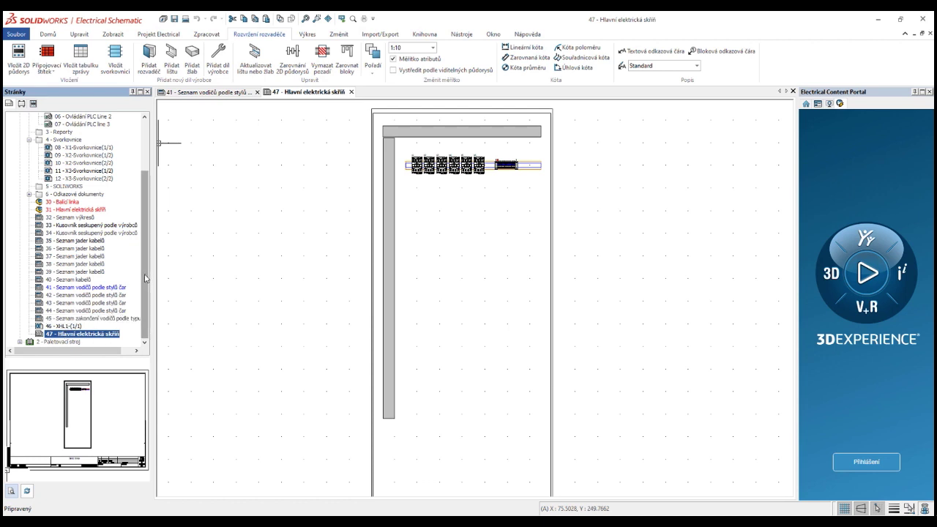
scroll(130, 308, "up", 2)
scroll(130, 308, "up", 1)
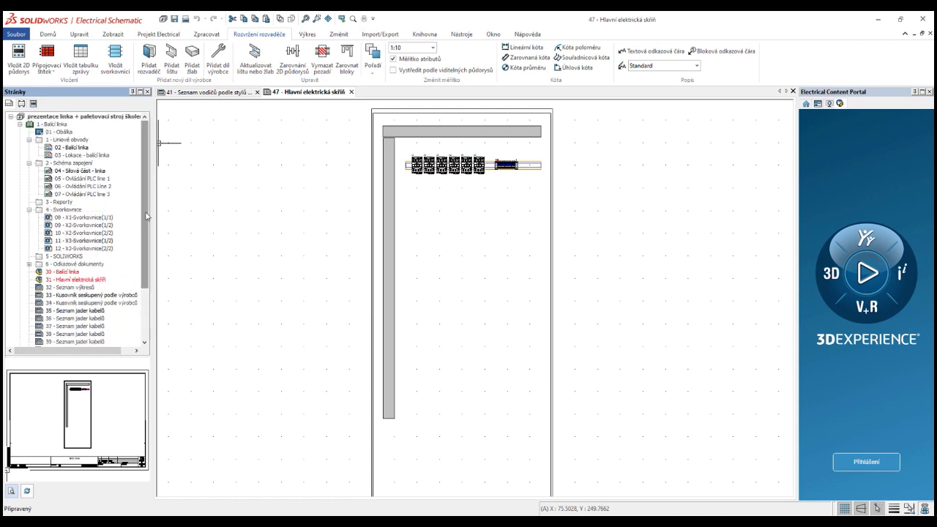
left_click(372, 37)
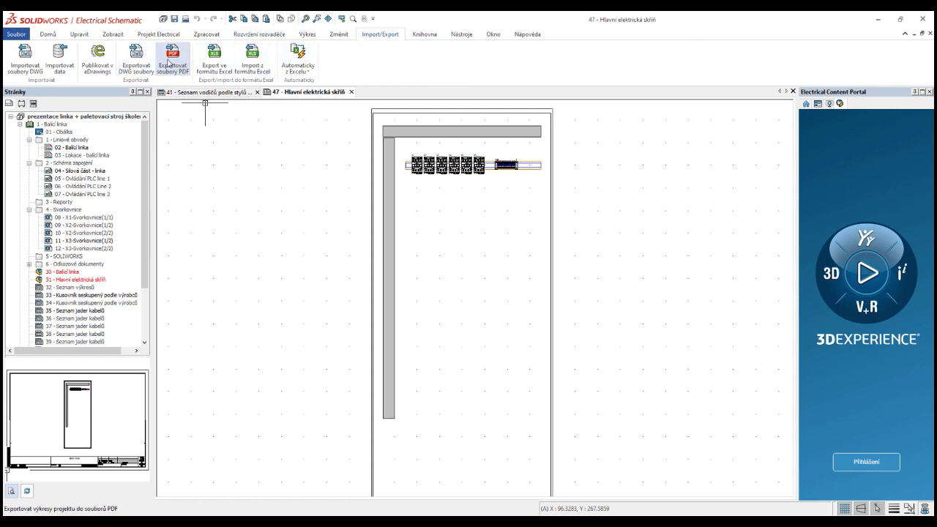
left_click(177, 68)
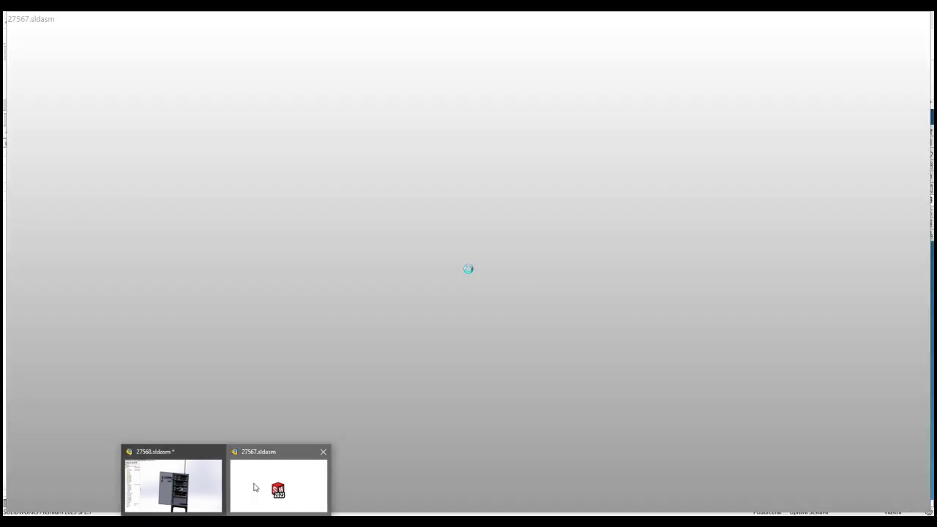
Bring up 27567.sldasm and preview schematic page '04 - Silová část - linka' from the Electrical tree.
left_click(254, 488)
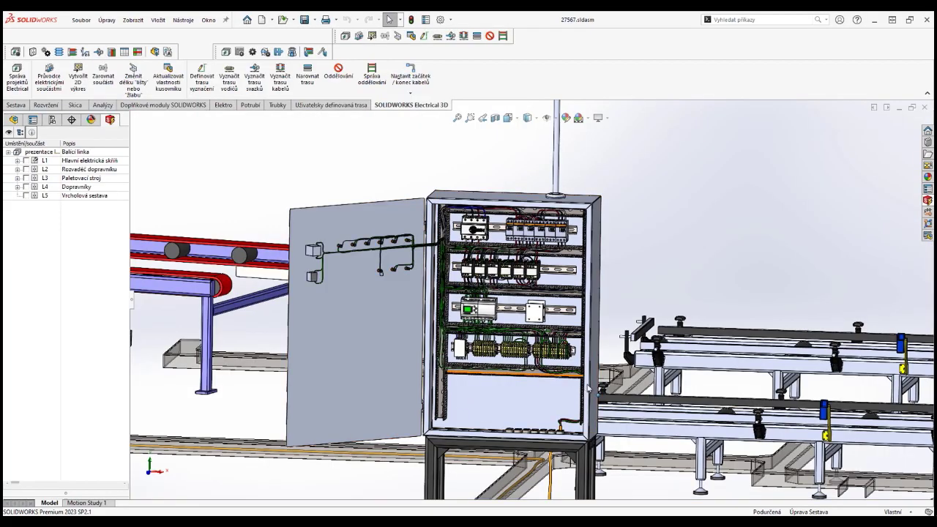
middle_click_drag(592, 388, 676, 252)
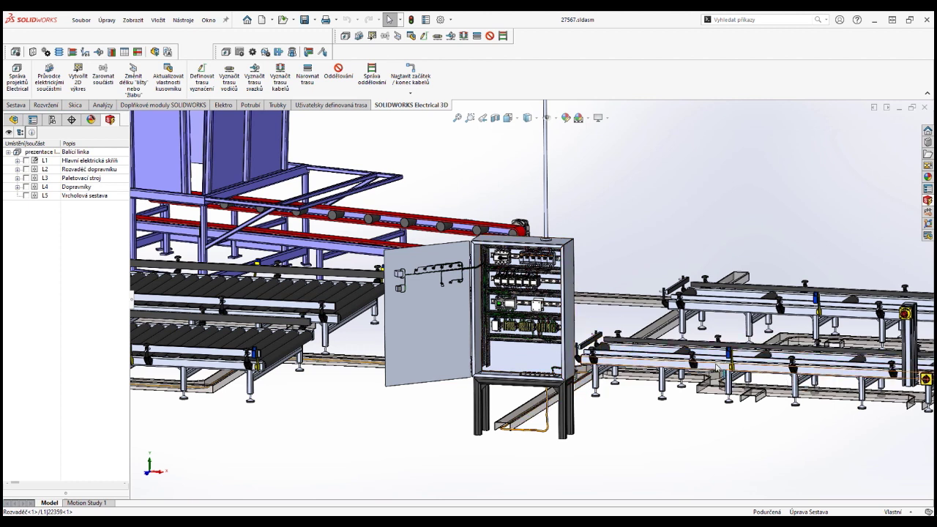
left_click(928, 200)
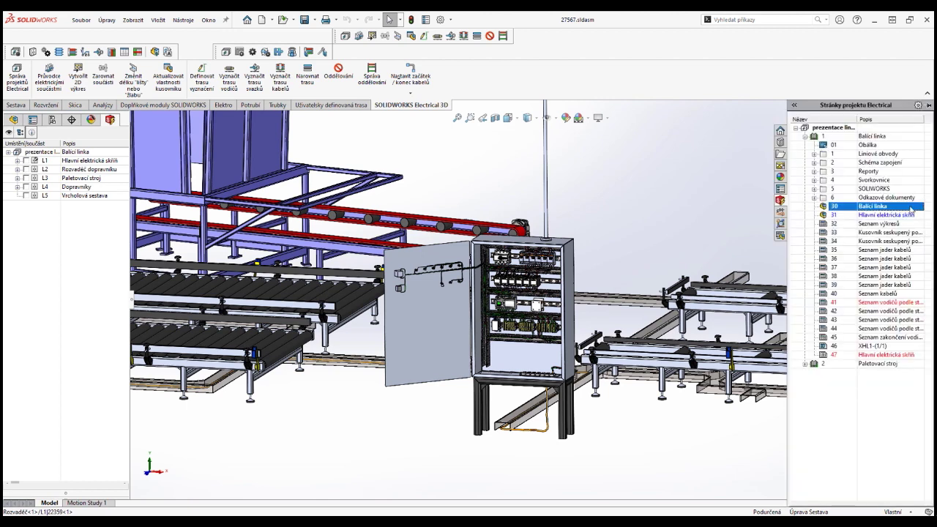
left_click(815, 162)
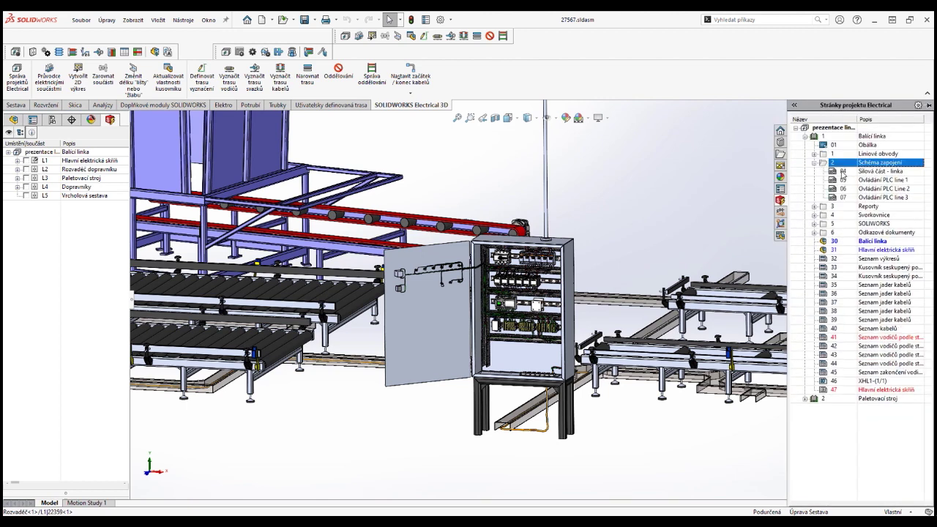
double_click(843, 173)
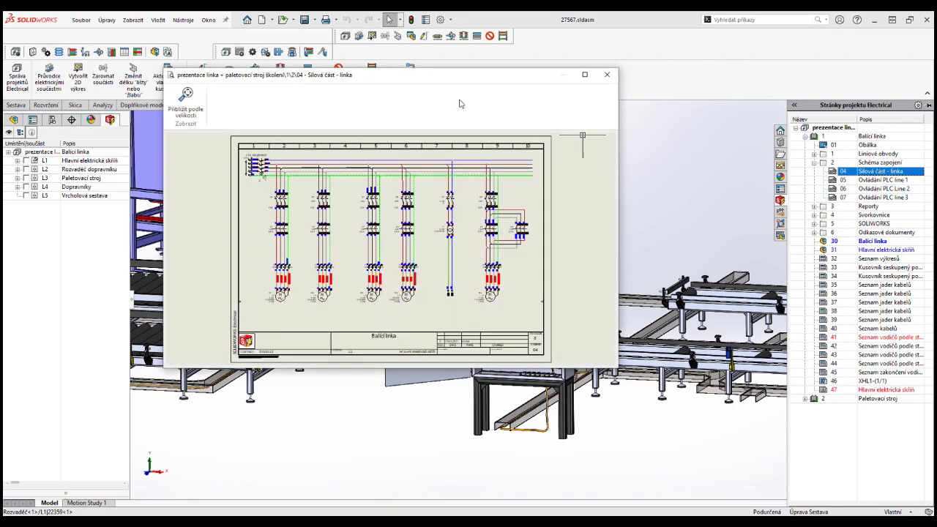
left_click_drag(454, 82, 532, 126)
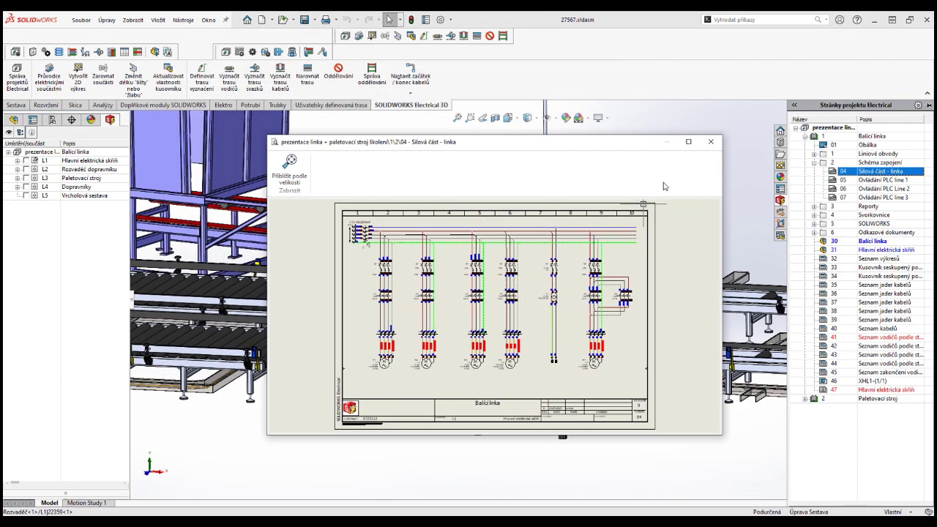
left_click(710, 142)
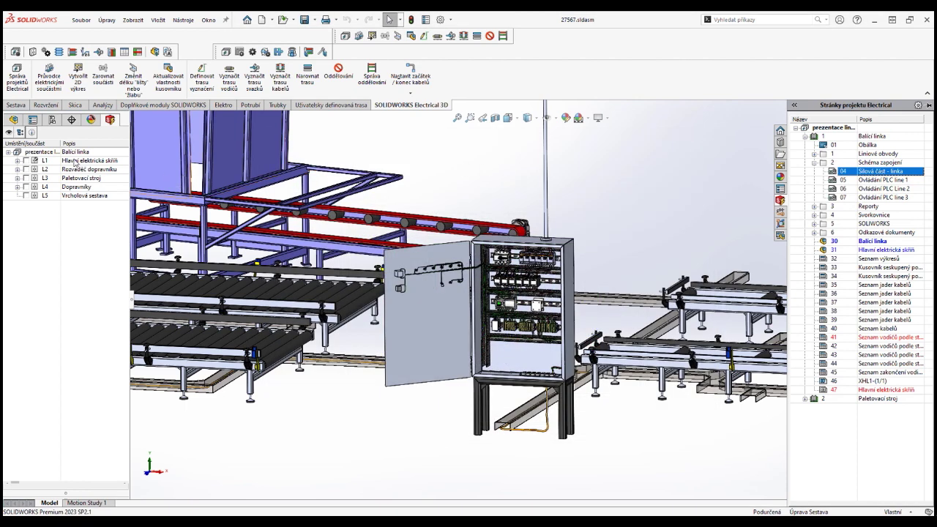
Expand main cabinet L1 into its components and zoom onto the cabinet.
left_click(17, 161)
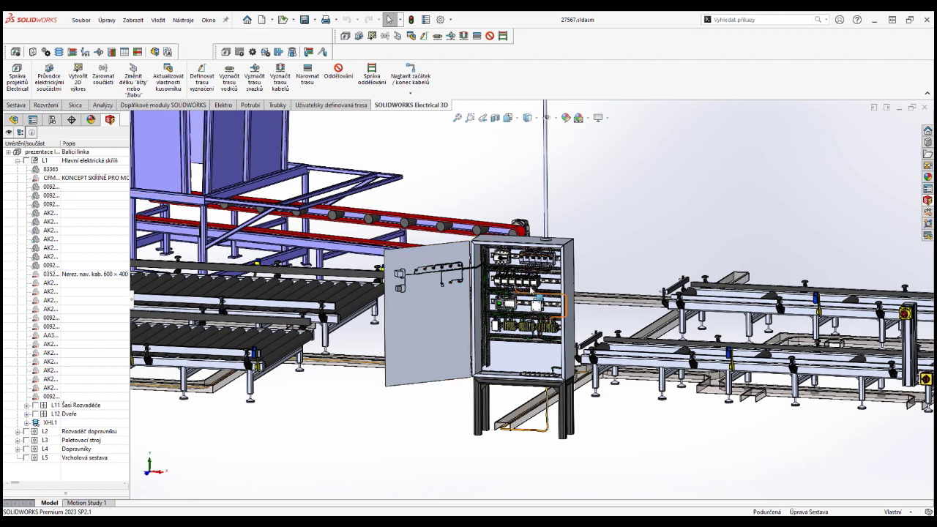
scroll(541, 301, "down", 2)
middle_click_drag(542, 302, 545, 302)
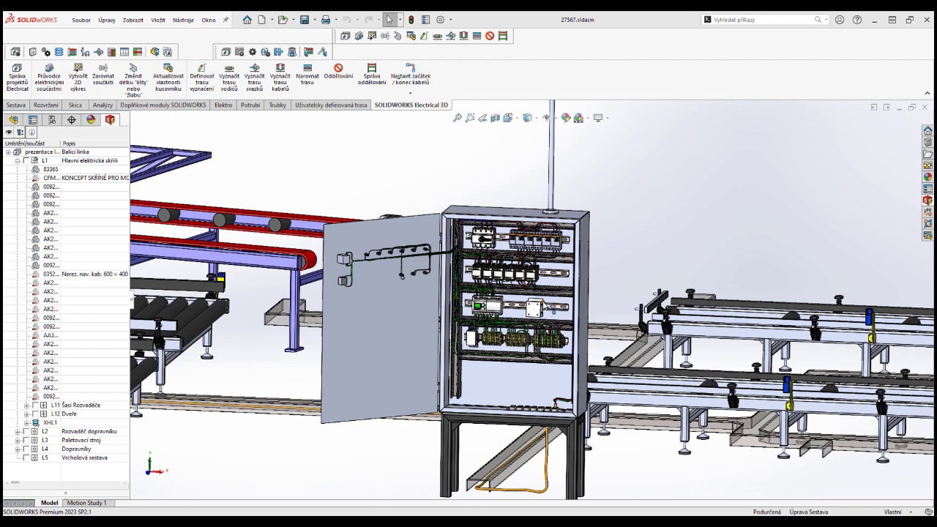
scroll(546, 311, "down", 3)
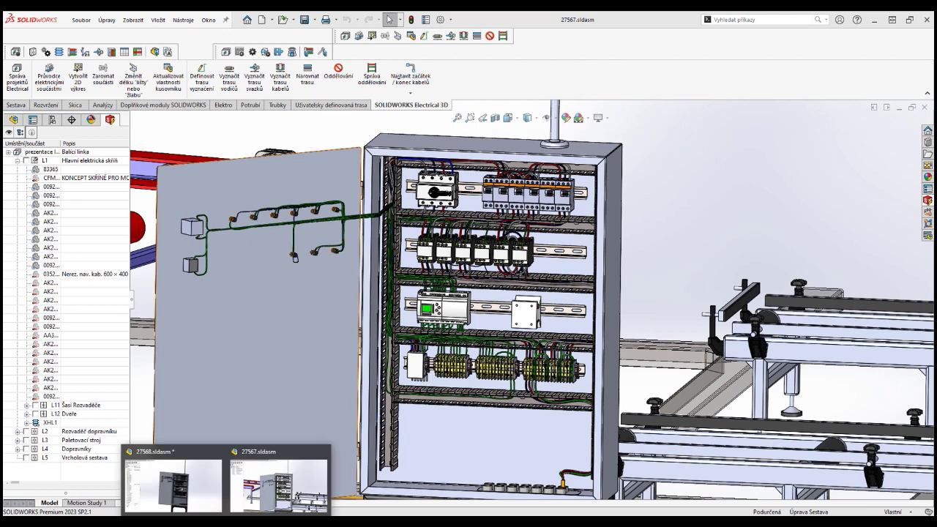
Switch to the 27568 cabinet assembly and show it in front view.
left_click(202, 489)
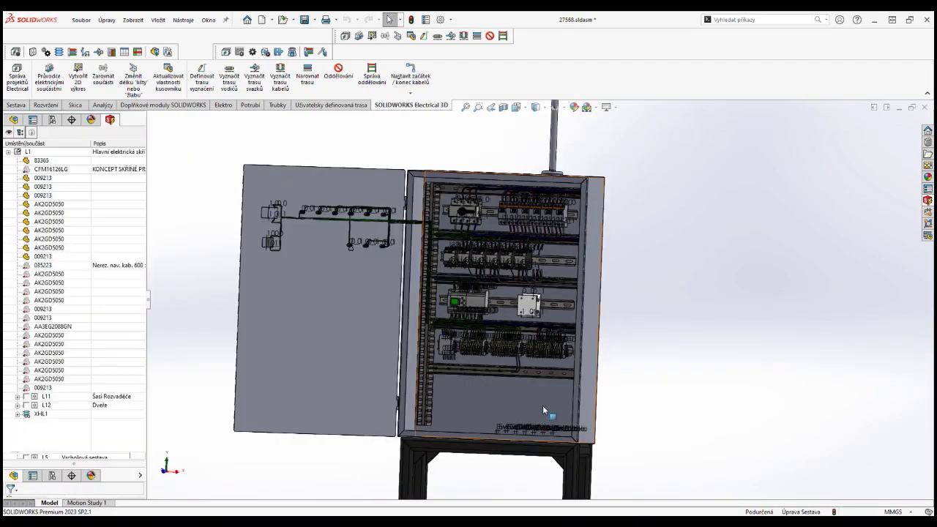
scroll(514, 338, "down", 3)
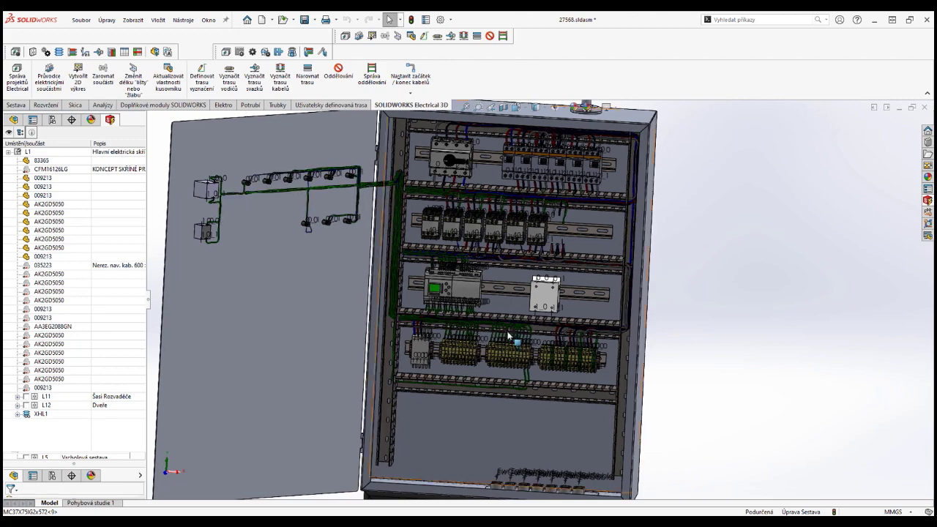
scroll(540, 270, "down", 3)
scroll(538, 271, "up", 2)
key("ctrl+1")
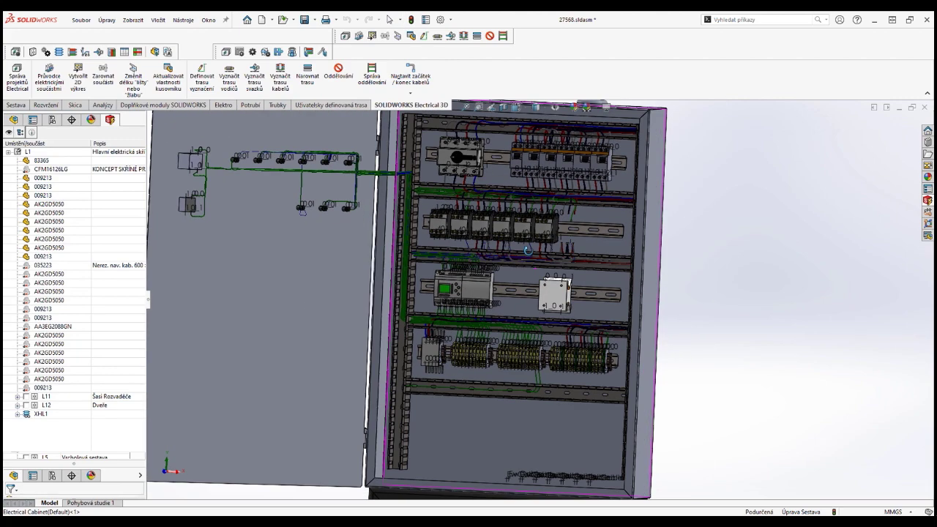
scroll(539, 249, "down", 3)
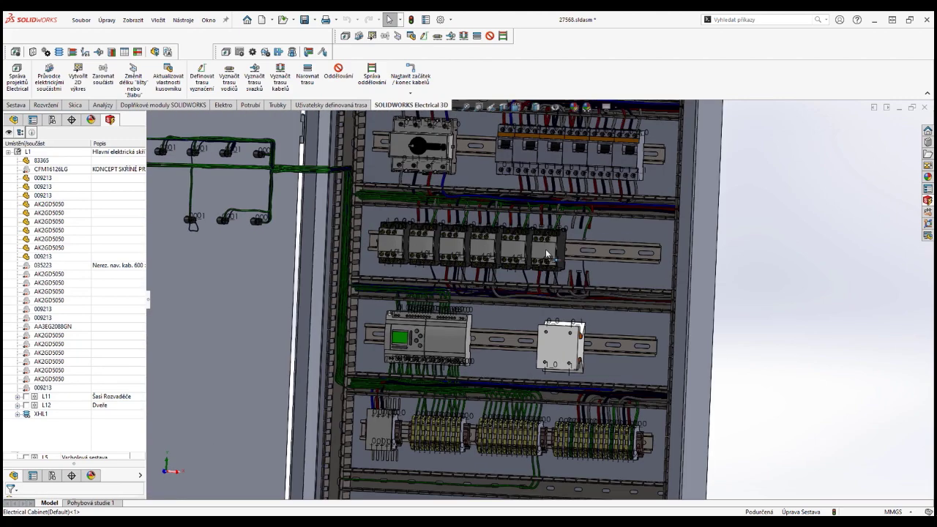
Delete the six middle-rail contactors with Yes to all, then expand L11 in the tree.
left_click(543, 252)
left_click(516, 250, "ctrl")
left_click(484, 249, "ctrl")
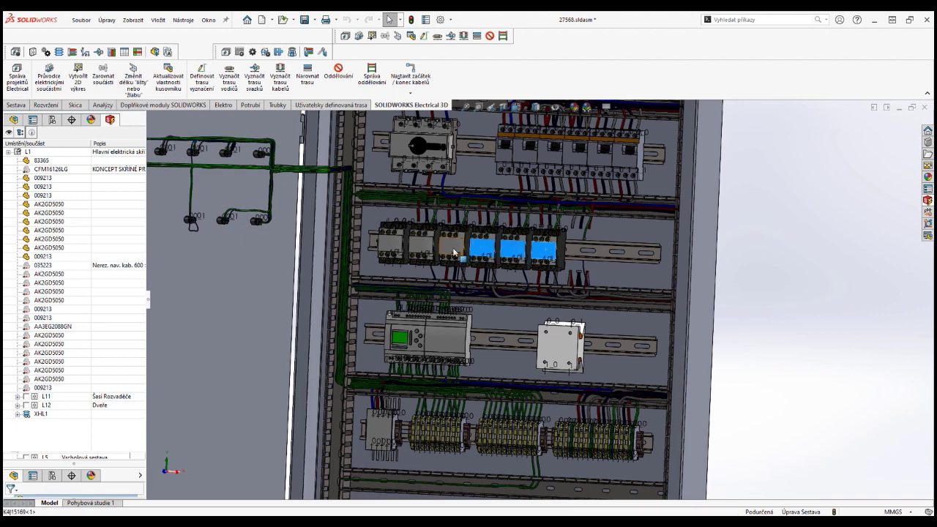
left_click(453, 247, "ctrl")
left_click(422, 246, "ctrl")
left_click(402, 246, "ctrl")
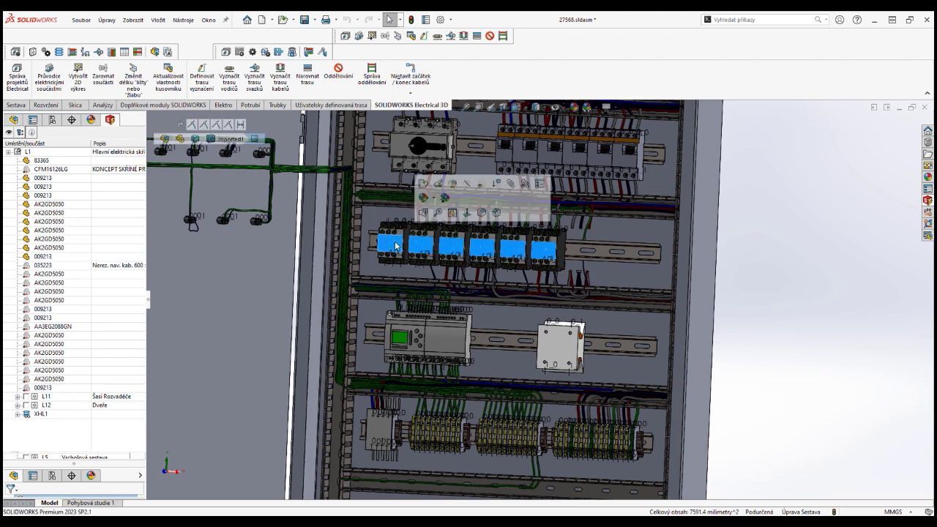
key("Delete")
left_click(530, 184)
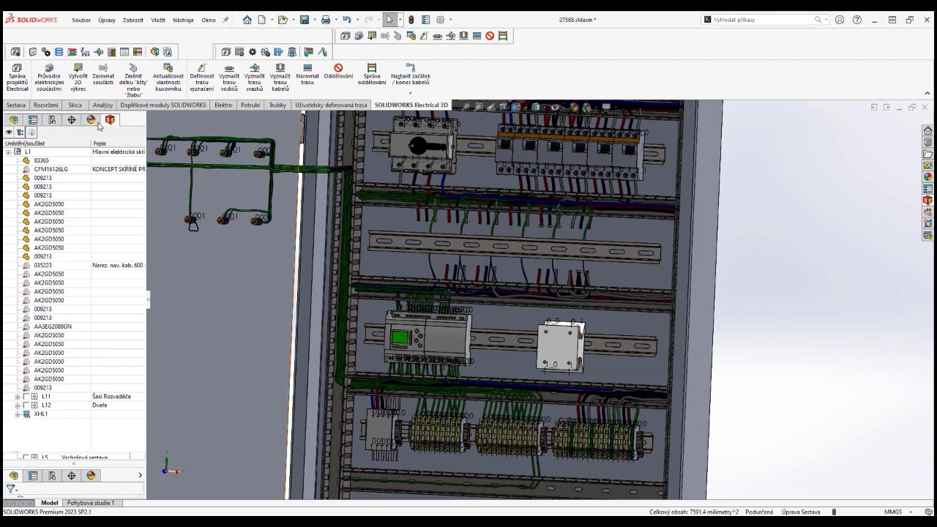
left_click(17, 396)
scroll(41, 300, "down", 1)
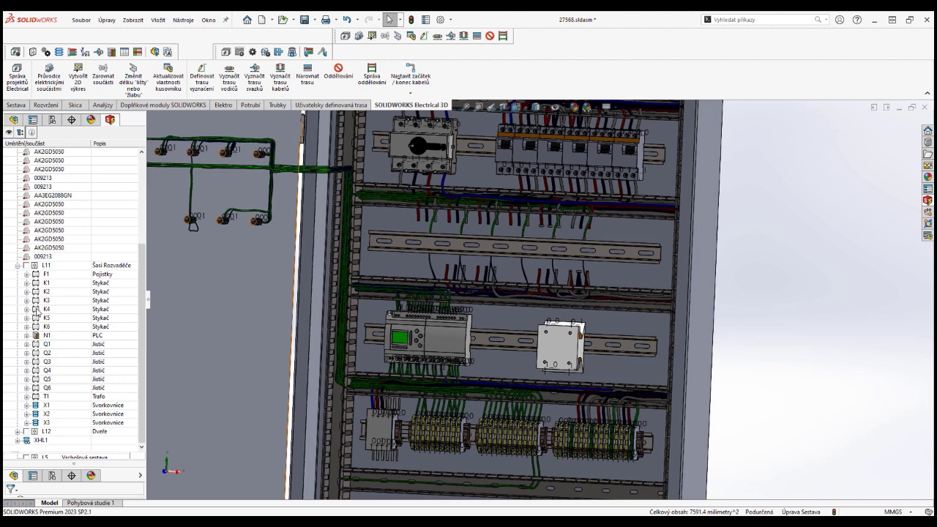
Insert K1–K6 from the tree onto the middle rail, placed to the right with 10 mm spacing.
left_click(50, 285)
left_click(46, 327, "shift")
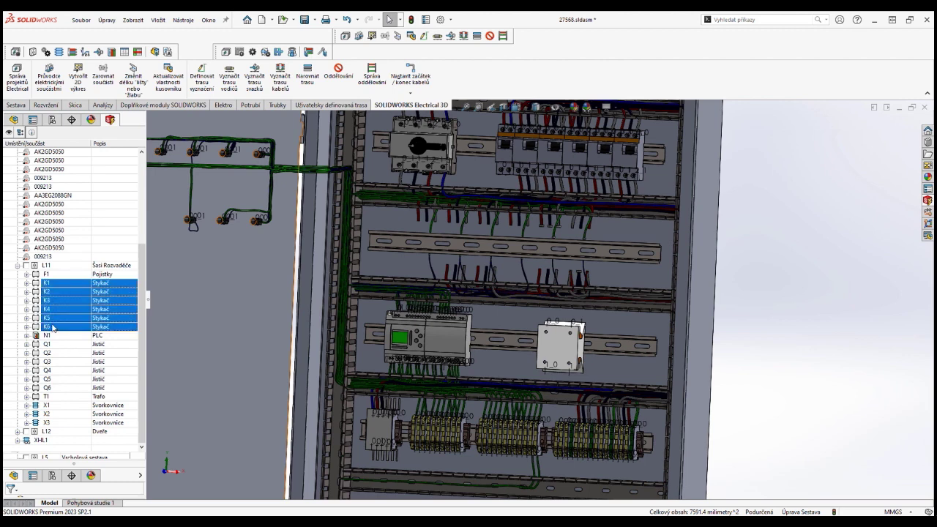
right_click(53, 328)
left_click(84, 334)
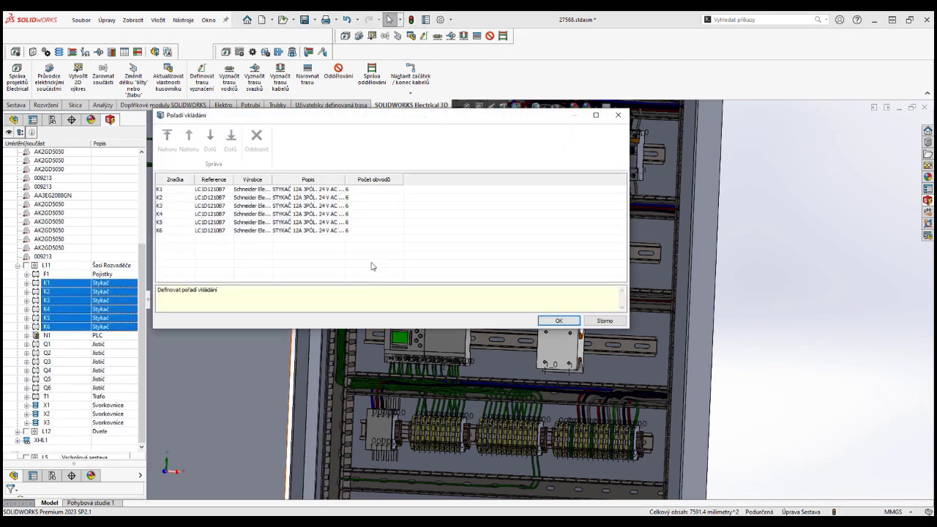
left_click(559, 321)
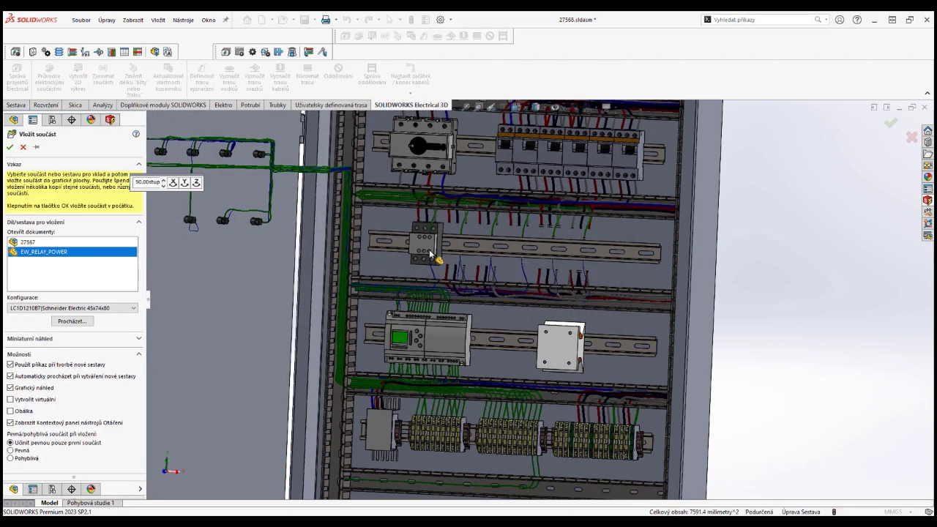
left_click(429, 254)
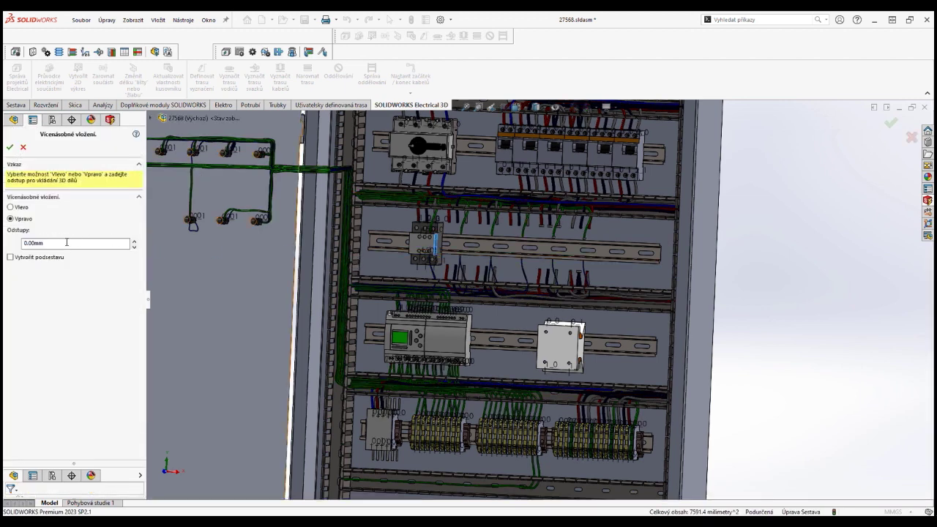
left_click_drag(67, 242, 8, 243)
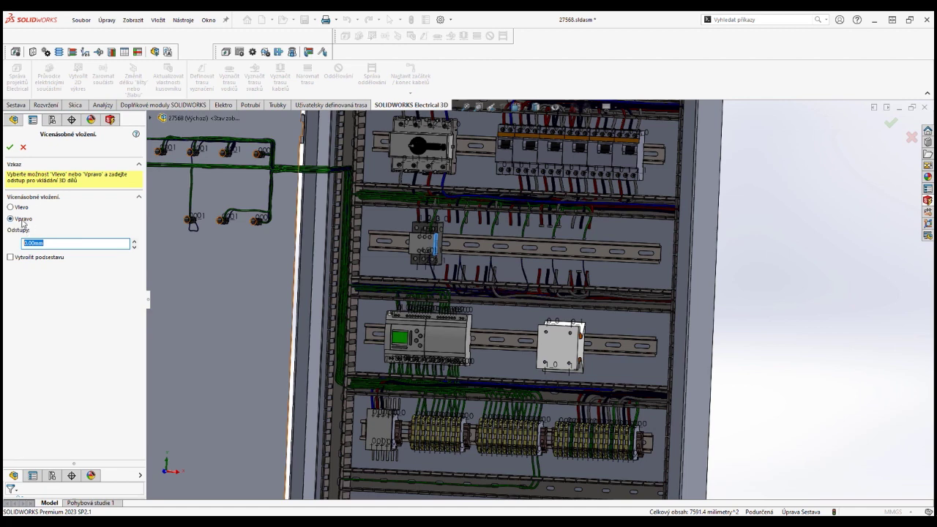
type("10")
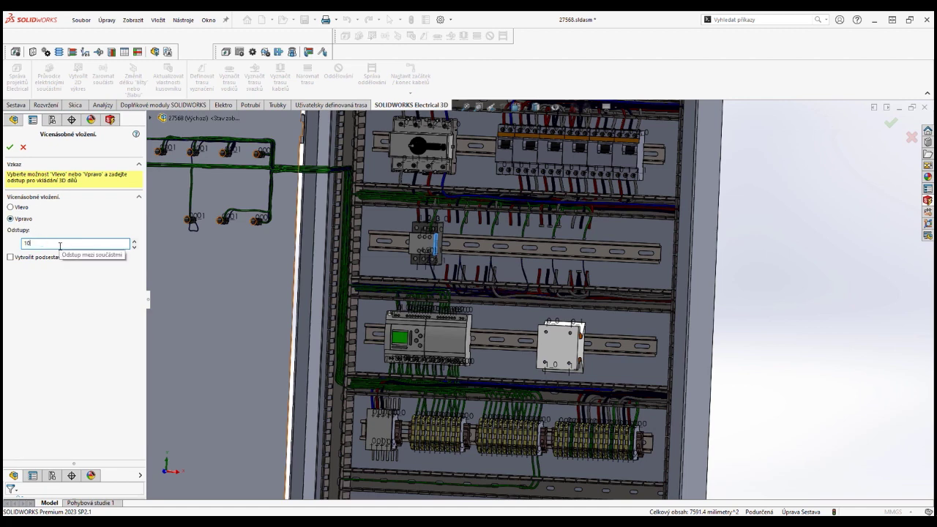
left_click(10, 147)
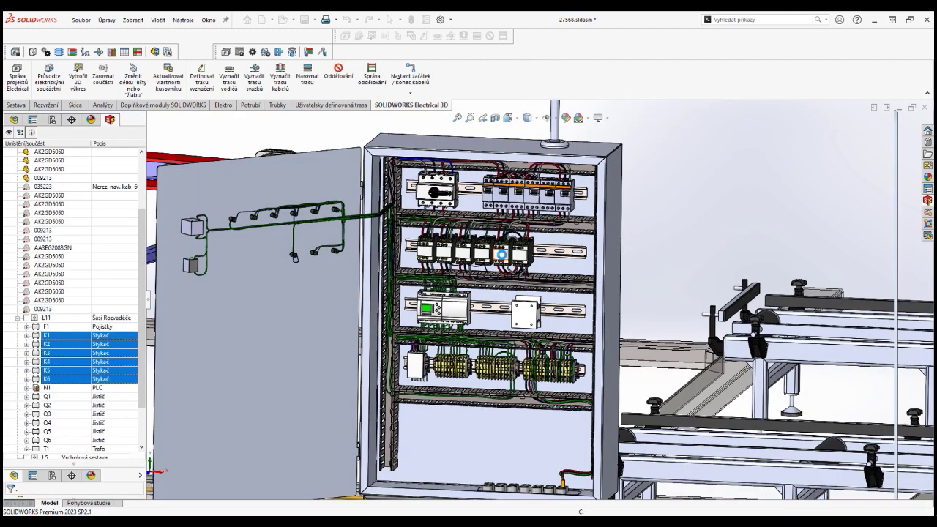
Select all seven EWA wire routes in the design tree and delete them with Yes to all.
scroll(500, 254, "down", 5)
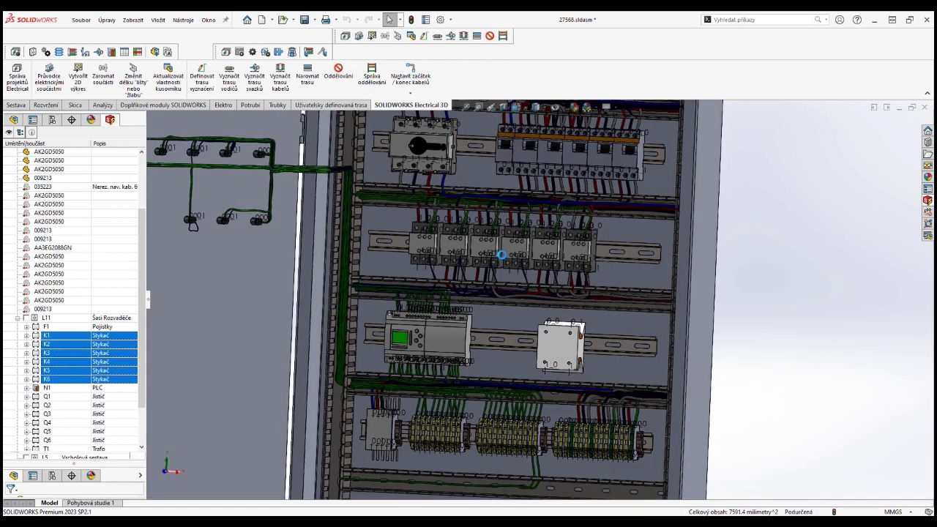
scroll(500, 254, "up", 5)
middle_click_drag(524, 267, 527, 270)
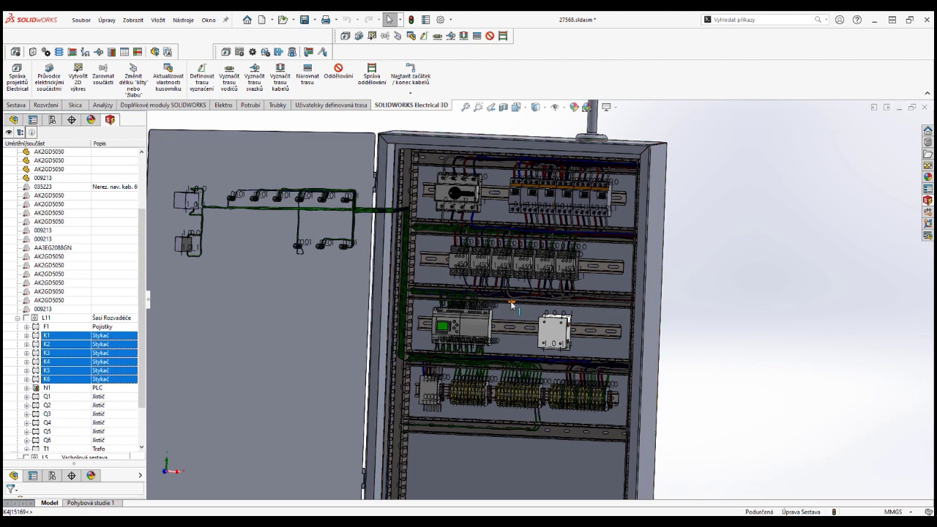
left_click(14, 119)
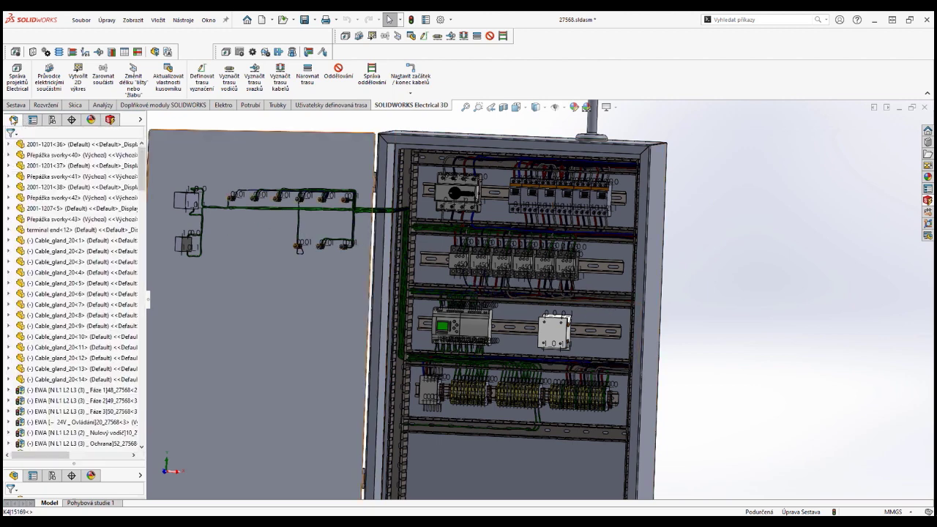
left_click_drag(144, 169, 143, 421)
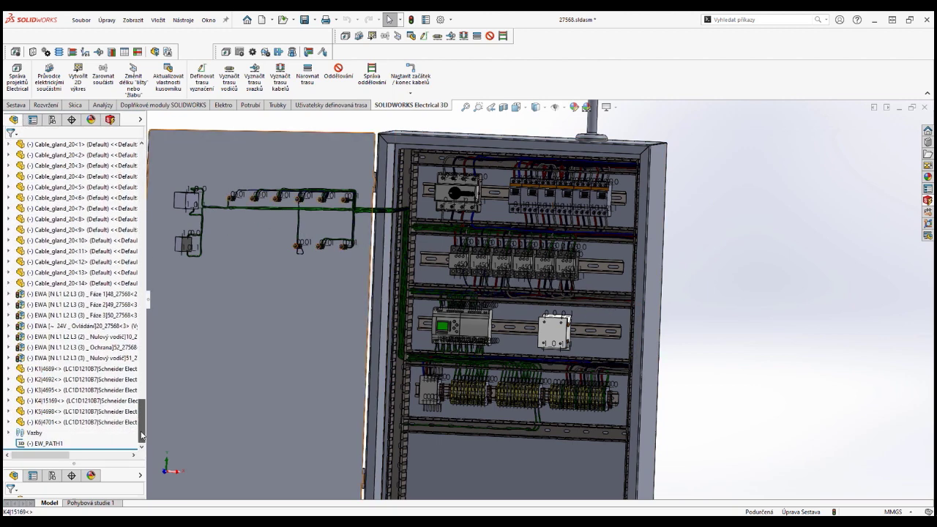
left_click(52, 358)
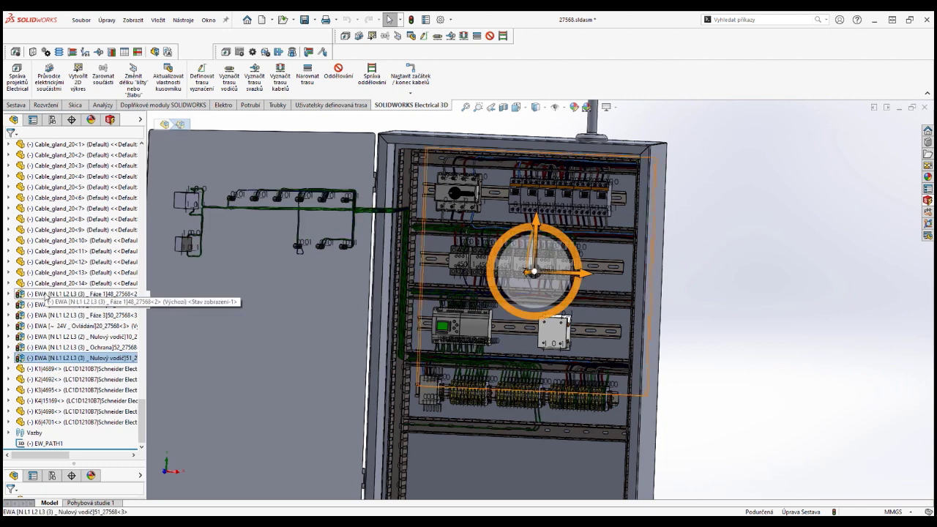
left_click(45, 294, "shift")
key("Delete")
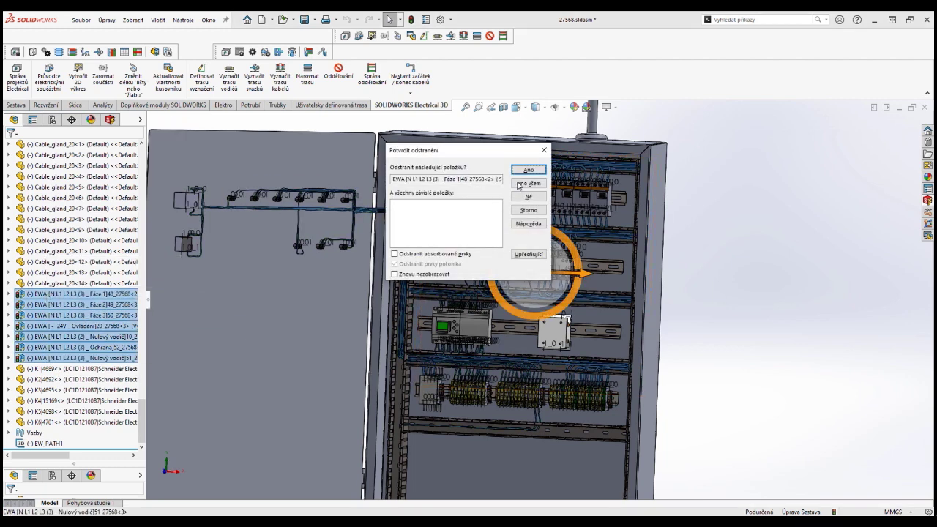
left_click(528, 183)
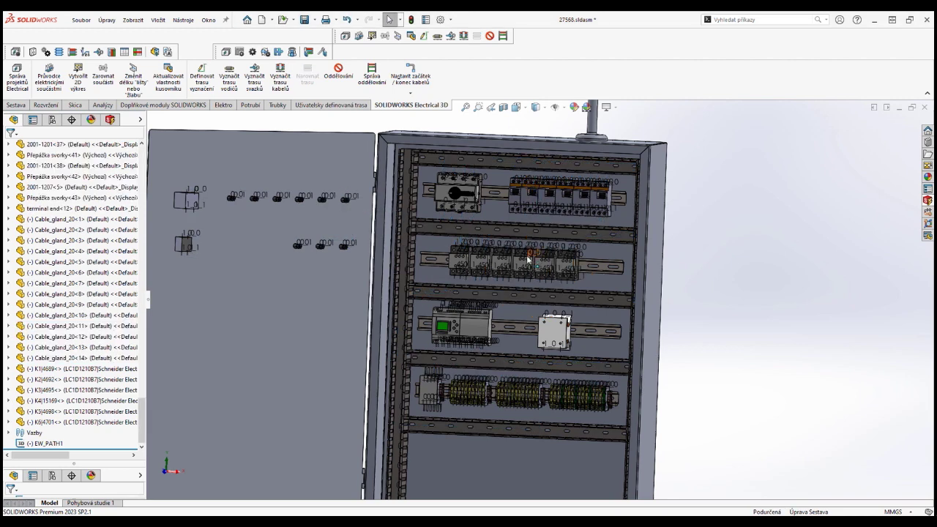
middle_click_drag(529, 259, 520, 246)
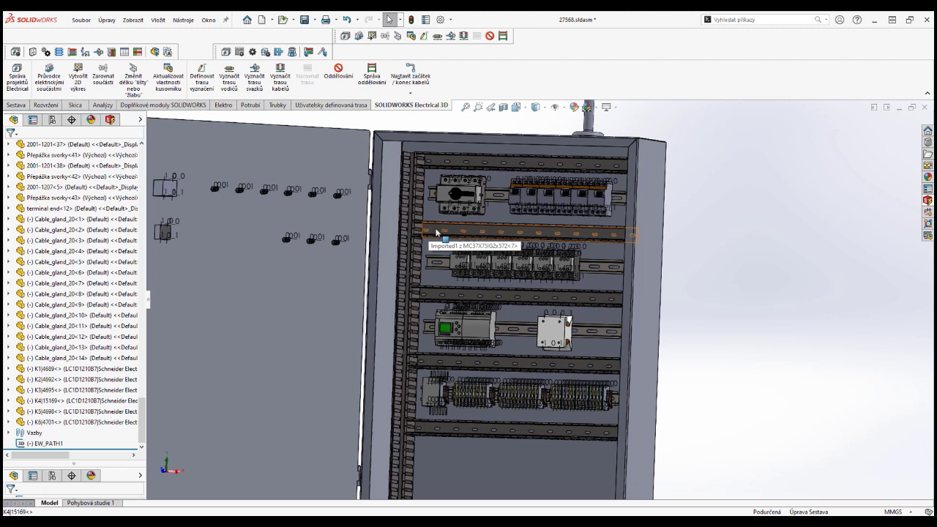
left_click(555, 107)
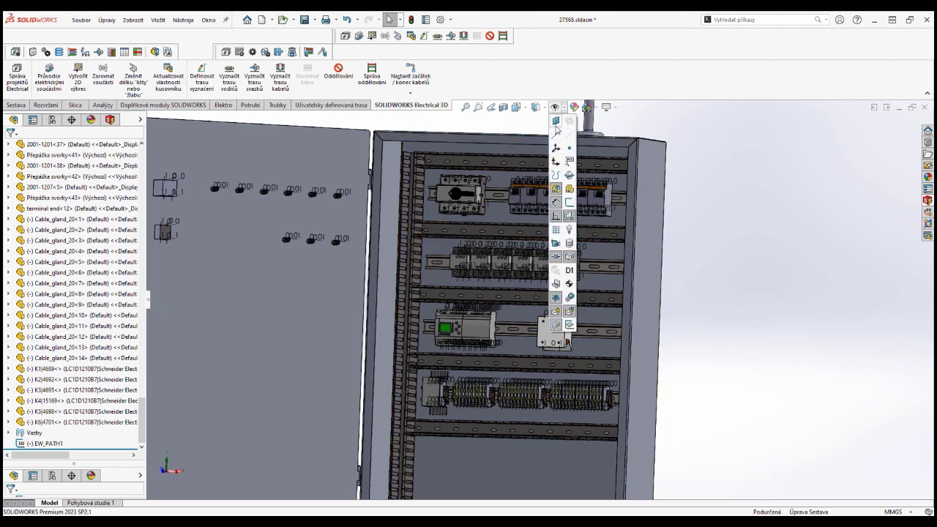
left_click(570, 203)
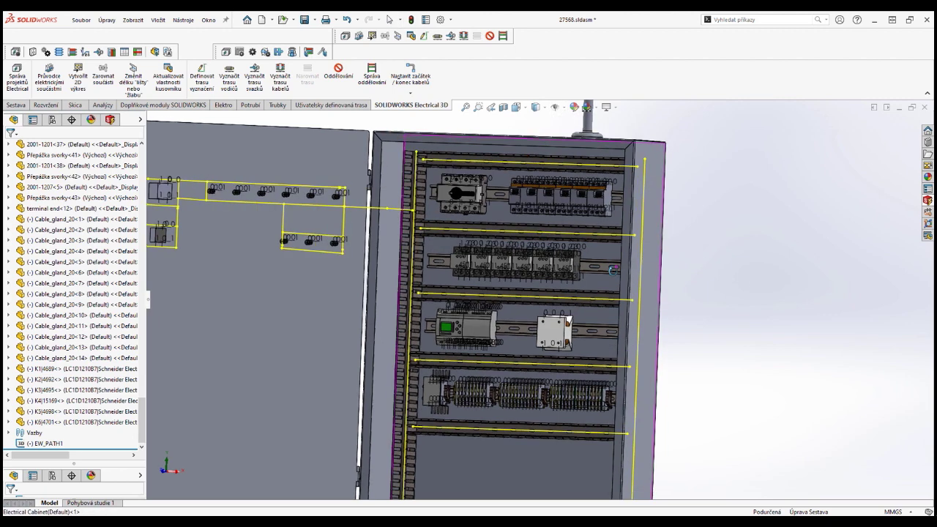
middle_click_drag(613, 269, 625, 273)
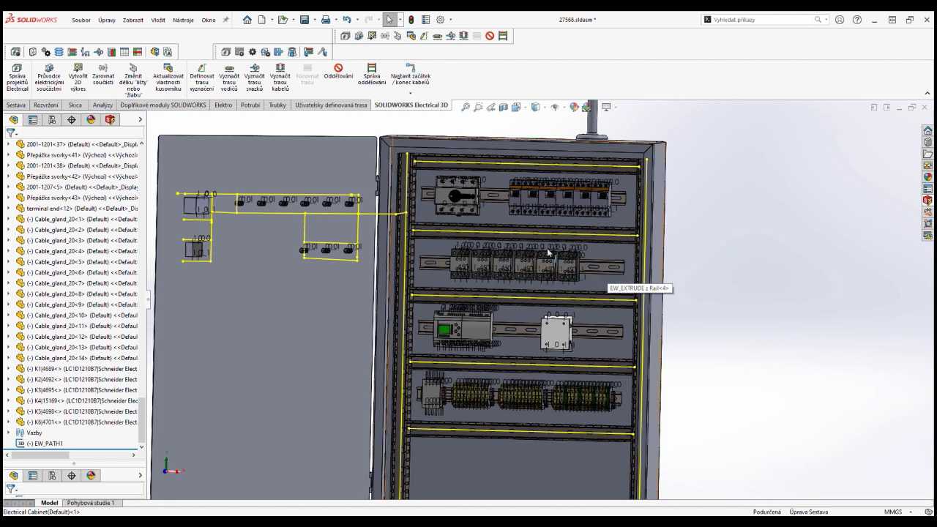
left_click(567, 112)
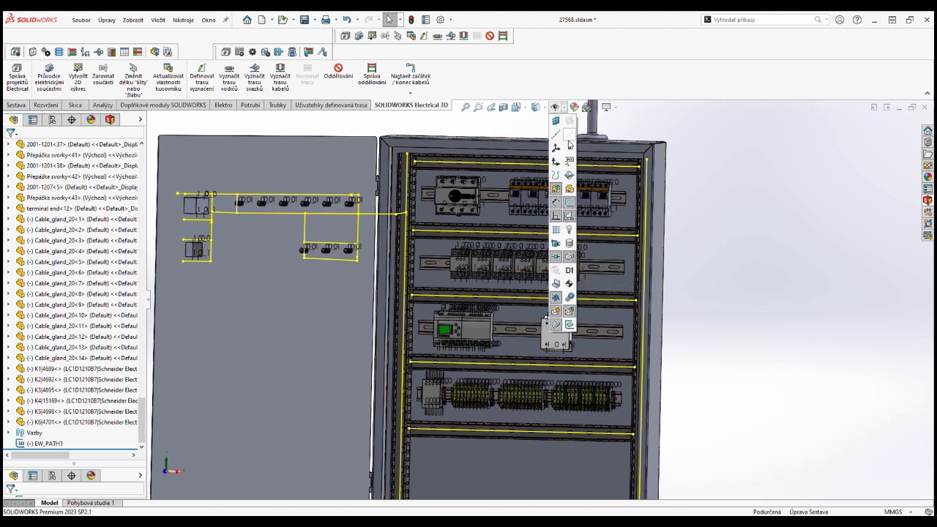
left_click(572, 205)
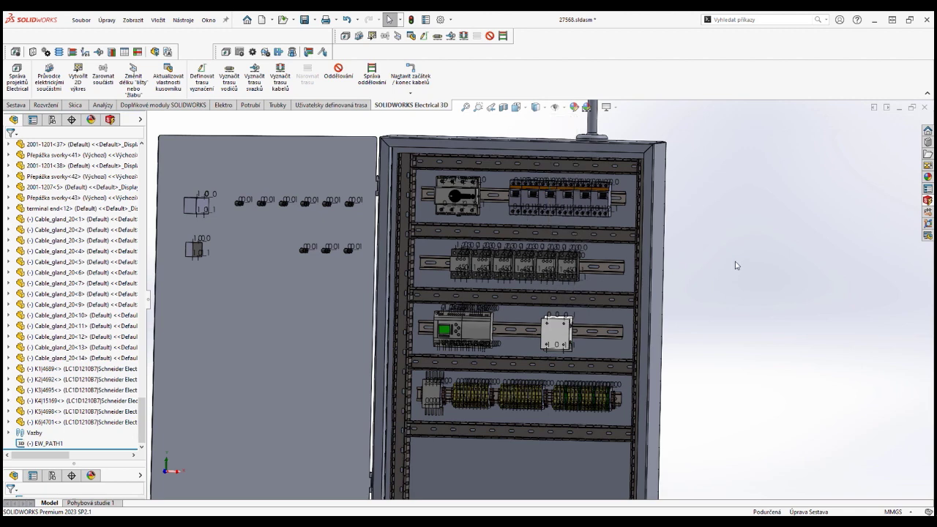
Re-route the wires using SOLIDWORKS route and spline options, then close the analysis report with Zavřít.
left_click(228, 77)
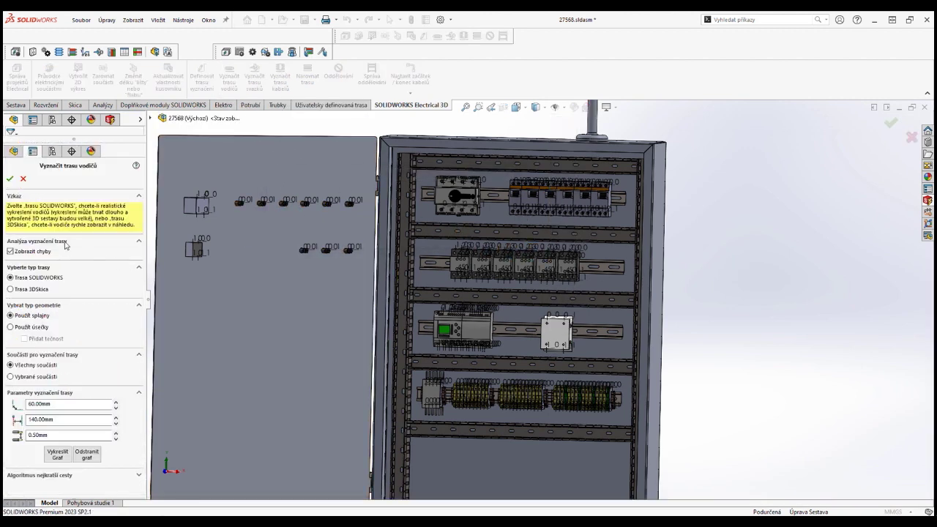
left_click(10, 178)
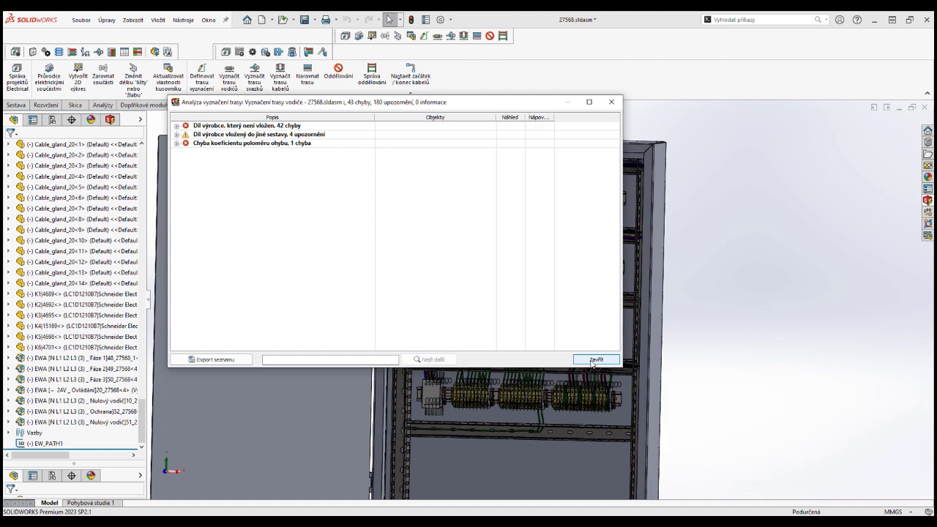
left_click(593, 360)
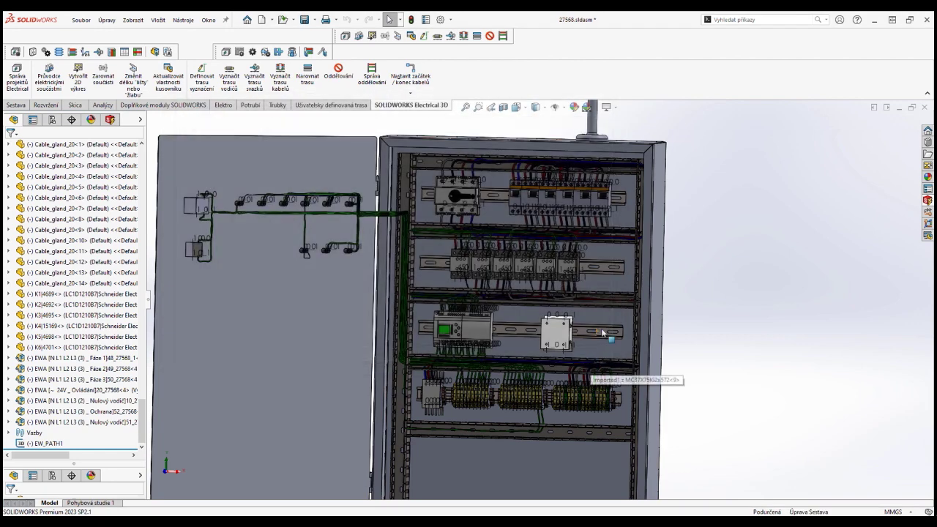